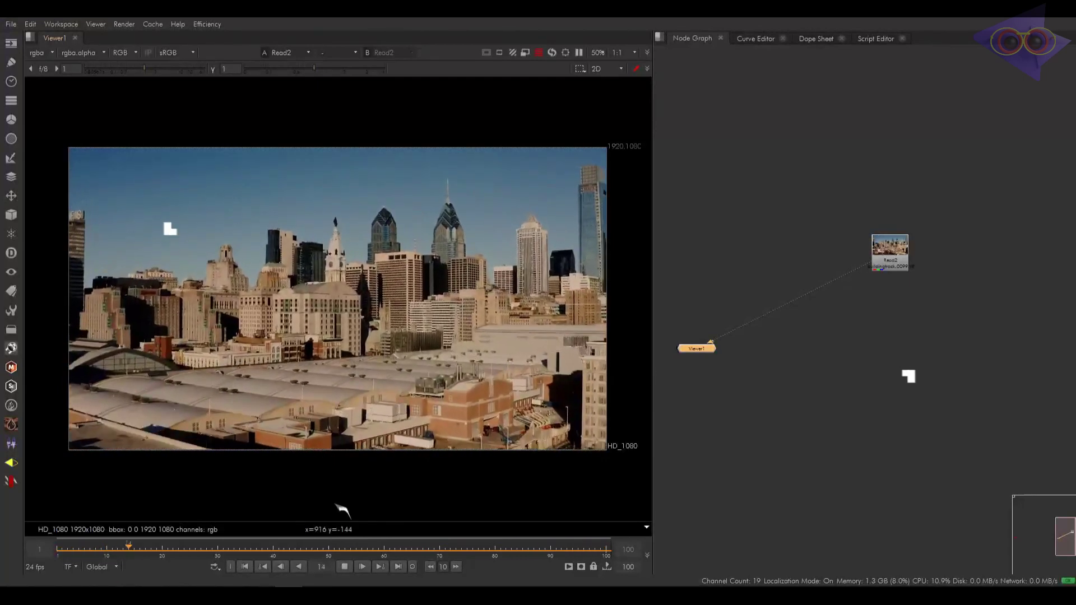
Step: Play and scrub back and forth through the city skyline footage to examine its camera motion
{"action": "left_click_drag", "start_coordinate": [262, 551], "coordinate": [480, 534]}
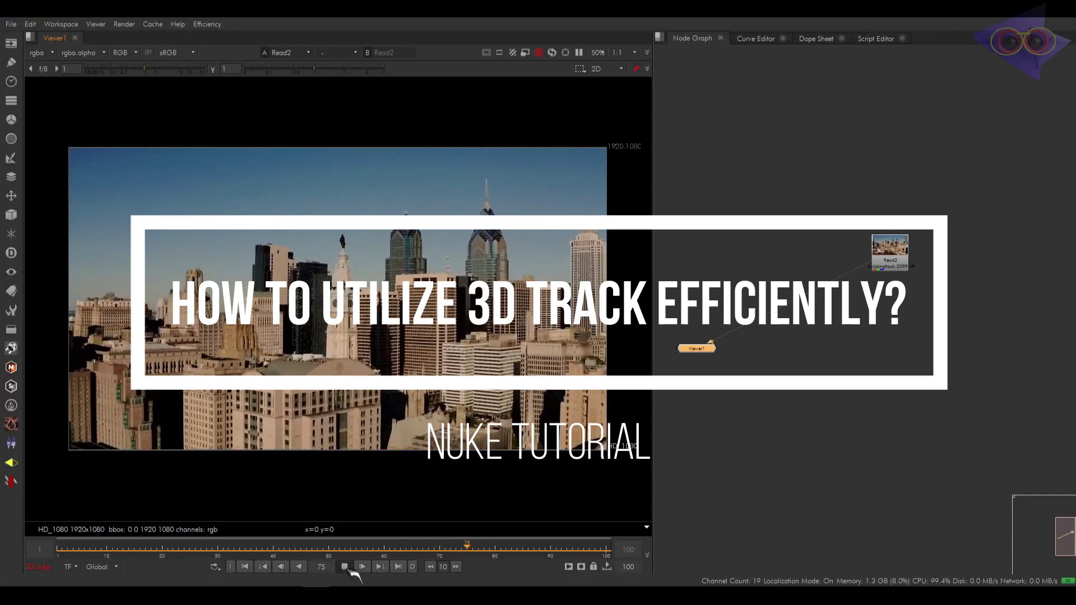
{"action": "left_click", "coordinate": [345, 566]}
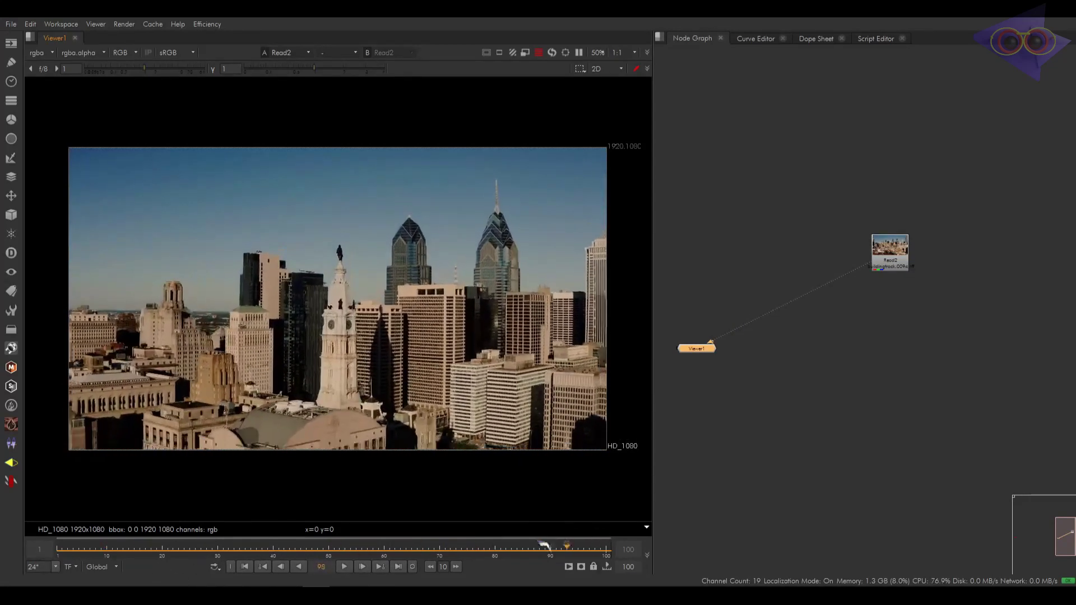
{"action": "left_click_drag", "start_coordinate": [543, 546], "coordinate": [251, 549]}
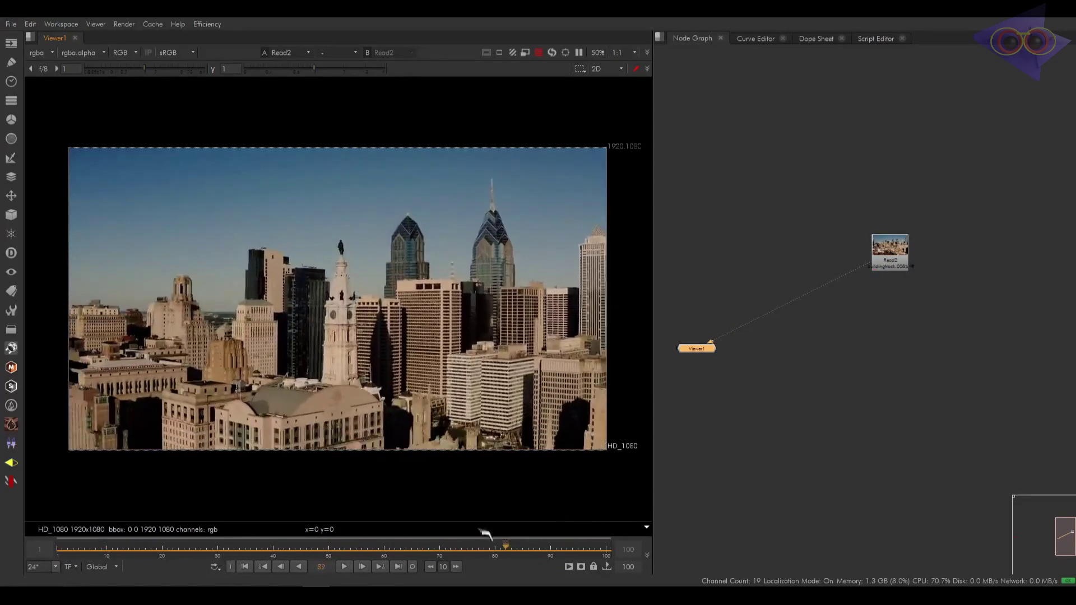
{"action": "left_click_drag", "start_coordinate": [483, 532], "coordinate": [253, 528]}
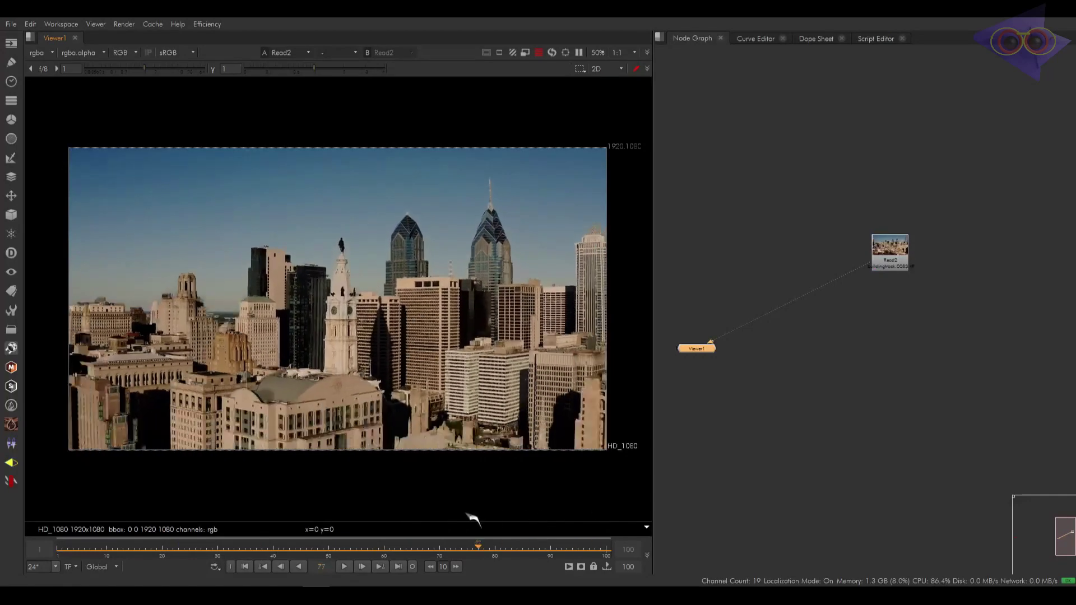
{"action": "left_click_drag", "start_coordinate": [471, 518], "coordinate": [262, 510]}
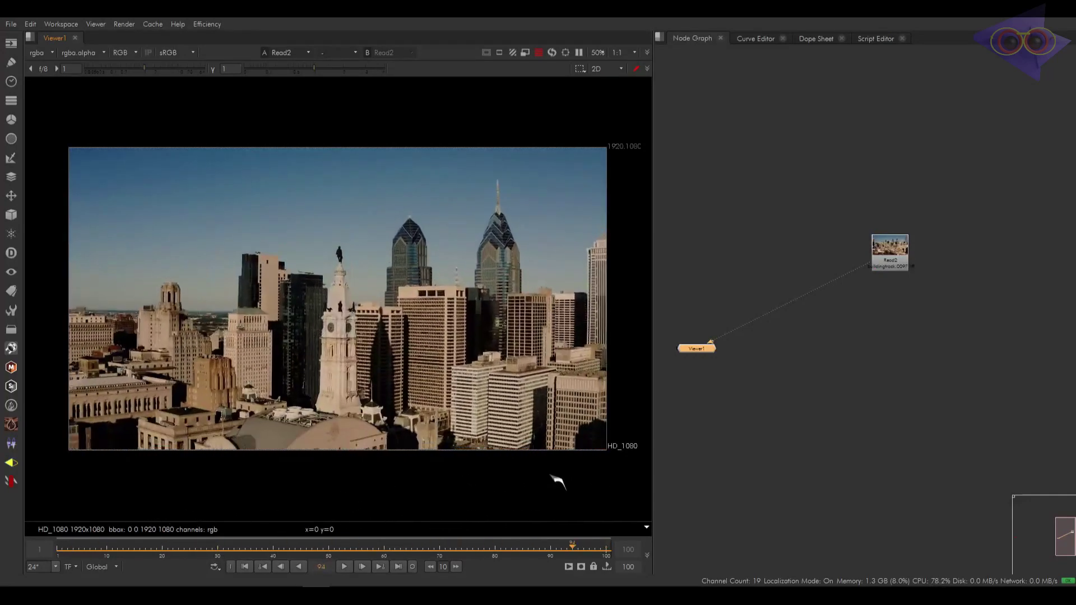
{"action": "left_click_drag", "start_coordinate": [171, 513], "coordinate": [275, 507]}
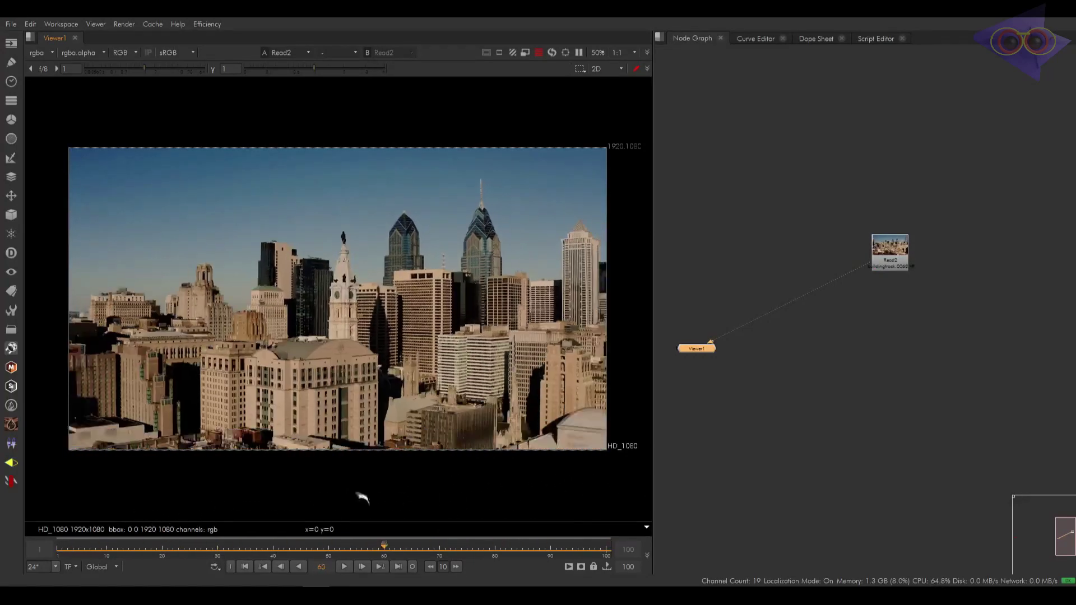
{"action": "left_click_drag", "start_coordinate": [361, 498], "coordinate": [262, 521]}
{"action": "left_click_drag", "start_coordinate": [485, 505], "coordinate": [563, 496]}
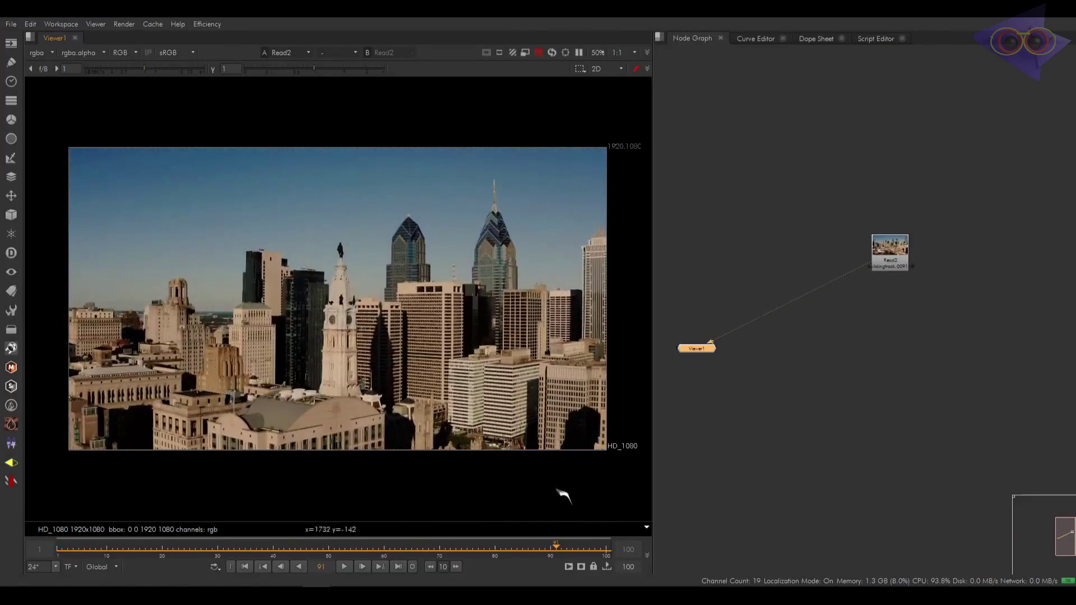
Step: Add a CameraTracker node below the Read2 footage and connect its Source input to Read2
{"action": "left_click", "coordinate": [895, 335]}
{"action": "key", "text": "Tab"}
{"action": "type", "text": "co"}
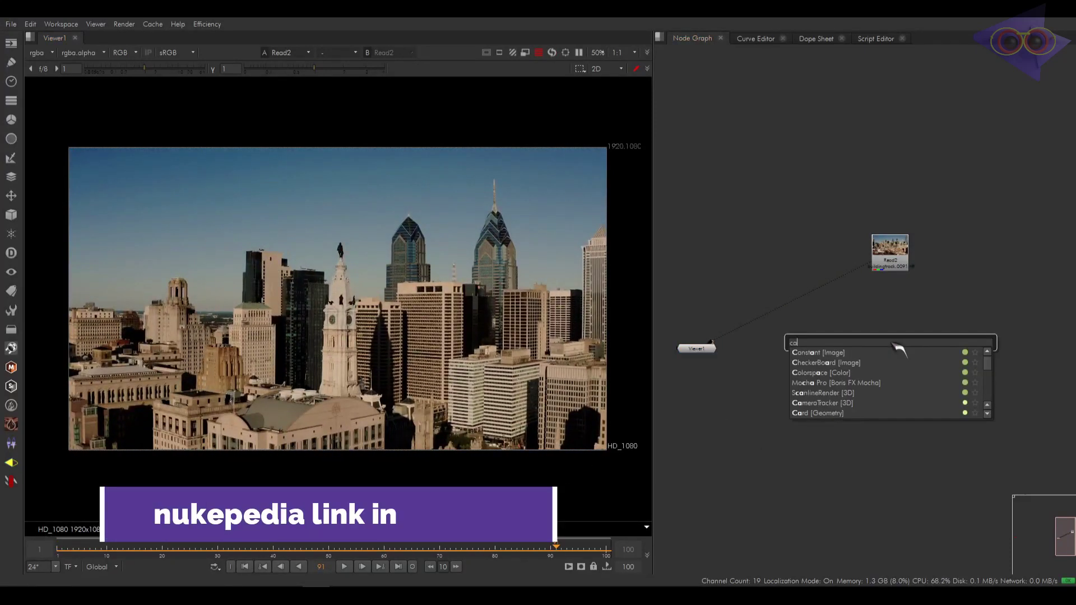
{"action": "type", "text": "meraTracker [3D"}
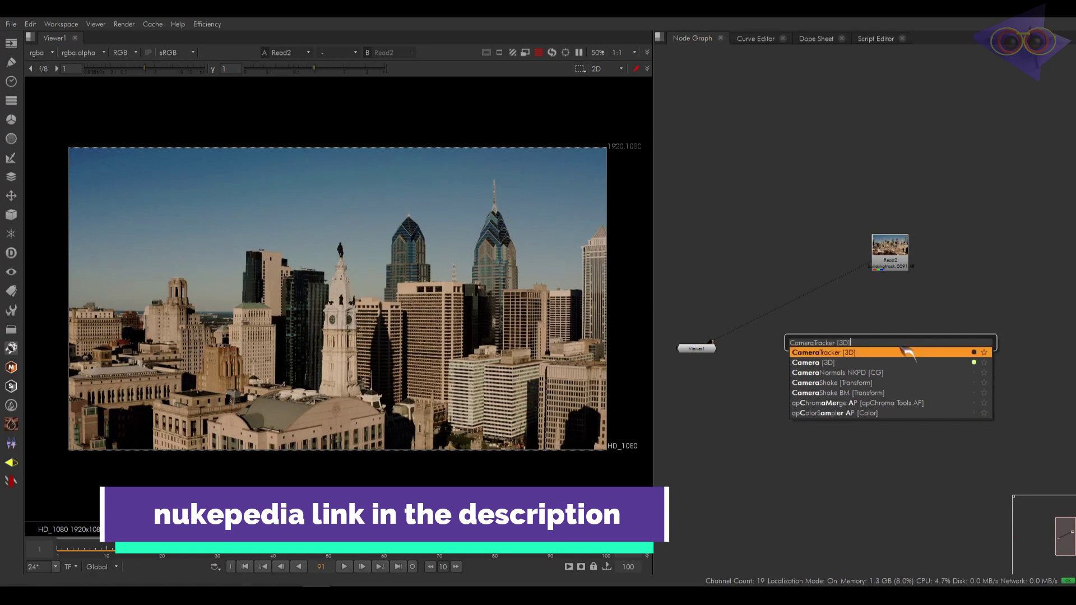
{"action": "left_click", "coordinate": [906, 351]}
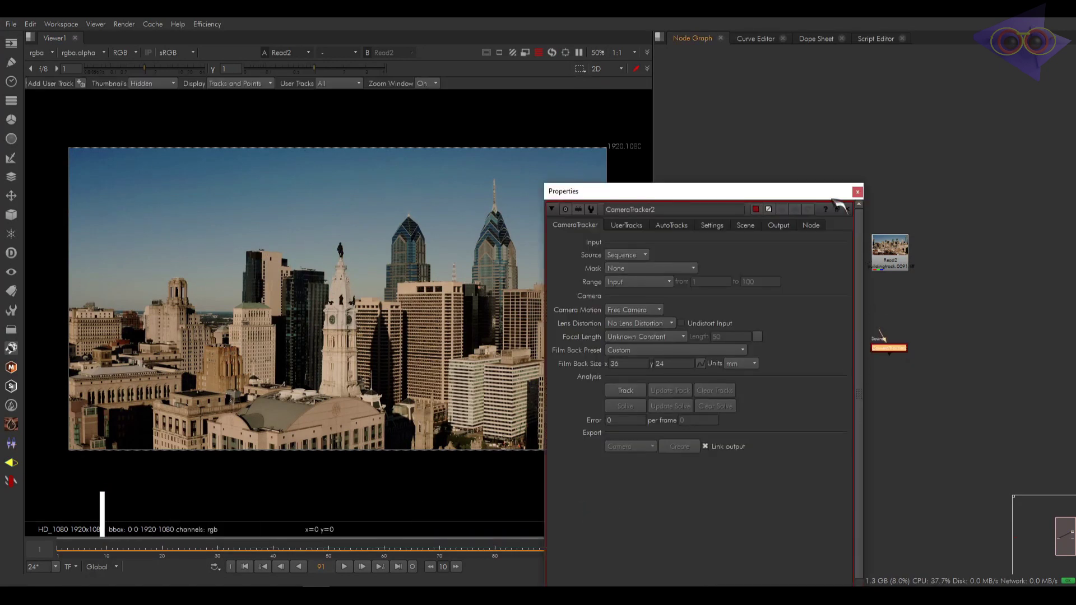
{"action": "left_click_drag", "start_coordinate": [836, 199], "coordinate": [770, 155]}
{"action": "scroll", "coordinate": [885, 351], "scroll_direction": "up", "scroll_amount": 3}
{"action": "middle_click_drag", "start_coordinate": [962, 366], "coordinate": [974, 404]}
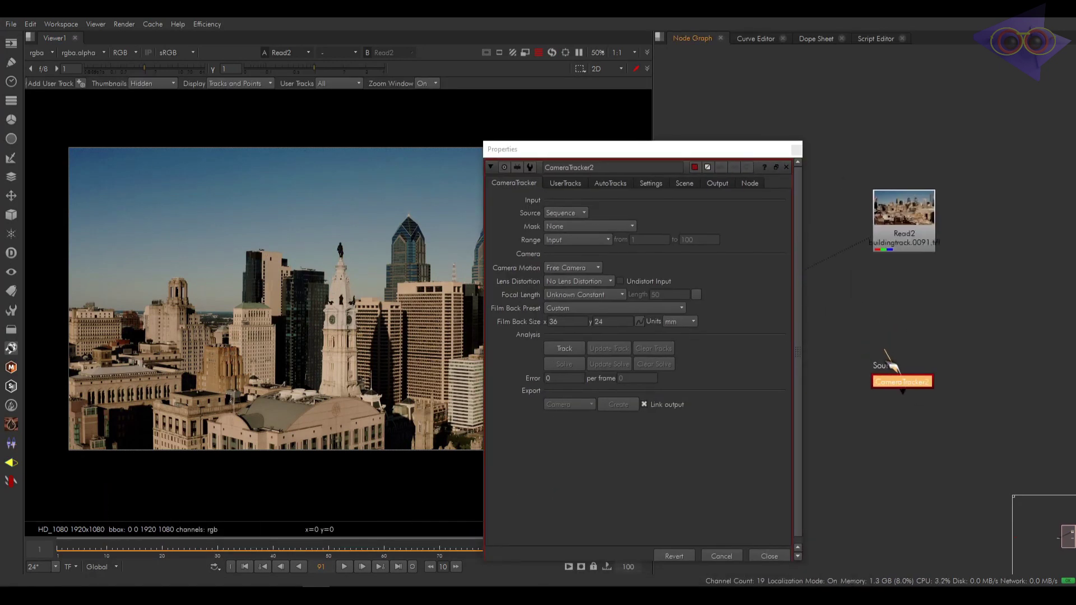
{"action": "left_click_drag", "start_coordinate": [887, 362], "coordinate": [916, 383]}
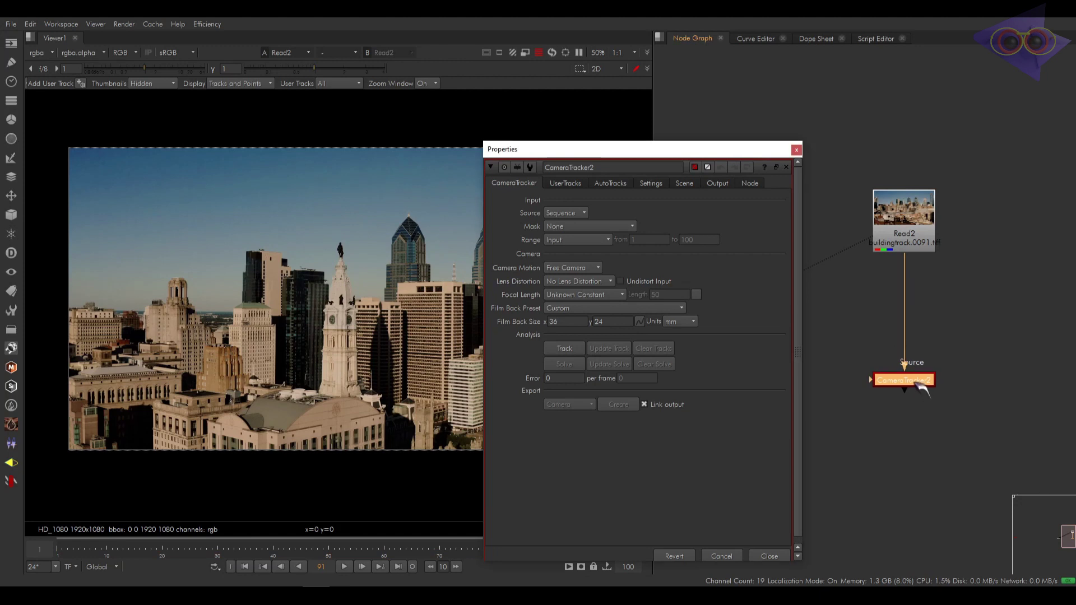
Step: Enable Preview Features for the camera tracker, set Number of Features to 500, and inspect the feature points on the buildings
{"action": "left_click", "coordinate": [563, 183]}
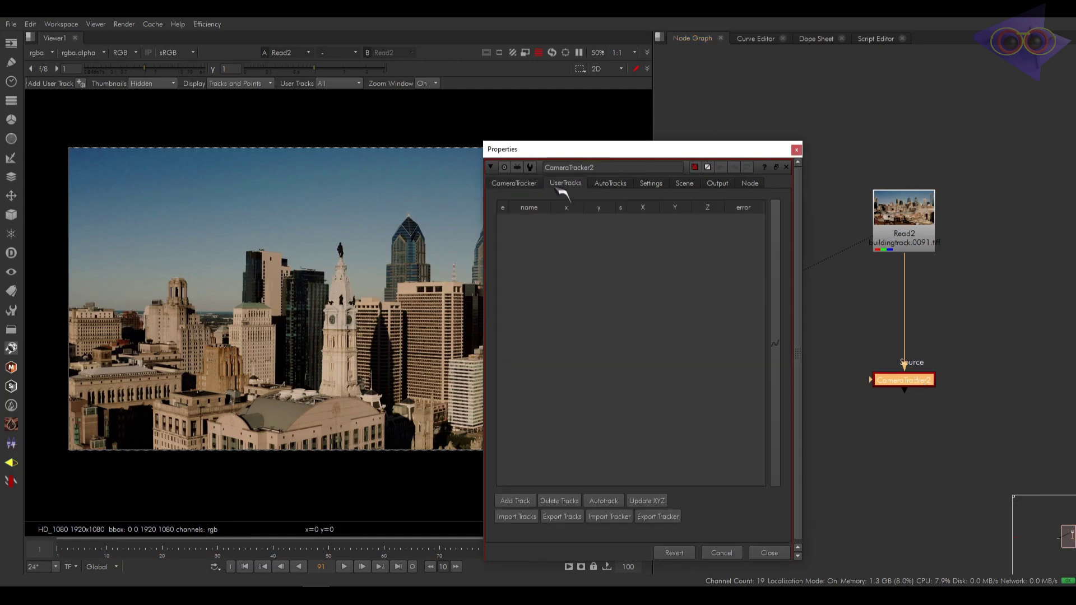
{"action": "left_click", "coordinate": [529, 183]}
{"action": "left_click", "coordinate": [610, 183]}
{"action": "left_click", "coordinate": [650, 183]}
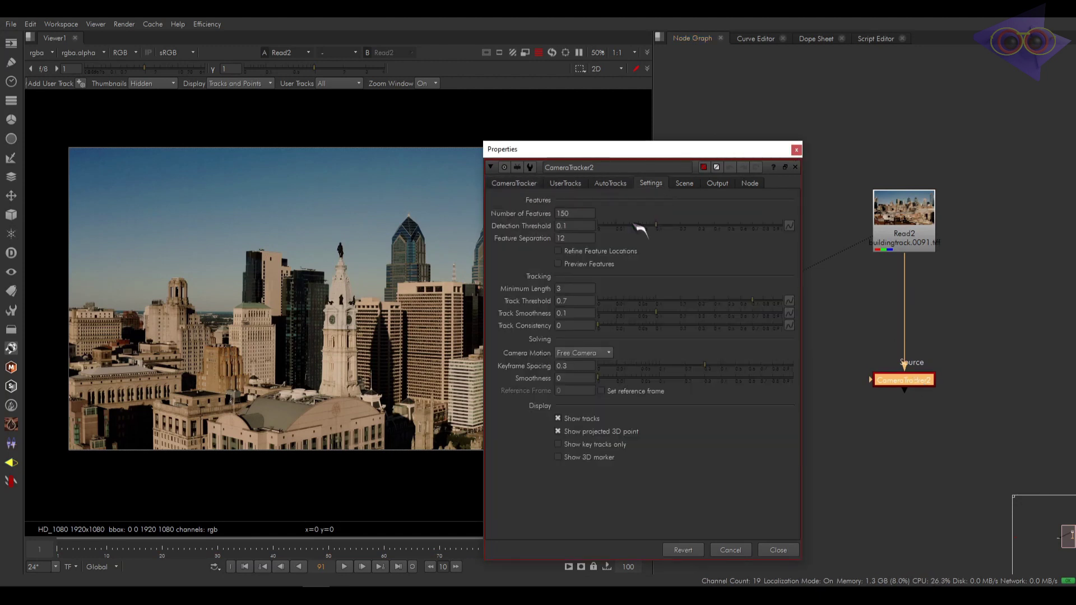
{"action": "left_click", "coordinate": [558, 264]}
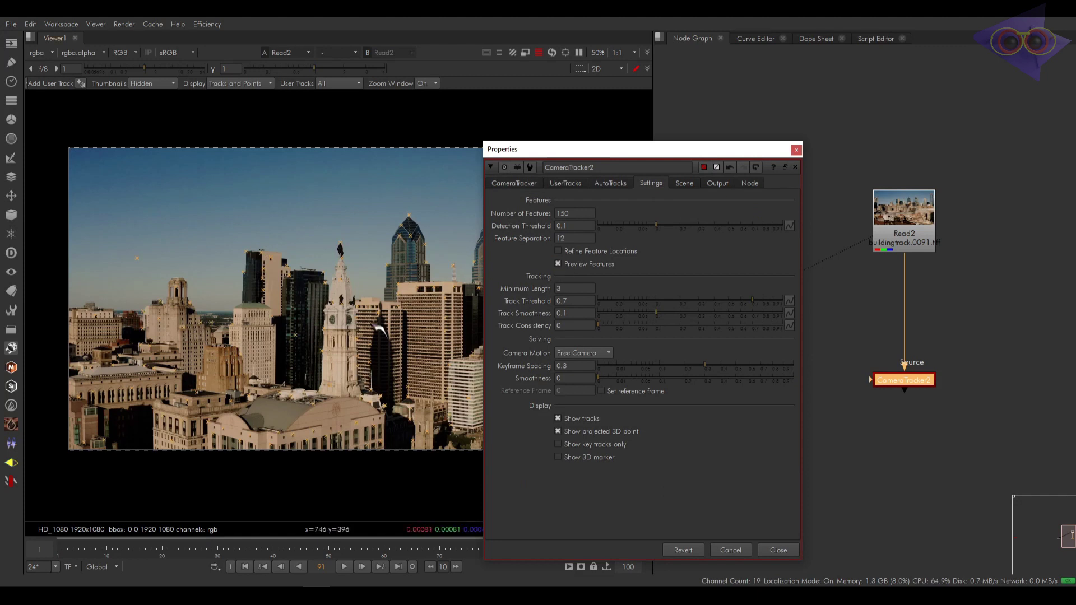
{"action": "double_click", "coordinate": [578, 213]}
{"action": "type", "text": "5"}
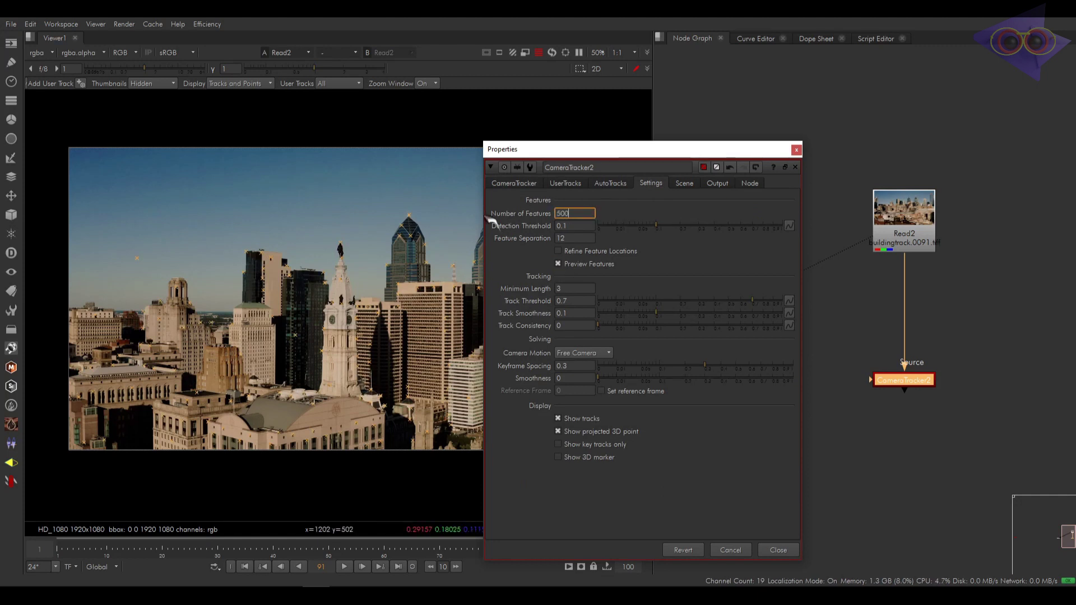
{"action": "middle_click_drag", "start_coordinate": [344, 348], "coordinate": [263, 315]}
{"action": "scroll", "coordinate": [263, 319], "scroll_direction": "up", "scroll_amount": 2}
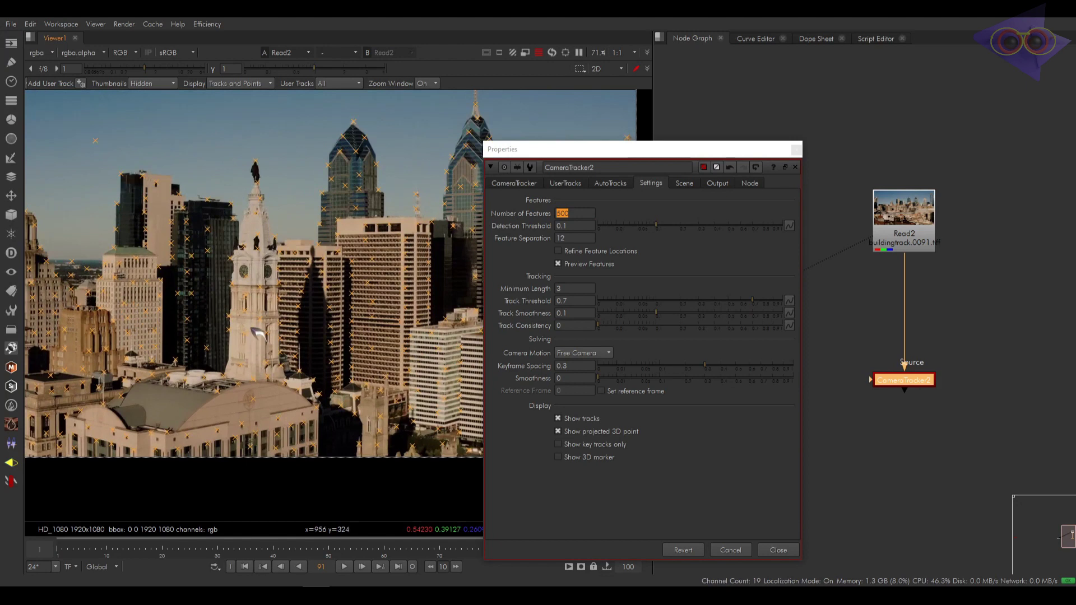
{"action": "scroll", "coordinate": [357, 348], "scroll_direction": "down", "scroll_amount": 3}
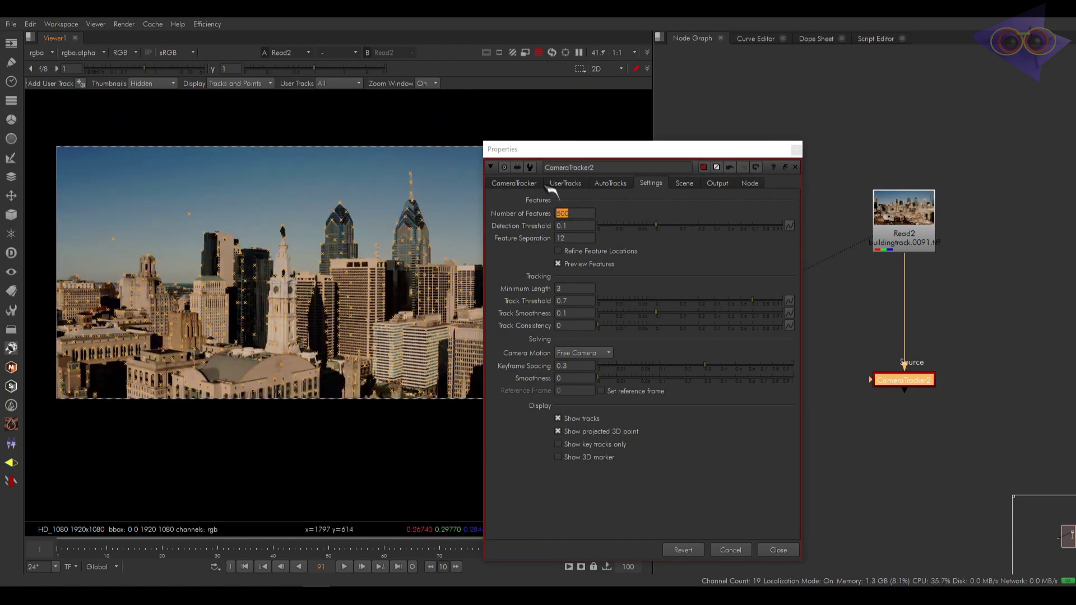
Step: Check the Mask options available in the camera tracker's input settings
{"action": "left_click", "coordinate": [516, 183]}
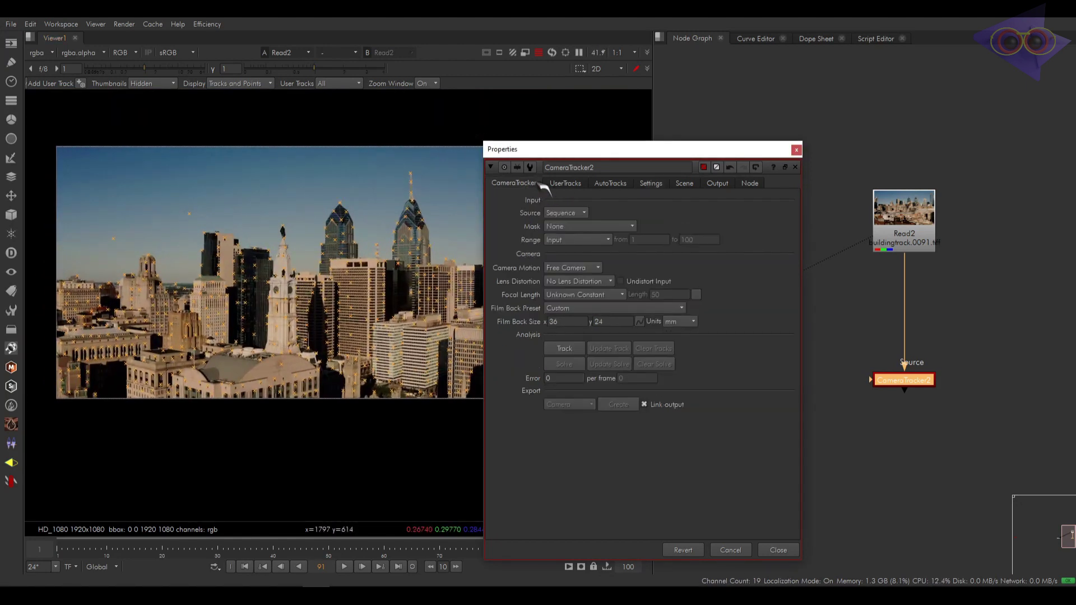
{"action": "left_click", "coordinate": [603, 227]}
{"action": "left_click", "coordinate": [619, 227]}
Step: Add a Primatte keyer beside Read2, connect its foreground input to the footage, and view the keyer's output
{"action": "left_click", "coordinate": [973, 292]}
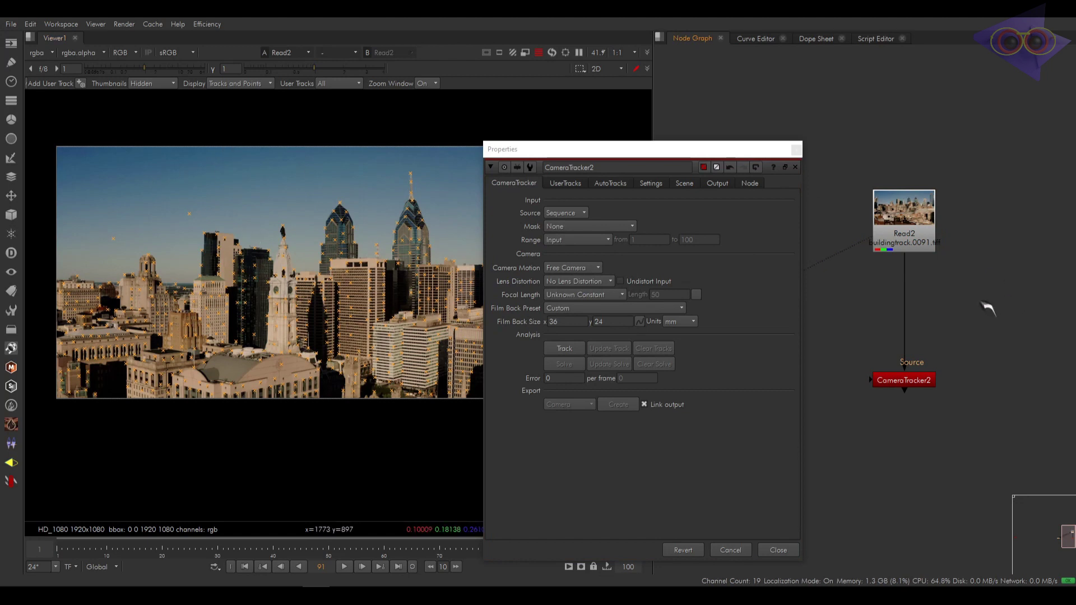
{"action": "key", "text": "Tab"}
{"action": "type", "text": "pr"}
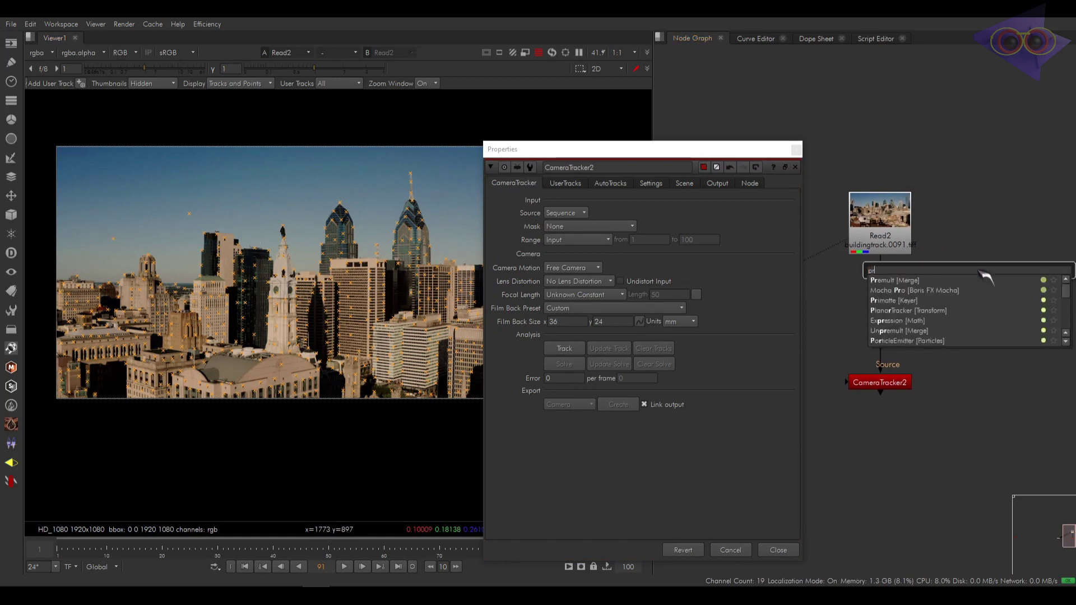
{"action": "type", "text": "imatte [Keyer"}
{"action": "key", "text": "Return"}
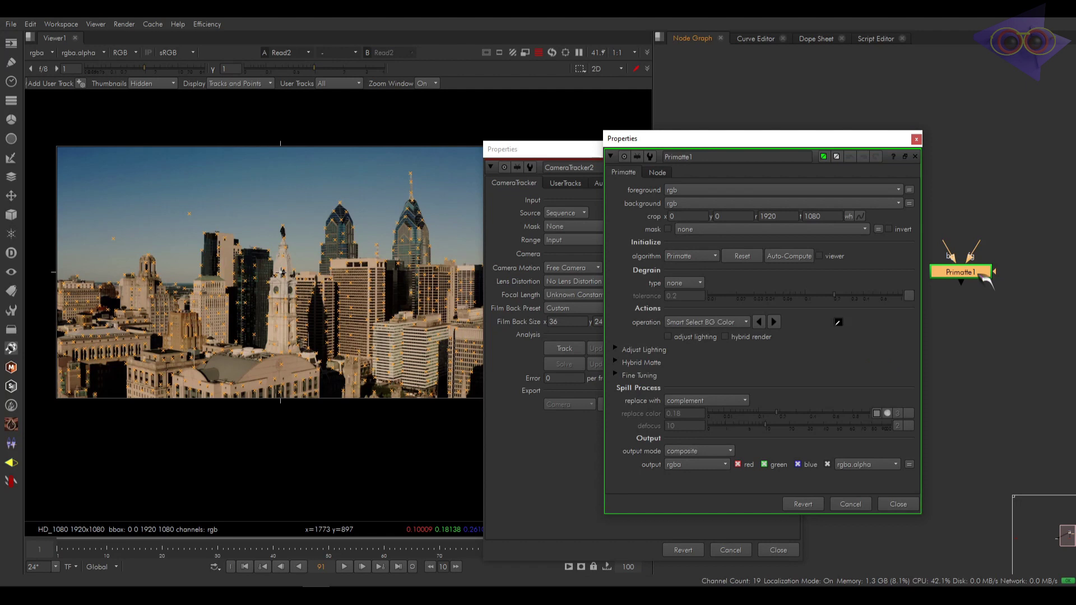
{"action": "left_click_drag", "start_coordinate": [897, 142], "coordinate": [846, 225]}
{"action": "middle_click_drag", "start_coordinate": [983, 264], "coordinate": [1006, 215]}
{"action": "left_click_drag", "start_coordinate": [996, 226], "coordinate": [1046, 178]}
{"action": "left_click", "coordinate": [1041, 175]}
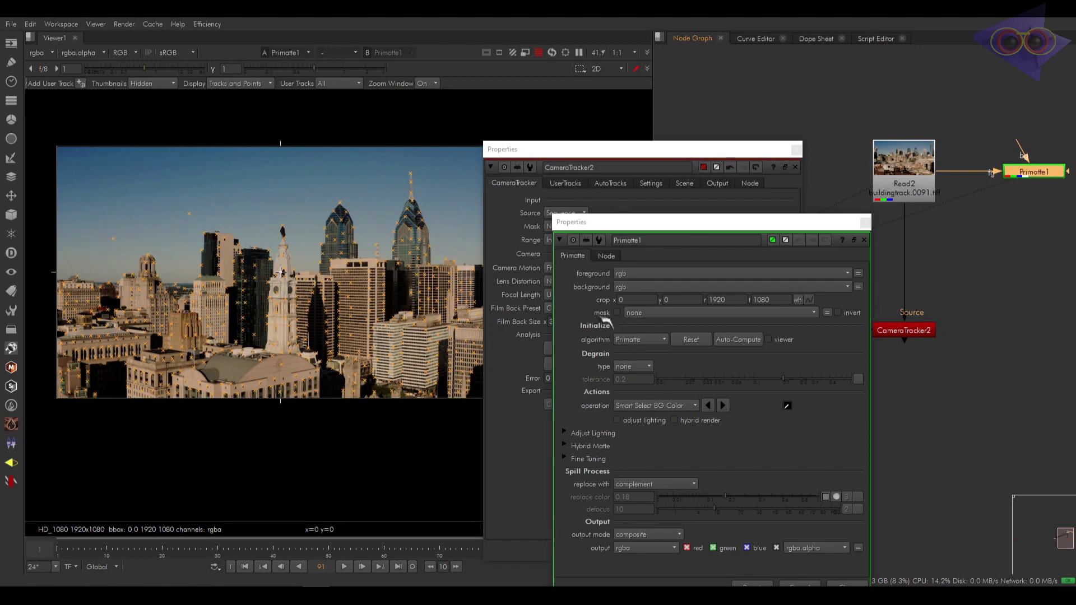
Step: Auto-compute the Primatte key for the sky and check the resulting alpha matte
{"action": "left_click_drag", "start_coordinate": [720, 223], "coordinate": [712, 177]}
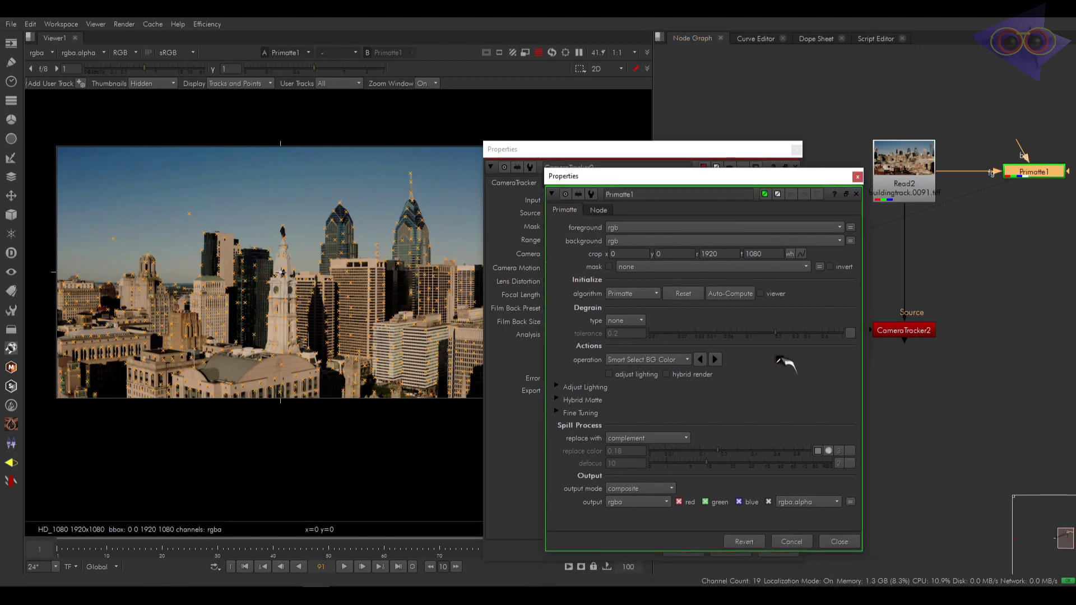
{"action": "left_click", "coordinate": [727, 295]}
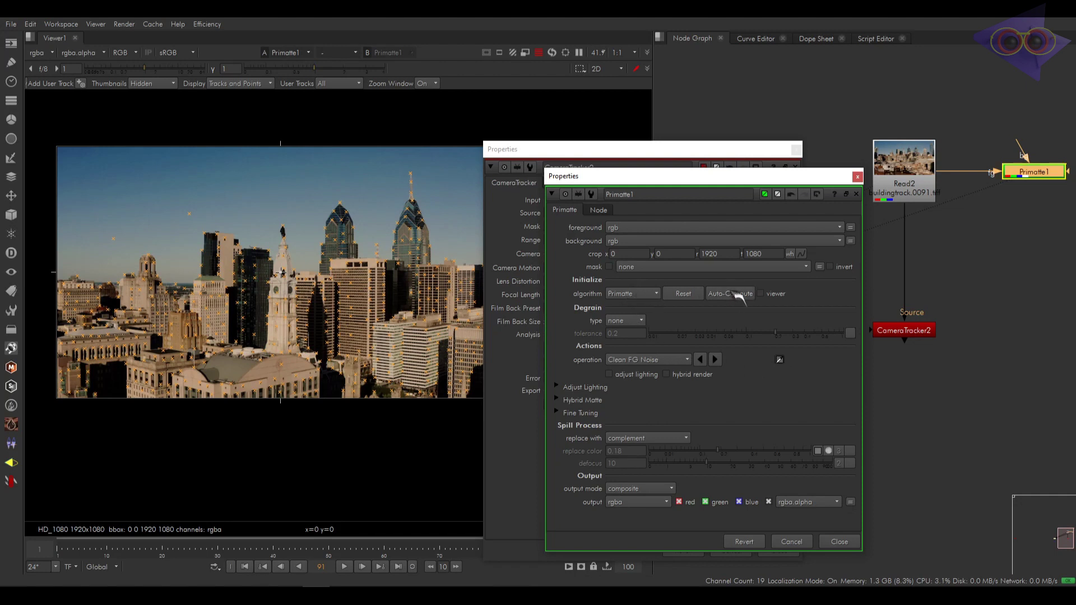
{"action": "key", "text": "a"}
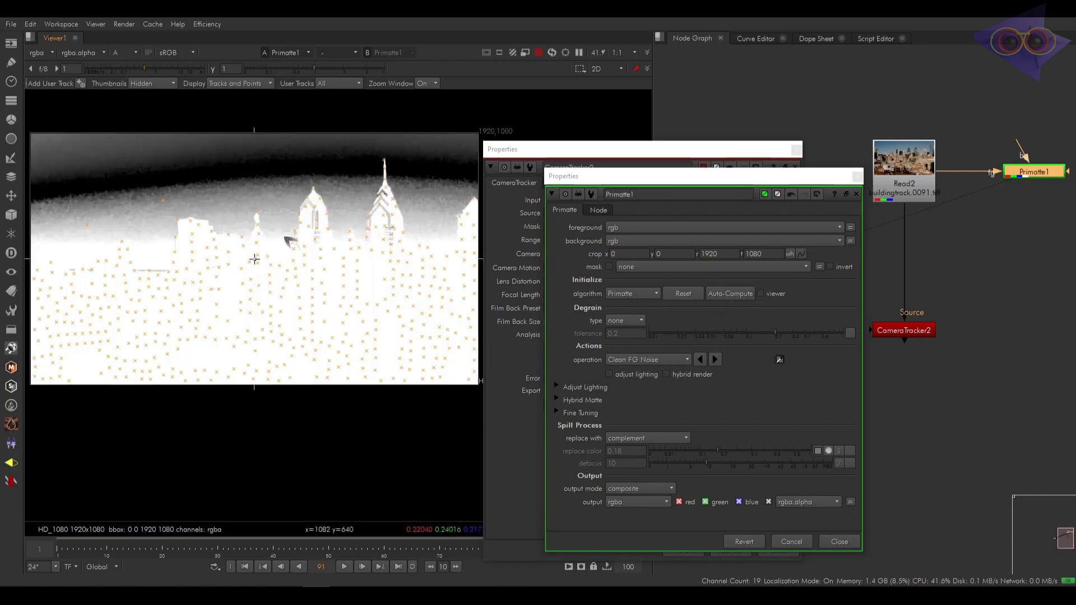
{"action": "key", "text": "a"}
Step: Set the Primatte operation to Clean BG Noise, sample the remaining sky areas to clear them, check the alpha, and close the properties
{"action": "left_click", "coordinate": [715, 359]}
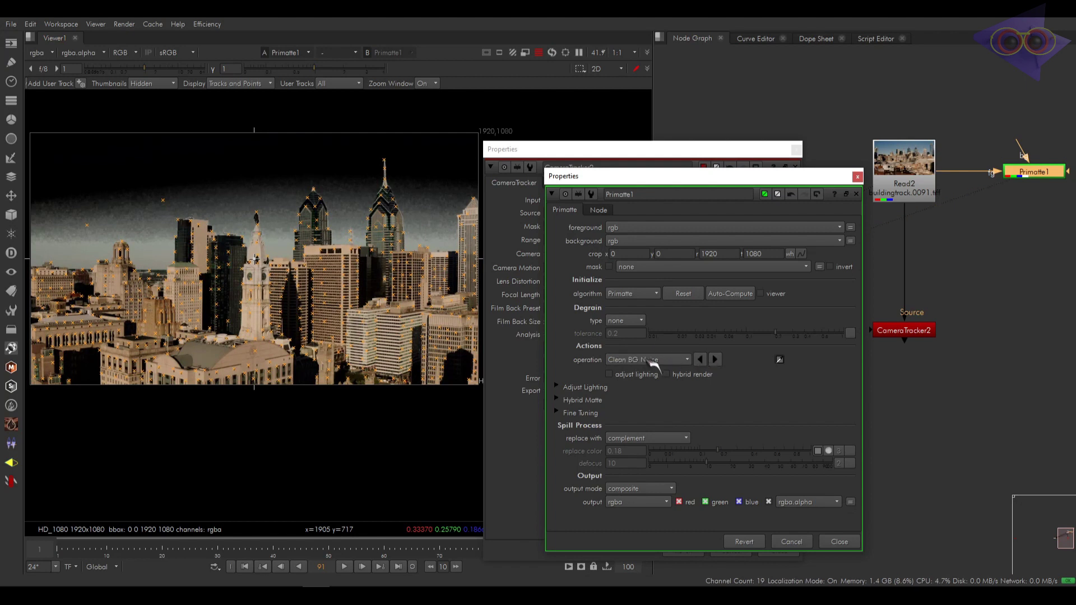
{"action": "scroll", "coordinate": [224, 224], "scroll_direction": "up", "scroll_amount": 3}
{"action": "left_click_drag", "start_coordinate": [258, 178], "coordinate": [276, 196], "text": "ctrl+shift"}
{"action": "middle_click_drag", "start_coordinate": [163, 224], "coordinate": [280, 224]}
{"action": "left_click_drag", "start_coordinate": [163, 264], "coordinate": [185, 258], "text": "ctrl+shift"}
{"action": "scroll", "coordinate": [194, 253], "scroll_direction": "down", "scroll_amount": 3}
{"action": "middle_click_drag", "start_coordinate": [215, 143], "coordinate": [213, 229]}
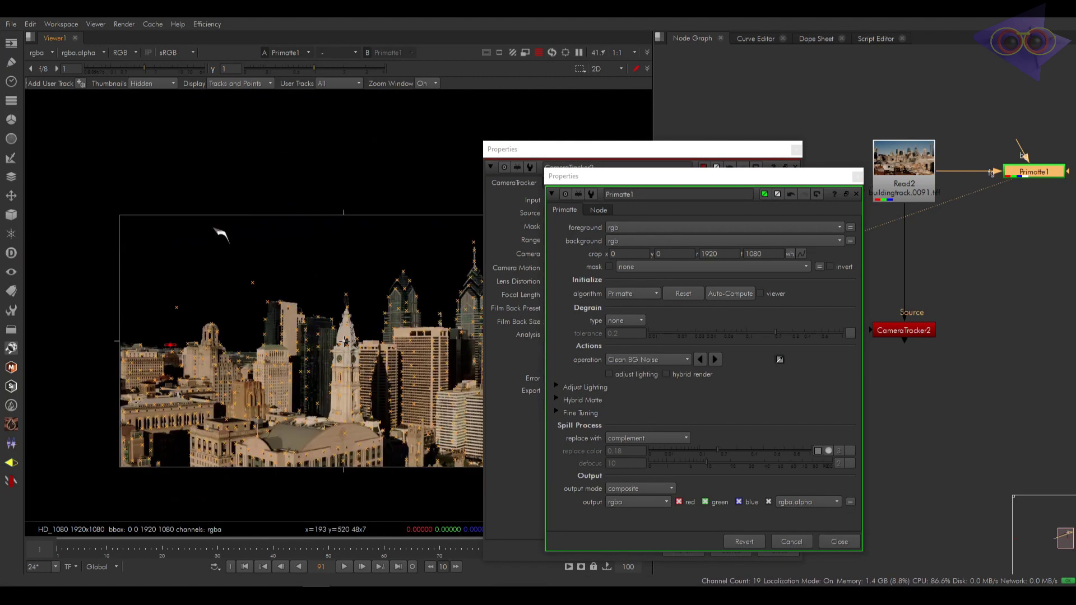
{"action": "key", "text": "a"}
{"action": "scroll", "coordinate": [373, 342], "scroll_direction": "down", "scroll_amount": 2}
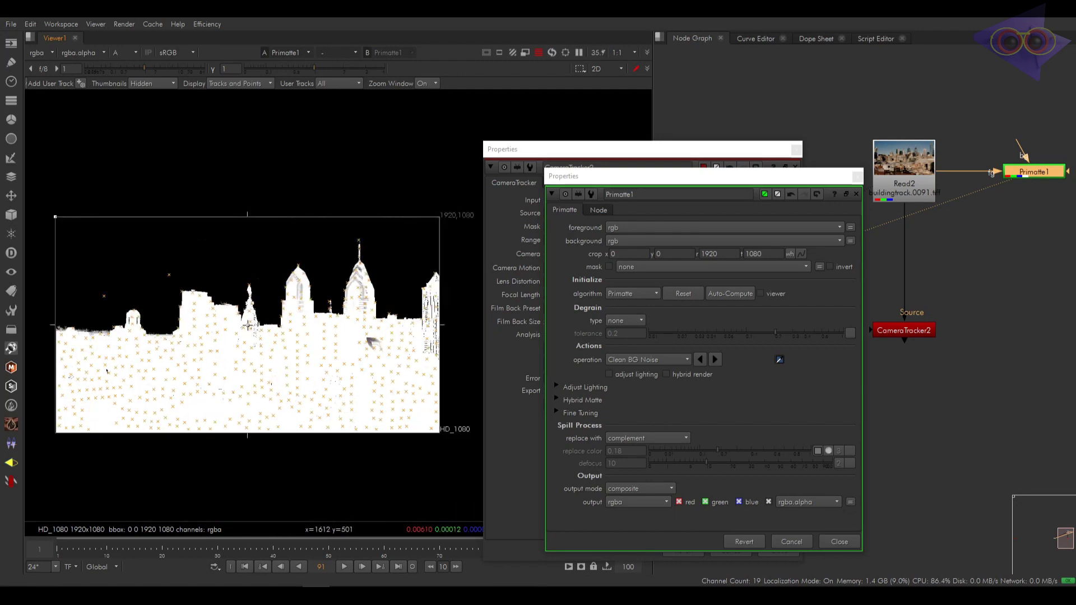
{"action": "left_click", "coordinate": [858, 177]}
{"action": "left_click", "coordinate": [796, 150]}
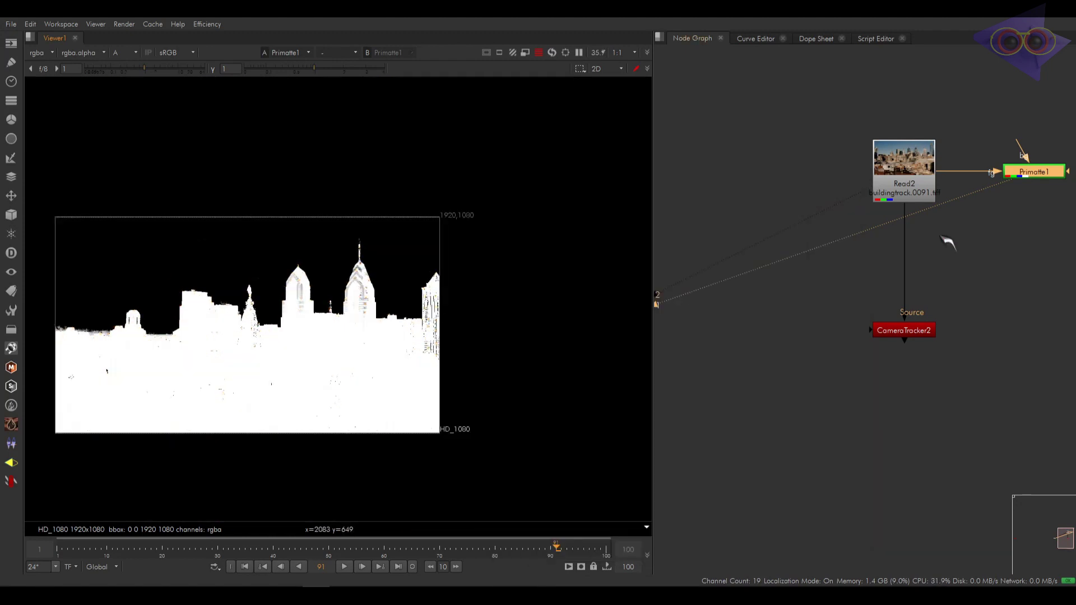
Step: Add a Shuffle node below Primatte1 that routes alpha to all rgba channels, and close its properties
{"action": "left_click", "coordinate": [1003, 224]}
{"action": "middle_click_drag", "start_coordinate": [1049, 200], "coordinate": [937, 211]}
{"action": "left_click", "coordinate": [936, 183]}
{"action": "key", "text": "h"}
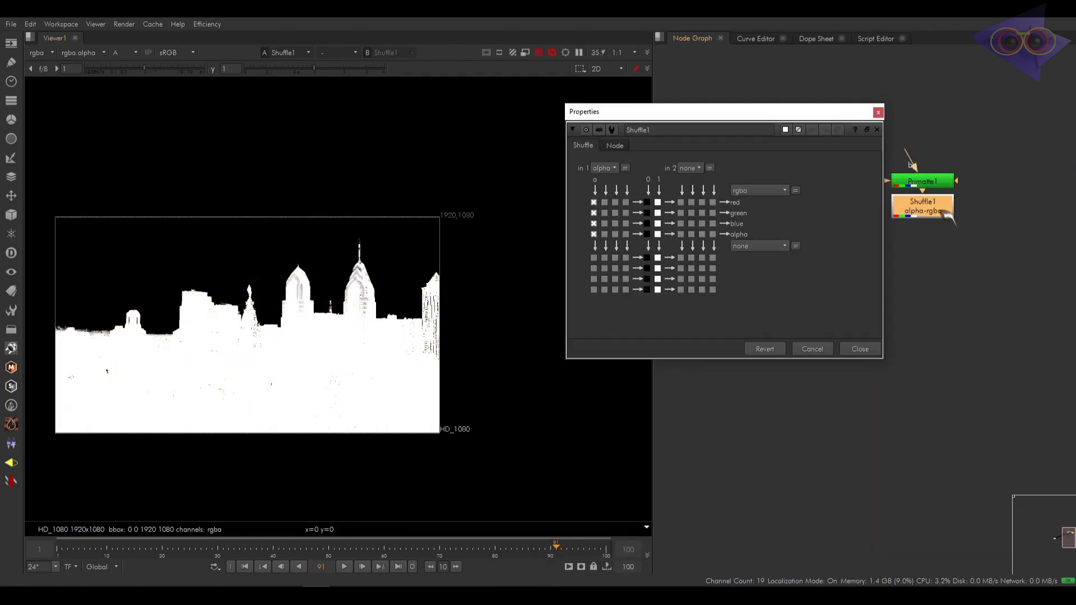
{"action": "left_click_drag", "start_coordinate": [925, 204], "coordinate": [924, 231]}
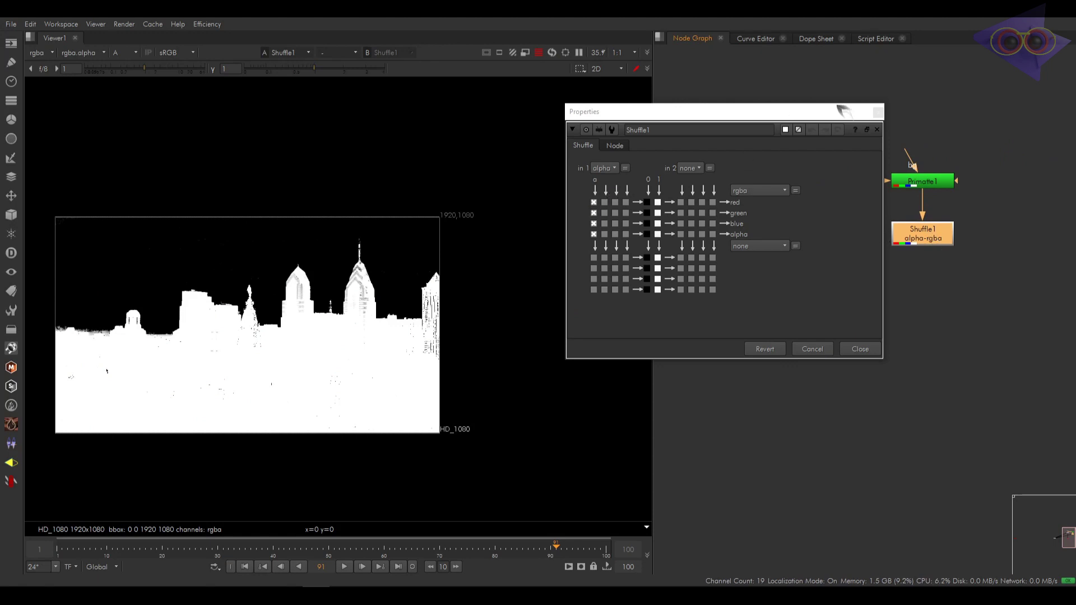
{"action": "left_click", "coordinate": [874, 112]}
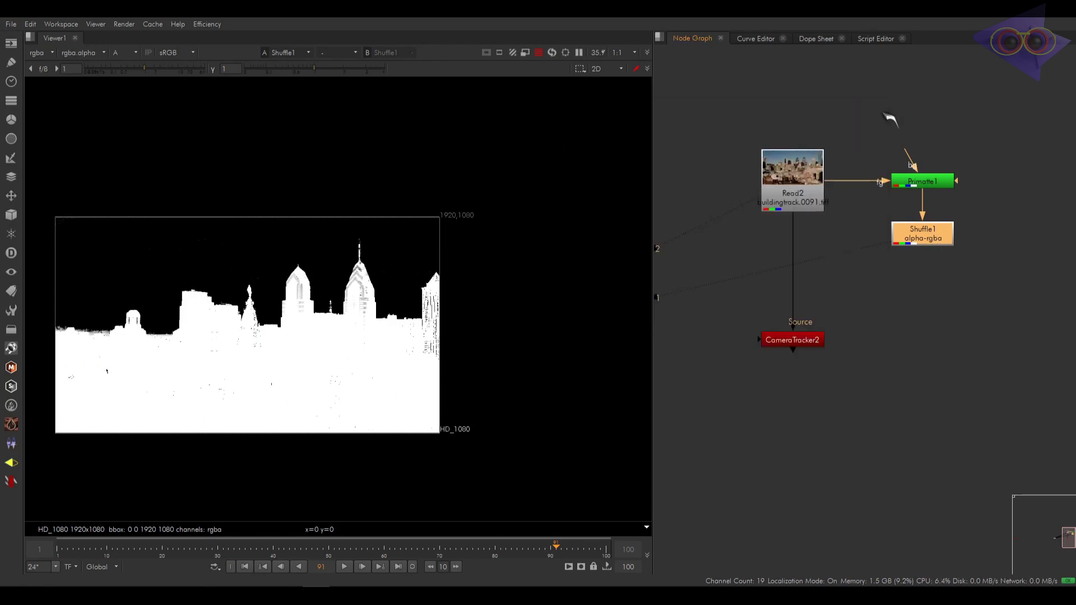
Step: View CameraTracker2 with its properties open and inspect its alpha channel with the previewed feature points
{"action": "left_click", "coordinate": [765, 342]}
{"action": "key", "text": "1"}
{"action": "double_click", "coordinate": [784, 345]}
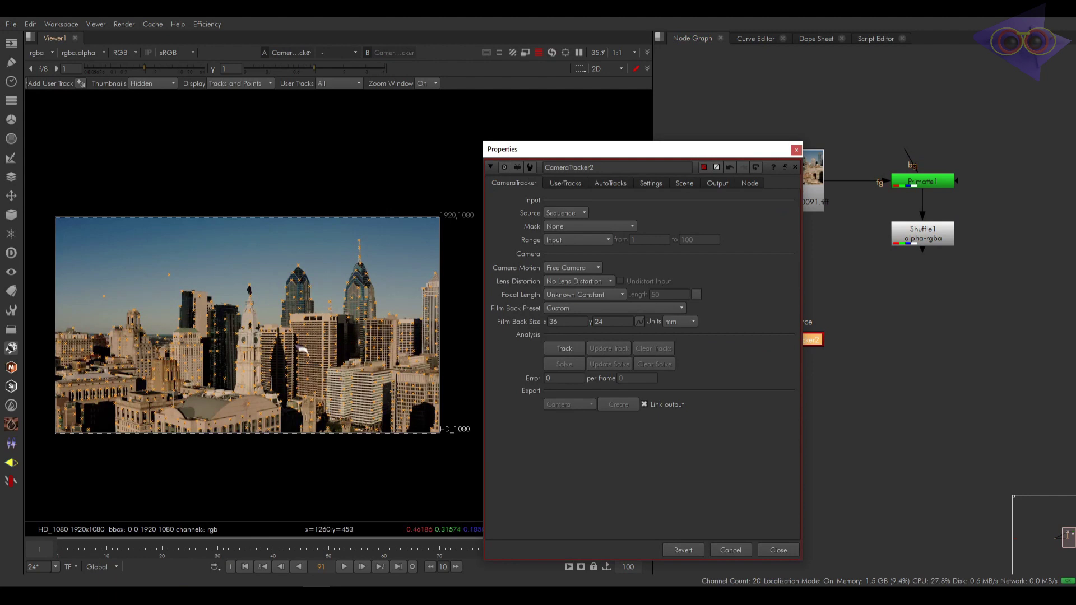
{"action": "key", "text": "a"}
{"action": "scroll", "coordinate": [284, 353], "scroll_direction": "up", "scroll_amount": 2}
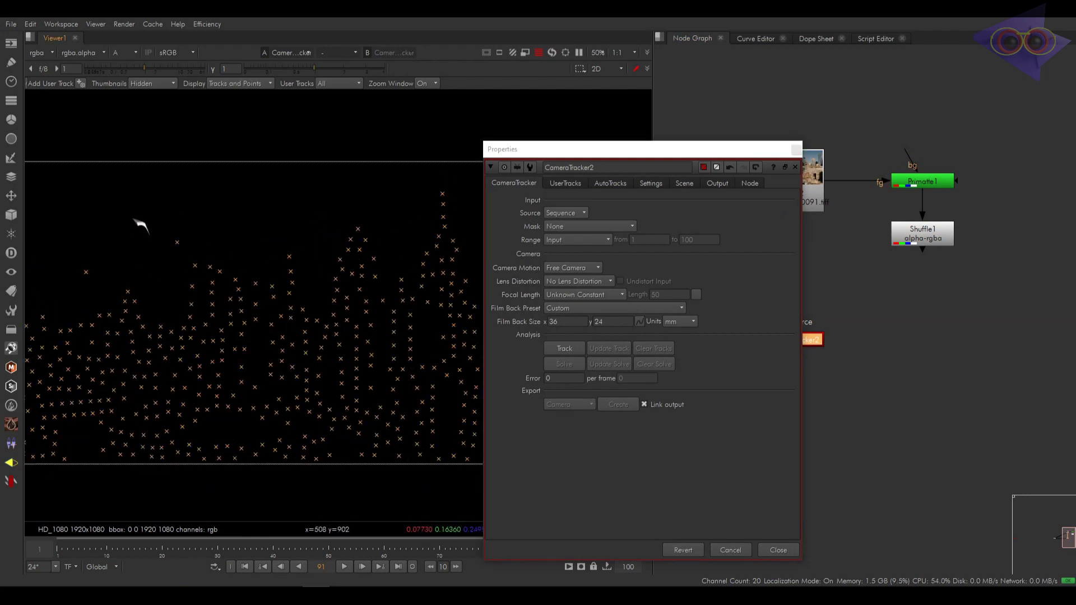
Step: Connect CameraTracker2's Mask input to Shuffle1 and view the tracker output in RGB
{"action": "key", "text": "a"}
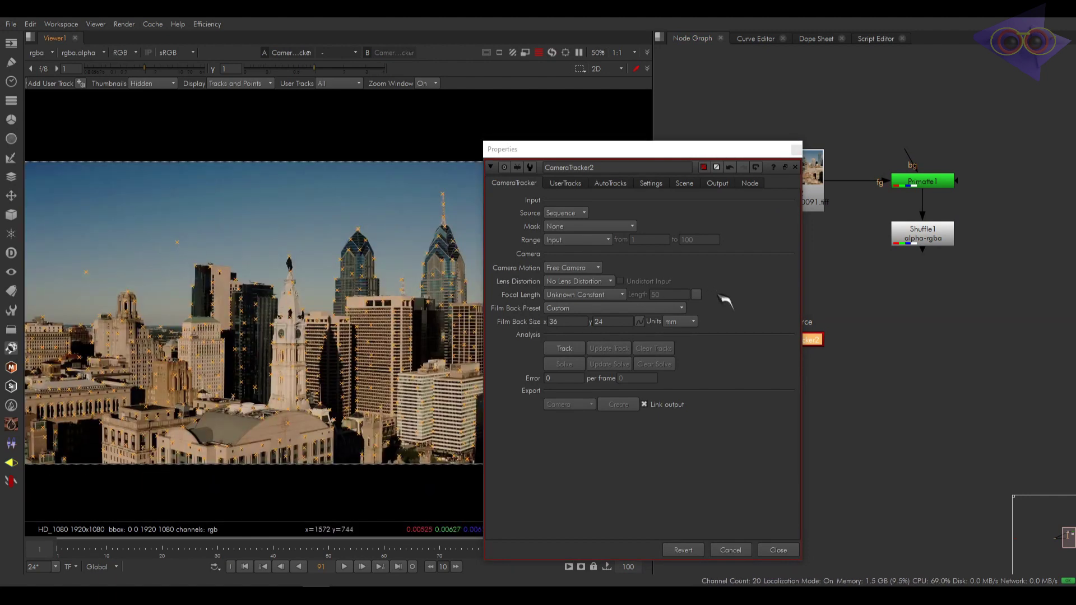
{"action": "middle_click_drag", "start_coordinate": [846, 300], "coordinate": [924, 281]}
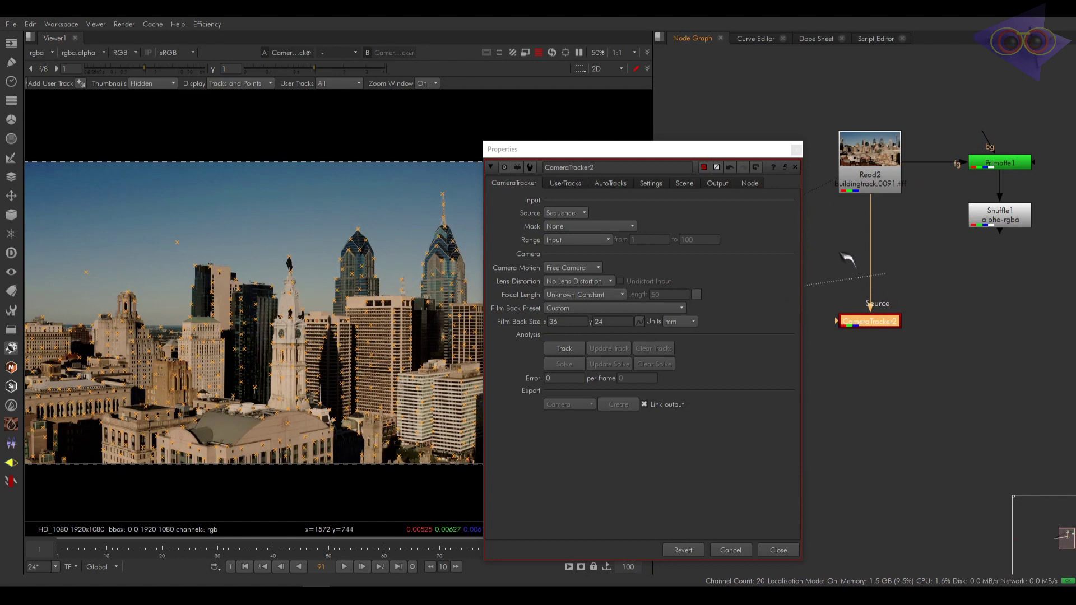
{"action": "left_click_drag", "start_coordinate": [840, 253], "coordinate": [829, 258]}
{"action": "left_click_drag", "start_coordinate": [848, 334], "coordinate": [1001, 220]}
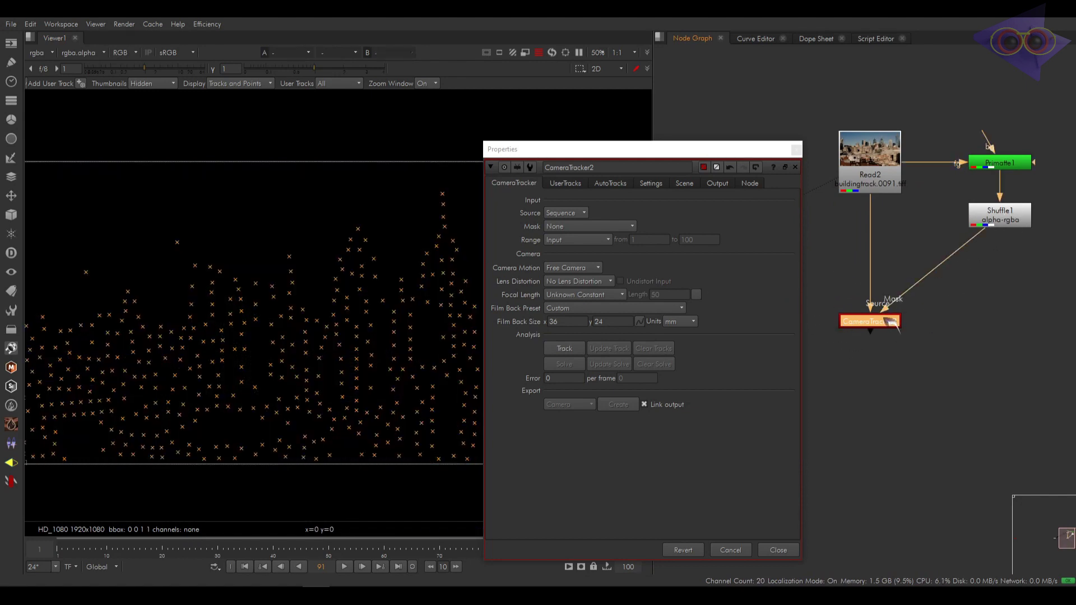
{"action": "key", "text": "1"}
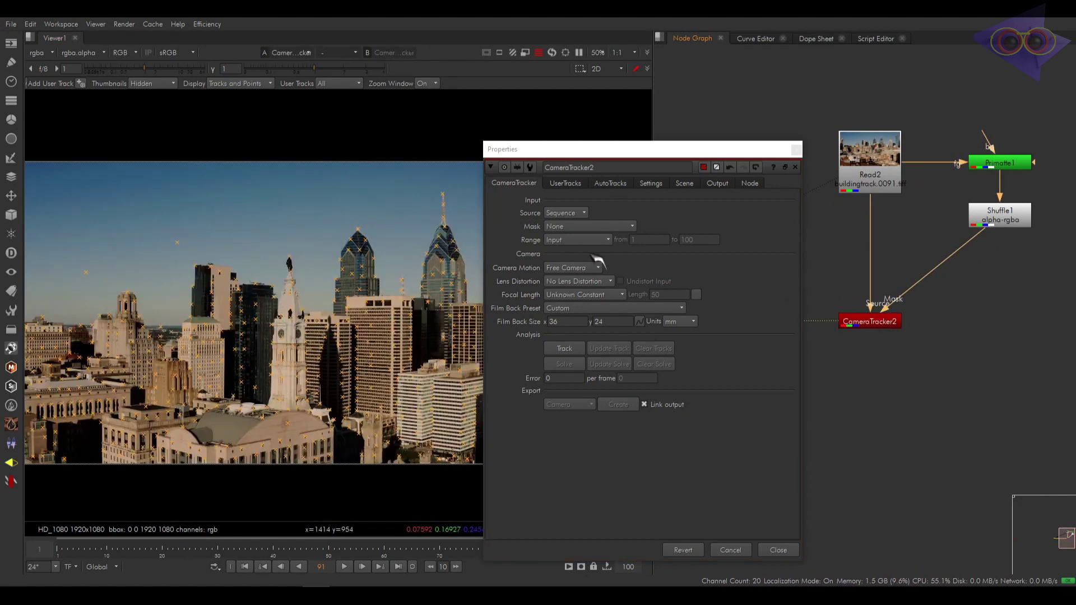
Step: Set CameraTracker2's mask to Mask Inverted Alpha and check the feature points on the buildings
{"action": "left_click", "coordinate": [568, 228]}
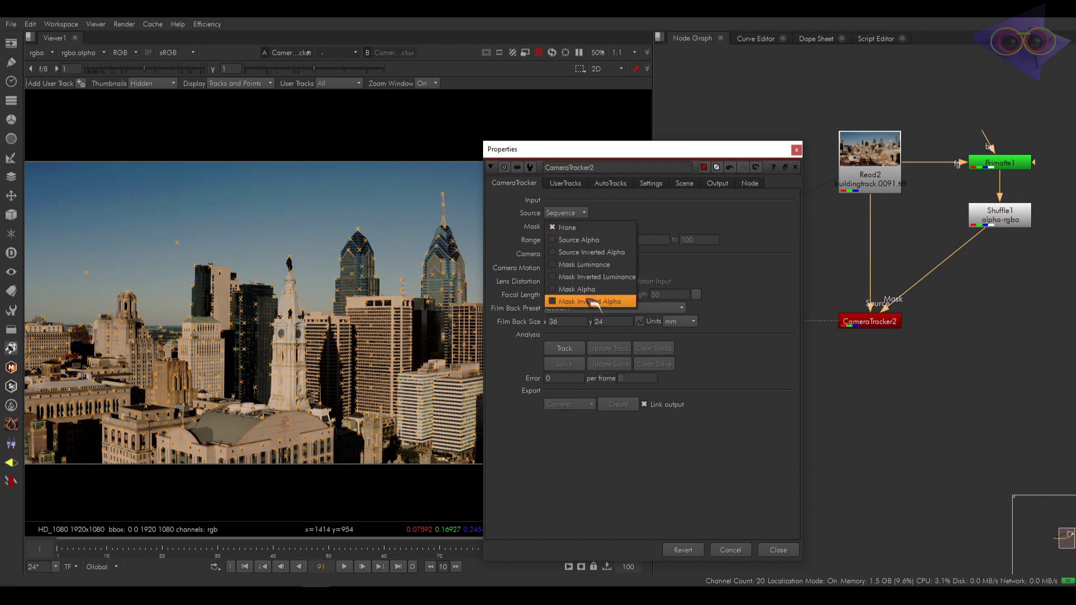
{"action": "left_click", "coordinate": [600, 303]}
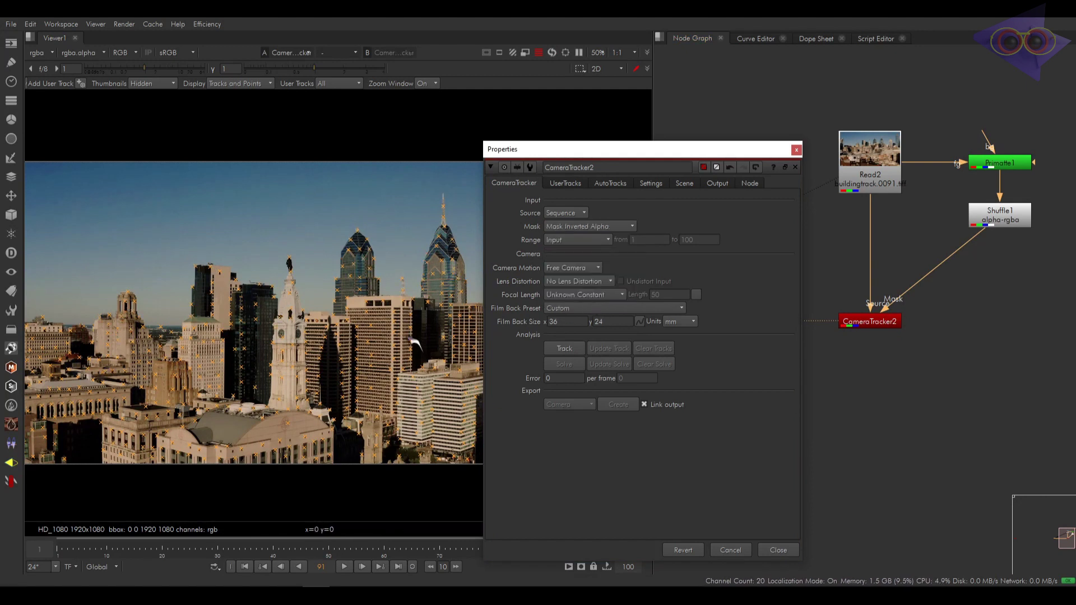
{"action": "middle_click_drag", "start_coordinate": [57, 300], "coordinate": [109, 278]}
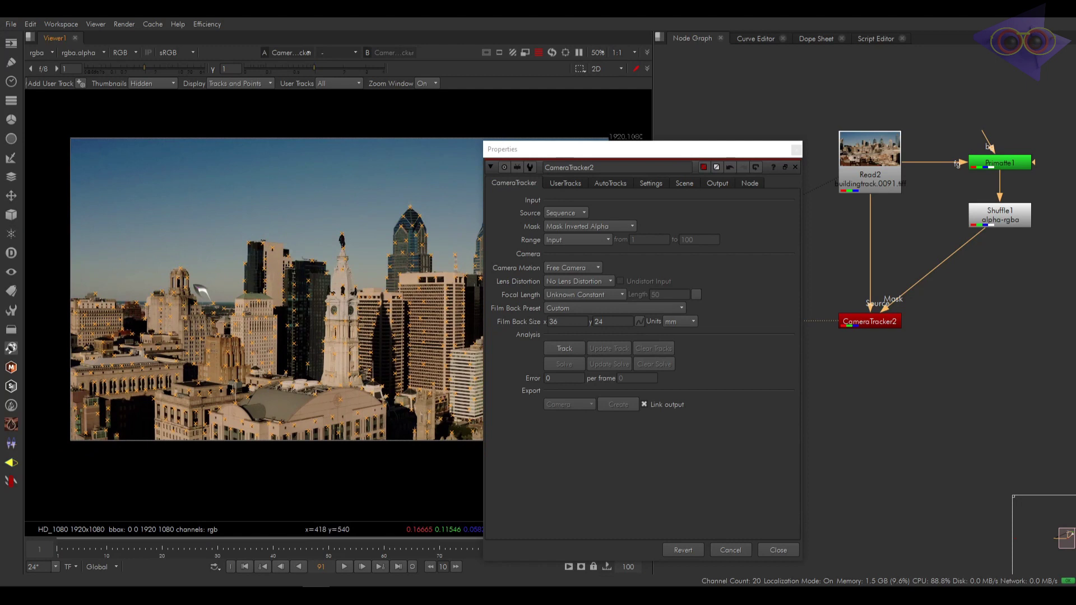
Step: Try Mask Alpha as CameraTracker2's mask option and return to Mask Inverted Alpha
{"action": "left_click", "coordinate": [594, 226]}
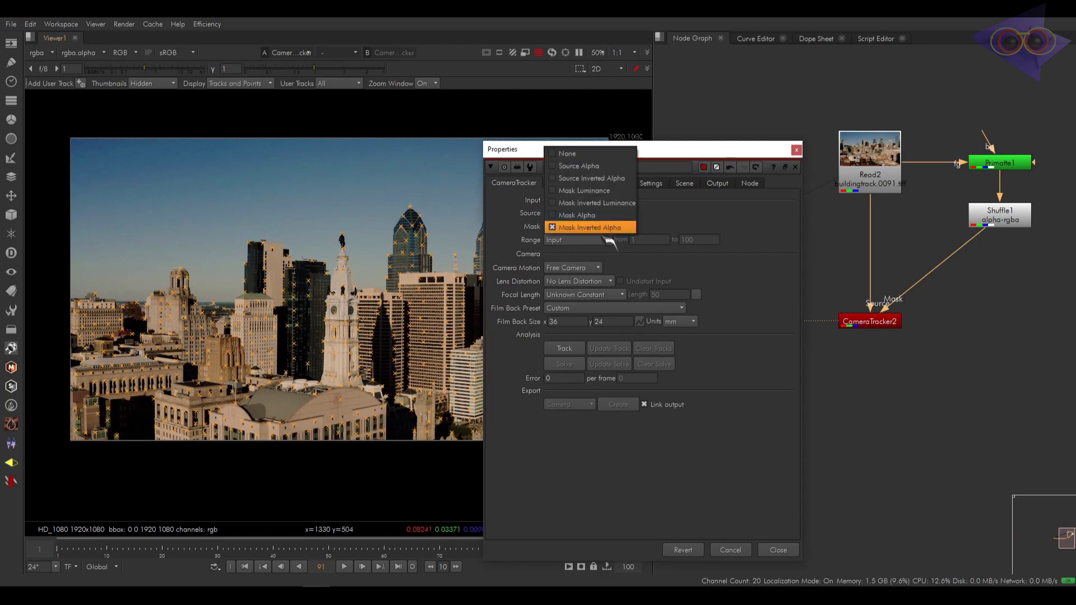
{"action": "left_click", "coordinate": [582, 215]}
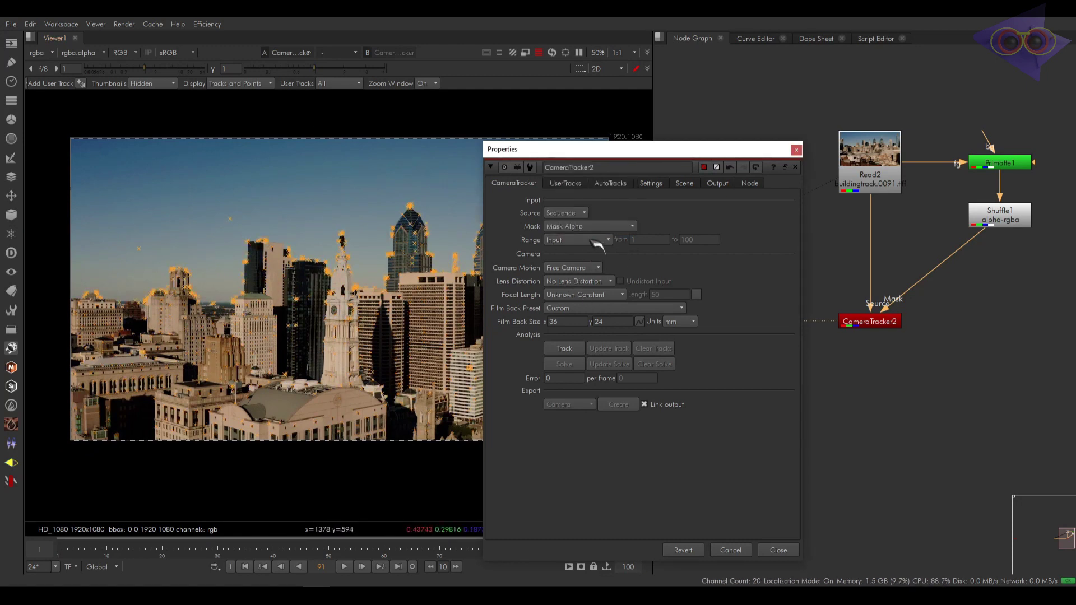
{"action": "left_click", "coordinate": [591, 241]}
{"action": "left_click", "coordinate": [656, 218]}
{"action": "left_click", "coordinate": [614, 229]}
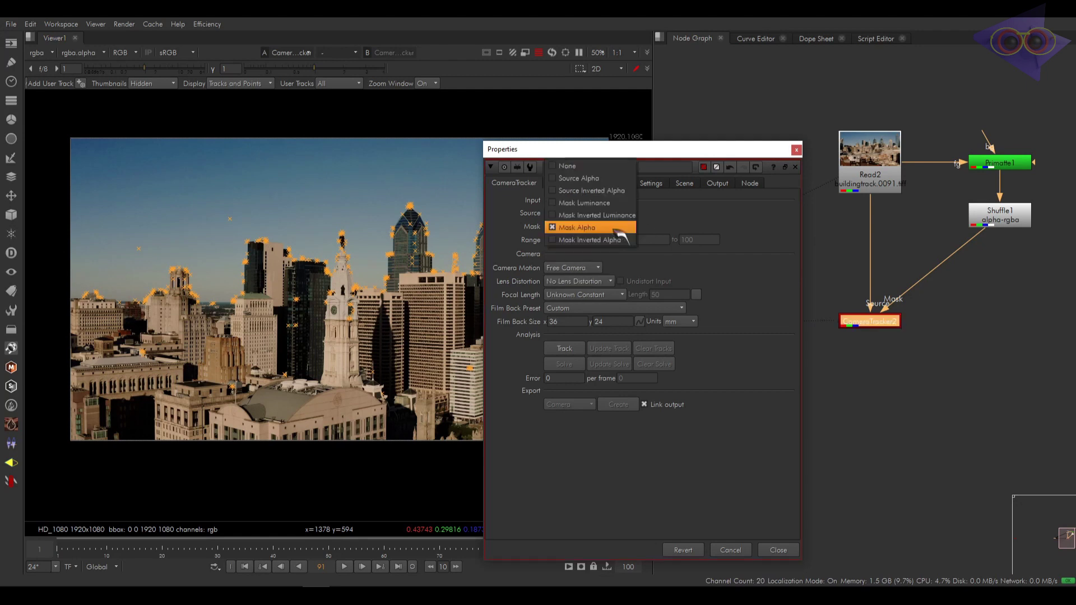
{"action": "left_click", "coordinate": [617, 240]}
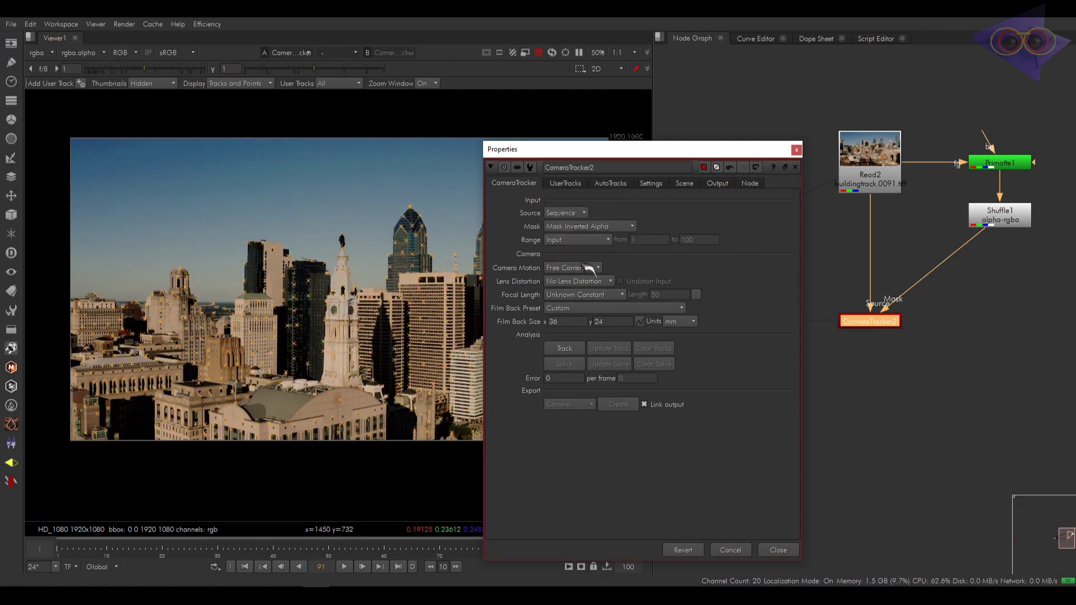
Step: Keep the lens distortion at No Lens Distortion and track the footage with CameraTracker2
{"action": "left_click", "coordinate": [594, 282]}
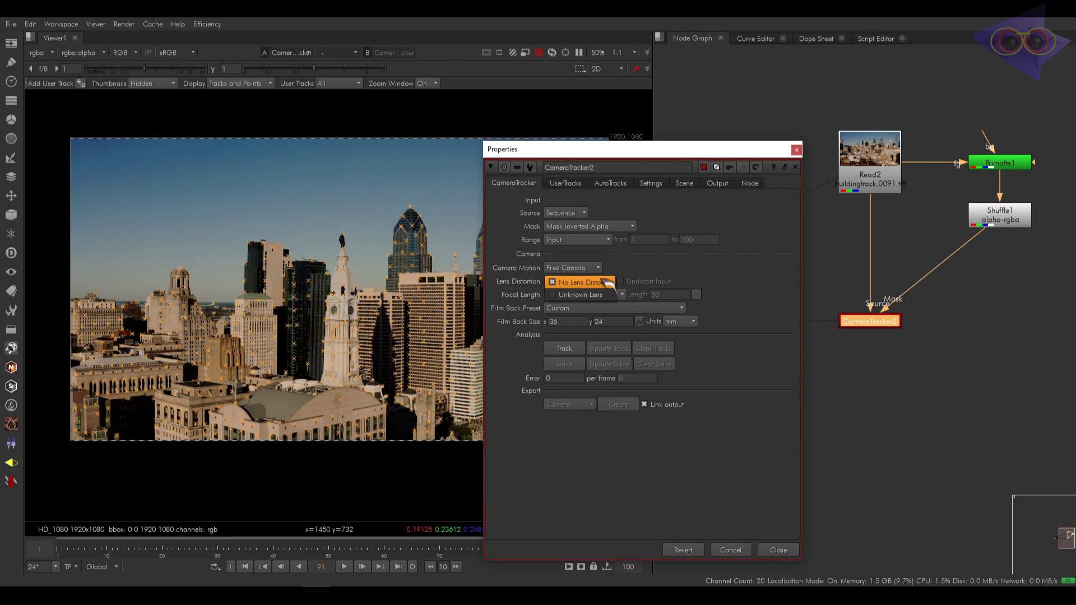
{"action": "left_click", "coordinate": [642, 268]}
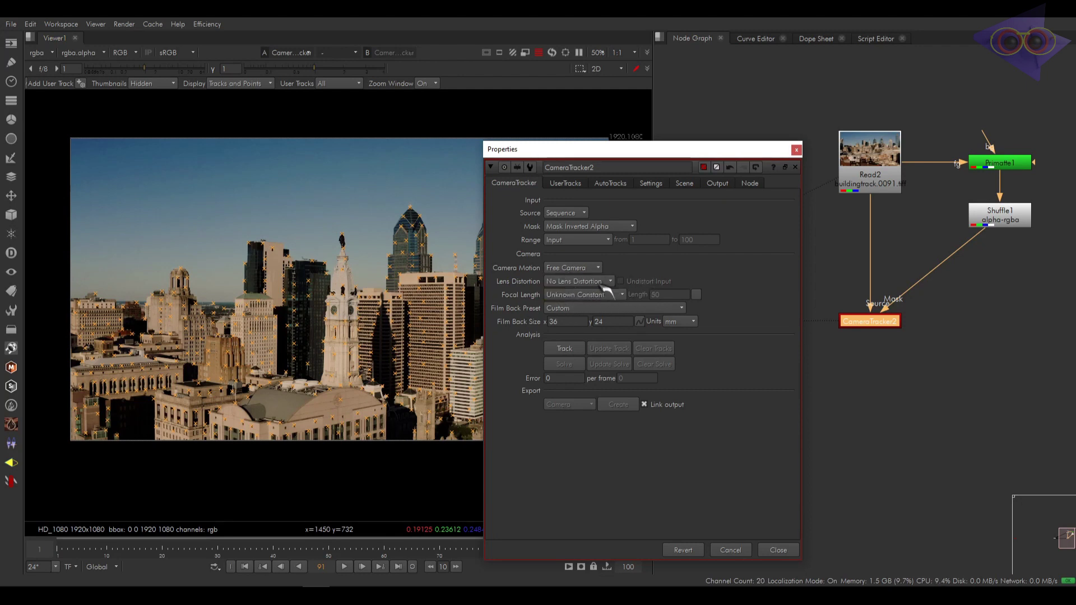
{"action": "left_click", "coordinate": [566, 349]}
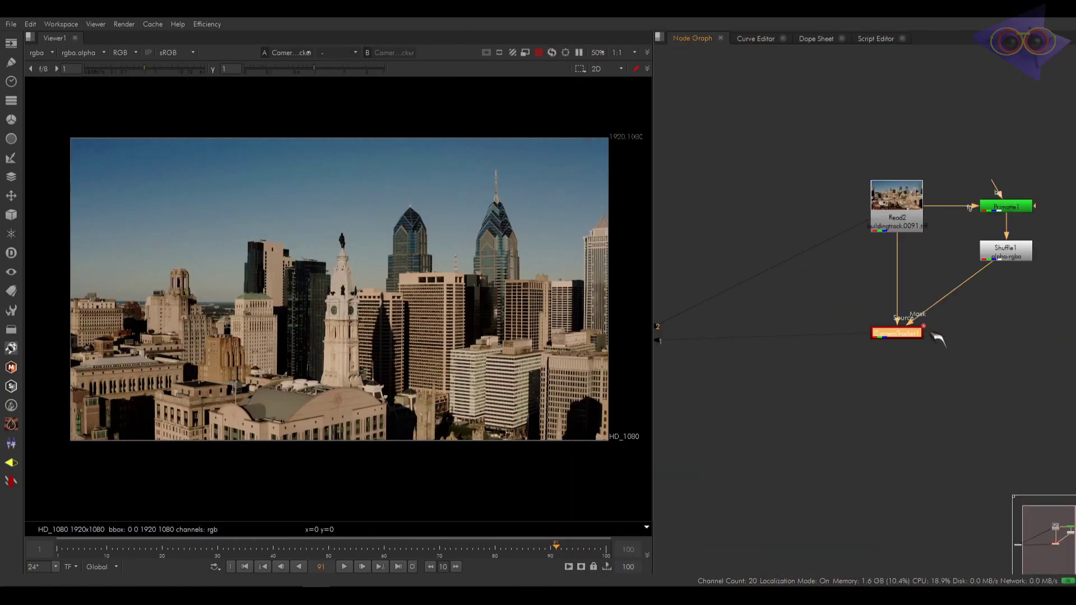
Step: Open the properties of CameraTracker1 and examine its solve error and AutoTracks data
{"action": "double_click", "coordinate": [919, 333]}
{"action": "middle_click_drag", "start_coordinate": [923, 349], "coordinate": [863, 349]}
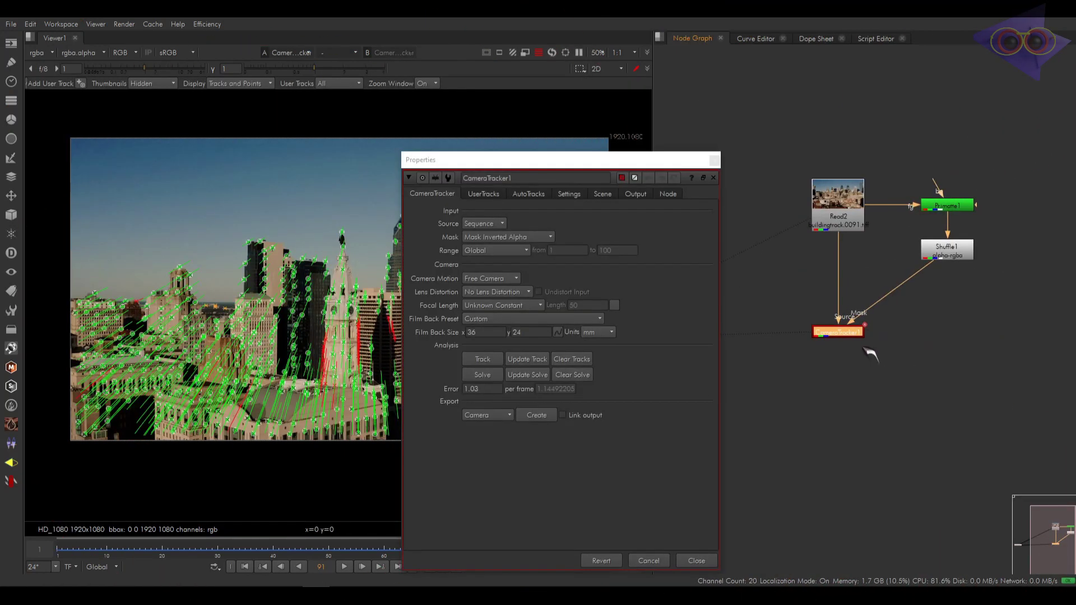
{"action": "left_click_drag", "start_coordinate": [645, 160], "coordinate": [681, 100]}
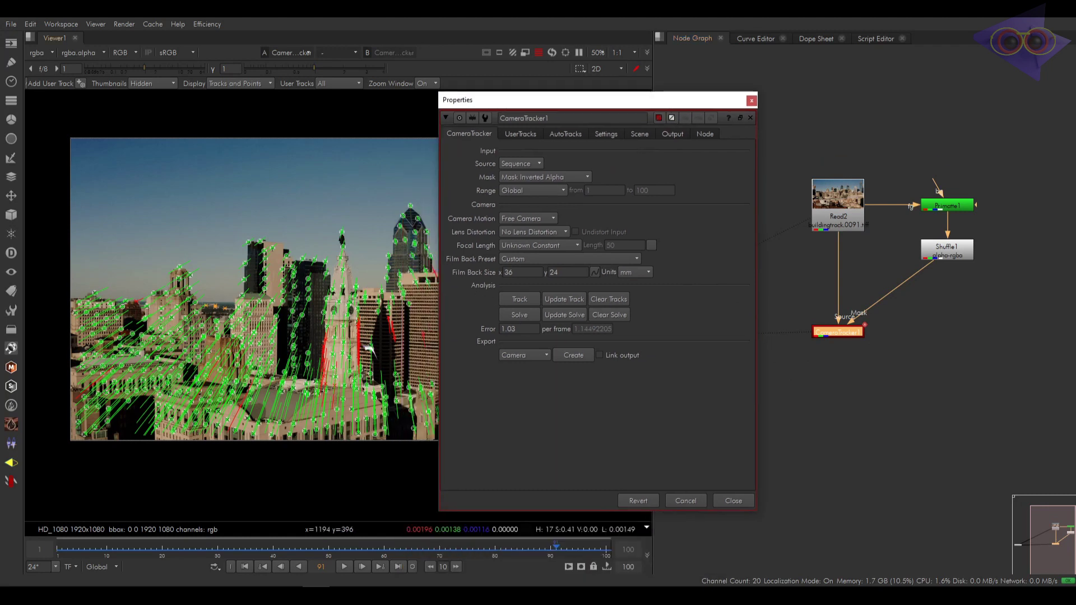
{"action": "double_click", "coordinate": [516, 331]}
{"action": "left_click", "coordinate": [566, 137]}
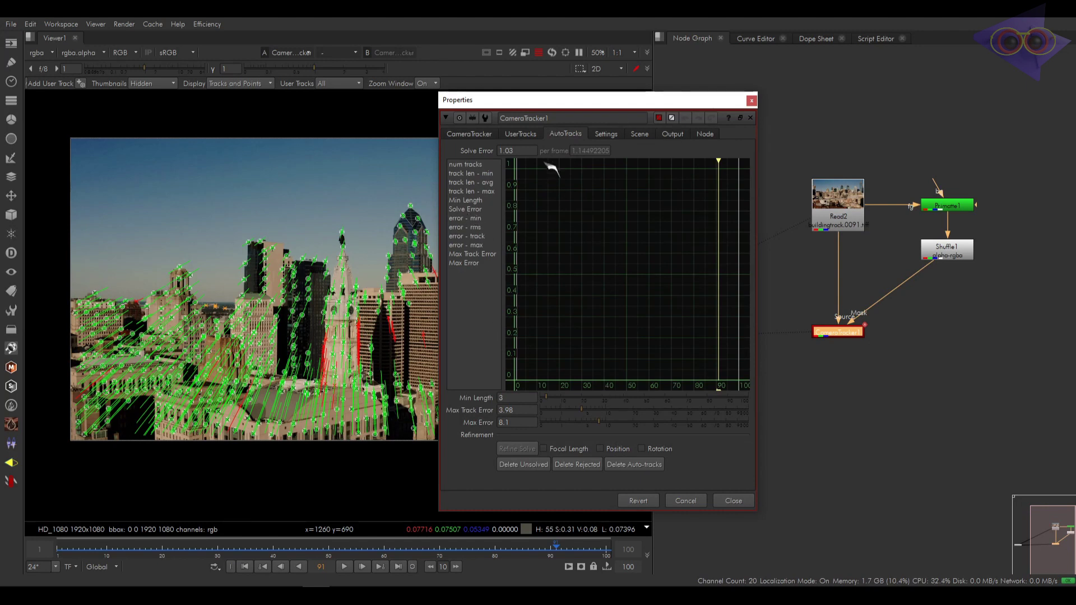
{"action": "left_click", "coordinate": [489, 135]}
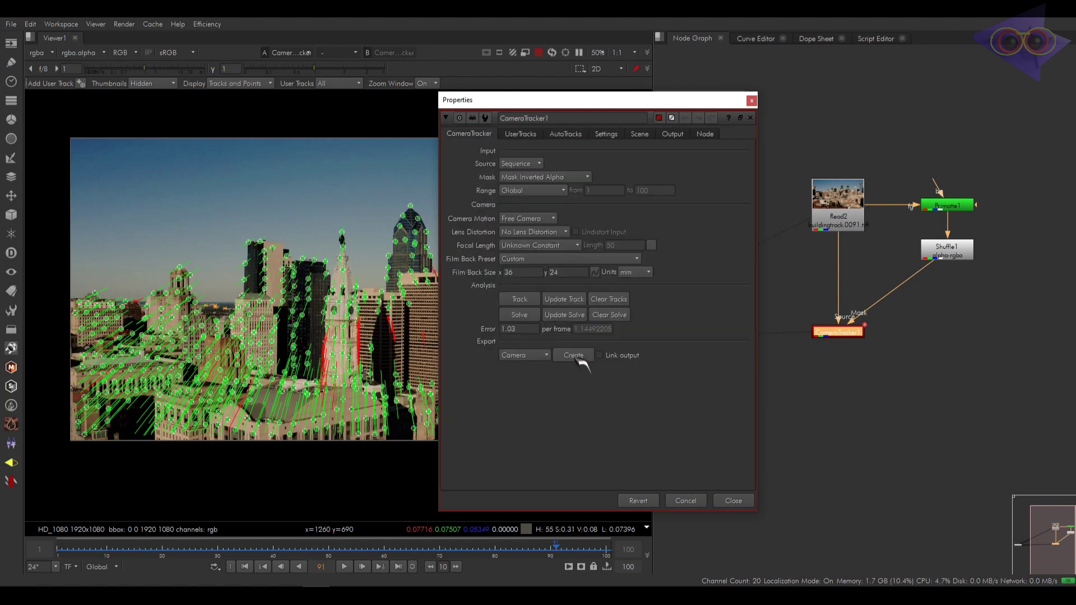
Step: Export the CameraTracker1 solve as a Camera with Link output off
{"action": "left_click", "coordinate": [546, 356]}
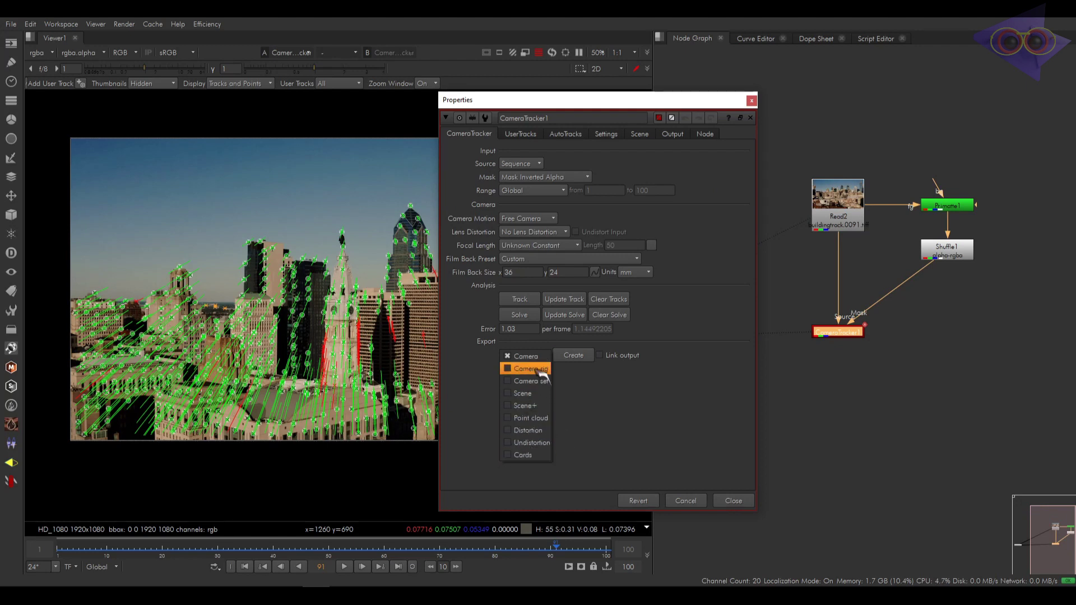
{"action": "left_click", "coordinate": [577, 357]}
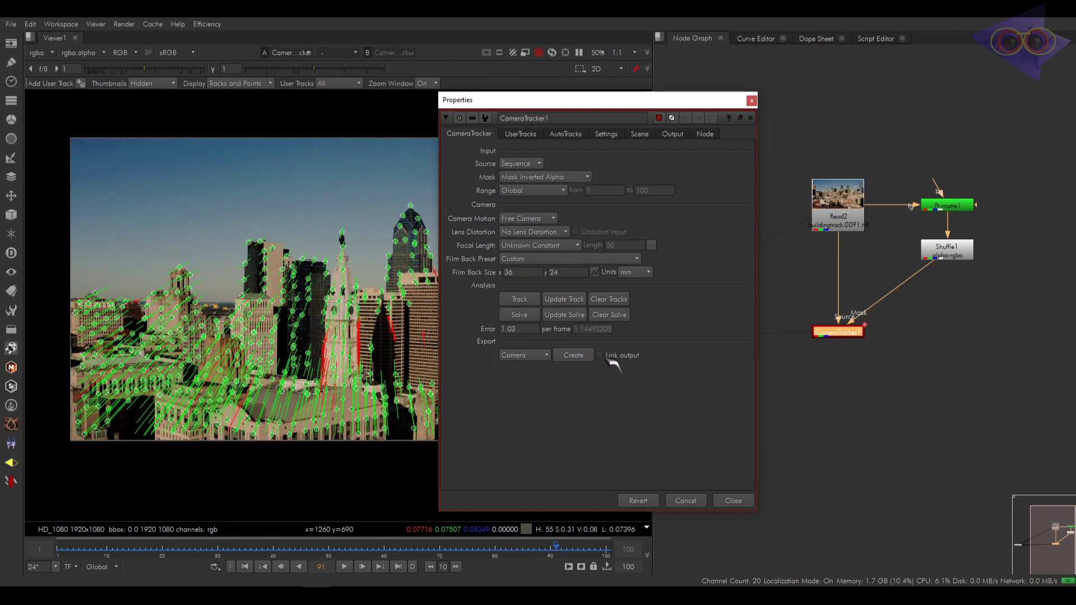
{"action": "left_click", "coordinate": [591, 360]}
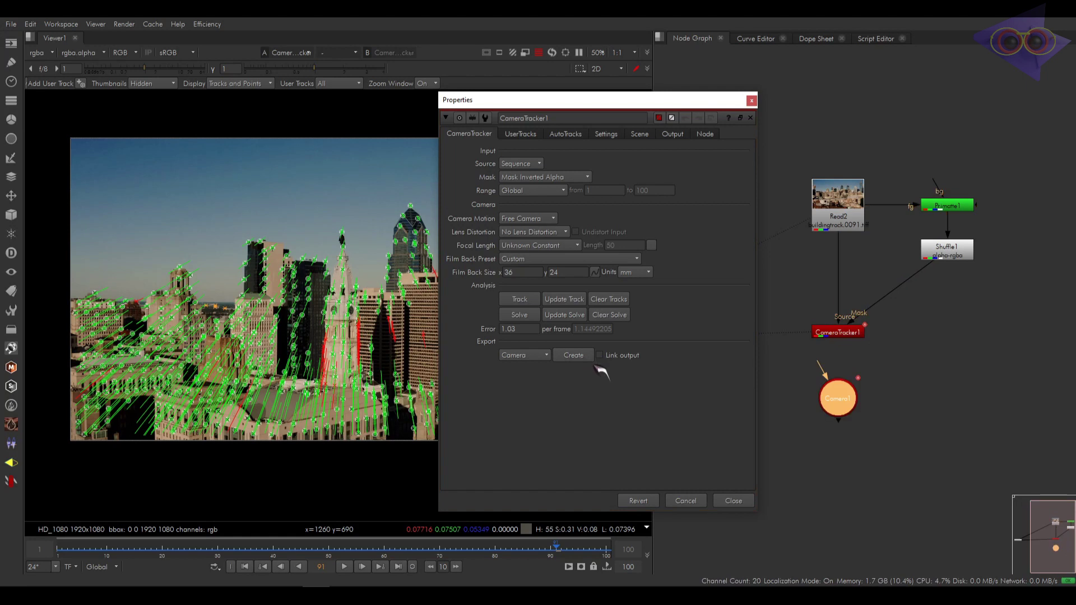
Step: Inspect Camera1's animated transform and its projection values, and close the properties
{"action": "double_click", "coordinate": [841, 399]}
{"action": "left_click_drag", "start_coordinate": [794, 301], "coordinate": [779, 217]}
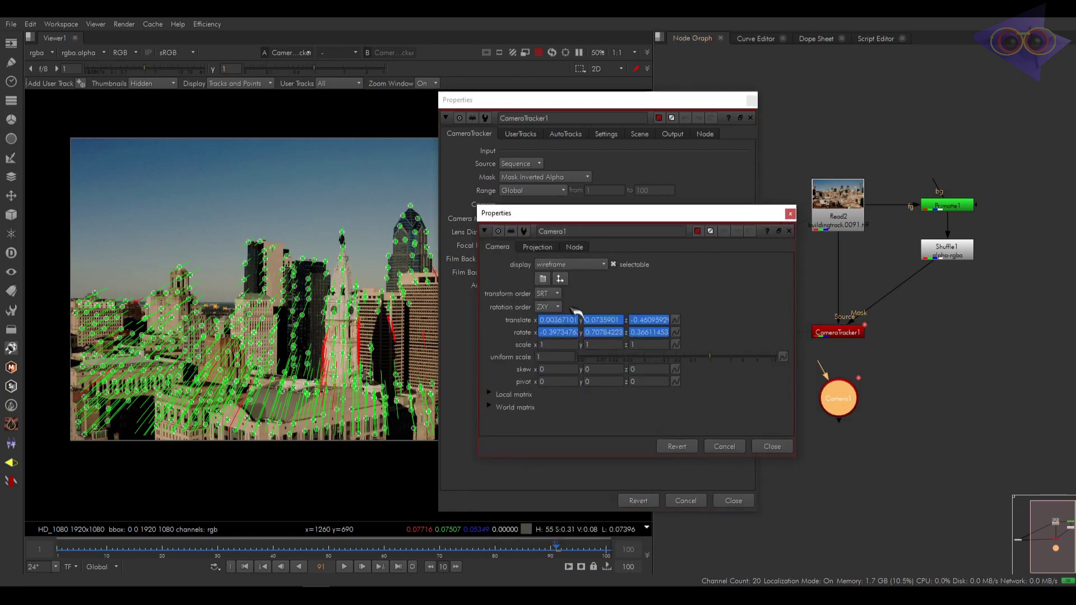
{"action": "left_click", "coordinate": [538, 247]}
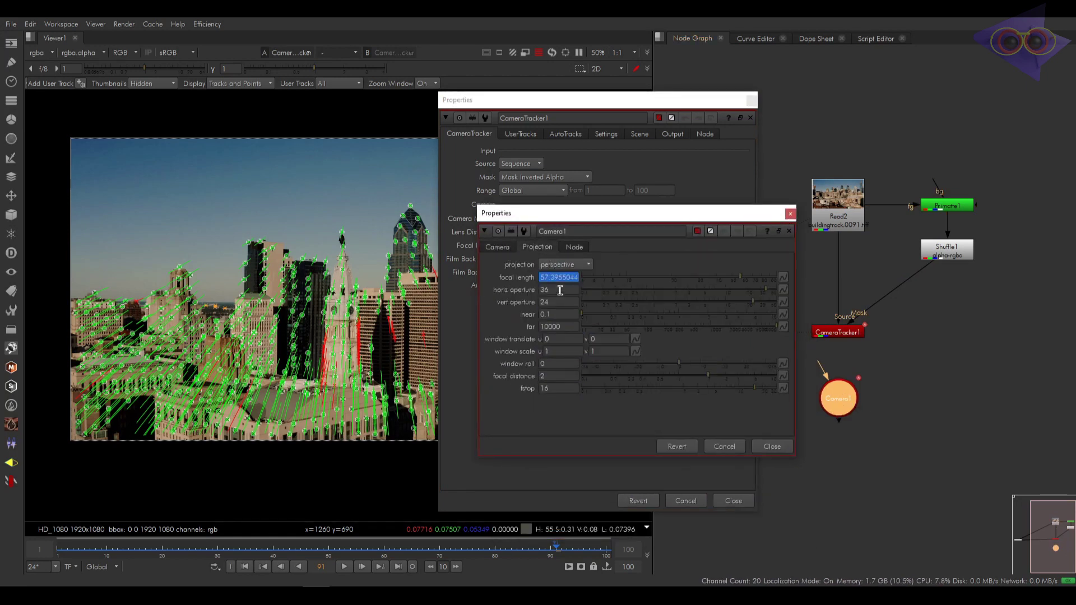
{"action": "left_click", "coordinate": [514, 247]}
{"action": "left_click", "coordinate": [790, 213]}
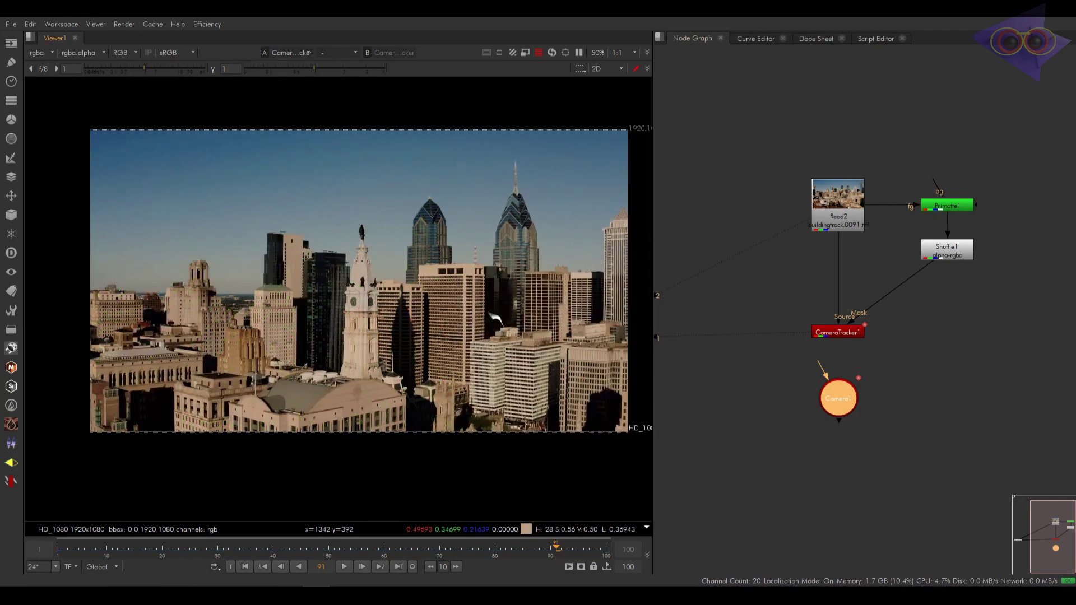
Step: Examine Camera1's motion in the 3D view by scrubbing back to the first frame, and close its properties
{"action": "key", "text": "Tab"}
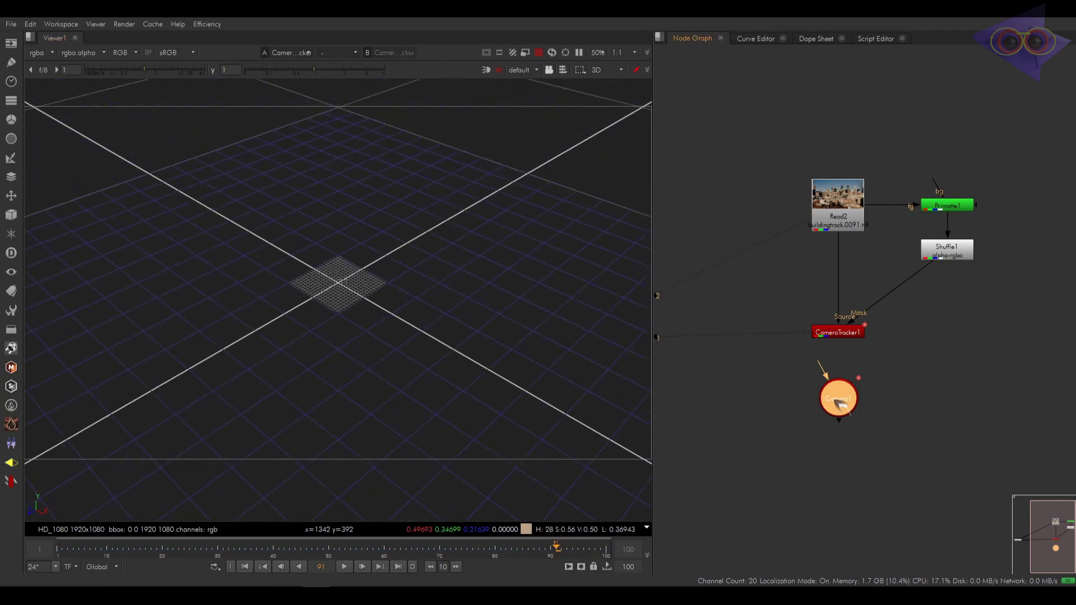
{"action": "double_click", "coordinate": [834, 401]}
{"action": "scroll", "coordinate": [356, 279], "scroll_direction": "up", "scroll_amount": 6}
{"action": "middle_click_drag", "start_coordinate": [388, 301], "coordinate": [264, 351]}
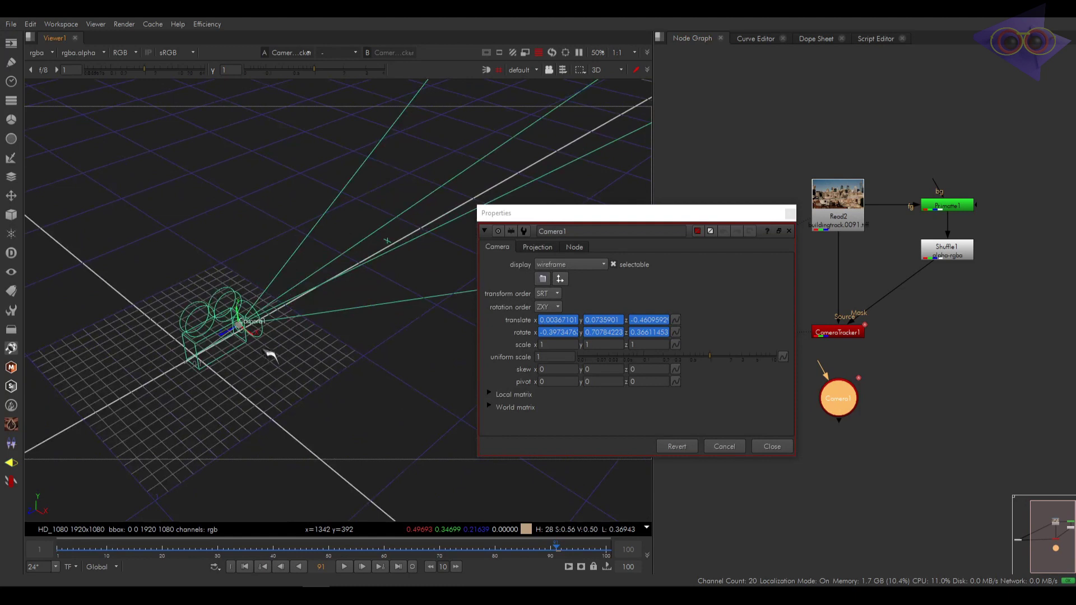
{"action": "scroll", "coordinate": [264, 350], "scroll_direction": "up", "scroll_amount": 2}
{"action": "left_click_drag", "start_coordinate": [327, 553], "coordinate": [161, 552]}
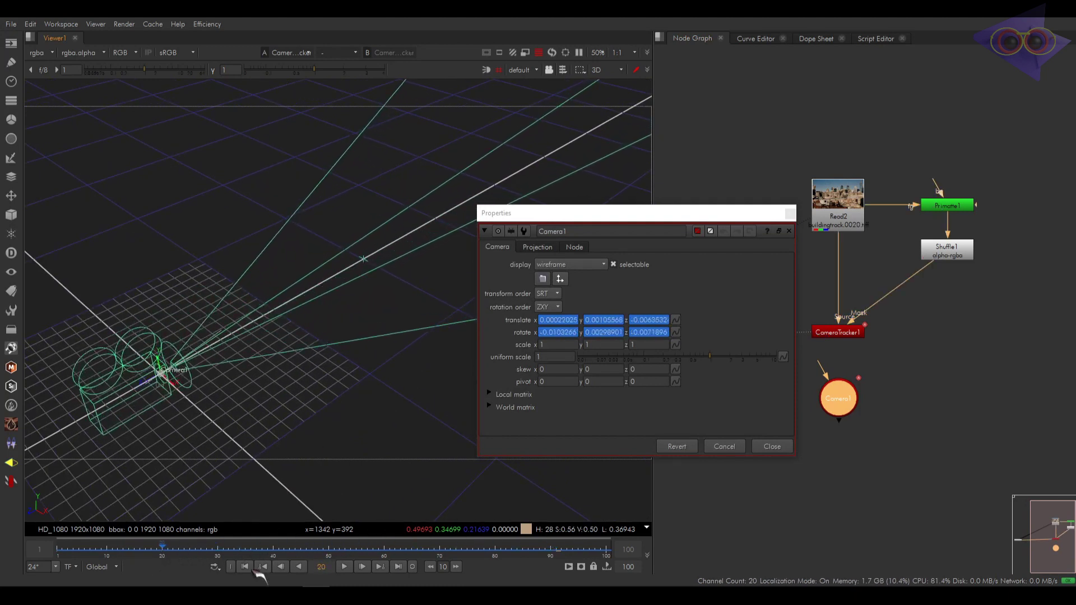
{"action": "left_click", "coordinate": [245, 567]}
{"action": "left_click", "coordinate": [790, 213]}
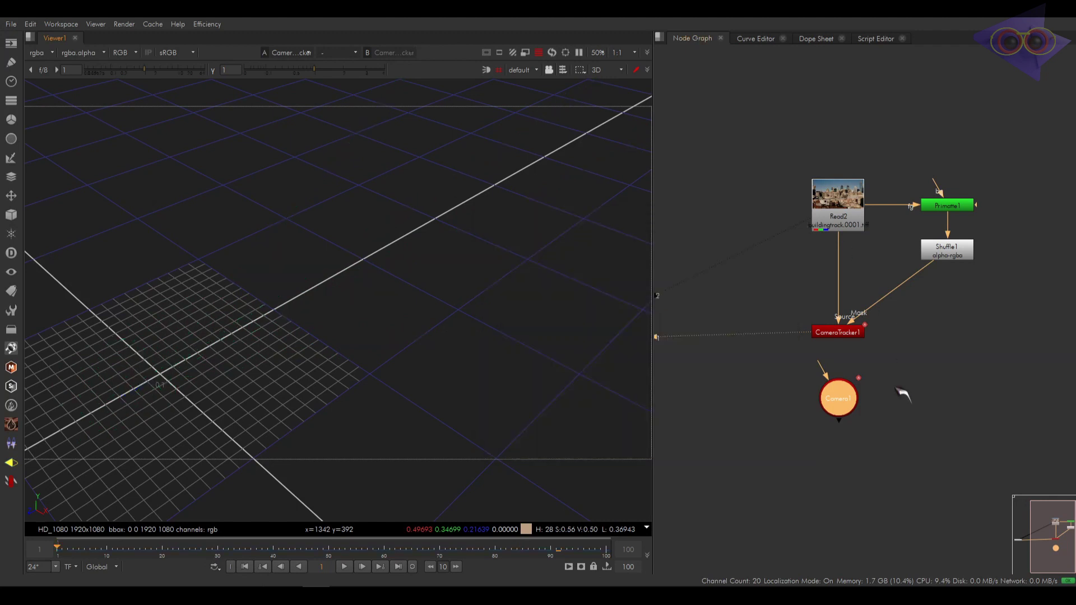
Step: Move the Camera1 node away from CameraTracker1 to just below the Viewer1 node
{"action": "scroll", "coordinate": [900, 392], "scroll_direction": "down", "scroll_amount": 3}
{"action": "left_click", "coordinate": [881, 427]}
{"action": "left_click_drag", "start_coordinate": [869, 398], "coordinate": [752, 409]}
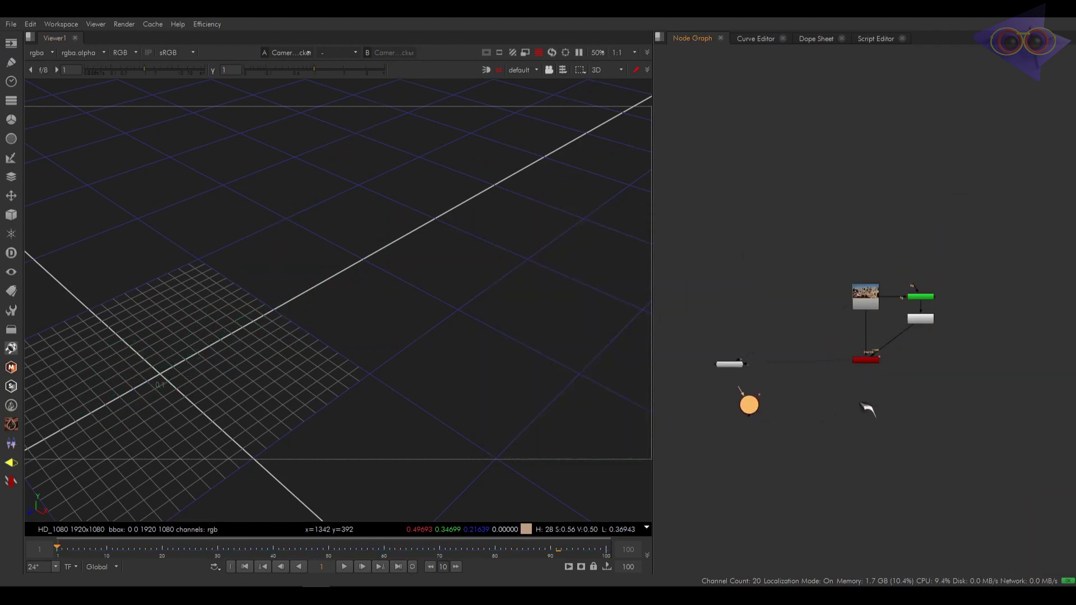
{"action": "scroll", "coordinate": [852, 416], "scroll_direction": "up", "scroll_amount": 2}
Step: Add a Reconcile3D node beside Camera1 and close its properties
{"action": "key", "text": "Tab"}
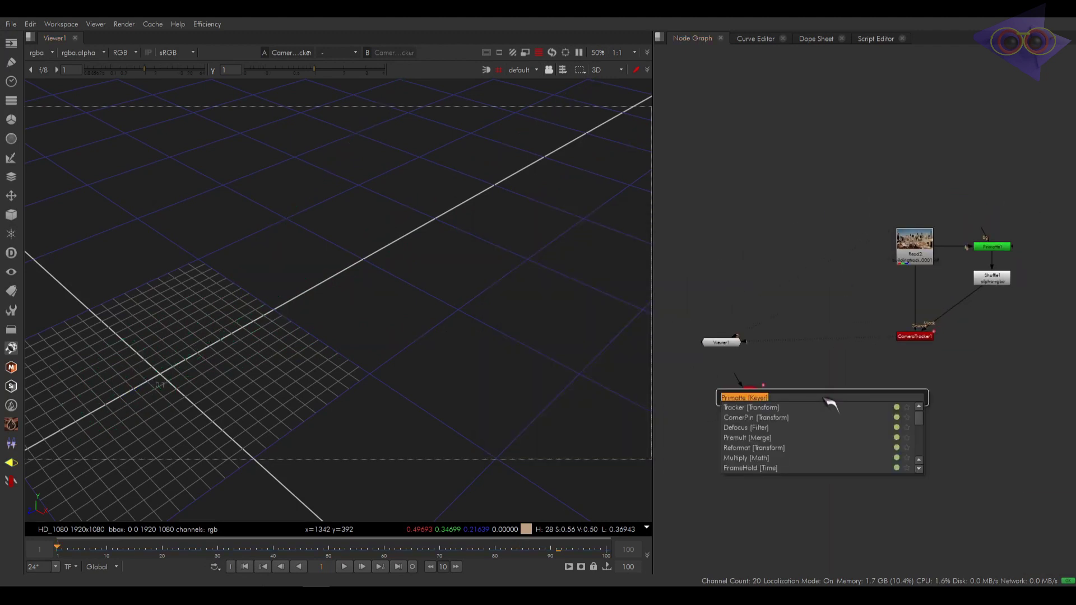
{"action": "type", "text": "rec"}
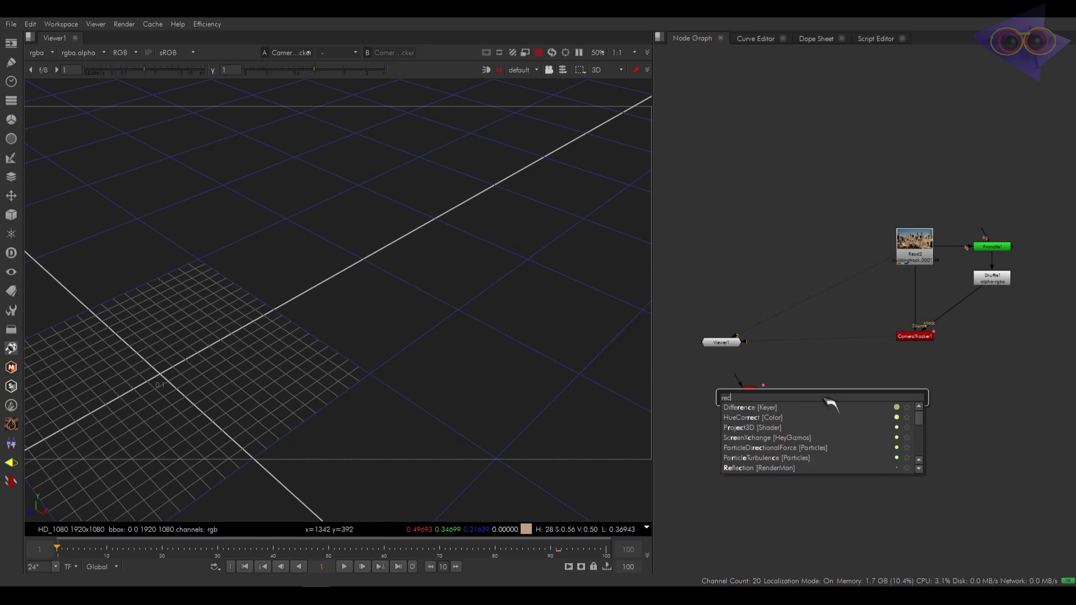
{"action": "type", "text": "ons"}
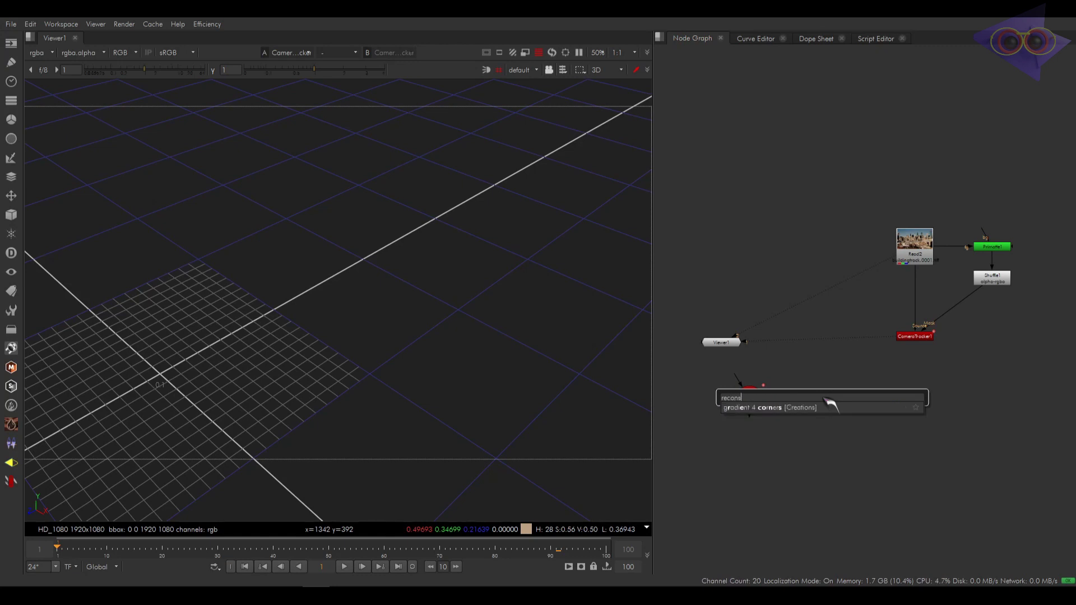
{"action": "key", "text": "BackSpace"}
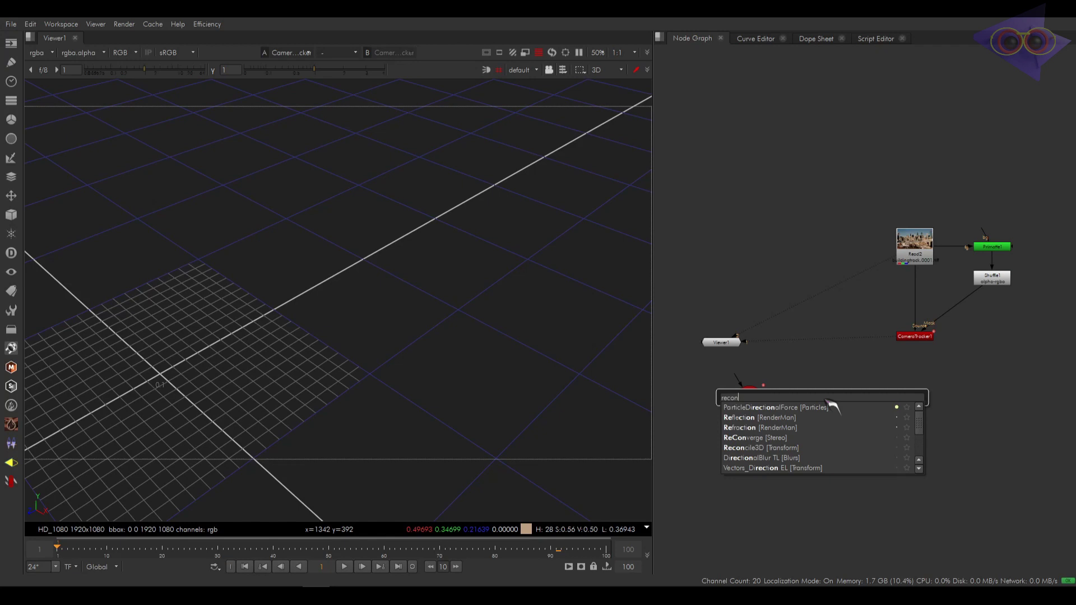
{"action": "key", "text": "Down"}
{"action": "key", "text": "Down"}
{"action": "key", "text": "Down"}
{"action": "key", "text": "Down"}
{"action": "key", "text": "Down"}
{"action": "key", "text": "Return"}
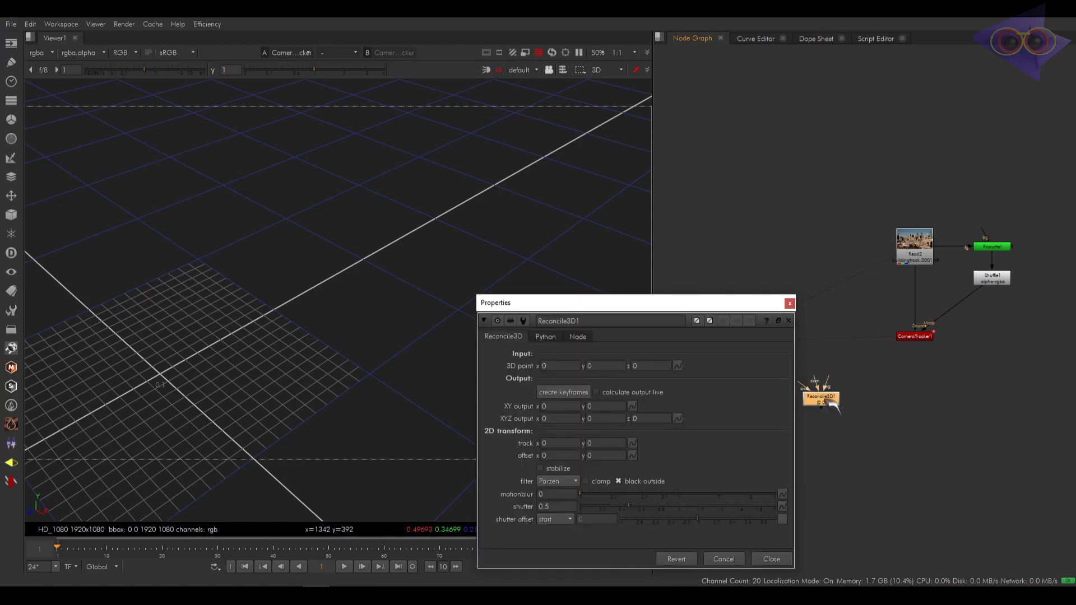
{"action": "left_click", "coordinate": [790, 304]}
Step: Add a Card geometry node beside Reconcile3D1 and move its properties window clear of the node graph
{"action": "key", "text": "Tab"}
{"action": "type", "text": "card"}
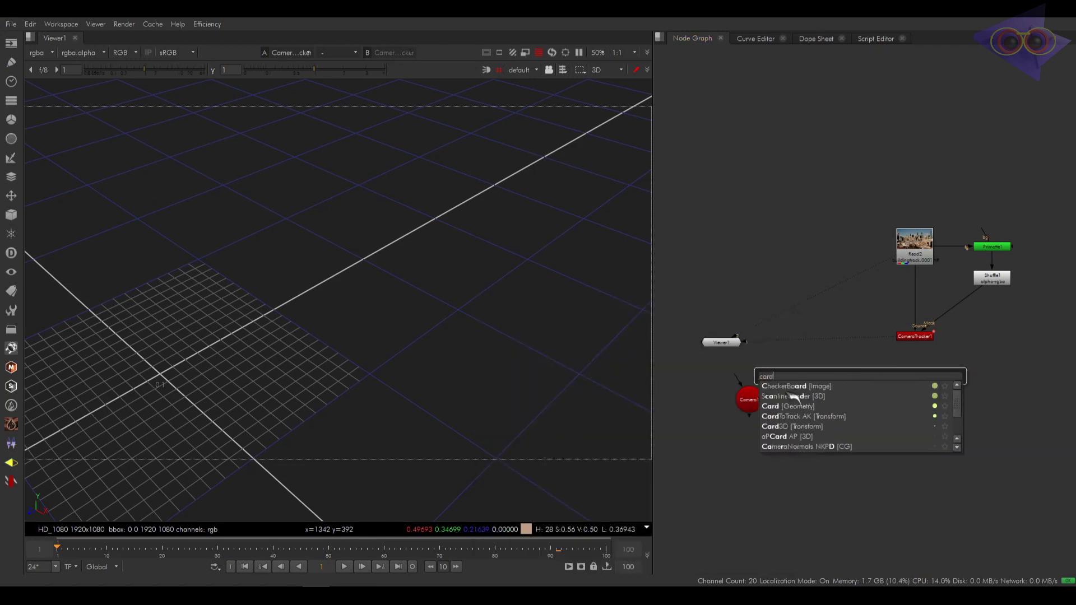
{"action": "left_click", "coordinate": [837, 321]}
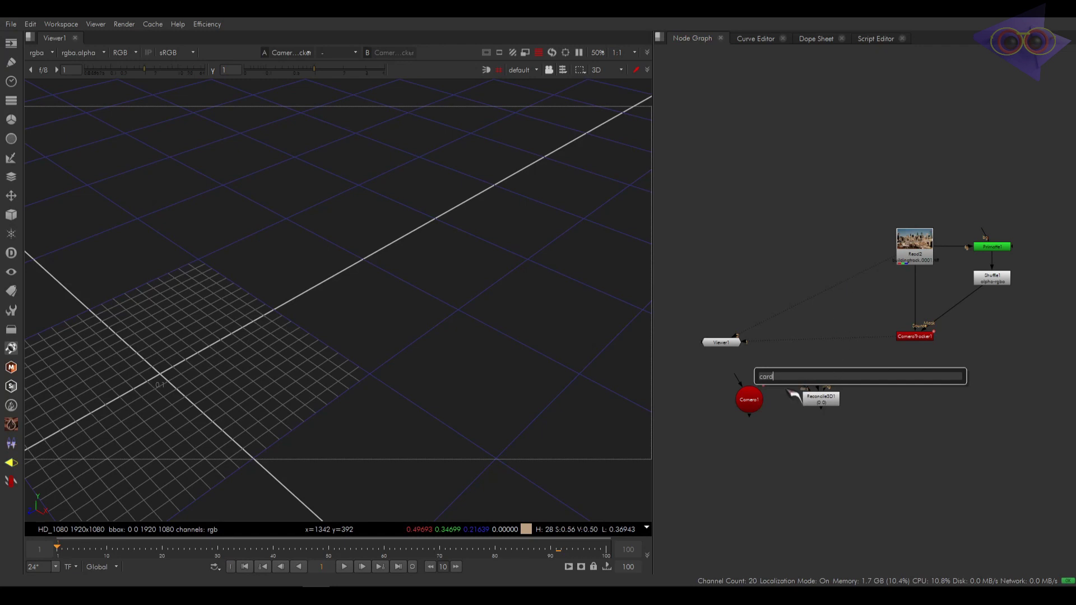
{"action": "key", "text": "BackSpace"}
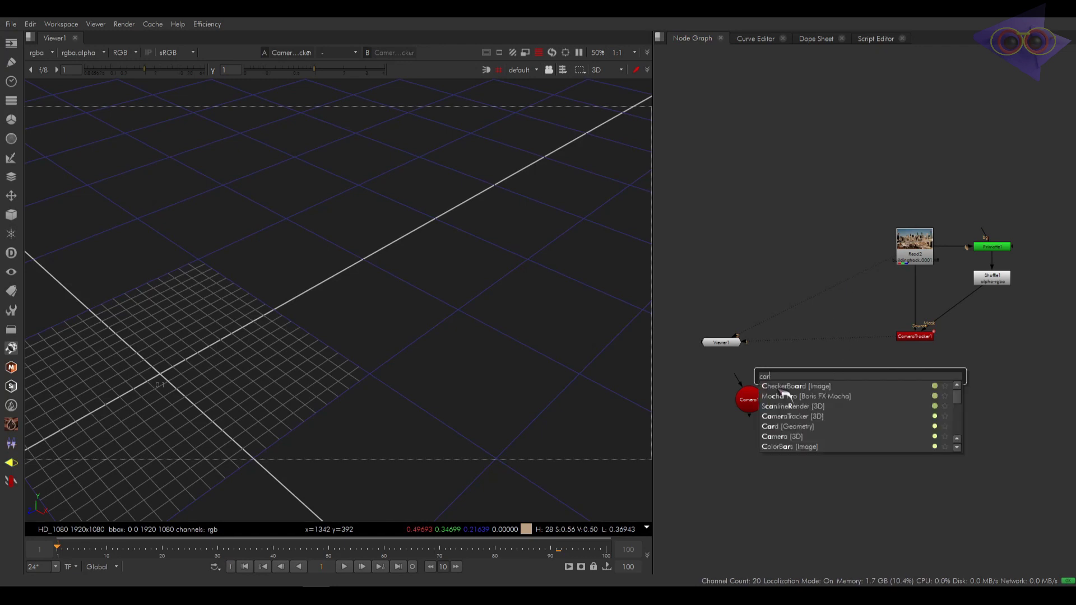
{"action": "key", "text": "Down"}
{"action": "key", "text": "Down"}
{"action": "key", "text": "Down"}
{"action": "key", "text": "Down"}
{"action": "key", "text": "Down"}
{"action": "key", "text": "Return"}
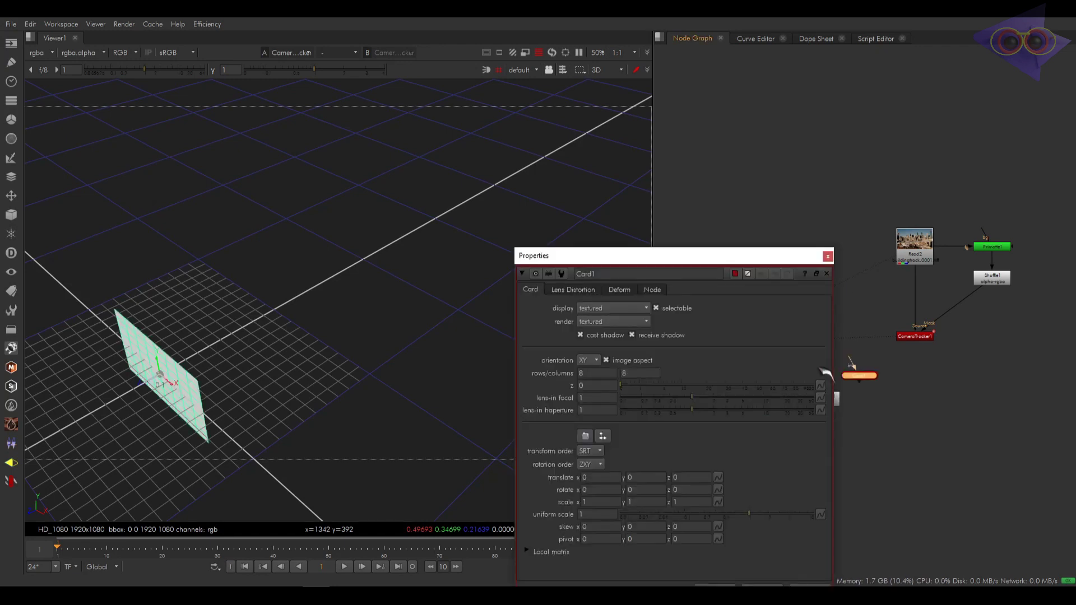
{"action": "left_click_drag", "start_coordinate": [807, 257], "coordinate": [703, 135]}
Step: Add an Axis node below Card1 and close its properties
{"action": "left_click", "coordinate": [872, 443]}
{"action": "key", "text": "Tab"}
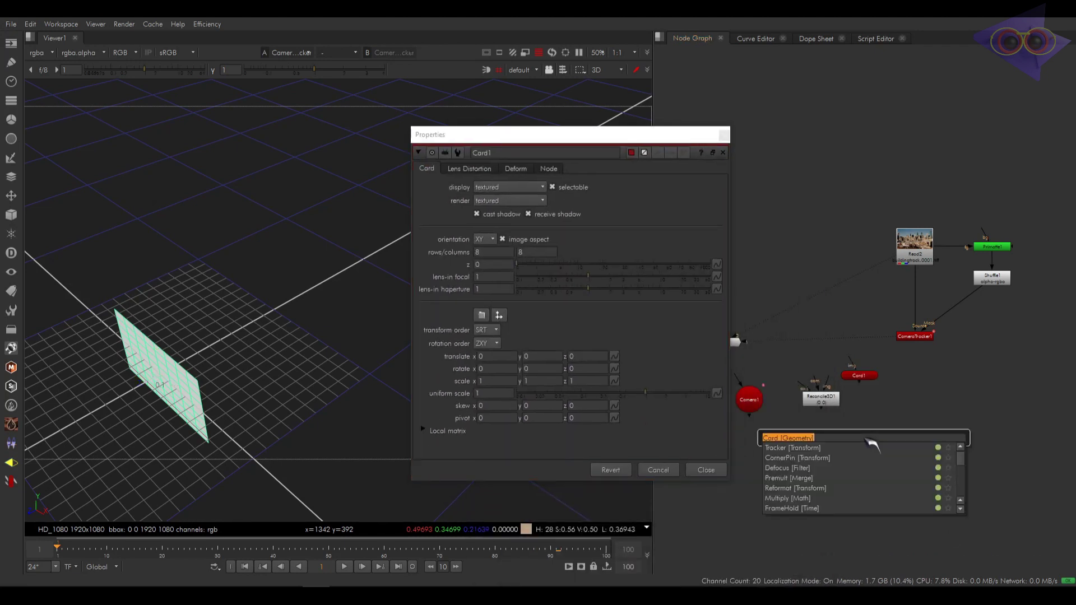
{"action": "type", "text": "ax"}
{"action": "left_click", "coordinate": [807, 457]}
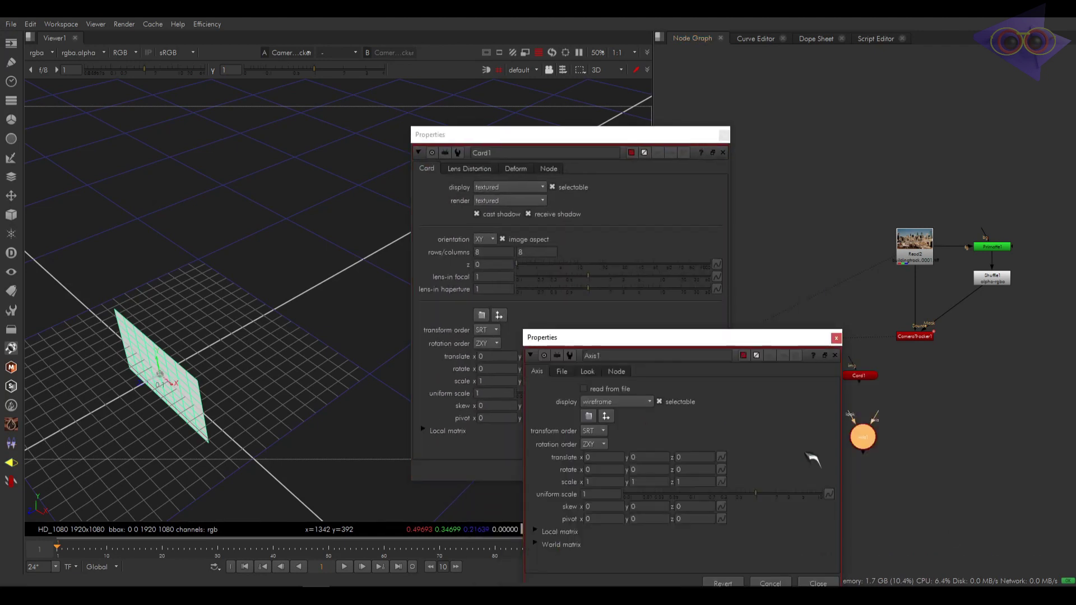
{"action": "left_click", "coordinate": [835, 338]}
{"action": "scroll", "coordinate": [840, 384], "scroll_direction": "up", "scroll_amount": 5}
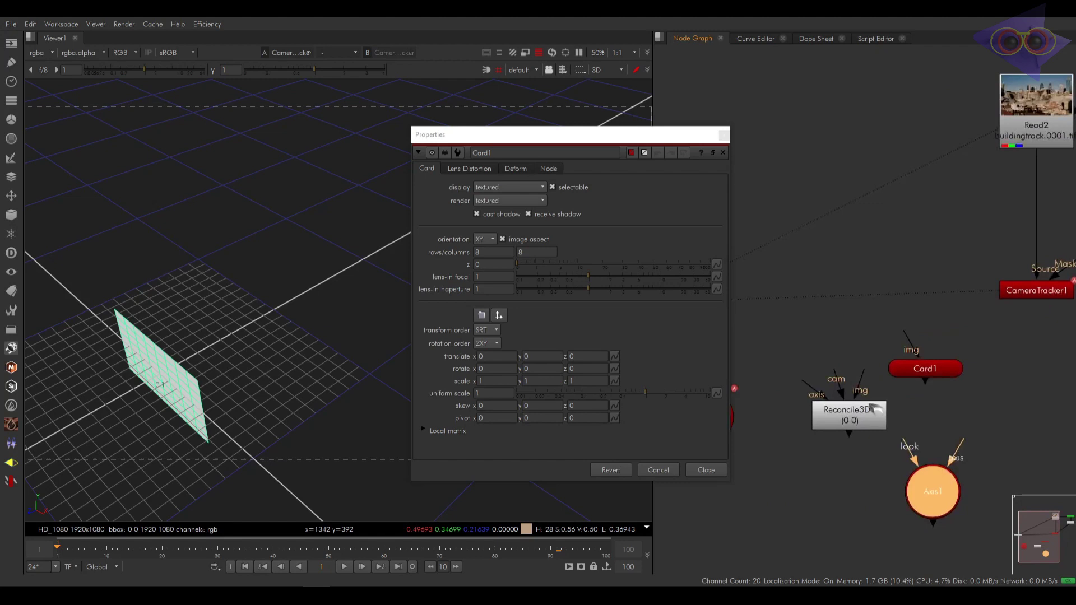
Step: Connect Reconcile3D1's cam input to Camera1, its img input to Read2 and its axis input to Axis1
{"action": "scroll", "coordinate": [849, 386], "scroll_direction": "down", "scroll_amount": 3}
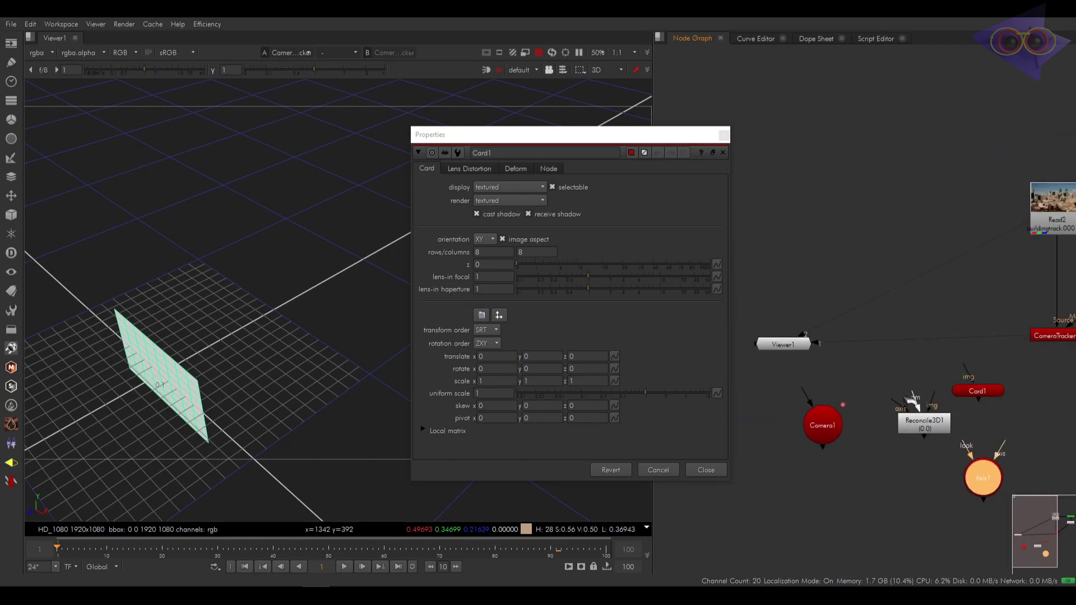
{"action": "left_click_drag", "start_coordinate": [914, 401], "coordinate": [838, 425]}
{"action": "left_click_drag", "start_coordinate": [934, 394], "coordinate": [1056, 220]}
{"action": "middle_click_drag", "start_coordinate": [933, 389], "coordinate": [888, 364]}
Step: Inspect the properties of Axis1 and Reconcile3D1, and close them
{"action": "double_click", "coordinate": [946, 455]}
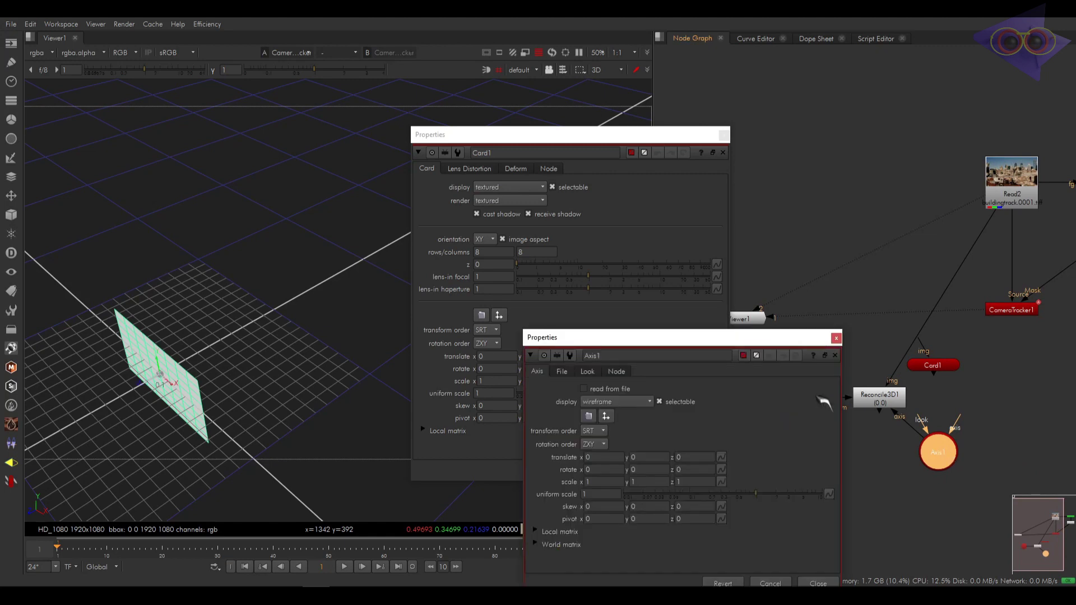
{"action": "left_click", "coordinate": [837, 338]}
{"action": "left_click", "coordinate": [883, 353]}
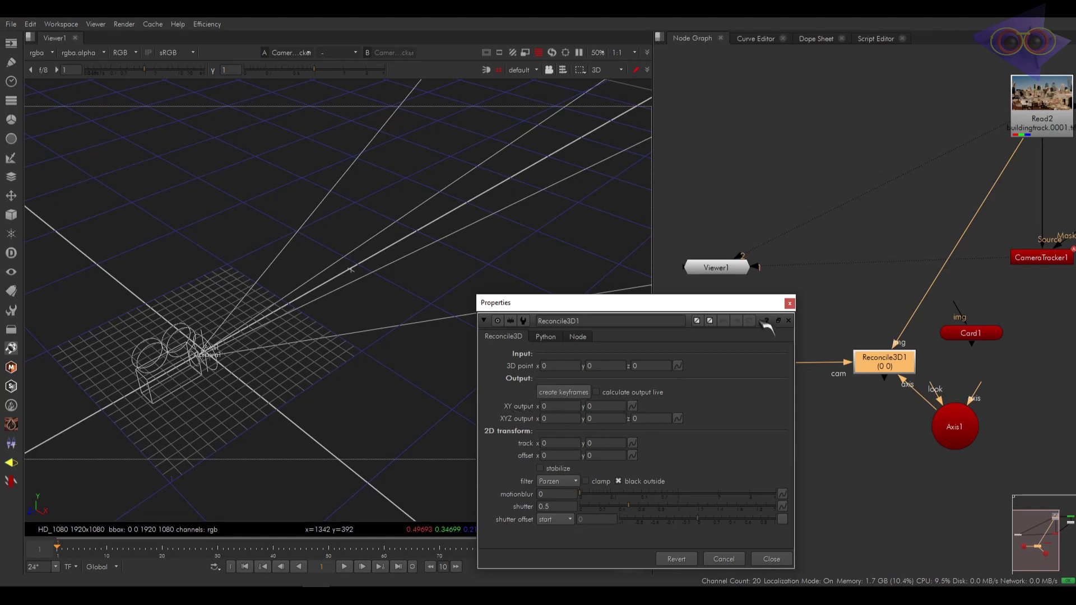
{"action": "left_click", "coordinate": [788, 305]}
Step: Delete the Reconcile3D1, Card1 and Axis1 nodes and shift Camera1 closer to CameraTracker1
{"action": "scroll", "coordinate": [843, 364], "scroll_direction": "down", "scroll_amount": 3}
{"action": "left_click_drag", "start_coordinate": [835, 406], "coordinate": [843, 443]}
{"action": "key", "text": "Delete"}
{"action": "middle_click_drag", "start_coordinate": [939, 379], "coordinate": [824, 432]}
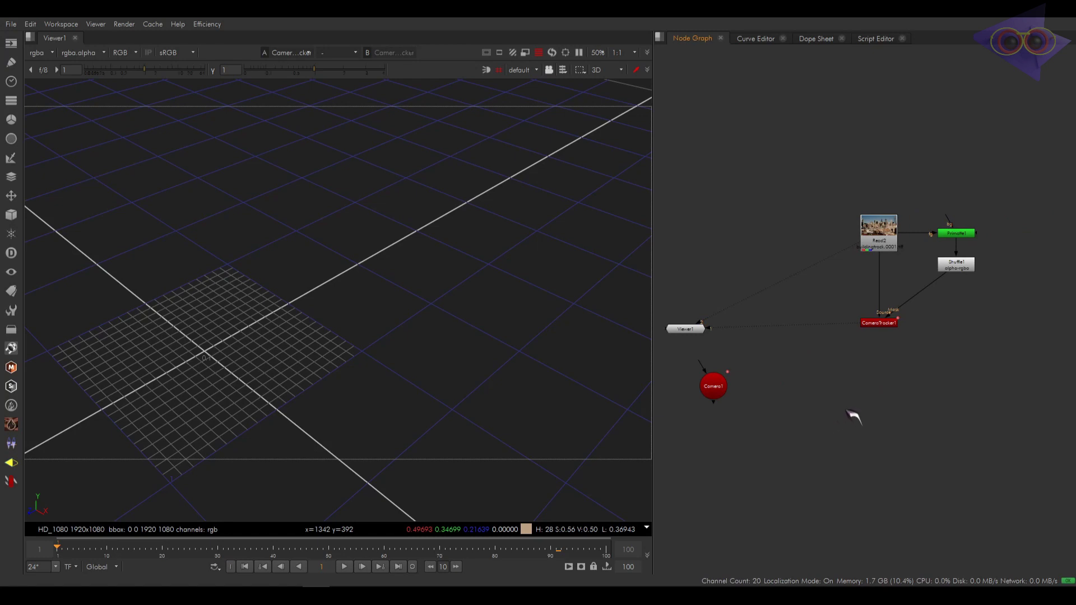
{"action": "left_click_drag", "start_coordinate": [730, 392], "coordinate": [773, 380]}
{"action": "left_click", "coordinate": [825, 386]}
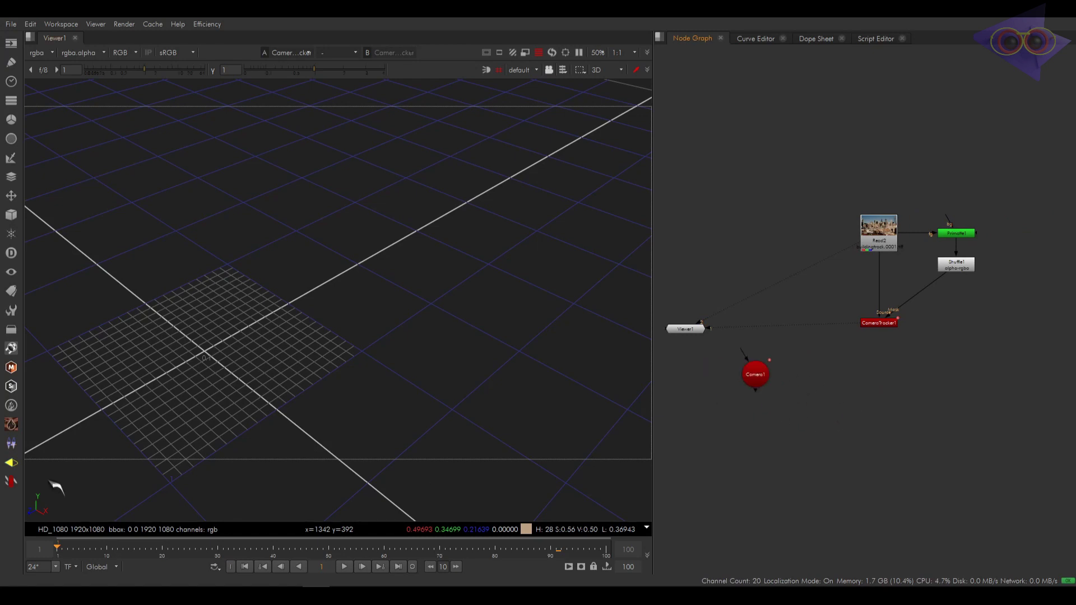
Step: Add a CardToTrack AK node below CameraTracker1 and close its properties
{"action": "left_click", "coordinate": [17, 481]}
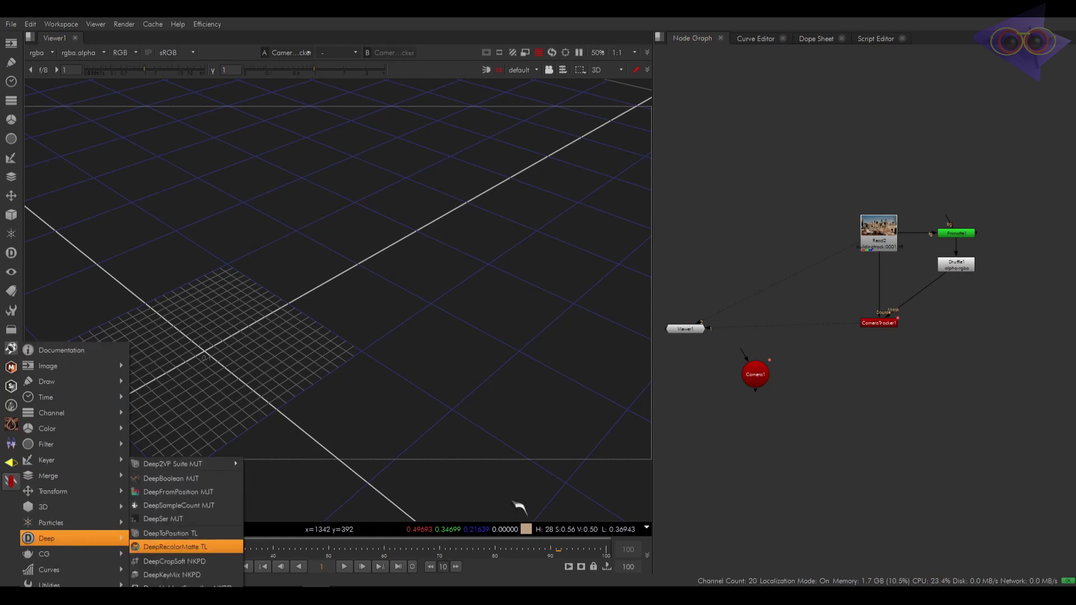
{"action": "left_click", "coordinate": [902, 417]}
{"action": "key", "text": "Tab"}
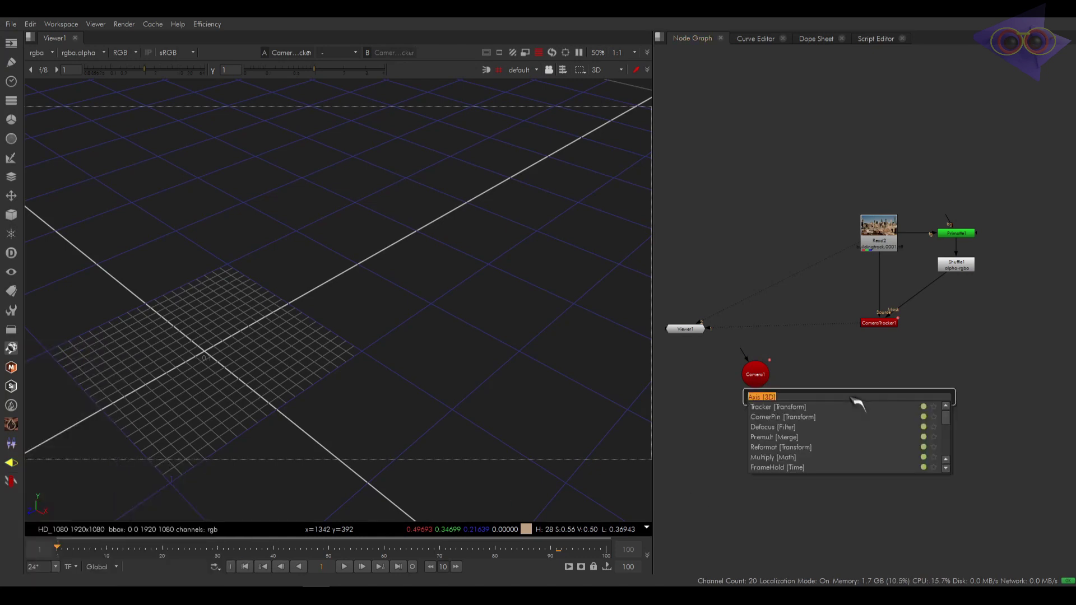
{"action": "type", "text": "card"}
{"action": "key", "text": "Down"}
{"action": "key", "text": "Down"}
{"action": "key", "text": "Down"}
{"action": "key", "text": "Down"}
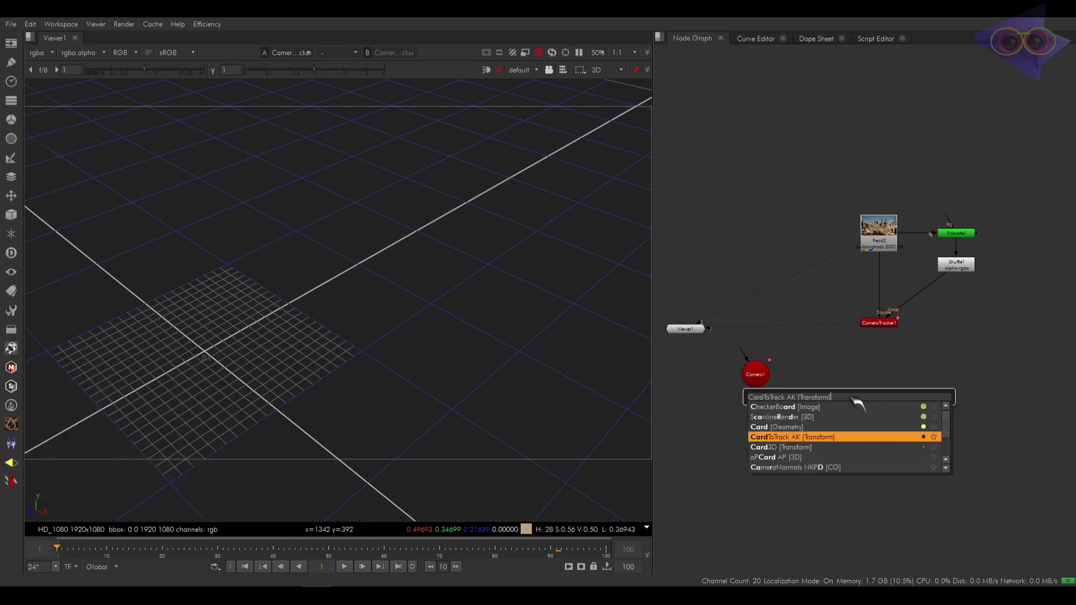
{"action": "key", "text": "Return"}
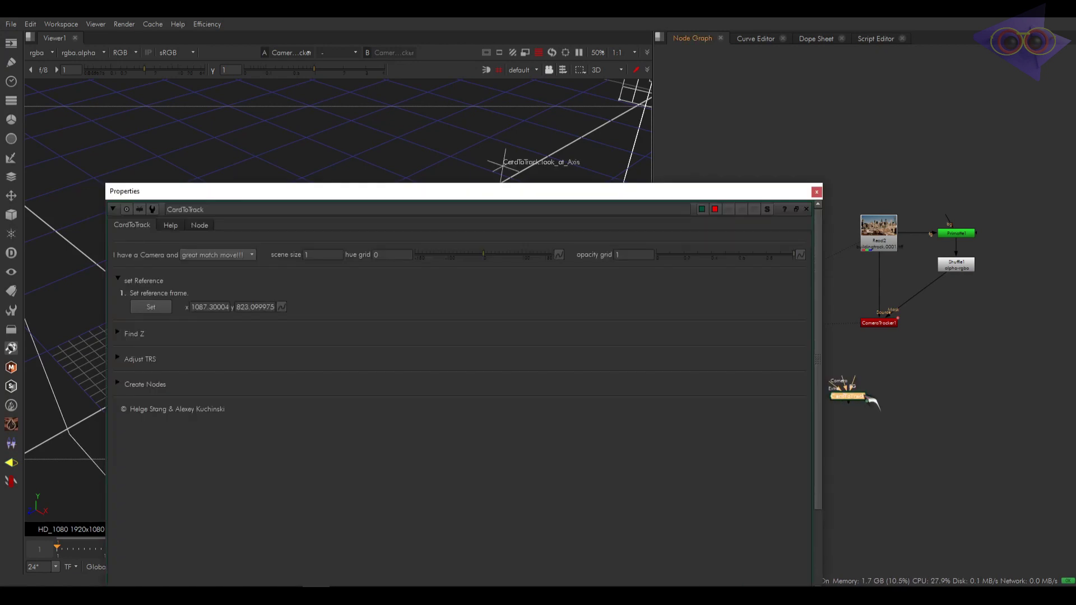
{"action": "scroll", "coordinate": [922, 383], "scroll_direction": "up", "scroll_amount": 6}
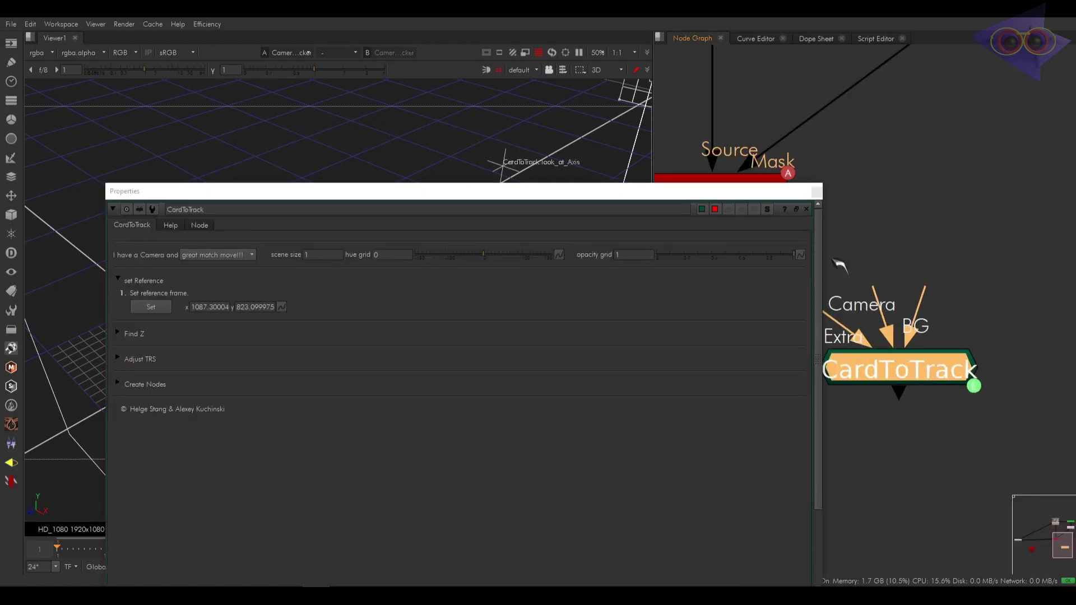
{"action": "left_click", "coordinate": [816, 192]}
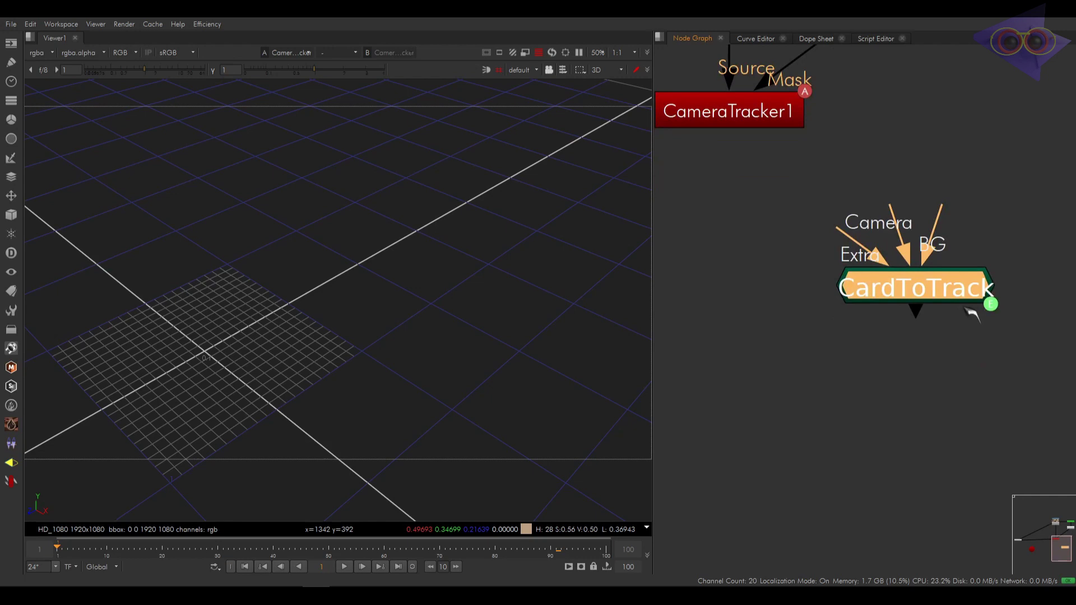
Step: Examine the Extra, Camera and BG inputs of the CardToTrack node by pulling at each one
{"action": "left_click_drag", "start_coordinate": [932, 290], "coordinate": [865, 277]}
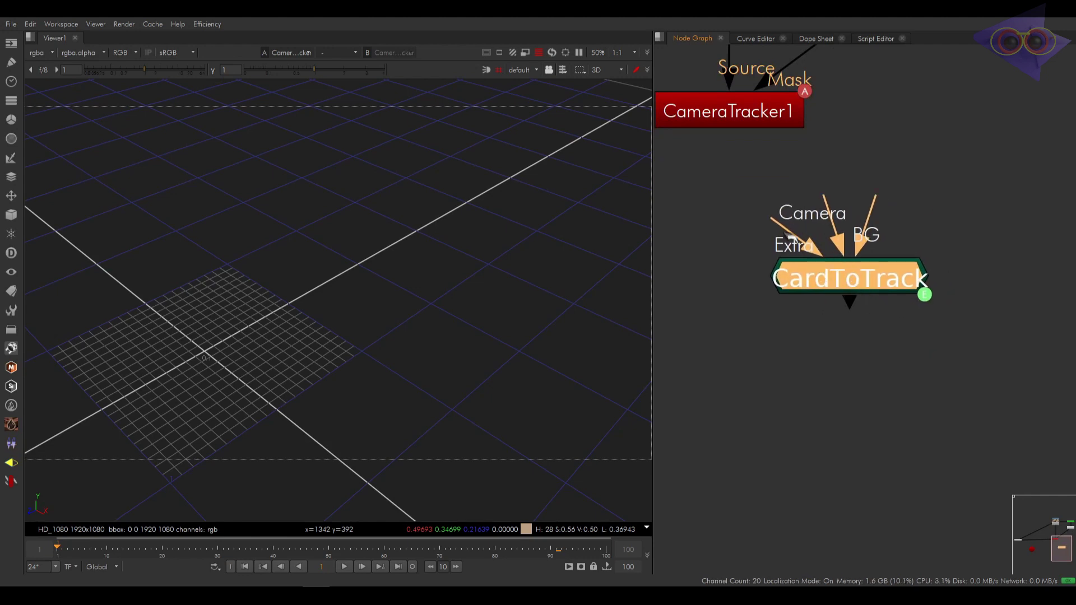
{"action": "left_click_drag", "start_coordinate": [786, 233], "coordinate": [657, 256]}
{"action": "left_click_drag", "start_coordinate": [836, 200], "coordinate": [844, 171]}
{"action": "left_click_drag", "start_coordinate": [880, 212], "coordinate": [964, 177]}
{"action": "scroll", "coordinate": [845, 269], "scroll_direction": "down", "scroll_amount": 3}
Step: Open the CardToTrack properties and read through the step-by-step help text
{"action": "double_click", "coordinate": [862, 287]}
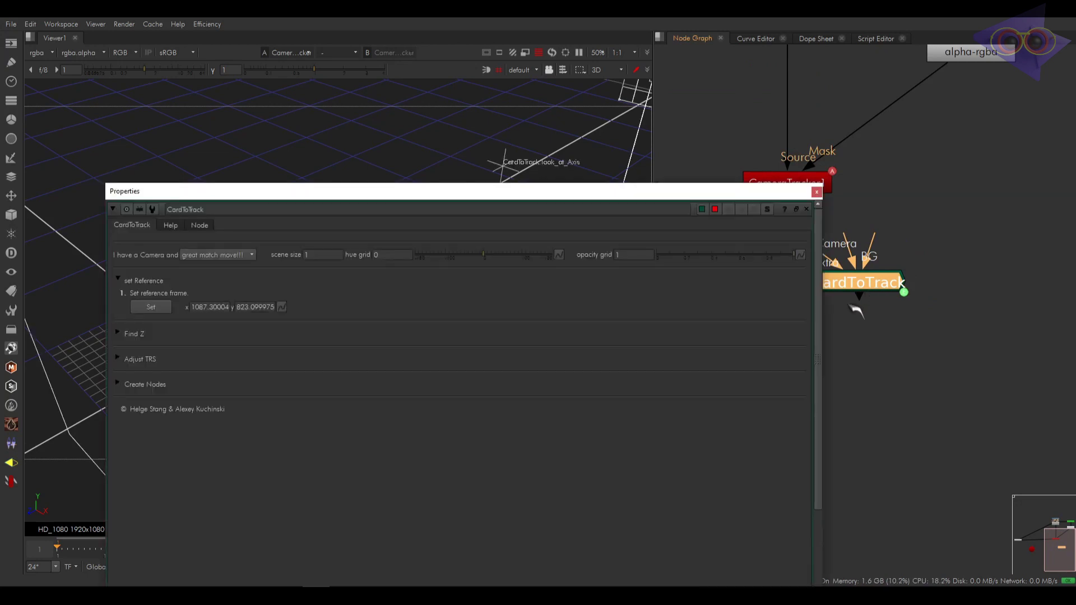
{"action": "left_click_drag", "start_coordinate": [283, 192], "coordinate": [330, 109]}
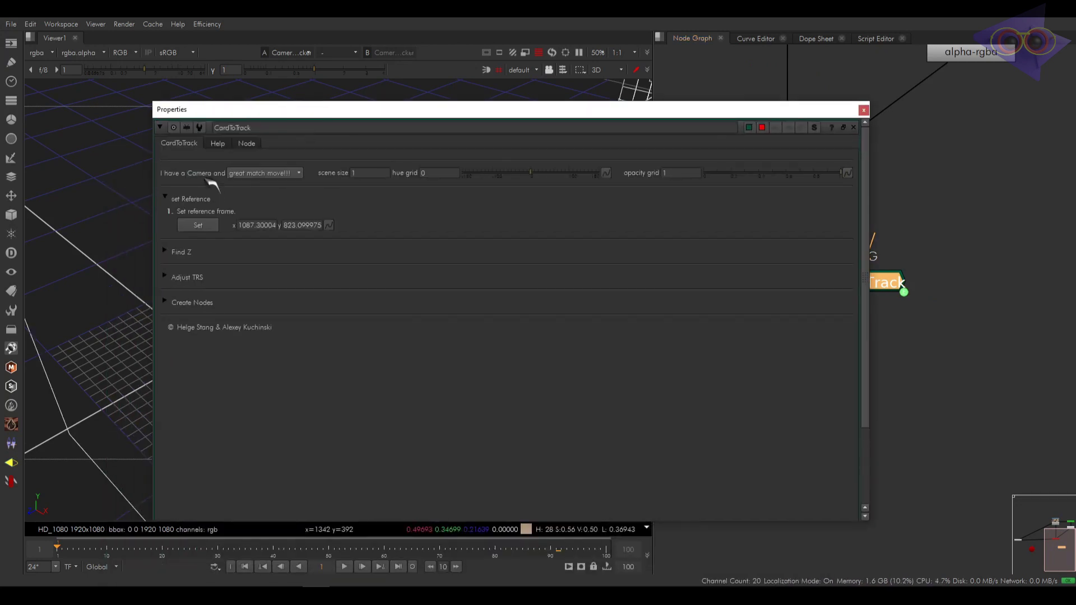
{"action": "left_click", "coordinate": [216, 143]}
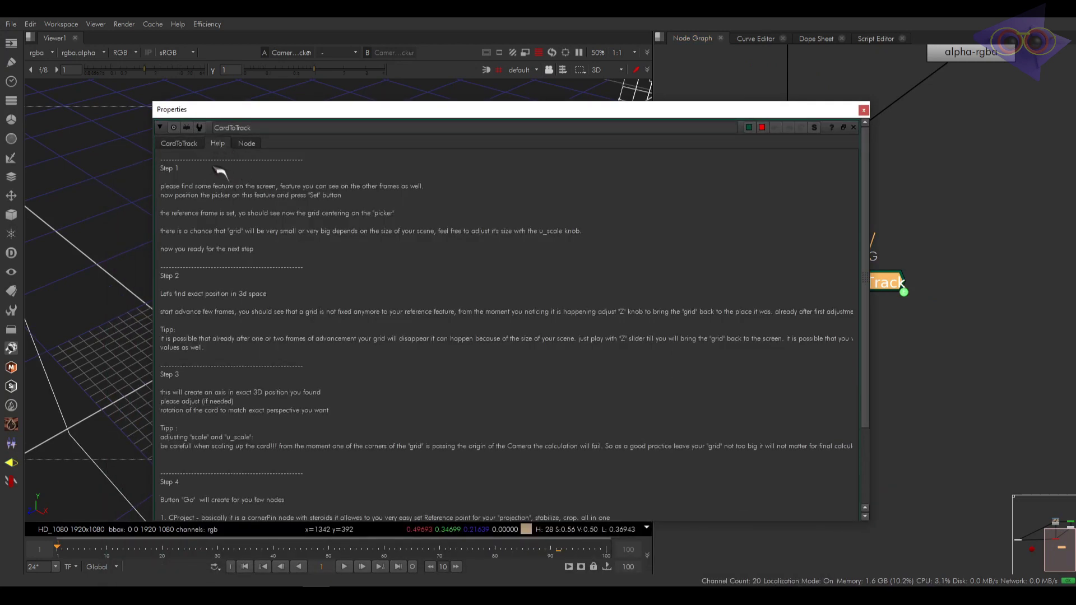
{"action": "scroll", "coordinate": [213, 356], "scroll_direction": "down", "scroll_amount": 4}
{"action": "scroll", "coordinate": [241, 397], "scroll_direction": "up", "scroll_amount": 3}
{"action": "left_click", "coordinate": [200, 144]}
Step: Review what CardToTrack can combine with a camera, compare it with the Extra input, and close the properties
{"action": "left_click", "coordinate": [291, 174]}
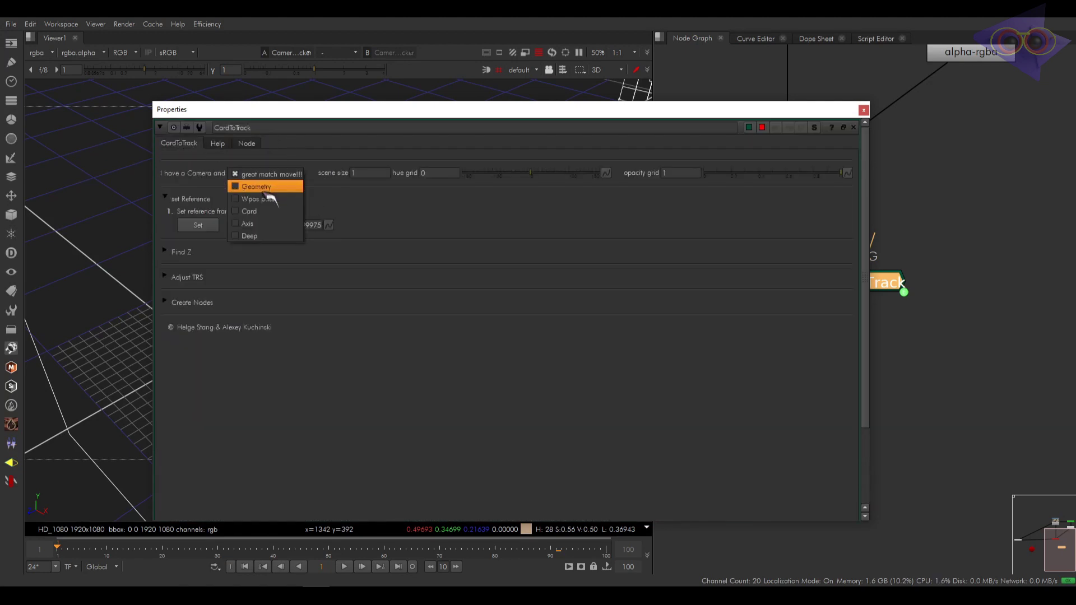
{"action": "left_click", "coordinate": [930, 229]}
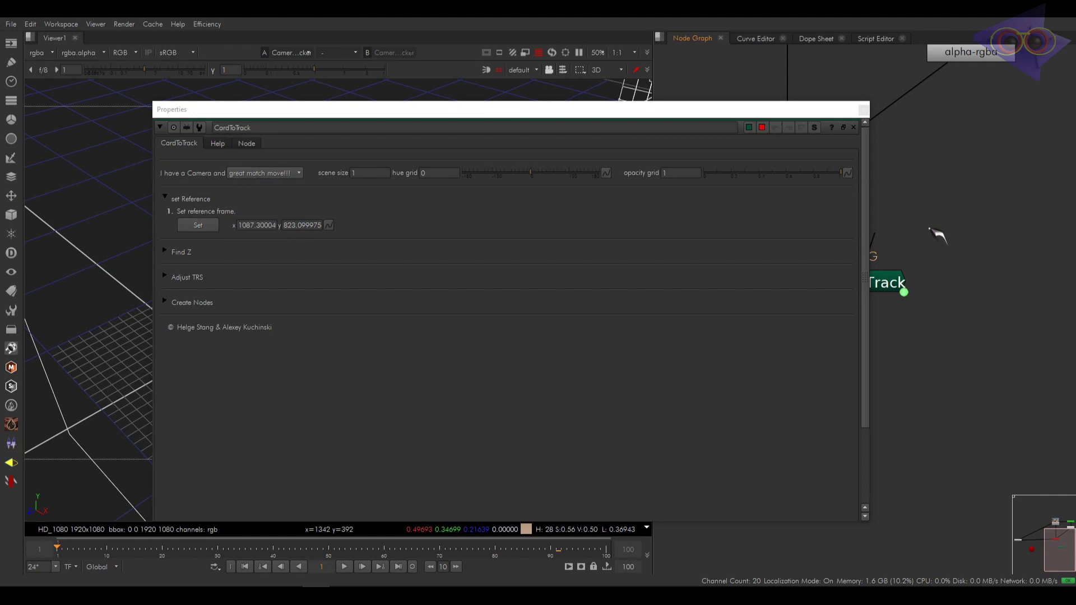
{"action": "middle_click_drag", "start_coordinate": [916, 272], "coordinate": [1042, 250]}
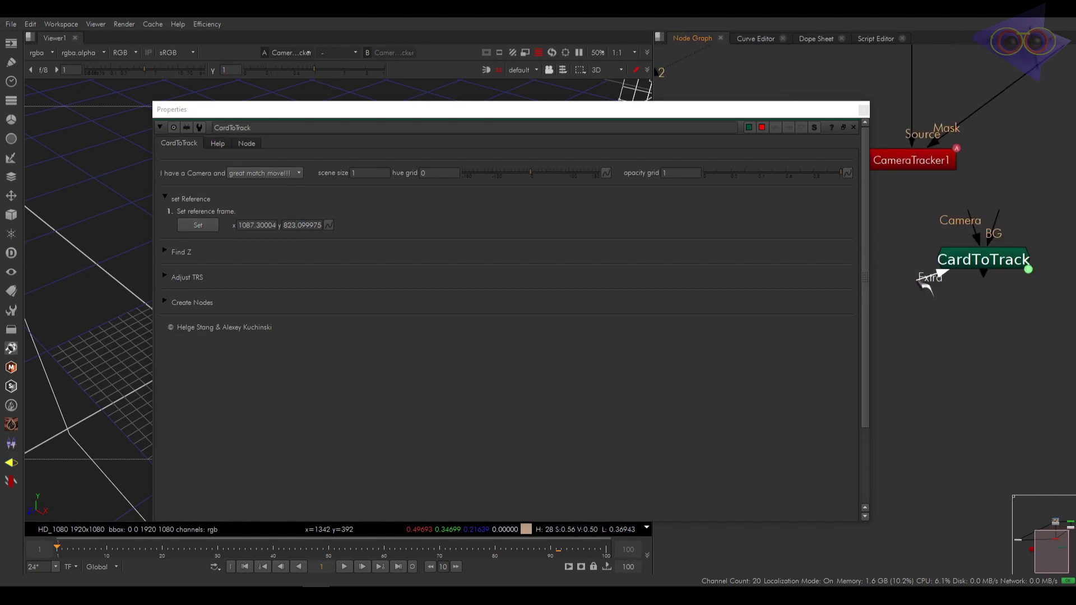
{"action": "left_click", "coordinate": [279, 175]}
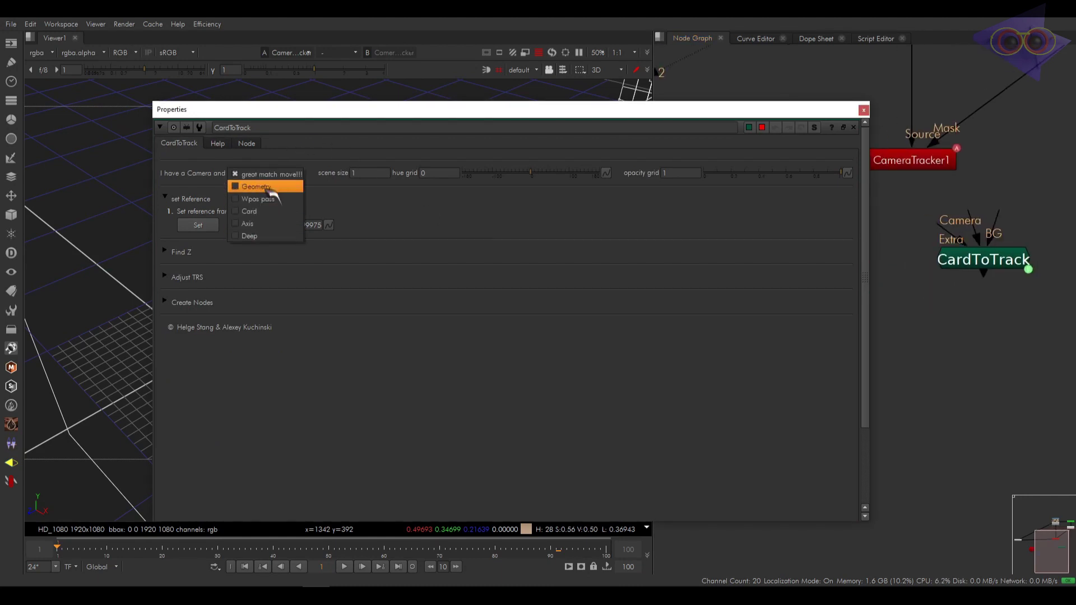
{"action": "left_click", "coordinate": [927, 290]}
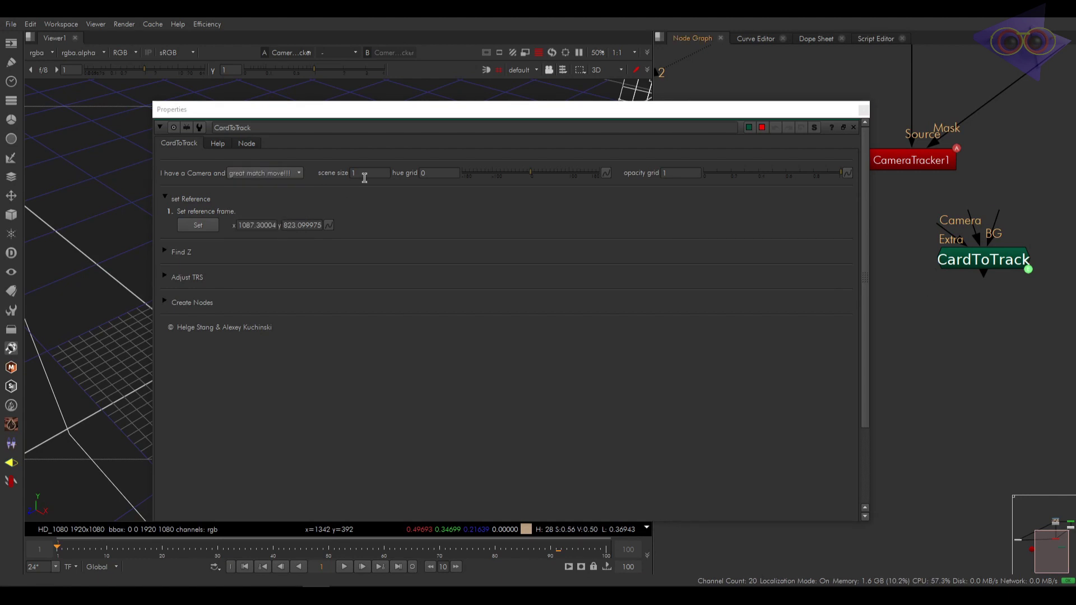
{"action": "left_click", "coordinate": [864, 110]}
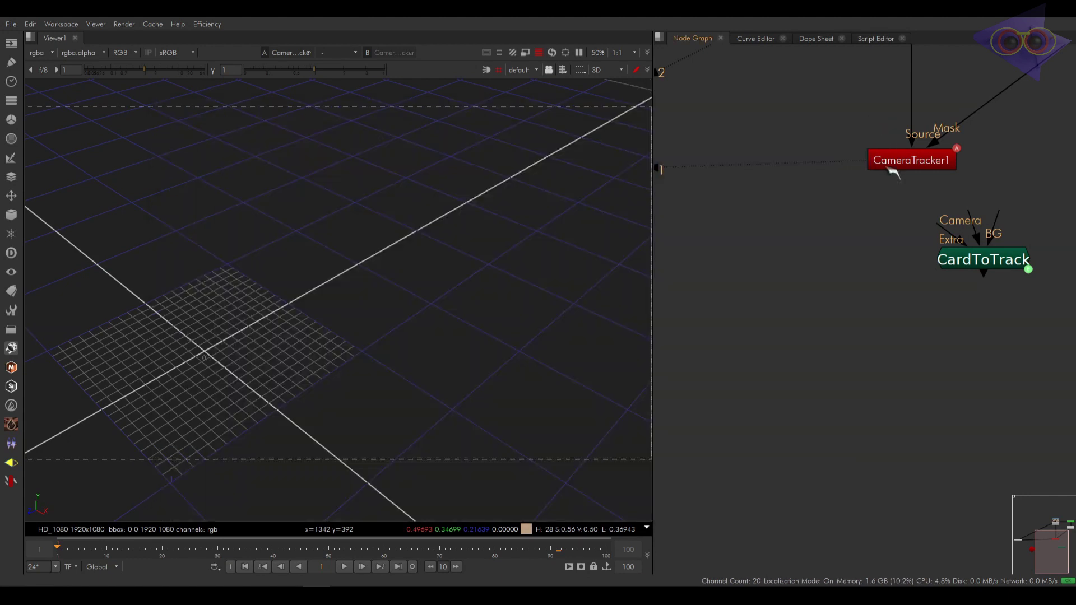
Step: Move the CardToTrack node next to Camera1
{"action": "middle_click_drag", "start_coordinate": [946, 278], "coordinate": [896, 336]}
{"action": "scroll", "coordinate": [896, 336], "scroll_direction": "down", "scroll_amount": 3}
{"action": "left_click_drag", "start_coordinate": [922, 335], "coordinate": [810, 355]}
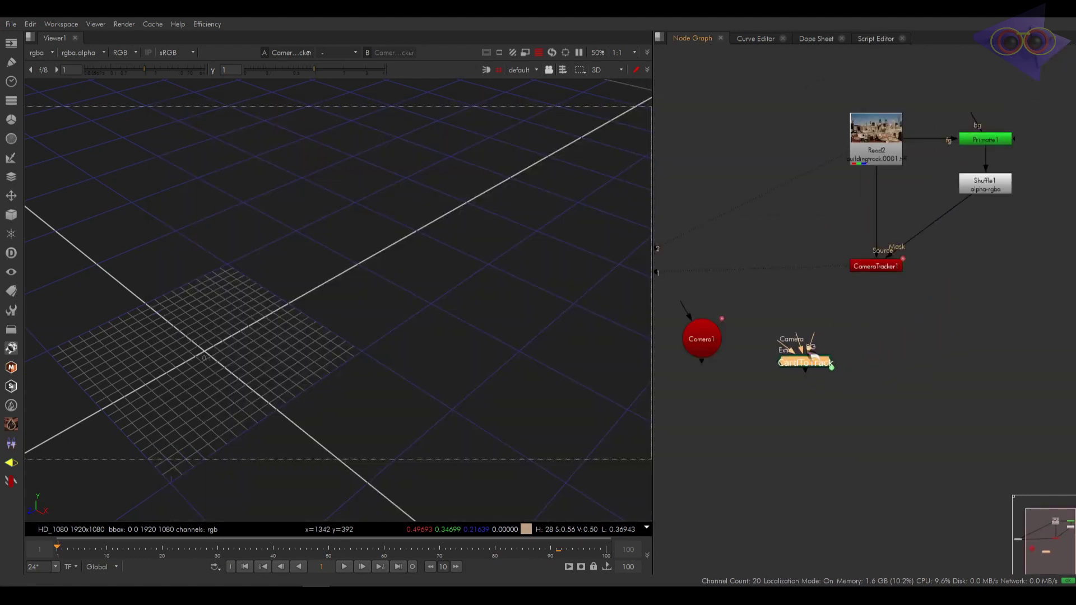
Step: Extract CameraTracker1 from its connections and delete it together with the Primatte1 and Shuffle1 nodes
{"action": "left_click_drag", "start_coordinate": [922, 285], "coordinate": [836, 251]}
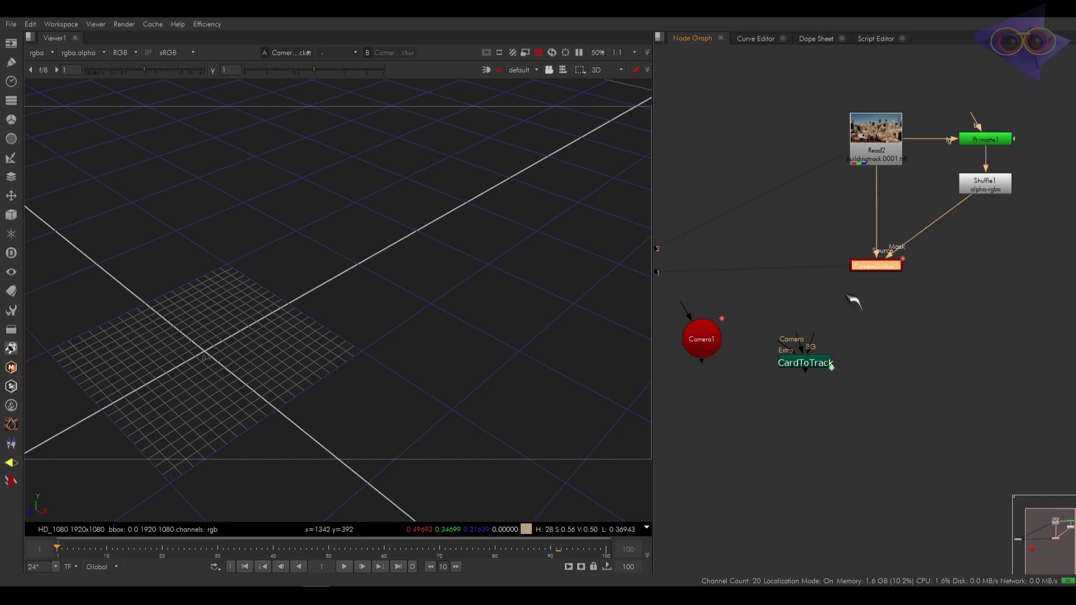
{"action": "key", "text": "ctrl+shift+x"}
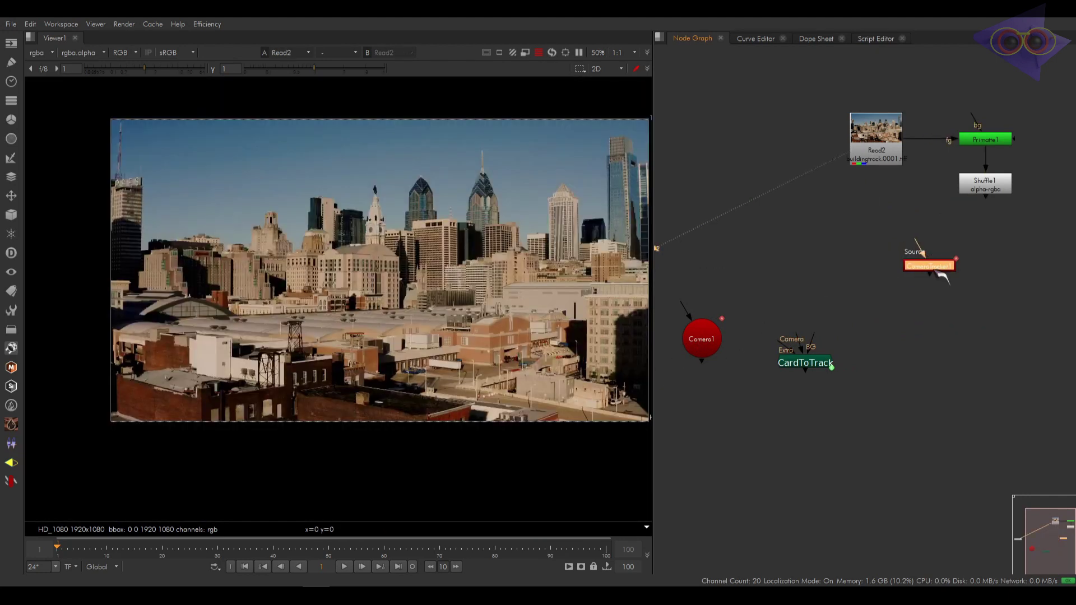
{"action": "left_click_drag", "start_coordinate": [935, 267], "coordinate": [921, 259]}
{"action": "key", "text": "Delete"}
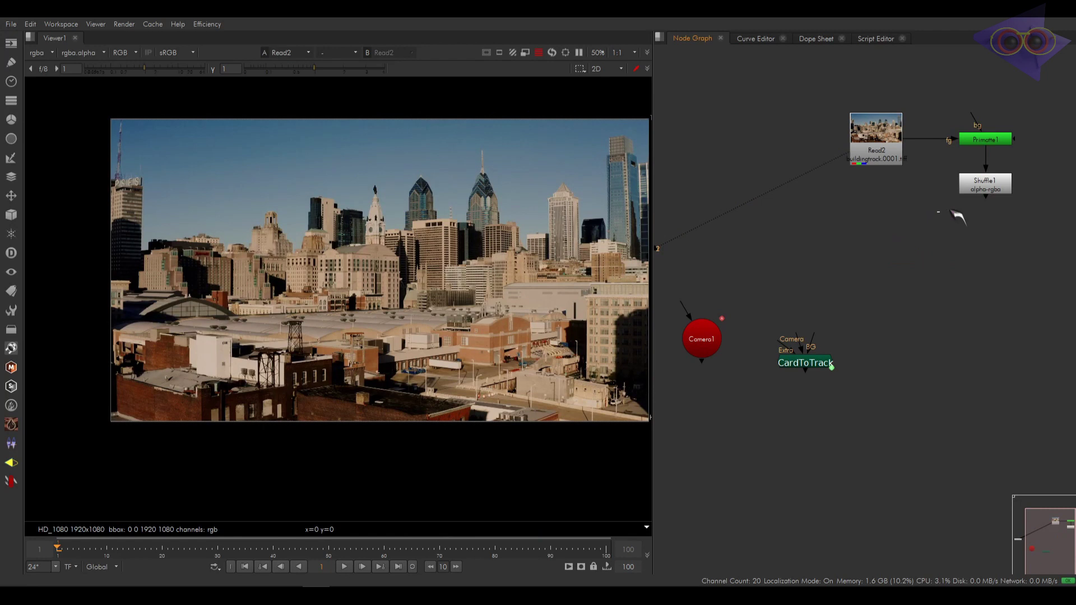
{"action": "left_click_drag", "start_coordinate": [957, 216], "coordinate": [1034, 115]}
{"action": "key", "text": "Delete"}
{"action": "left_click", "coordinate": [951, 228]}
Step: Connect CardToTrack's Camera input to Camera1 and its BG input to Read2, and open its properties beside the footage
{"action": "left_click_drag", "start_coordinate": [889, 171], "coordinate": [882, 188]}
{"action": "left_click_drag", "start_coordinate": [795, 362], "coordinate": [715, 348]}
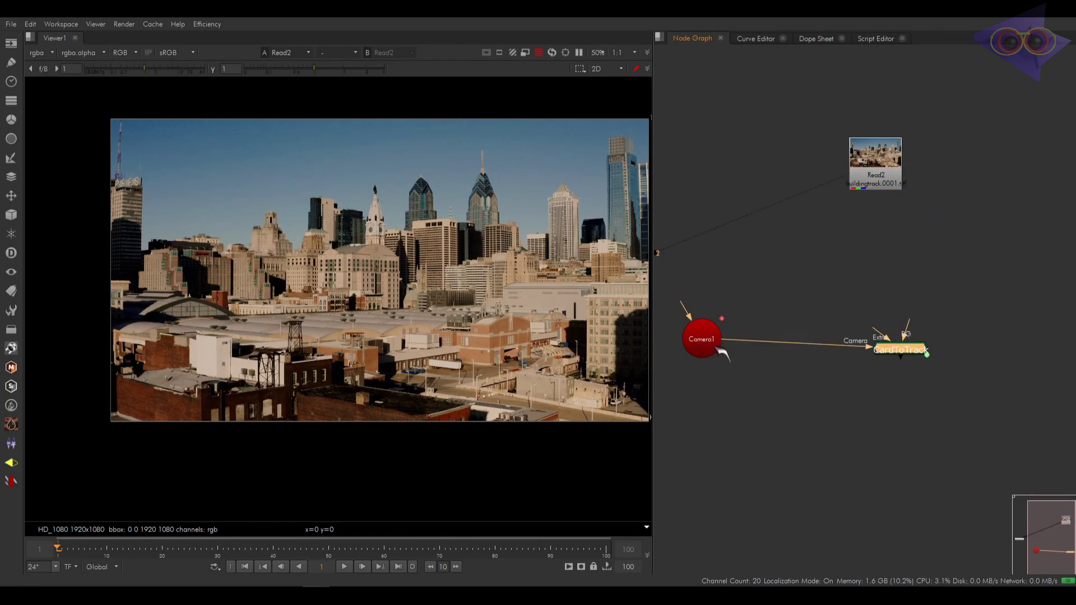
{"action": "scroll", "coordinate": [871, 347], "scroll_direction": "up", "scroll_amount": 4}
{"action": "scroll", "coordinate": [863, 354], "scroll_direction": "down", "scroll_amount": 4}
{"action": "left_click_drag", "start_coordinate": [895, 367], "coordinate": [884, 170]}
{"action": "left_click_drag", "start_coordinate": [881, 170], "coordinate": [858, 189]}
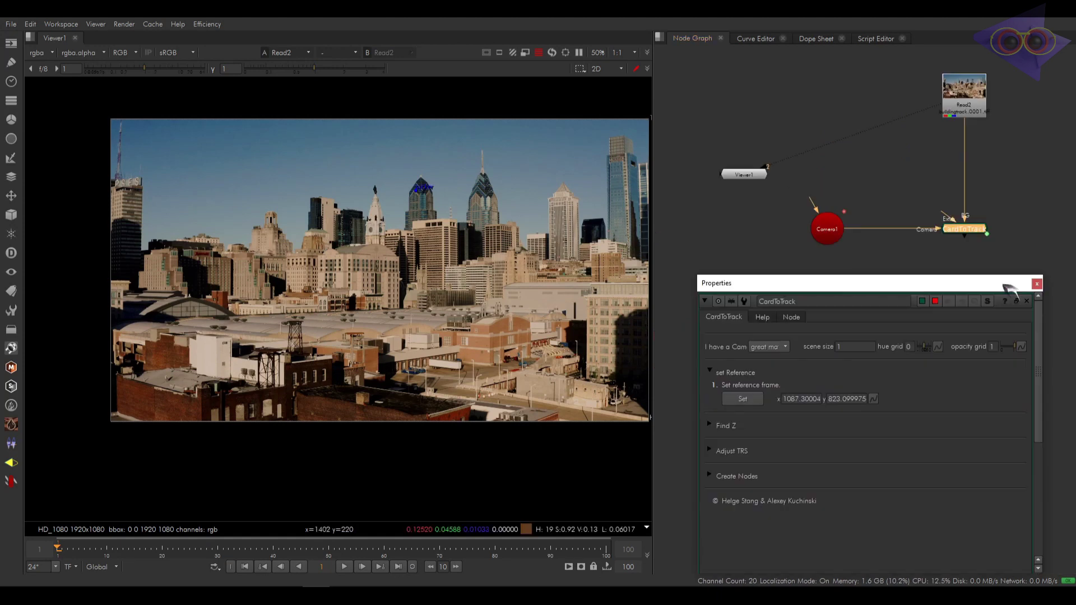
{"action": "scroll", "coordinate": [420, 219], "scroll_direction": "up", "scroll_amount": 5}
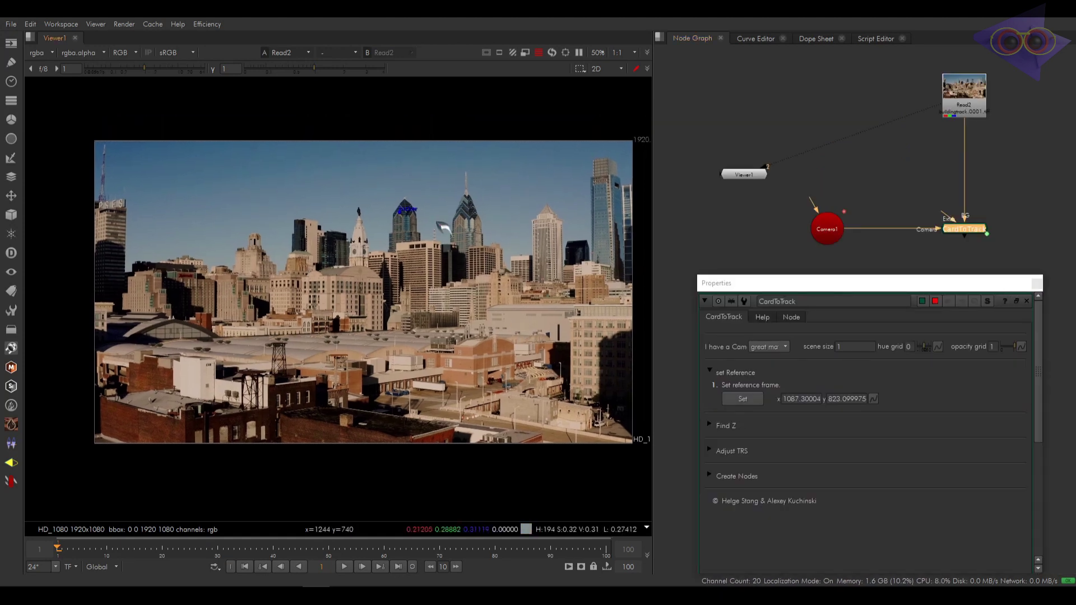
Step: Try moving the reference picker off the blue tower to two positions in the open sky
{"action": "scroll", "coordinate": [415, 228], "scroll_direction": "up", "scroll_amount": 5}
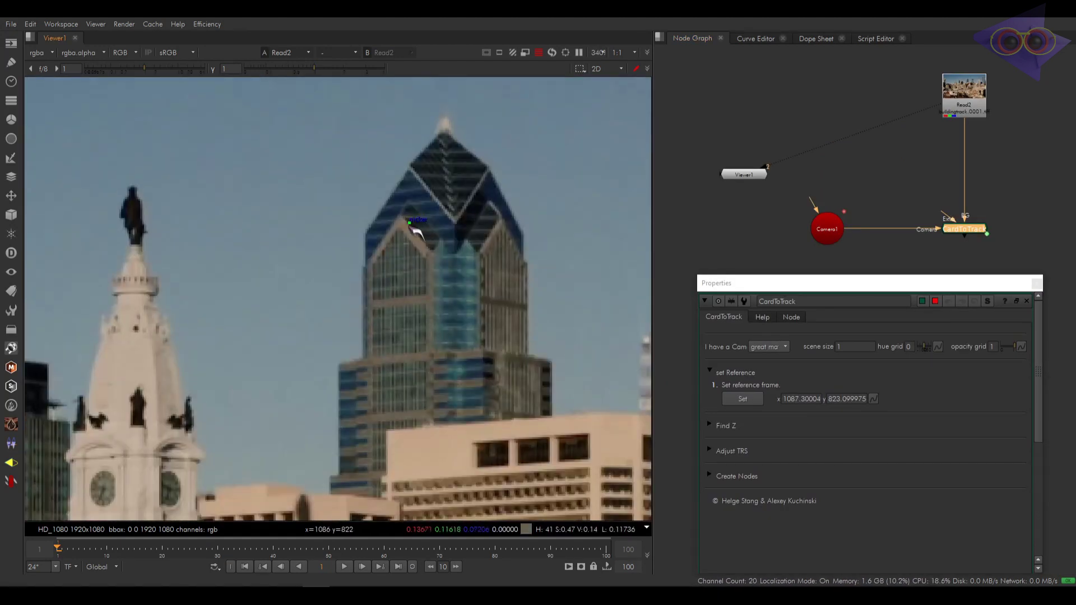
{"action": "left_click_drag", "start_coordinate": [418, 231], "coordinate": [246, 243]}
{"action": "scroll", "coordinate": [247, 242], "scroll_direction": "up", "scroll_amount": 6}
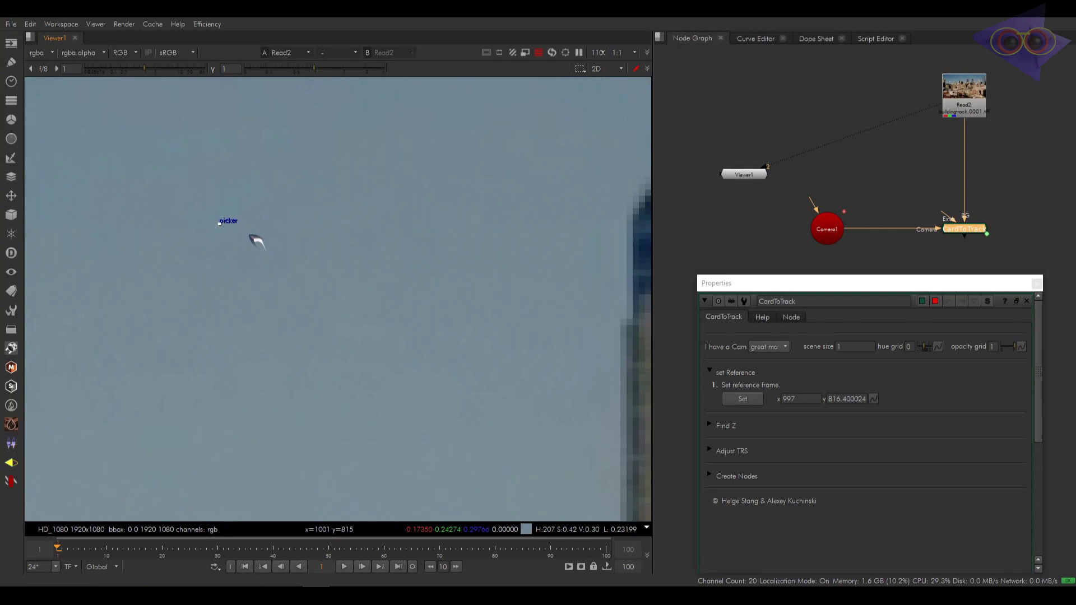
{"action": "scroll", "coordinate": [336, 307], "scroll_direction": "down", "scroll_amount": 10}
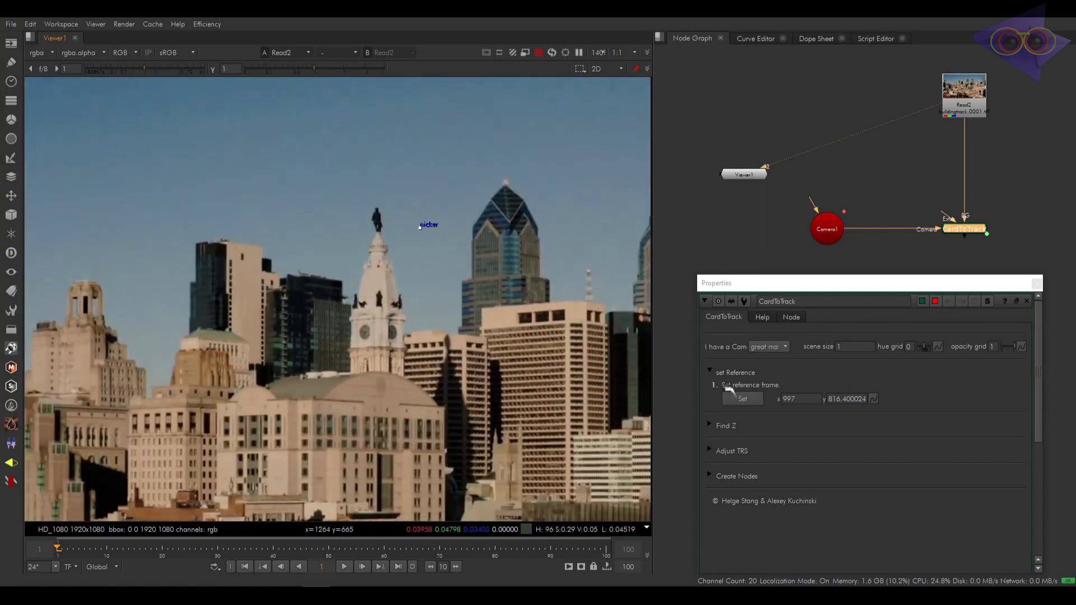
{"action": "left_click_drag", "start_coordinate": [421, 227], "coordinate": [413, 169]}
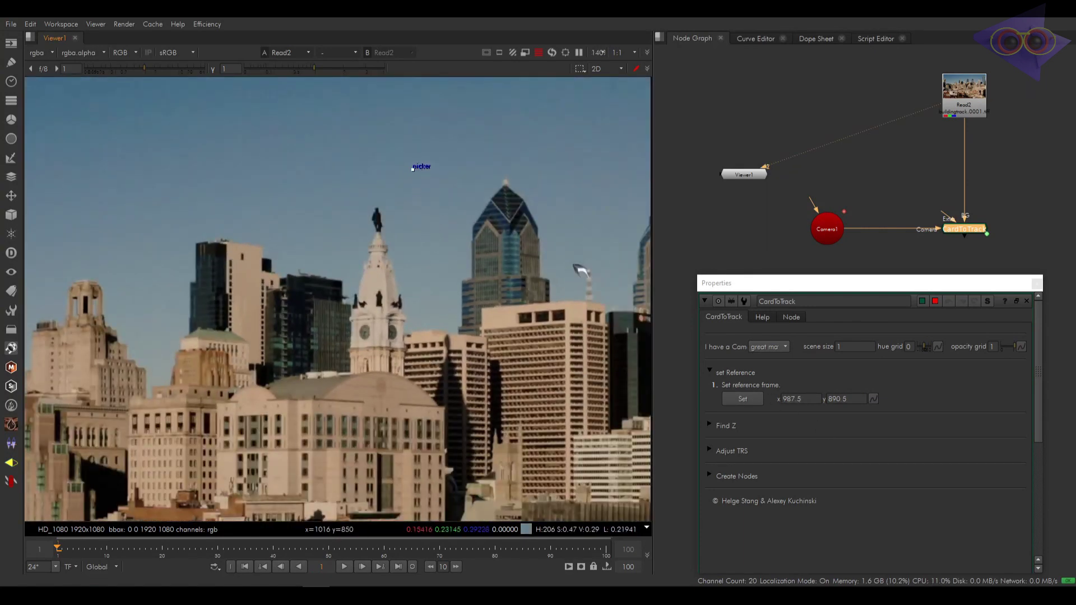
Step: Examine the clock tower, domed building and foreground rooftops for a distinct corner to use as the reference point
{"action": "scroll", "coordinate": [395, 373], "scroll_direction": "down", "scroll_amount": 2}
{"action": "scroll", "coordinate": [394, 372], "scroll_direction": "up", "scroll_amount": 4}
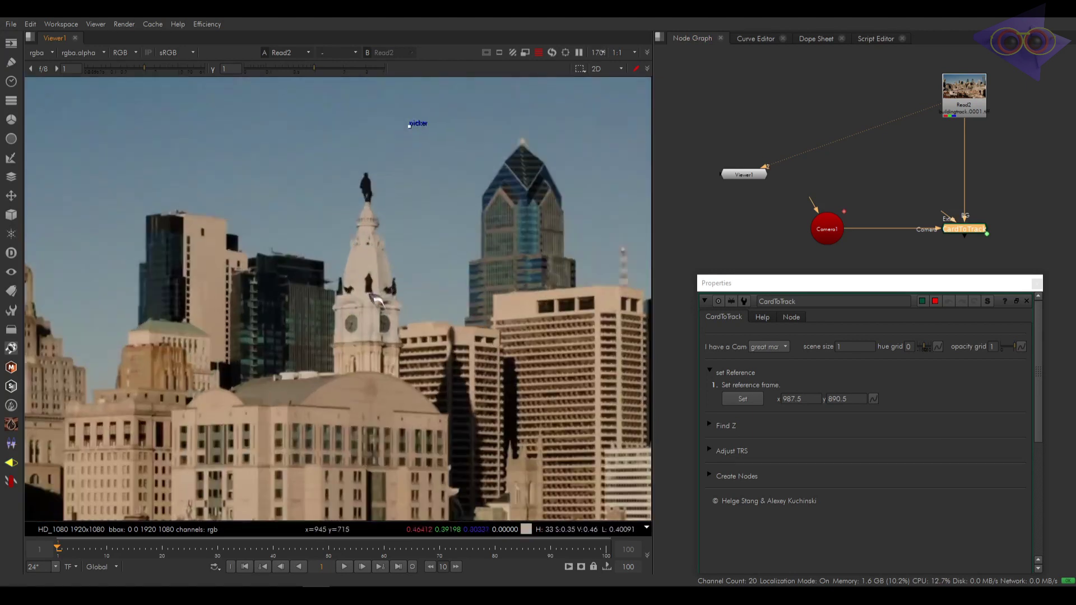
{"action": "scroll", "coordinate": [384, 364], "scroll_direction": "up", "scroll_amount": 1}
{"action": "scroll", "coordinate": [338, 305], "scroll_direction": "up", "scroll_amount": 4}
{"action": "scroll", "coordinate": [362, 319], "scroll_direction": "down", "scroll_amount": 5}
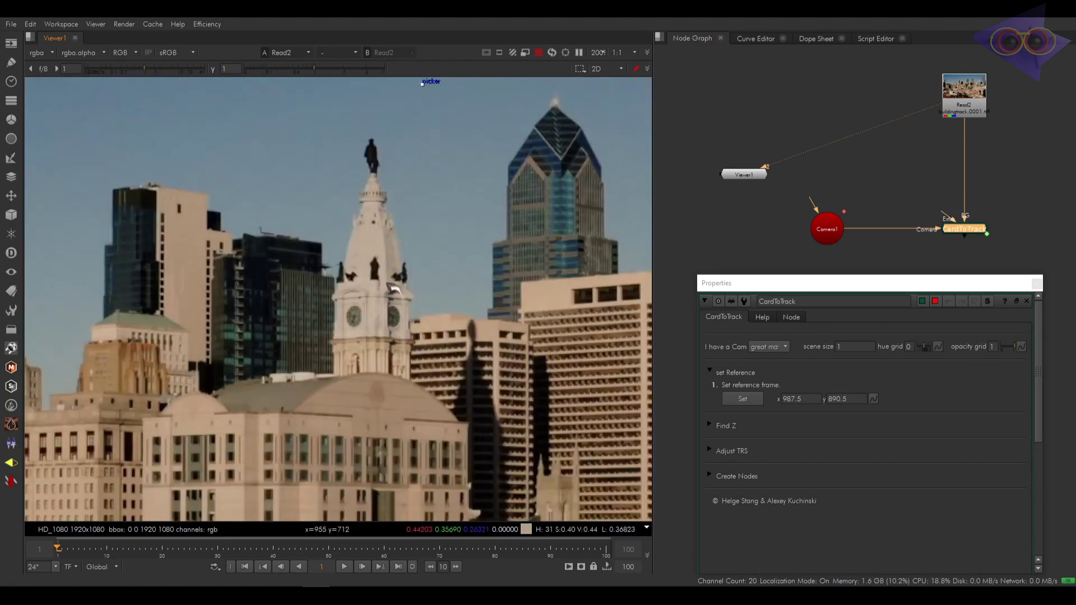
{"action": "scroll", "coordinate": [362, 351], "scroll_direction": "down", "scroll_amount": 4}
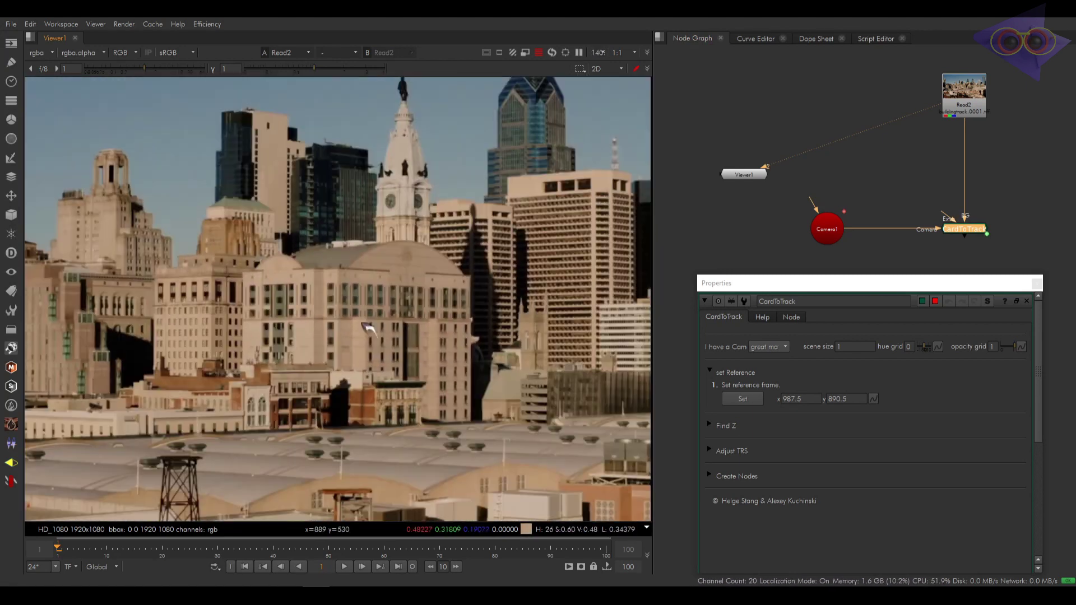
{"action": "middle_click_drag", "start_coordinate": [400, 279], "coordinate": [434, 248]}
{"action": "middle_click_drag", "start_coordinate": [486, 291], "coordinate": [295, 231]}
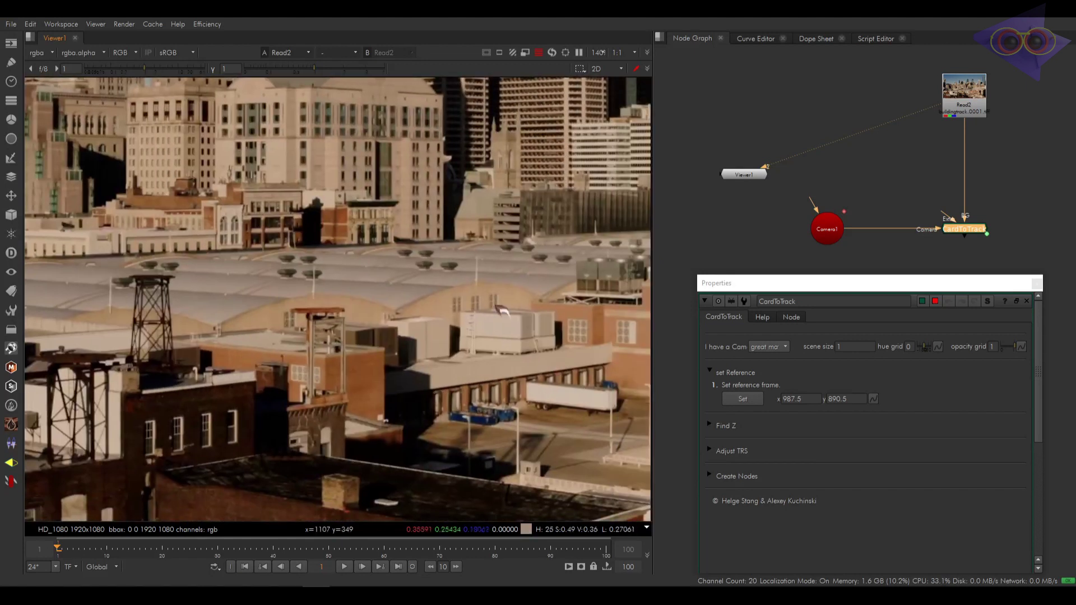
{"action": "middle_click_drag", "start_coordinate": [539, 334], "coordinate": [479, 320]}
{"action": "scroll", "coordinate": [449, 306], "scroll_direction": "up", "scroll_amount": 6}
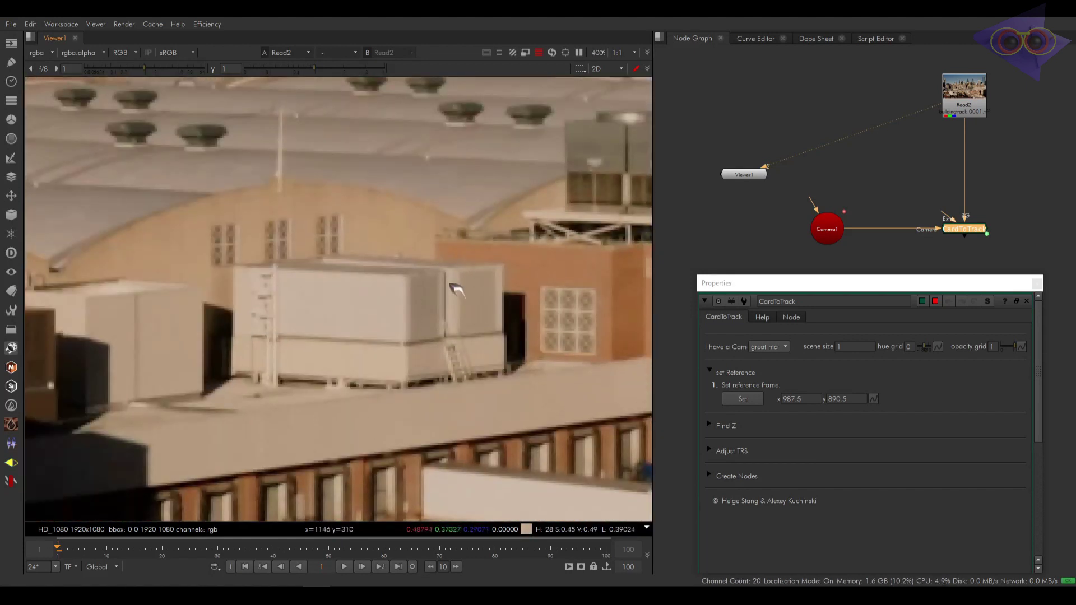
{"action": "scroll", "coordinate": [471, 297], "scroll_direction": "down", "scroll_amount": 7}
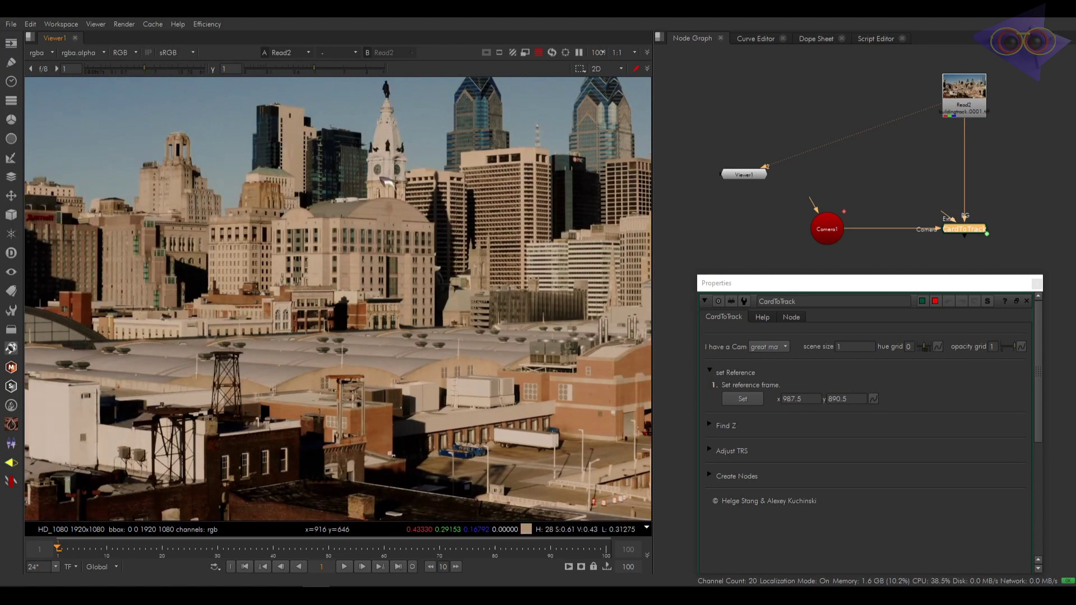
Step: Place the picker beside the white rooftop unit at about x 1170.35, y 312.25 and set the reference at frame 1
{"action": "scroll", "coordinate": [393, 140], "scroll_direction": "down", "scroll_amount": 3}
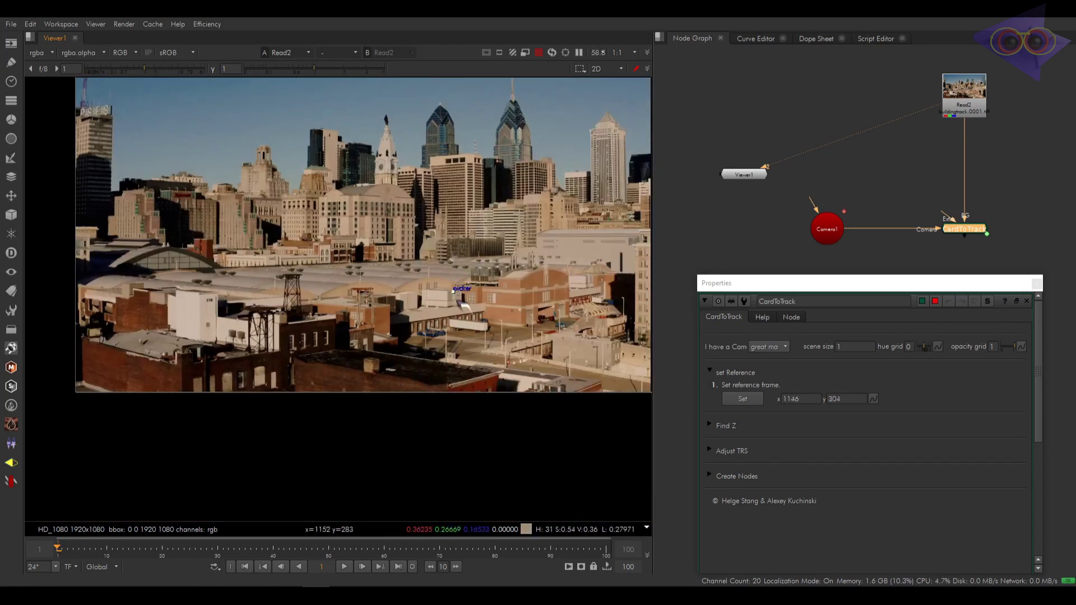
{"action": "scroll", "coordinate": [454, 289], "scroll_direction": "up", "scroll_amount": 12}
{"action": "left_click_drag", "start_coordinate": [410, 225], "coordinate": [464, 204]}
{"action": "scroll", "coordinate": [487, 204], "scroll_direction": "up", "scroll_amount": 5}
{"action": "scroll", "coordinate": [466, 209], "scroll_direction": "down", "scroll_amount": 10}
{"action": "middle_click_drag", "start_coordinate": [474, 239], "coordinate": [395, 265]}
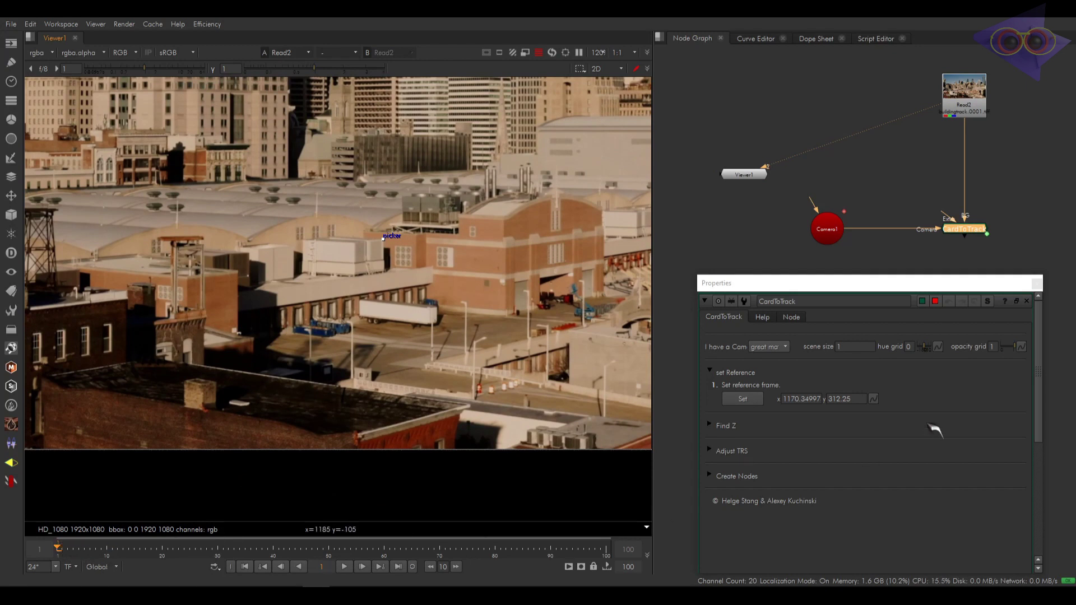
{"action": "left_click", "coordinate": [747, 397]}
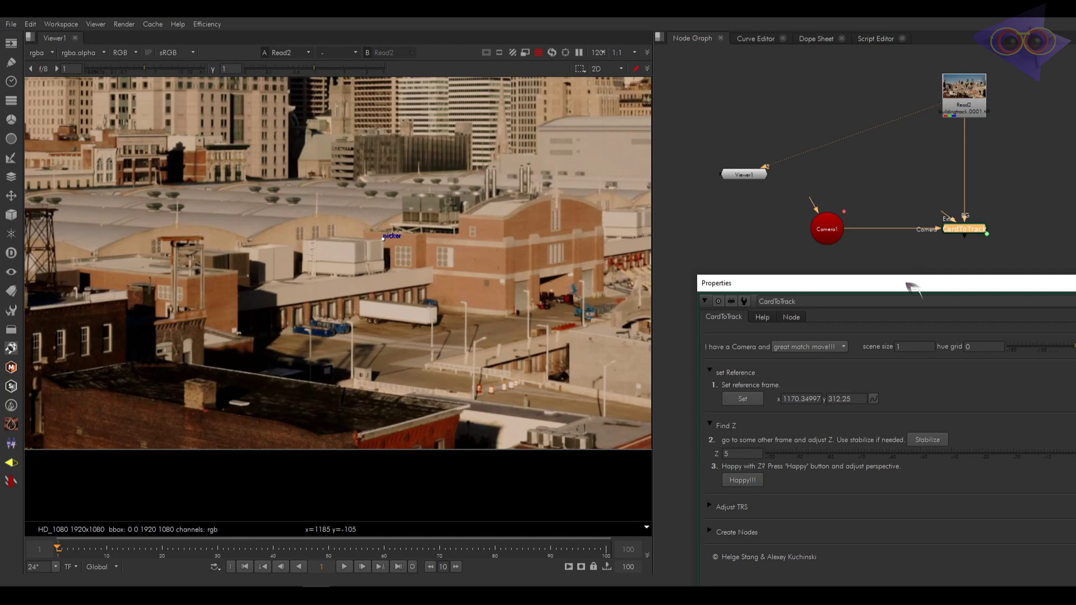
Step: Move the CardToTrack properties clear of the node graph and review the Adjust TRS settings
{"action": "left_click_drag", "start_coordinate": [912, 289], "coordinate": [856, 239]}
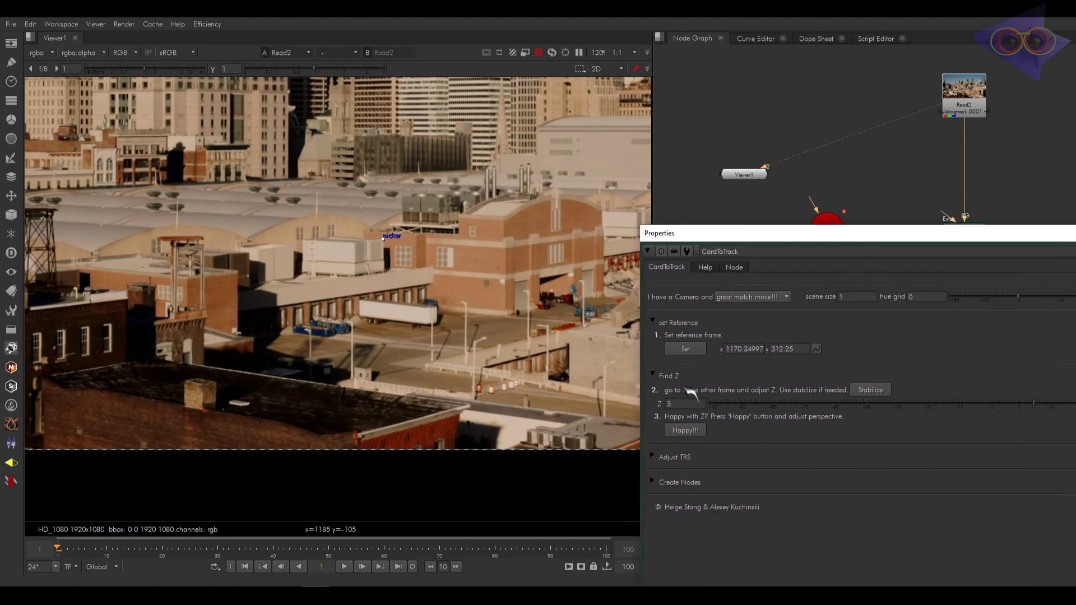
{"action": "left_click", "coordinate": [654, 457]}
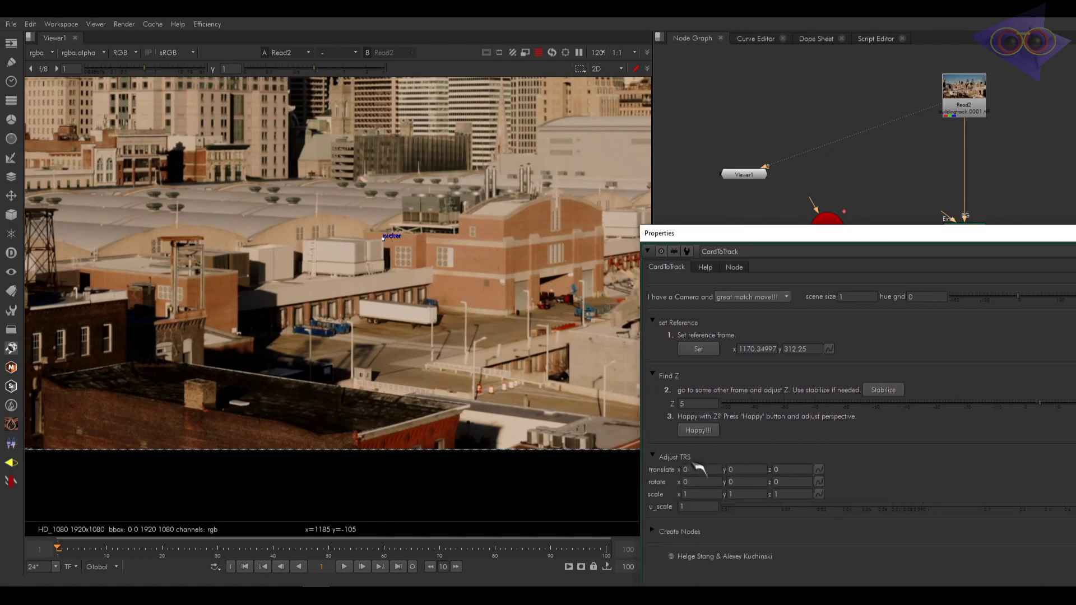
{"action": "left_click", "coordinate": [653, 457]}
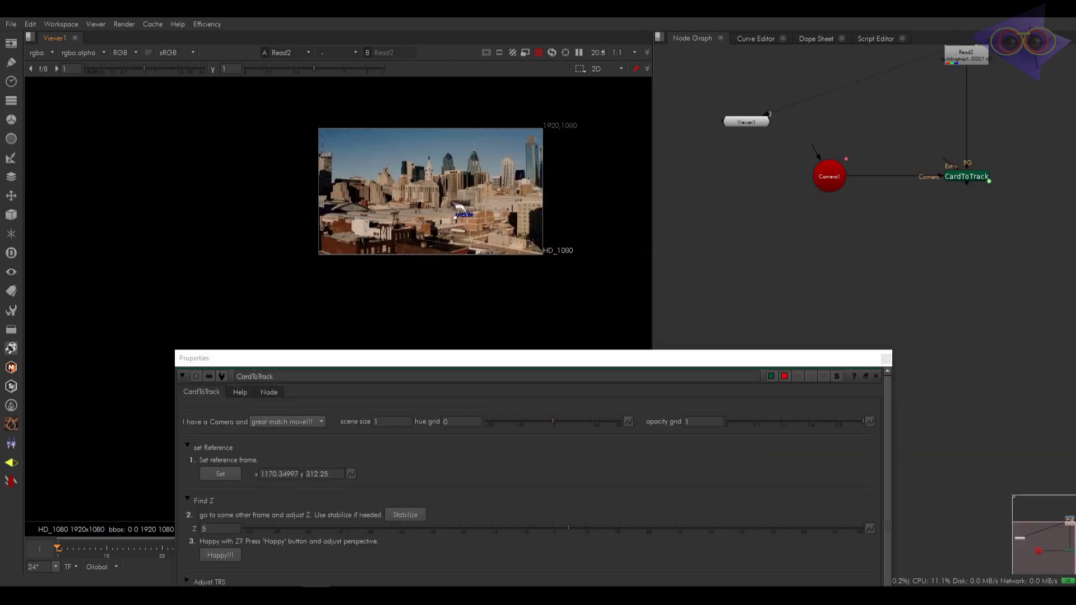
Step: Display CardToTrack's output in the viewer and inspect the card grid around the picked point
{"action": "scroll", "coordinate": [336, 219], "scroll_direction": "up", "scroll_amount": 5}
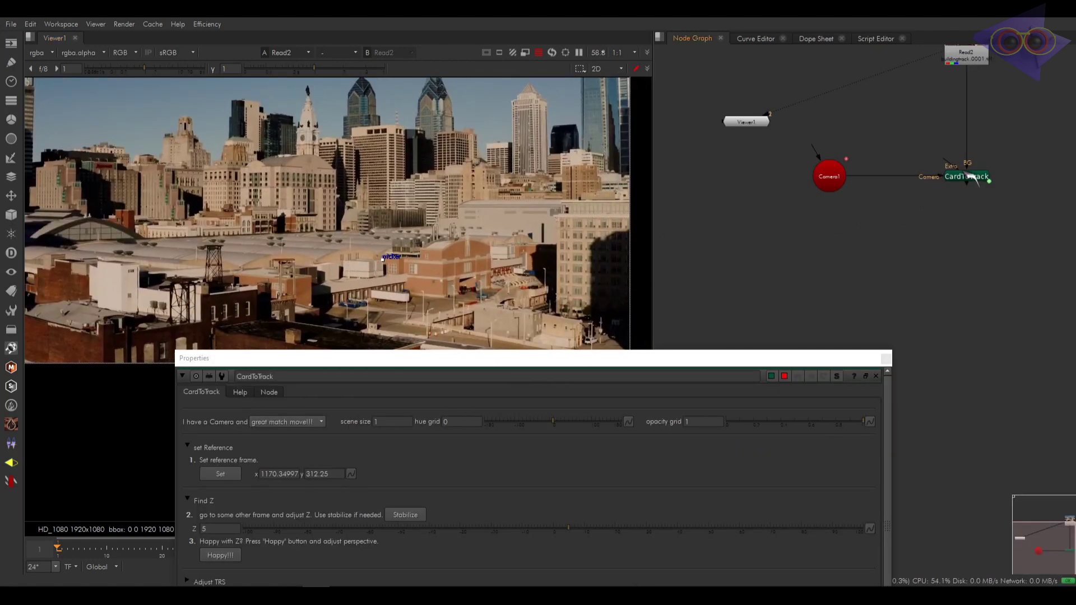
{"action": "left_click", "coordinate": [968, 178]}
{"action": "key", "text": "1"}
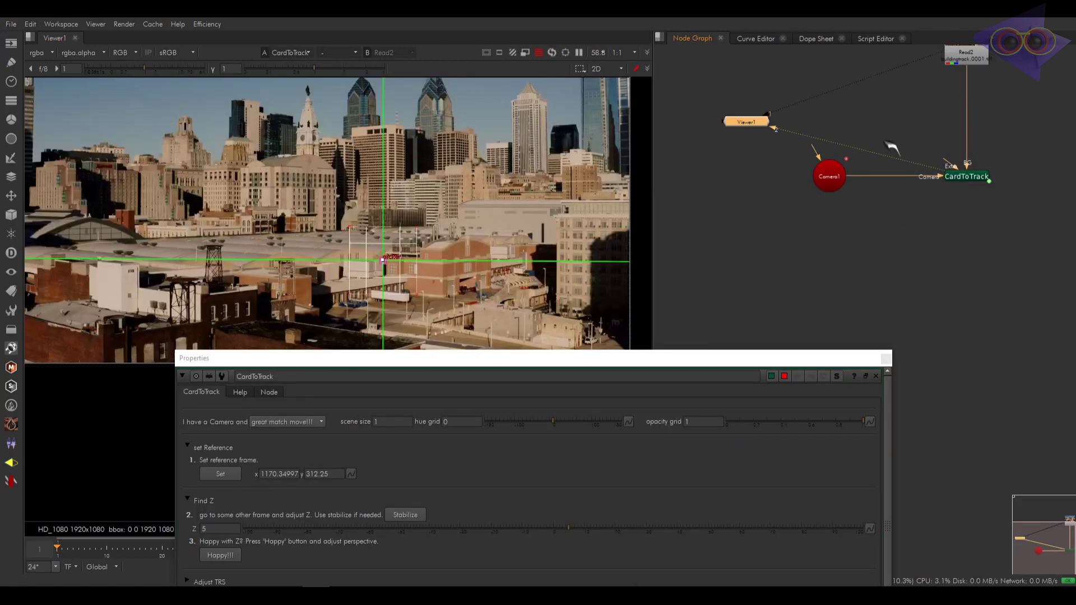
{"action": "scroll", "coordinate": [370, 285], "scroll_direction": "up", "scroll_amount": 5}
{"action": "scroll", "coordinate": [369, 285], "scroll_direction": "up", "scroll_amount": 1}
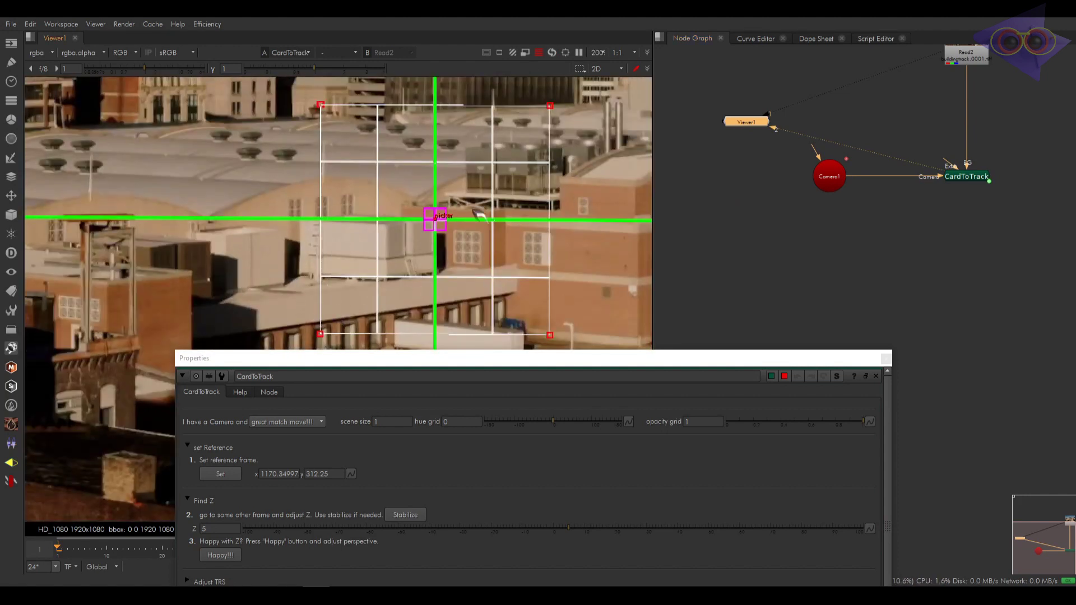
{"action": "scroll", "coordinate": [470, 297], "scroll_direction": "down", "scroll_amount": 5}
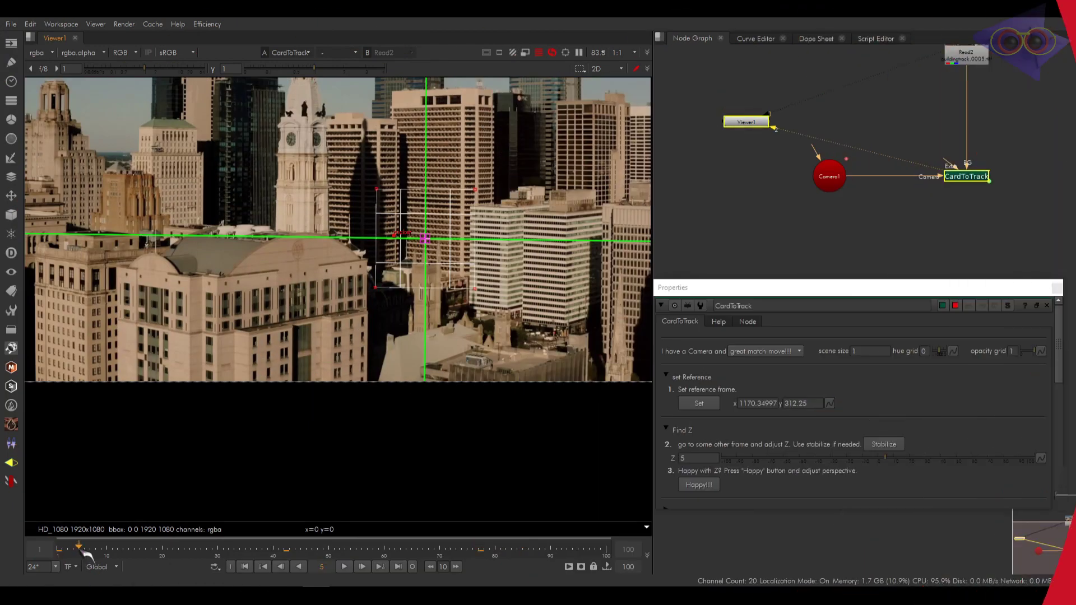
Step: Check the card grid against the footage at other frames, including frame 20, and return to frame 1
{"action": "left_click_drag", "start_coordinate": [84, 551], "coordinate": [101, 553]}
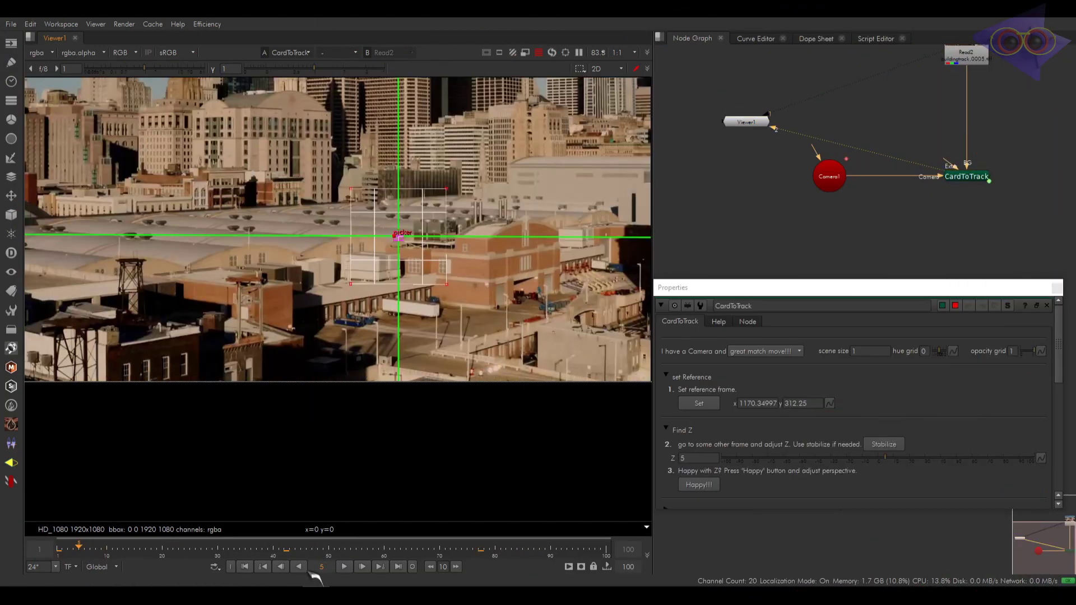
{"action": "left_click", "coordinate": [244, 569]}
{"action": "scroll", "coordinate": [393, 232], "scroll_direction": "up", "scroll_amount": 5}
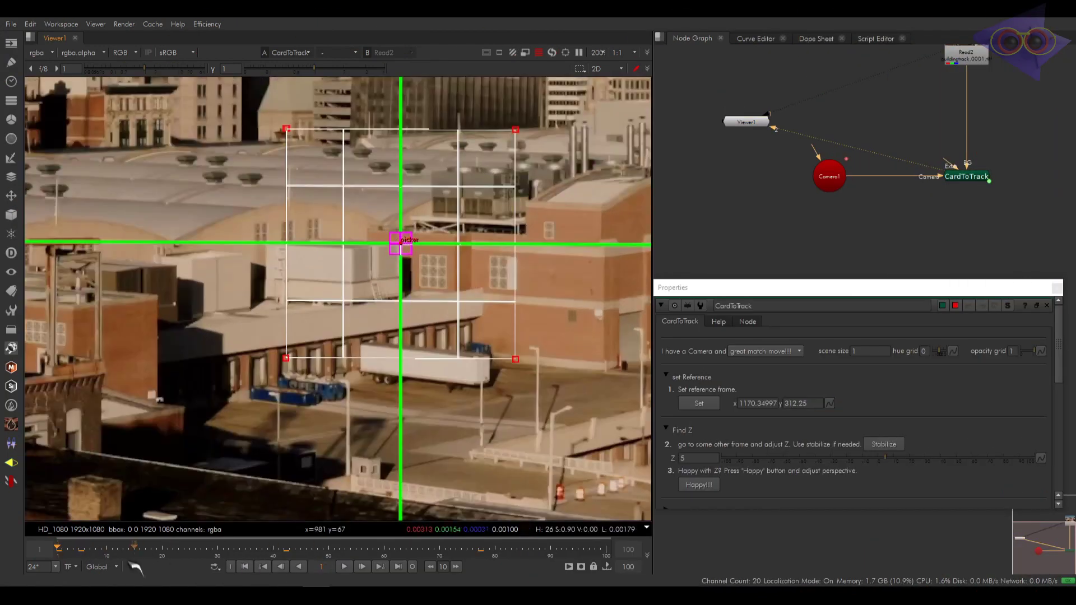
{"action": "left_click", "coordinate": [162, 551]}
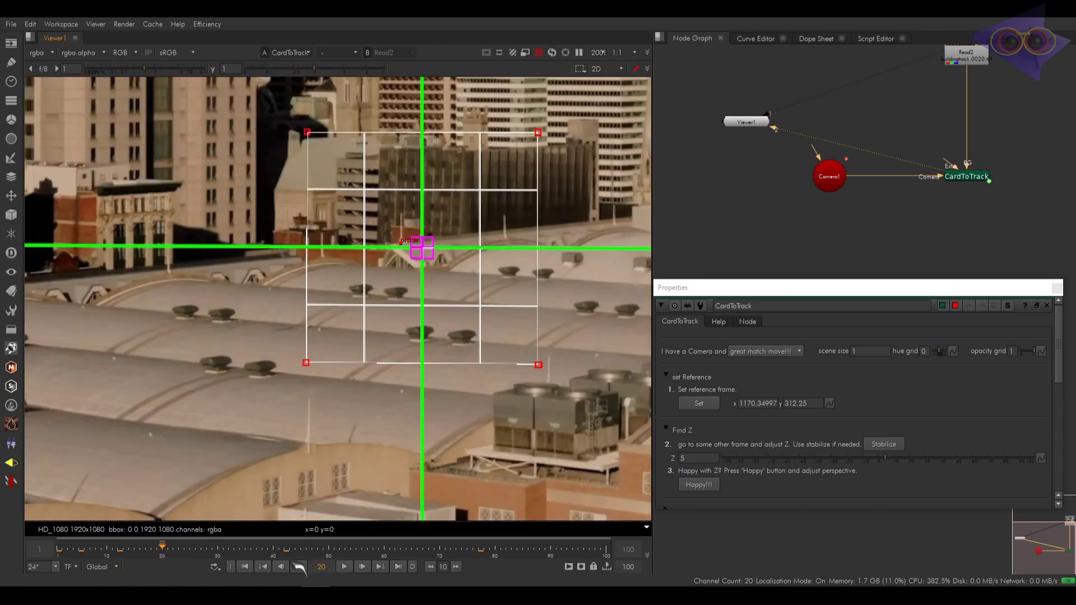
{"action": "left_click", "coordinate": [245, 567]}
{"action": "scroll", "coordinate": [454, 291], "scroll_direction": "down", "scroll_amount": 2}
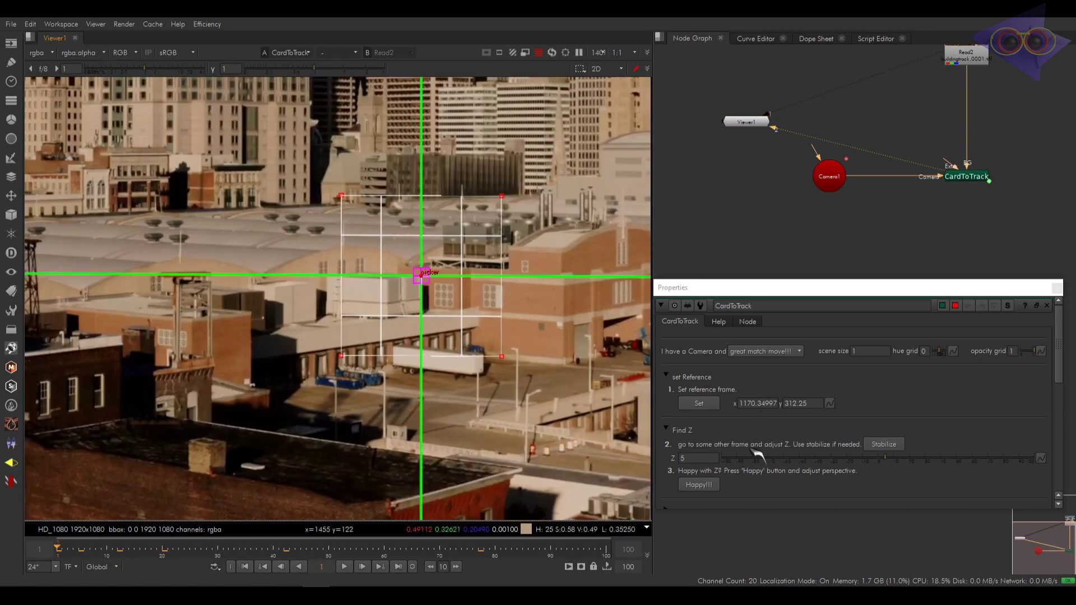
Step: Go to frame 20 and compare the card's centre with the picked building corner
{"action": "left_click", "coordinate": [684, 460]}
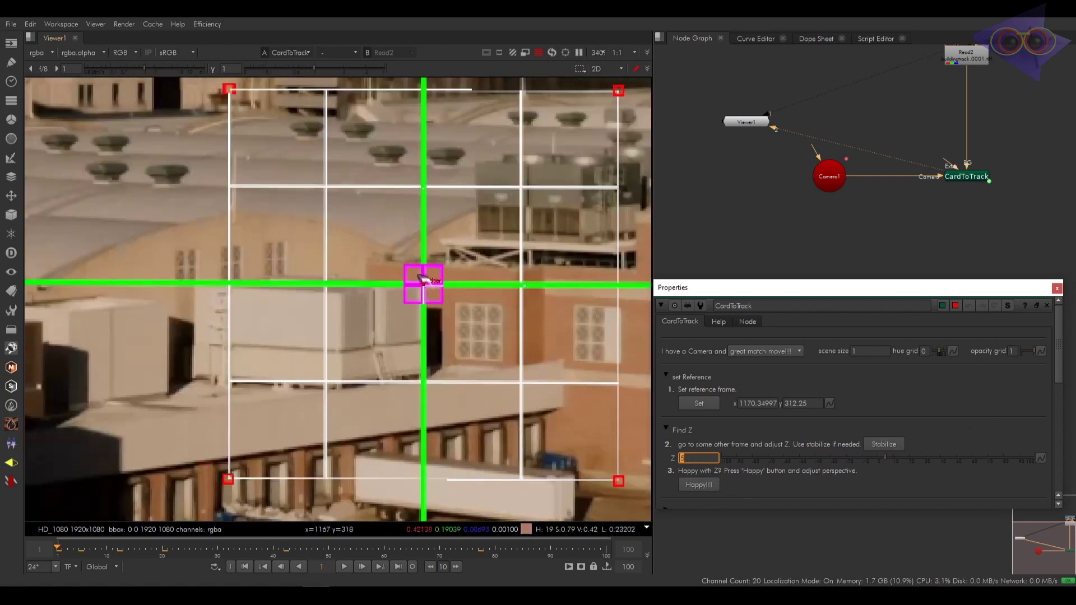
{"action": "scroll", "coordinate": [419, 163], "scroll_direction": "up", "scroll_amount": 1}
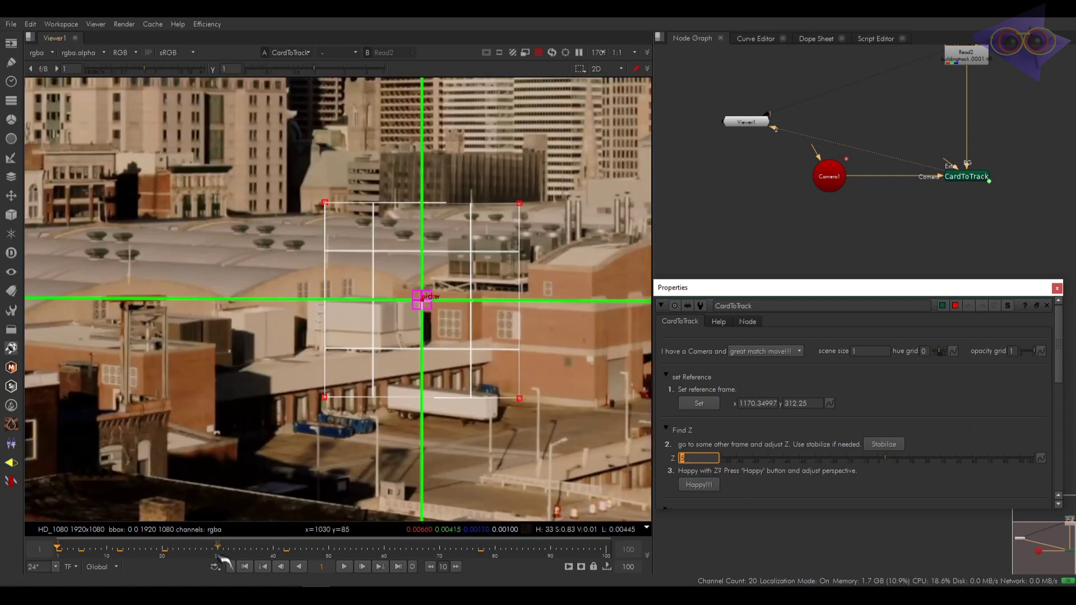
{"action": "left_click", "coordinate": [218, 555]}
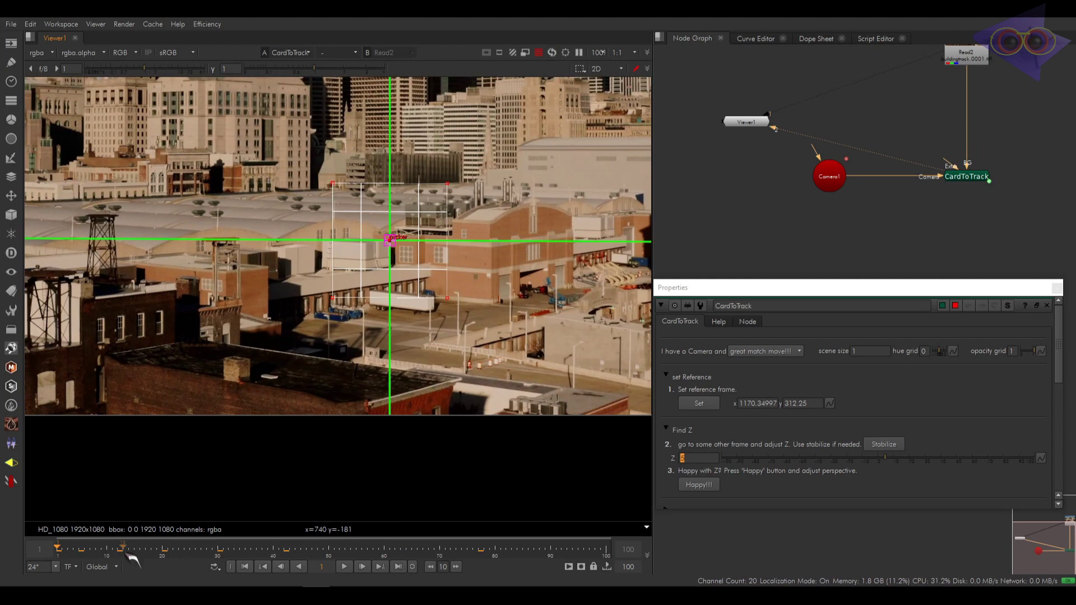
{"action": "left_click", "coordinate": [130, 551]}
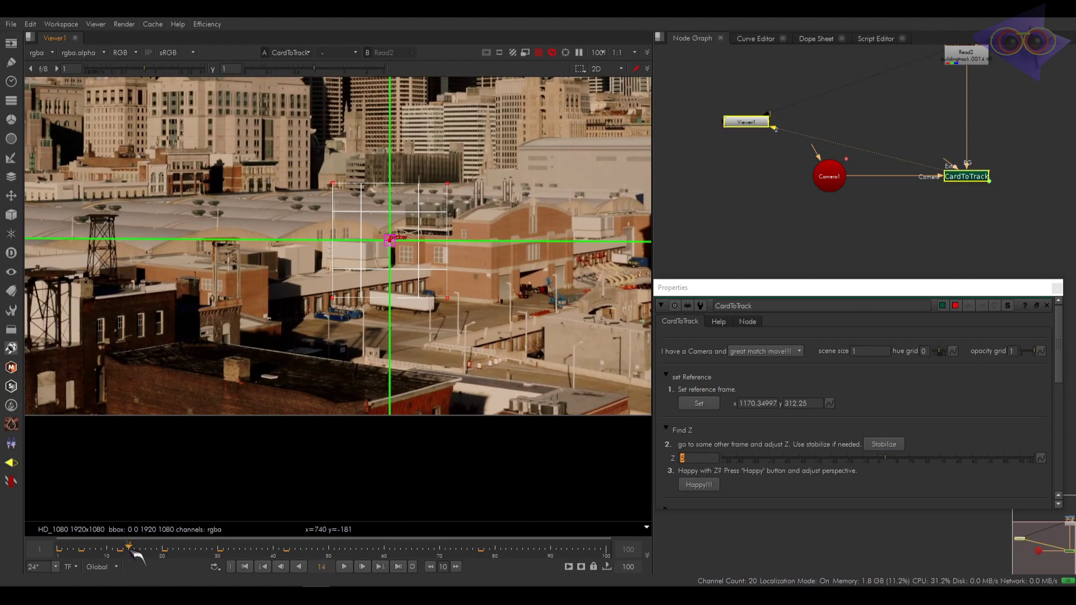
{"action": "left_click_drag", "start_coordinate": [138, 558], "coordinate": [162, 558]}
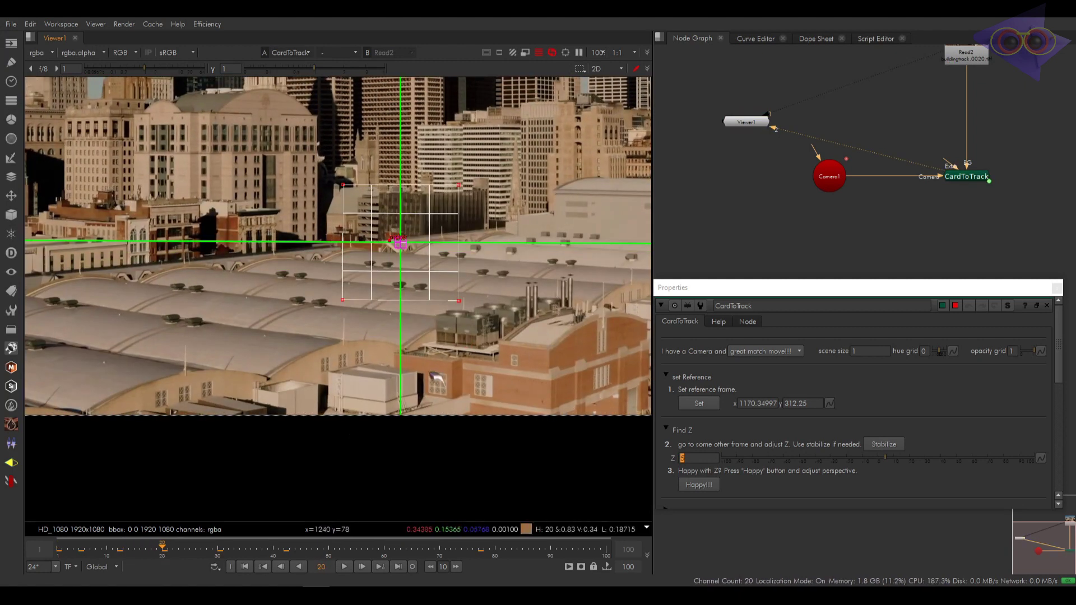
{"action": "scroll", "coordinate": [421, 372], "scroll_direction": "up", "scroll_amount": 5}
{"action": "scroll", "coordinate": [409, 368], "scroll_direction": "down", "scroll_amount": 4}
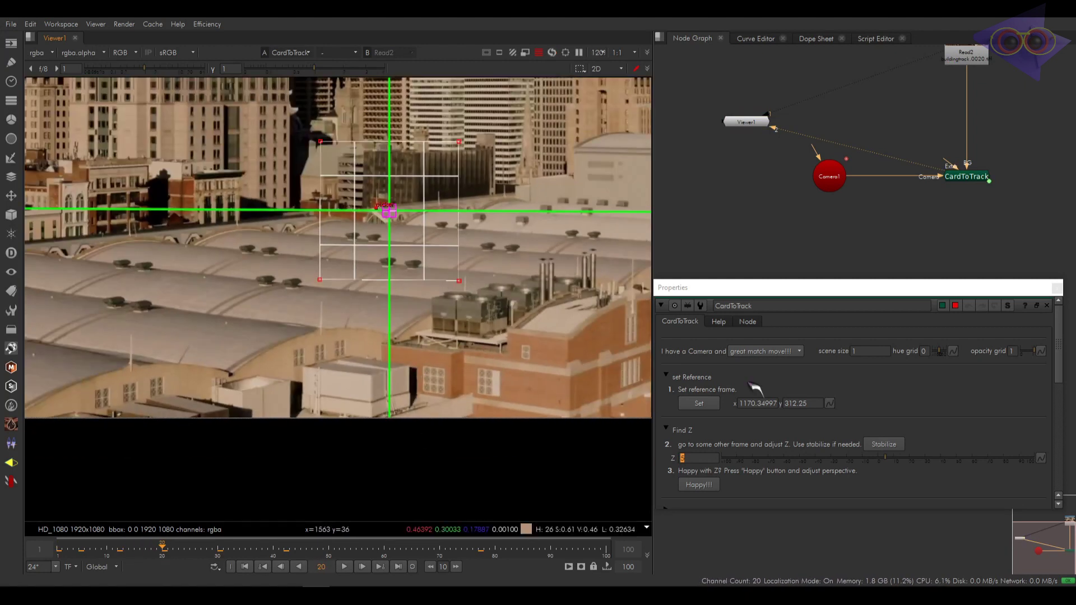
Step: Adjust the card's depth at frame 20 by trying positive and negative Z values, settling on -8
{"action": "left_click", "coordinate": [683, 459]}
{"action": "key", "text": "Up"}
{"action": "key", "text": "Up"}
{"action": "key", "text": "Up"}
{"action": "key", "text": "Up"}
{"action": "key", "text": "Up"}
{"action": "key", "text": "Up"}
{"action": "key", "text": "Up"}
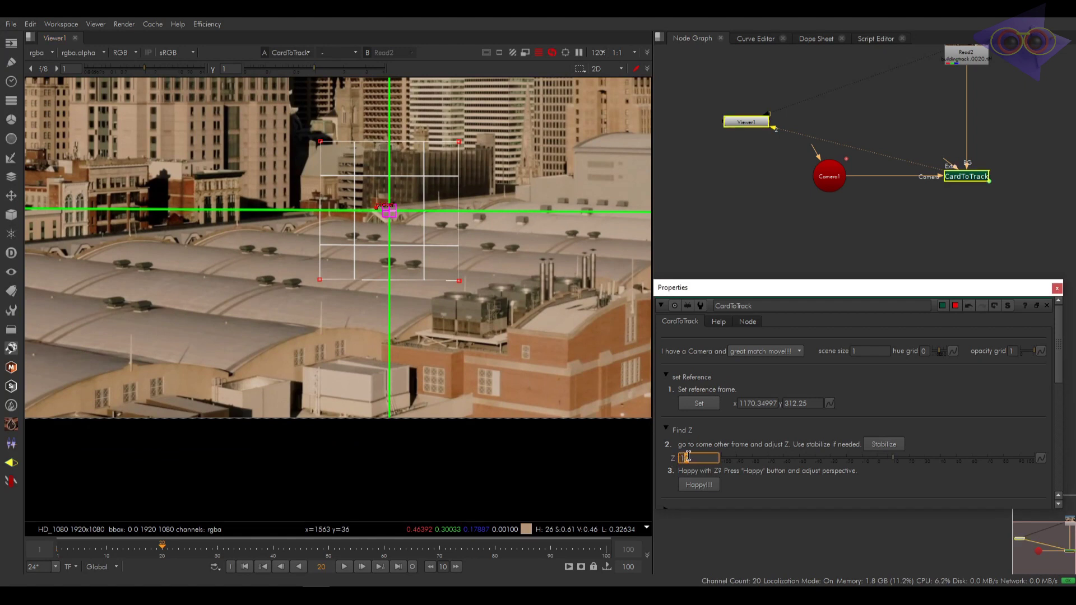
{"action": "key", "text": "Down"}
{"action": "key", "text": "Down"}
{"action": "key", "text": "Down"}
{"action": "key", "text": "Down"}
{"action": "key", "text": "Down"}
{"action": "key", "text": "Down"}
{"action": "key", "text": "Down"}
{"action": "key", "text": "Down"}
{"action": "key", "text": "Down"}
{"action": "key", "text": "Down"}
{"action": "key", "text": "Down"}
{"action": "key", "text": "Down"}
{"action": "key", "text": "Down"}
{"action": "key", "text": "Down"}
{"action": "key", "text": "Down"}
{"action": "key", "text": "Down"}
{"action": "key", "text": "Down"}
{"action": "key", "text": "Down"}
{"action": "key", "text": "Down"}
{"action": "key", "text": "Down"}
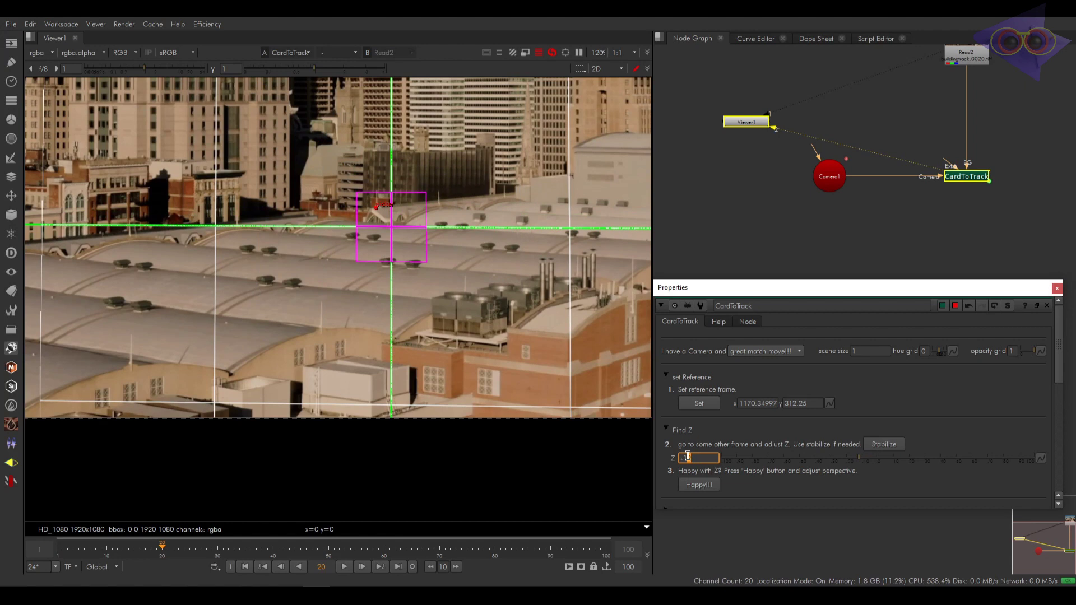
{"action": "key", "text": "Up"}
{"action": "key", "text": "Up"}
{"action": "key", "text": "Up"}
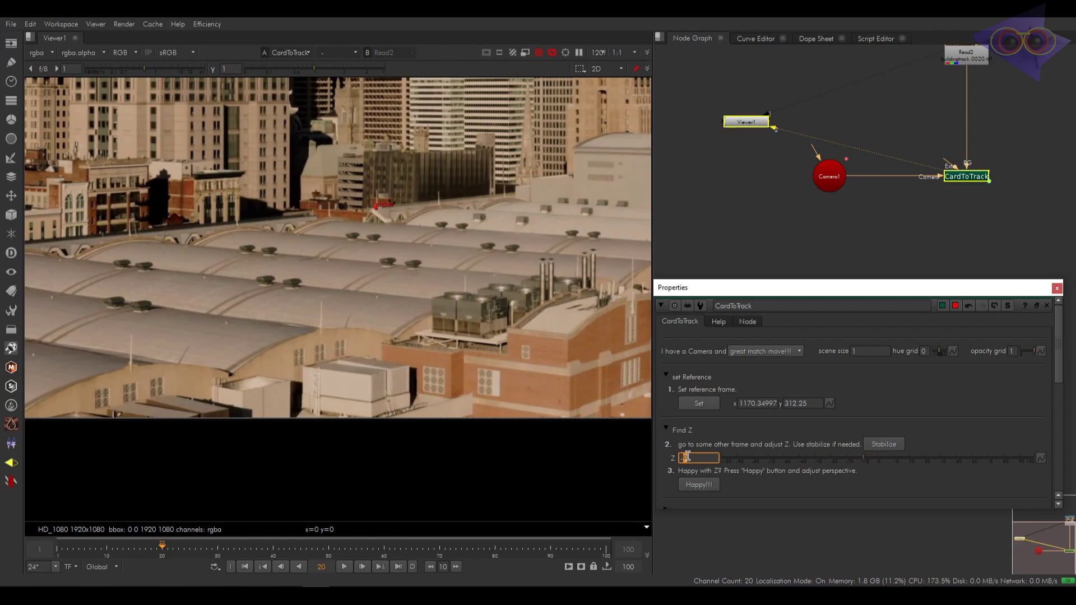
Step: Accept the Z depth for perspective adjustment and reduce the card's u_scale to 0.1
{"action": "left_click", "coordinate": [699, 485]}
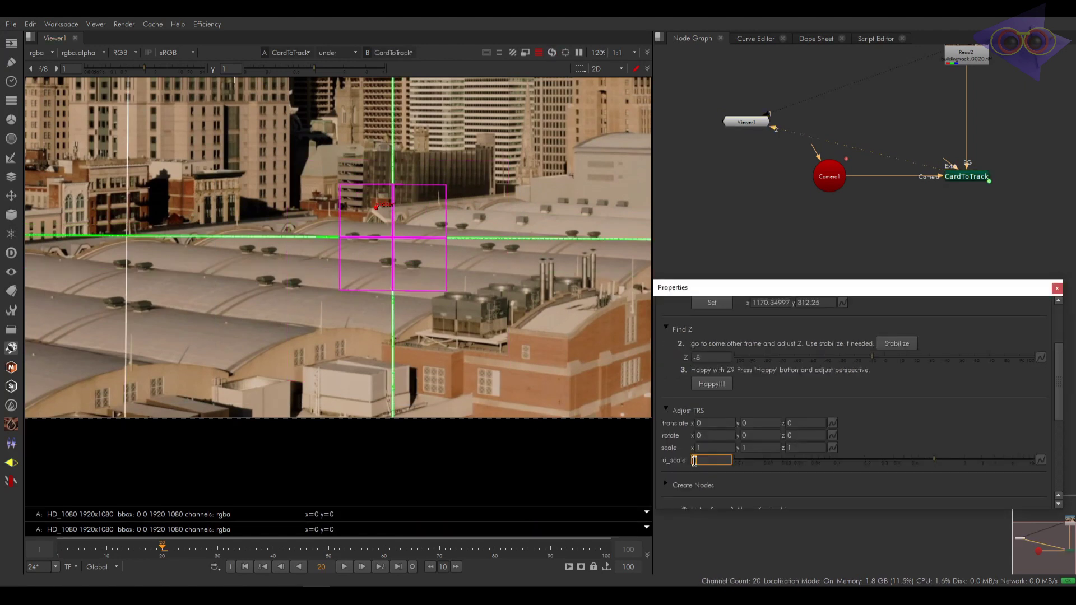
{"action": "key", "text": "Down"}
{"action": "key", "text": "Down"}
{"action": "key", "text": "Down"}
{"action": "key", "text": "Down"}
{"action": "key", "text": "Down"}
{"action": "key", "text": "Down"}
{"action": "key", "text": "Down"}
{"action": "key", "text": "Down"}
{"action": "key", "text": "Down"}
{"action": "key", "text": "Down"}
{"action": "key", "text": "Down"}
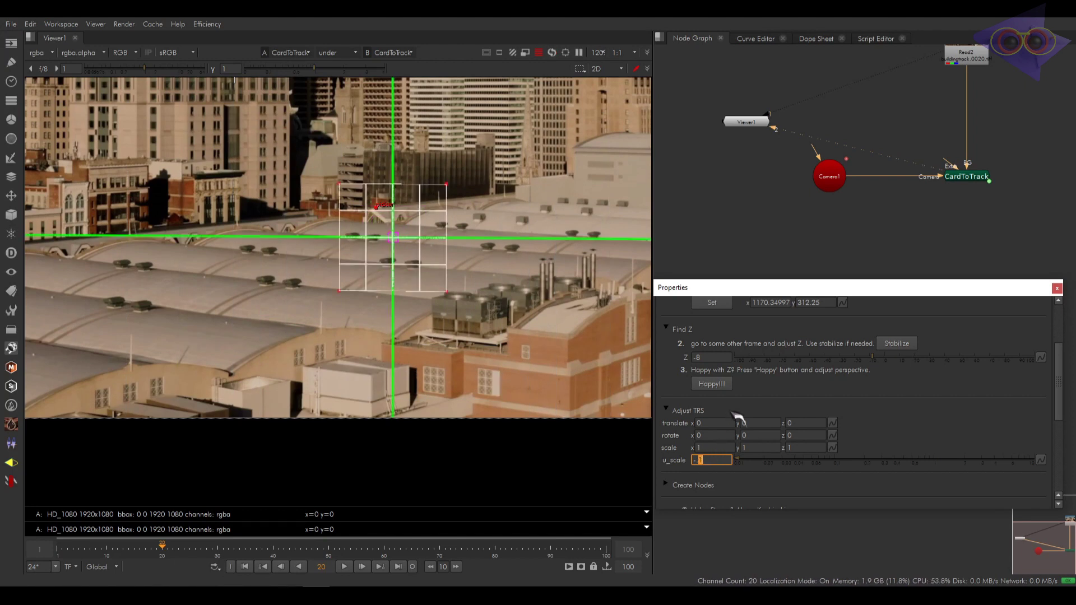
Step: Adjust the card's Z depth at frame 20 in tenths, bringing it to -9.5
{"action": "left_click", "coordinate": [699, 358]}
{"action": "type", "text": "4"}
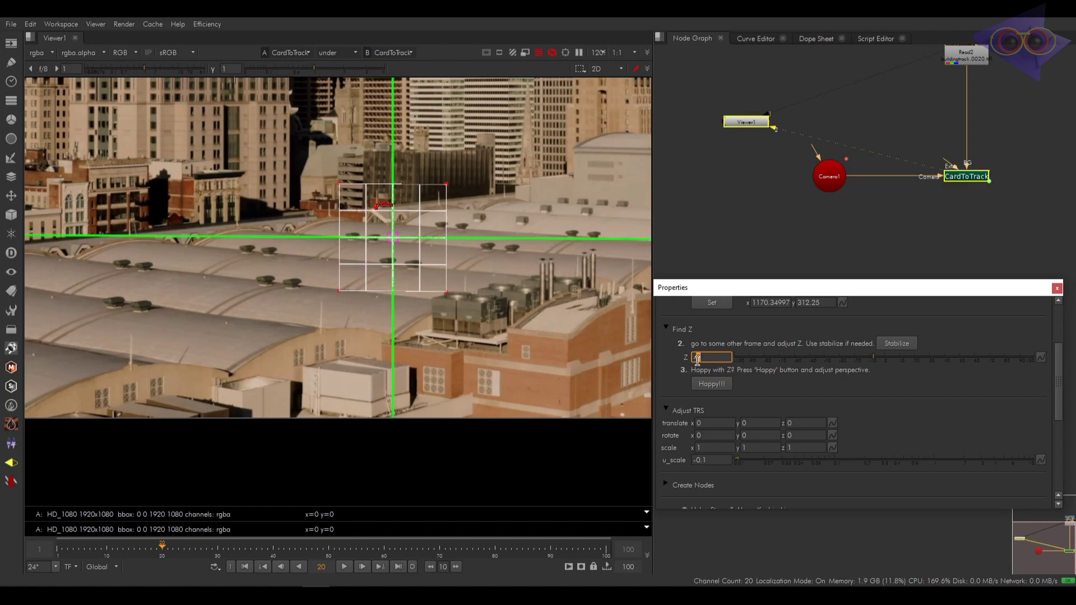
{"action": "key", "text": "Up"}
{"action": "key", "text": "Down"}
{"action": "key", "text": "Down"}
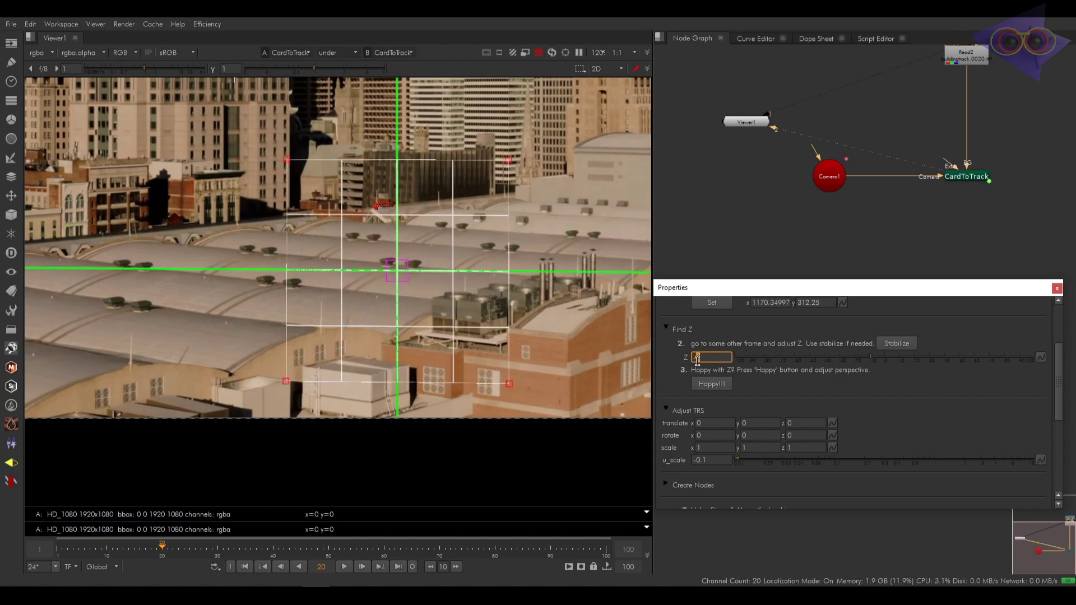
{"action": "key", "text": "Up"}
{"action": "key", "text": "Down"}
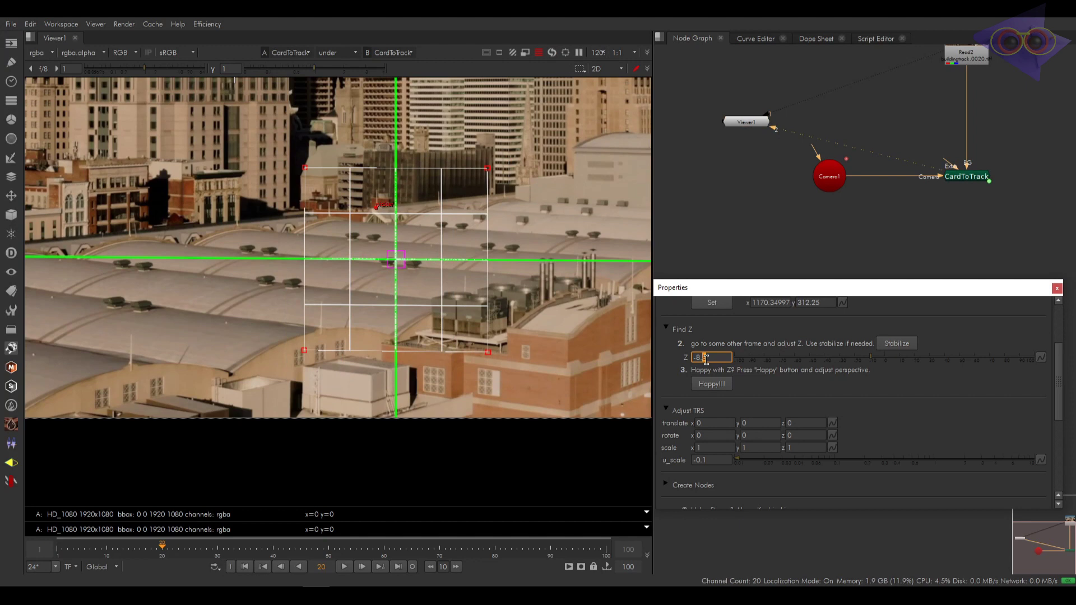
{"action": "key", "text": "Down"}
{"action": "key", "text": "Down"}
{"action": "key", "text": "Down"}
{"action": "key", "text": "Down"}
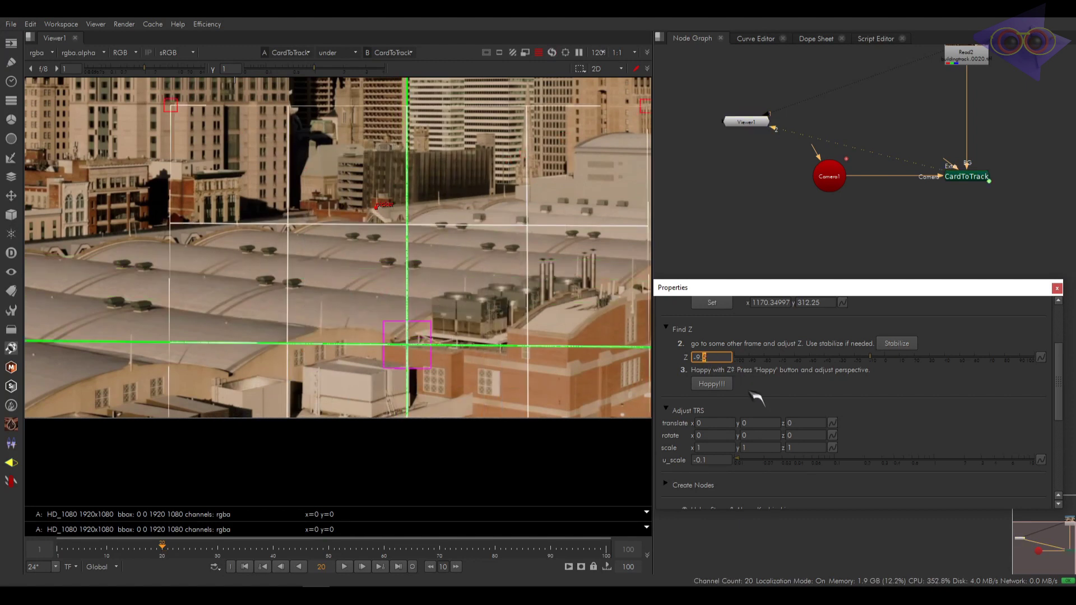
Step: Reduce the card's u_scale to 0.02 so the grid fits around the building corner
{"action": "left_click", "coordinate": [705, 460]}
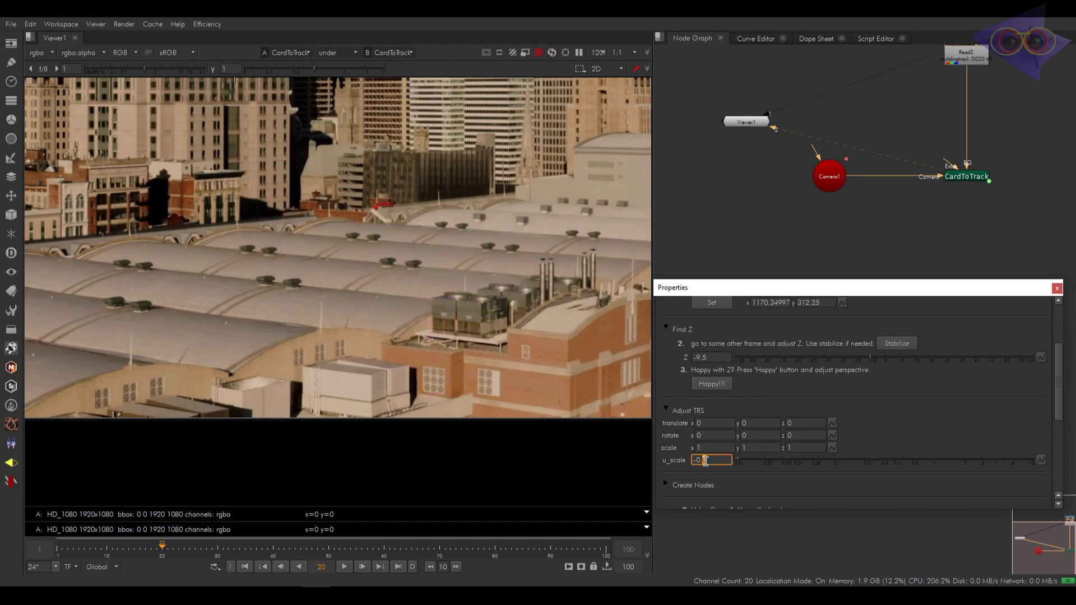
{"action": "key", "text": "Up"}
{"action": "key", "text": "Up"}
{"action": "key", "text": "Up"}
{"action": "key", "text": "Up"}
{"action": "key", "text": "Up"}
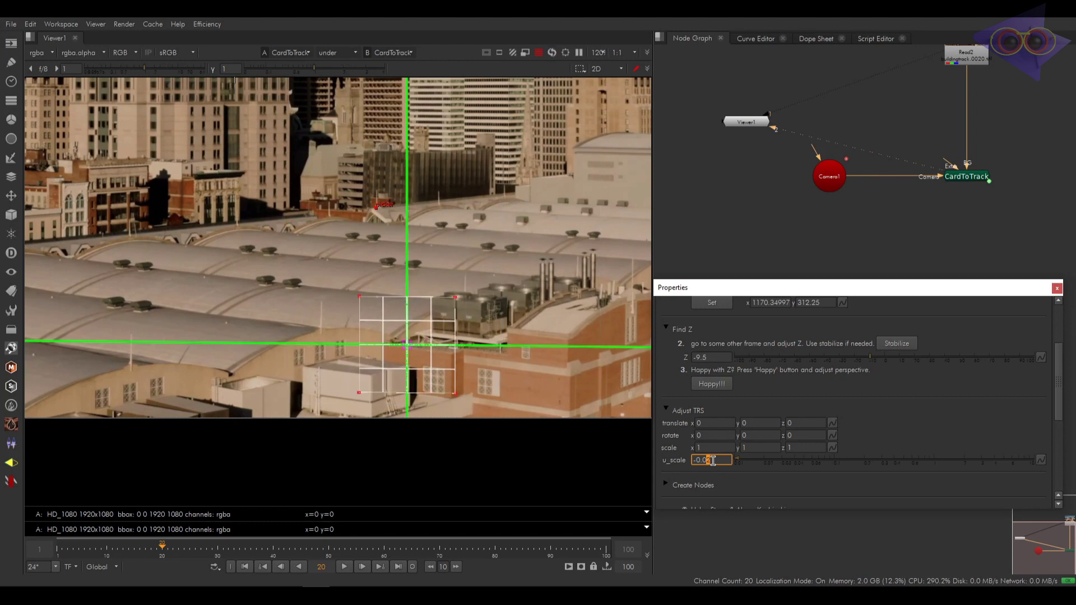
Step: Refine the card's Z depth in hundredths to -9.55, comparing its centre with the building corner
{"action": "left_click", "coordinate": [705, 358]}
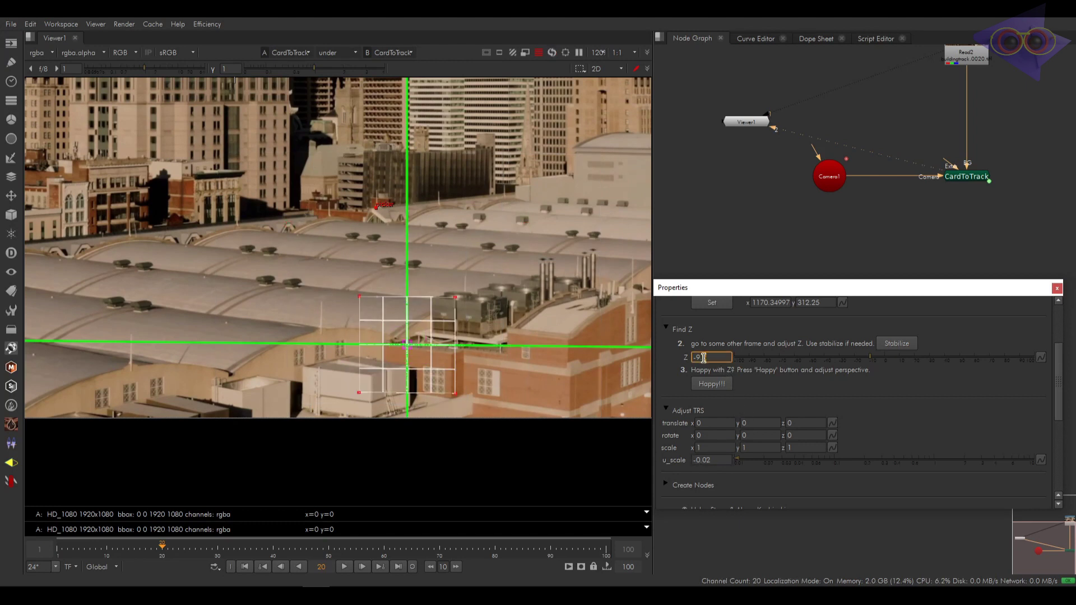
{"action": "key", "text": "Up"}
{"action": "key", "text": "Down"}
{"action": "key", "text": "Down"}
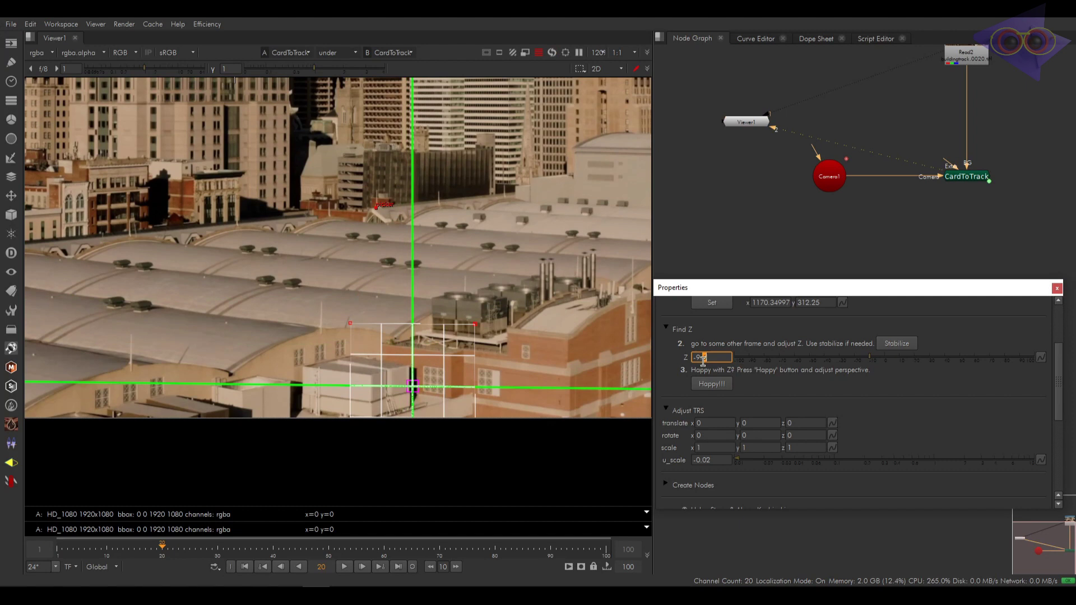
{"action": "key", "text": "Up"}
{"action": "left_click", "coordinate": [717, 365]}
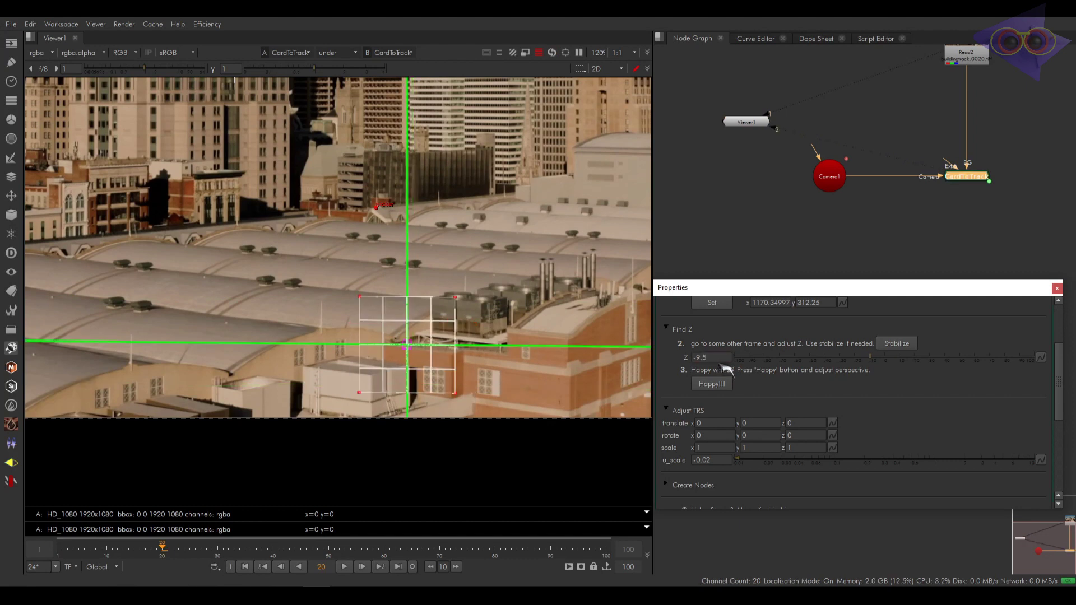
{"action": "type", "text": "0"}
{"action": "key", "text": "Down"}
{"action": "key", "text": "Down"}
{"action": "key", "text": "Down"}
{"action": "key", "text": "Down"}
{"action": "key", "text": "Down"}
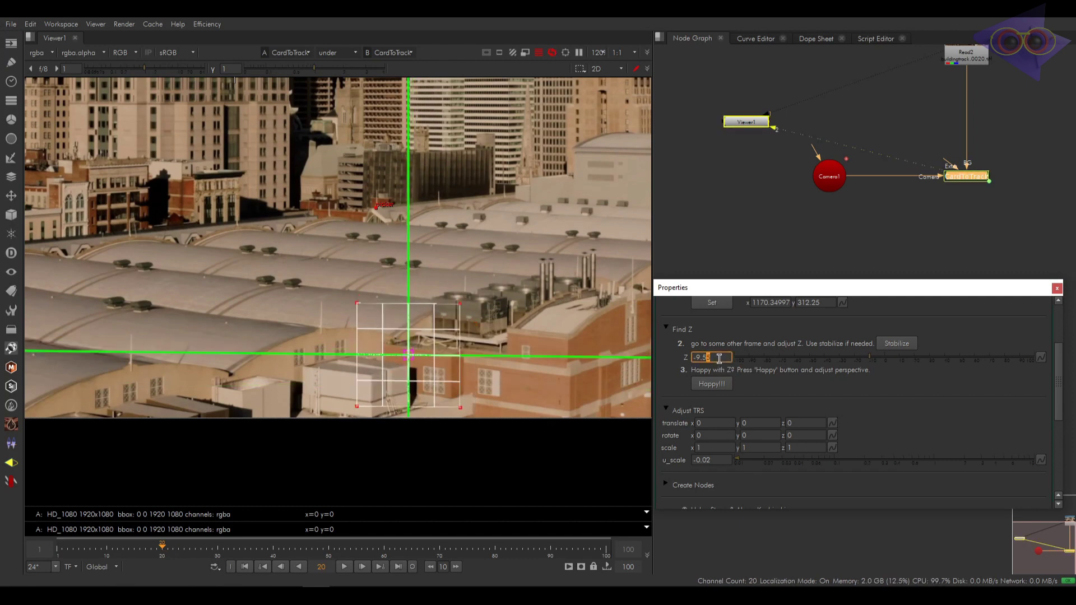
Step: Fine-tune the Z depth in thousandths to -9.558 against a close-up of the building corner
{"action": "scroll", "coordinate": [409, 369], "scroll_direction": "up", "scroll_amount": 8}
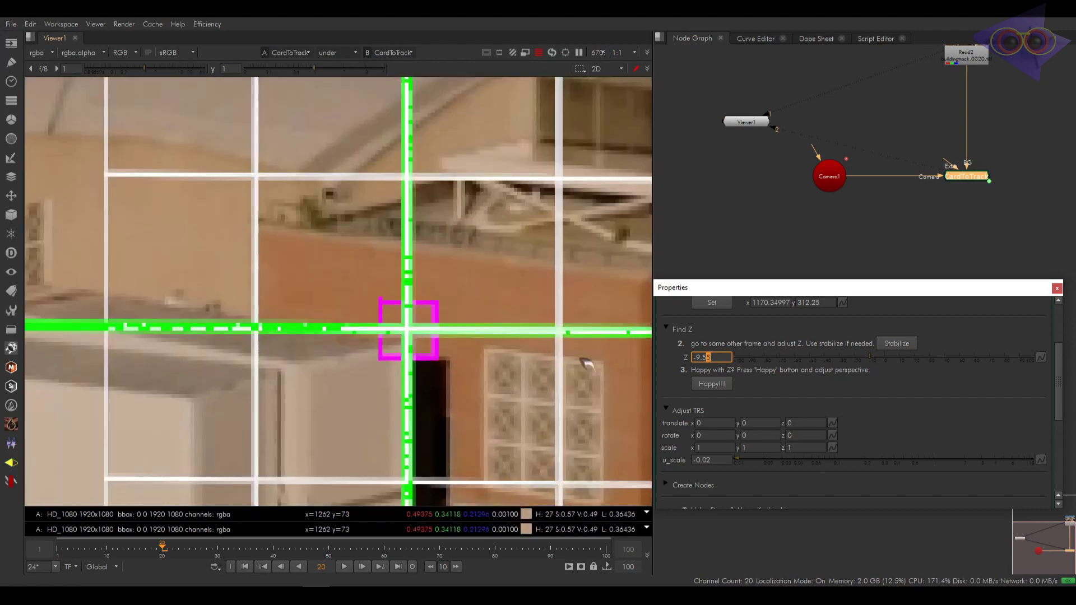
{"action": "type", "text": "0"}
{"action": "key", "text": "Down"}
{"action": "key", "text": "Down"}
{"action": "key", "text": "Down"}
{"action": "key", "text": "Down"}
{"action": "key", "text": "Down"}
{"action": "key", "text": "Down"}
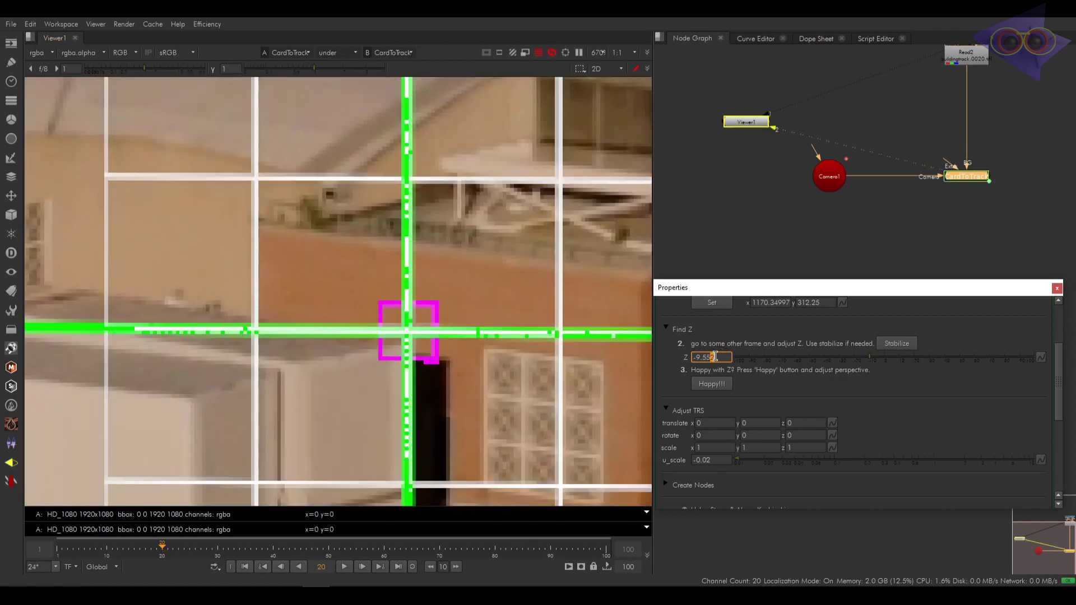
{"action": "key", "text": "Down"}
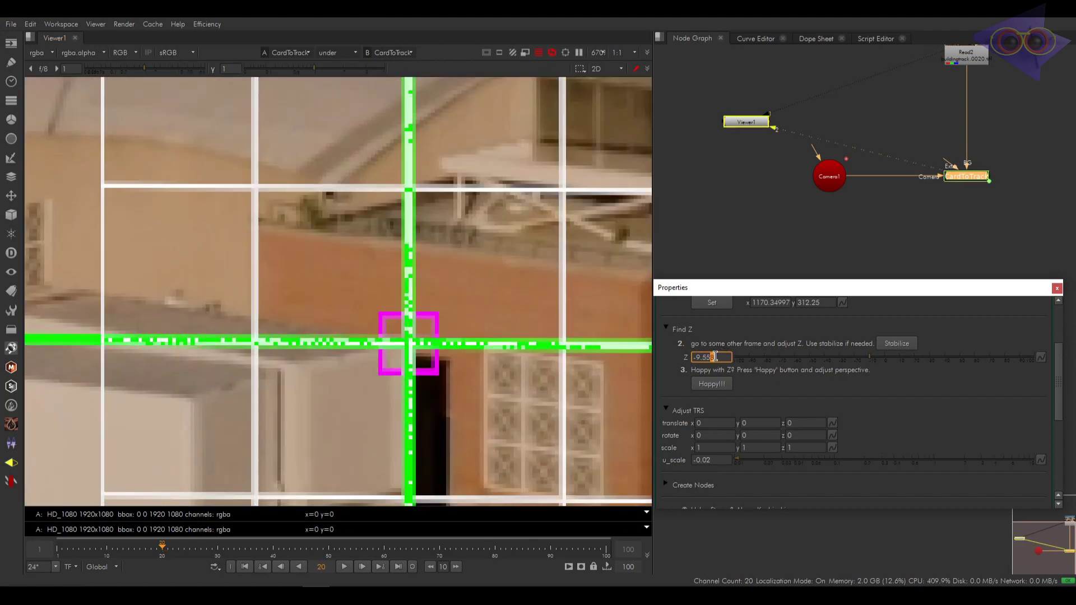
Step: Check the card's alignment with the building corner at frames 4, 25 and 17, and return to frame 1
{"action": "scroll", "coordinate": [447, 349], "scroll_direction": "down", "scroll_amount": 7}
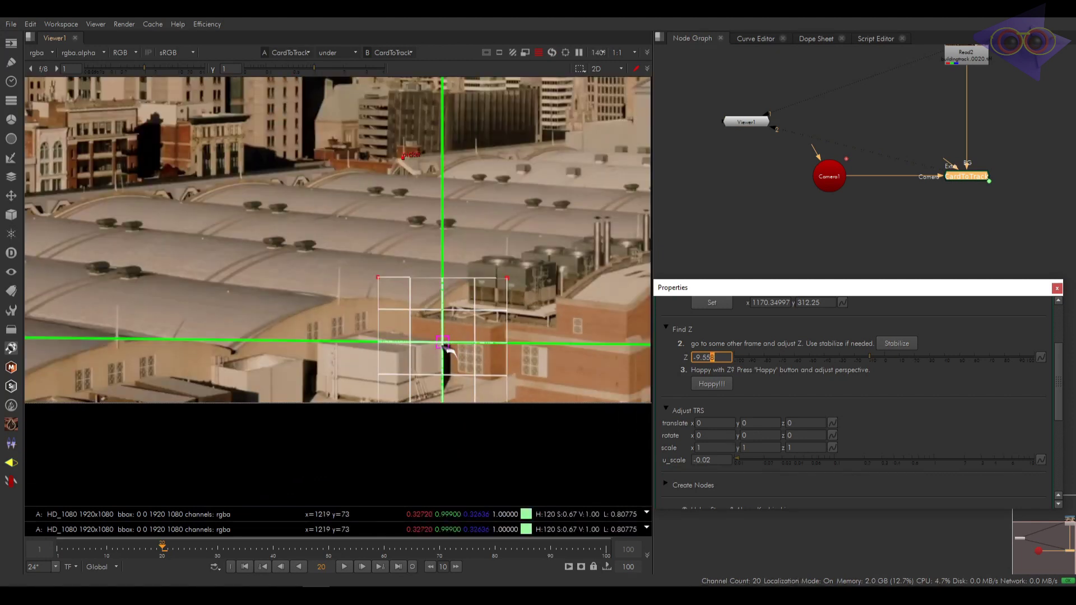
{"action": "left_click", "coordinate": [108, 552]}
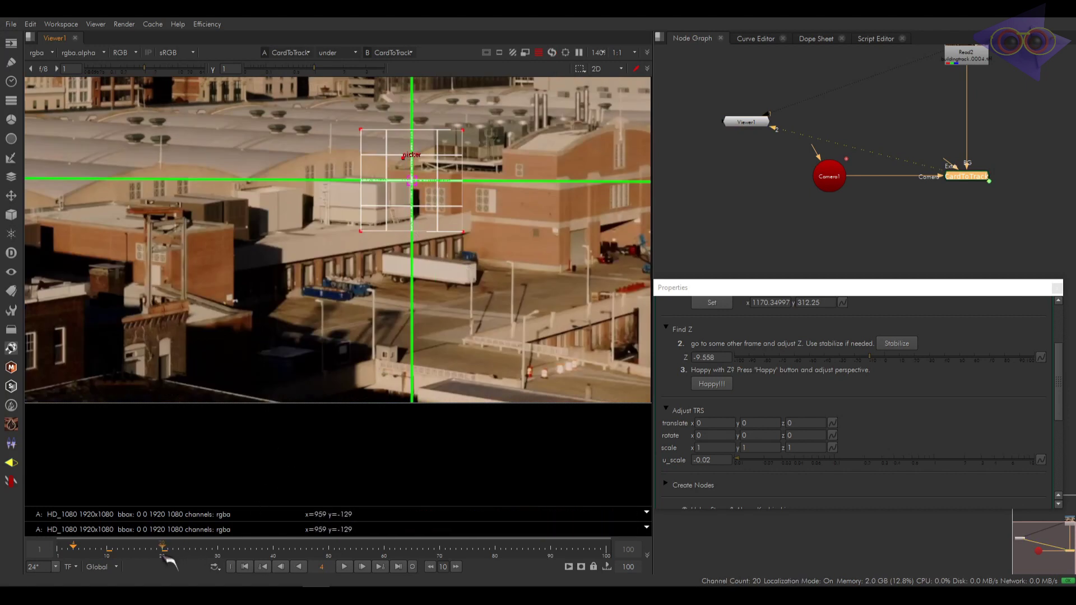
{"action": "left_click", "coordinate": [191, 553]}
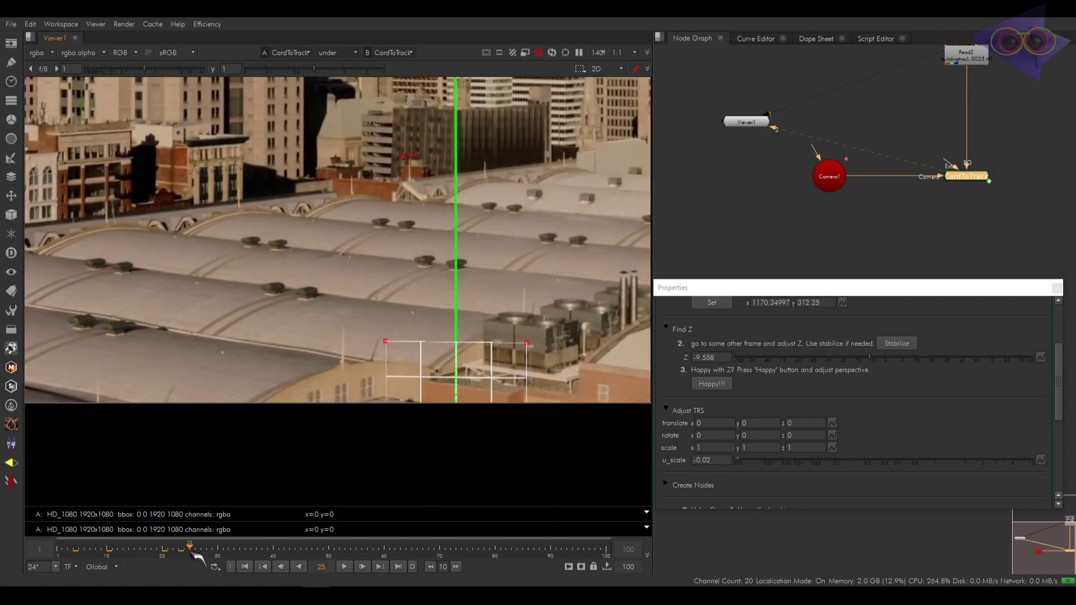
{"action": "left_click_drag", "start_coordinate": [191, 552], "coordinate": [147, 556]}
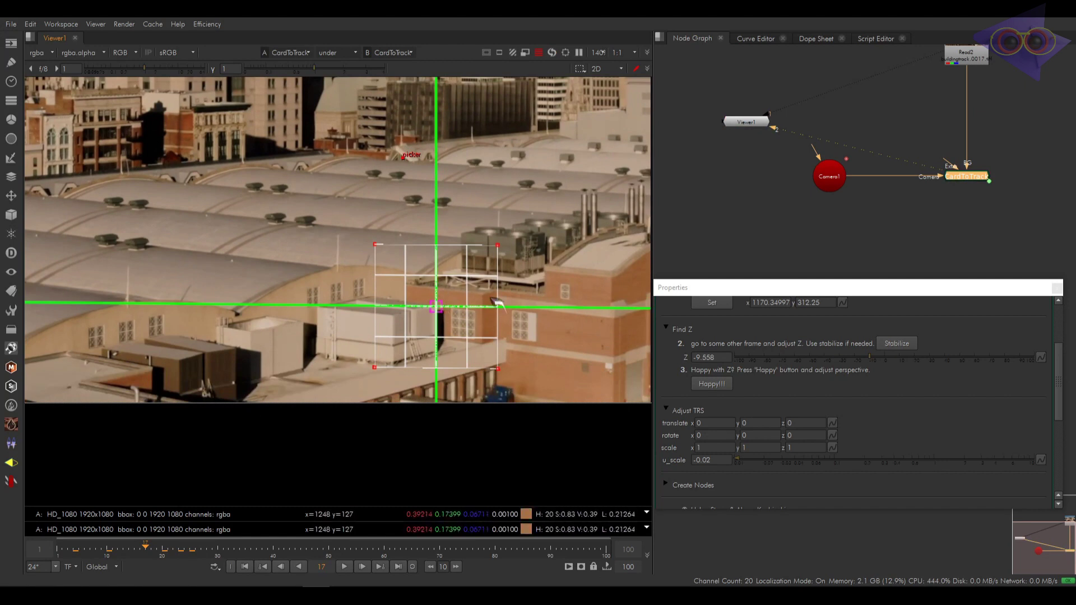
{"action": "left_click", "coordinate": [261, 567]}
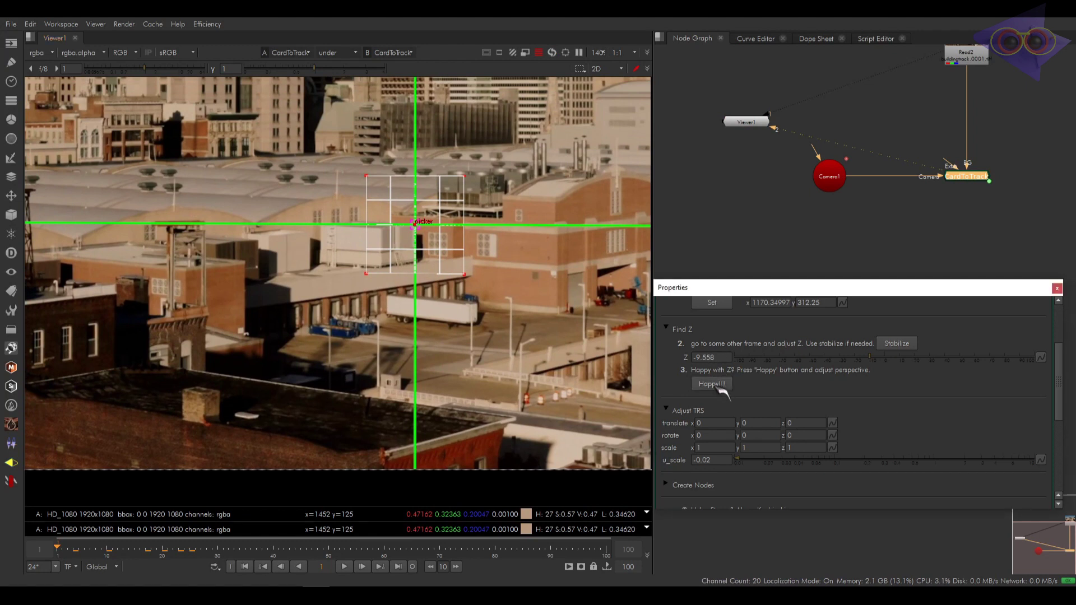
Step: Accept the Z depth and rotate the card to about -0.208 in X and 47.27 in Y to match the building wall
{"action": "left_click", "coordinate": [713, 385]}
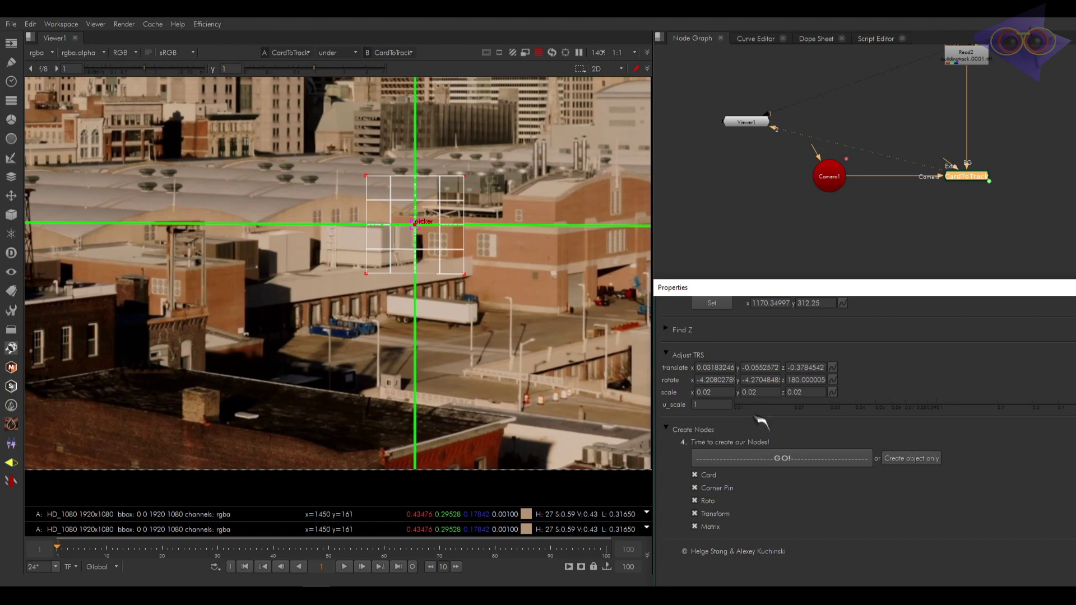
{"action": "scroll", "coordinate": [730, 408], "scroll_direction": "up", "scroll_amount": 3}
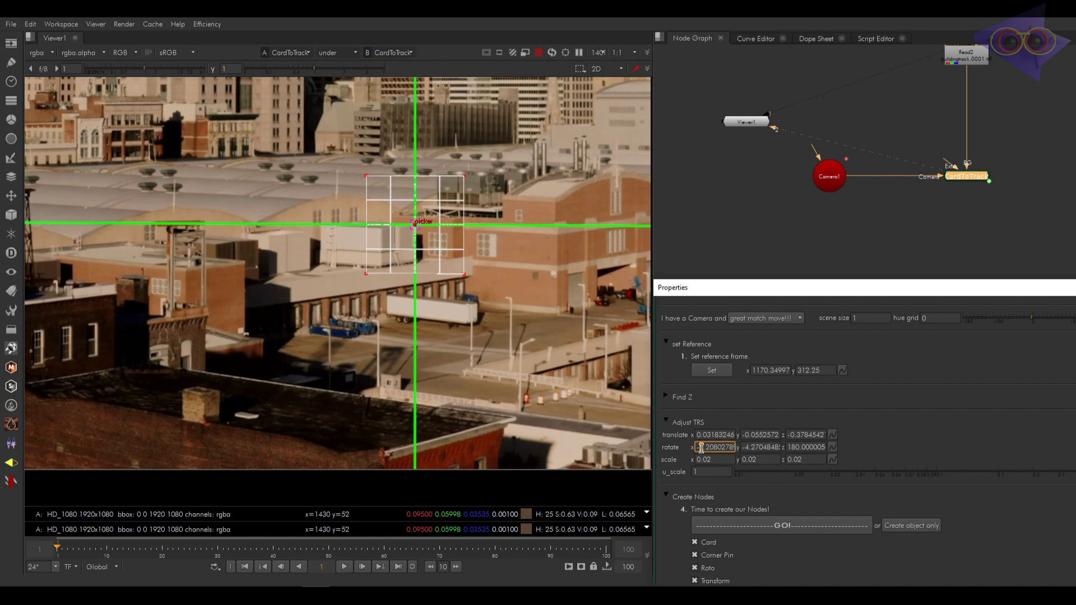
{"action": "left_click", "coordinate": [747, 448]}
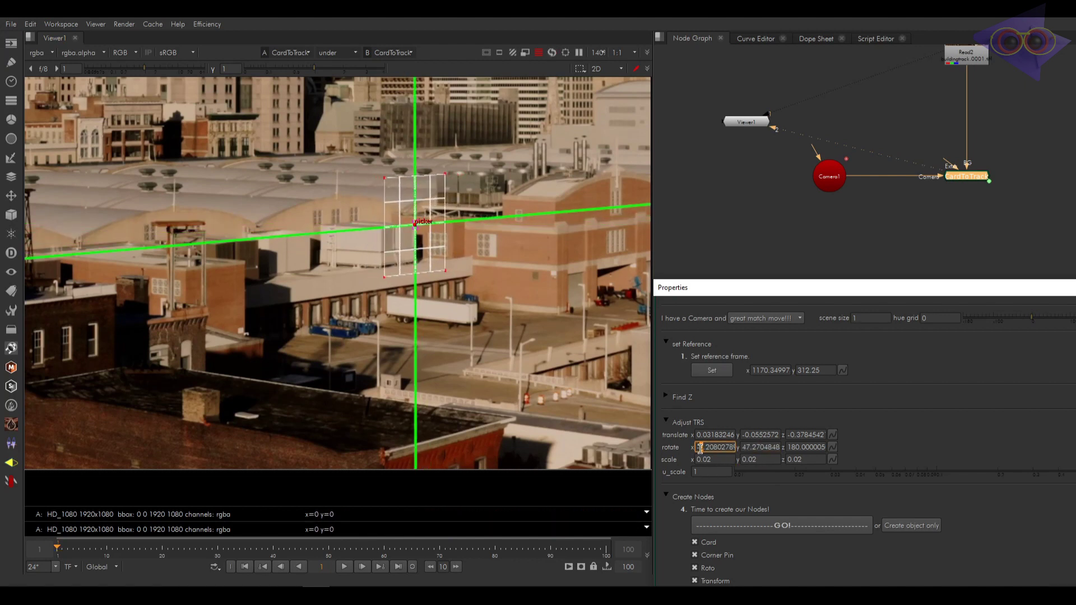
{"action": "scroll", "coordinate": [404, 364], "scroll_direction": "up", "scroll_amount": 3}
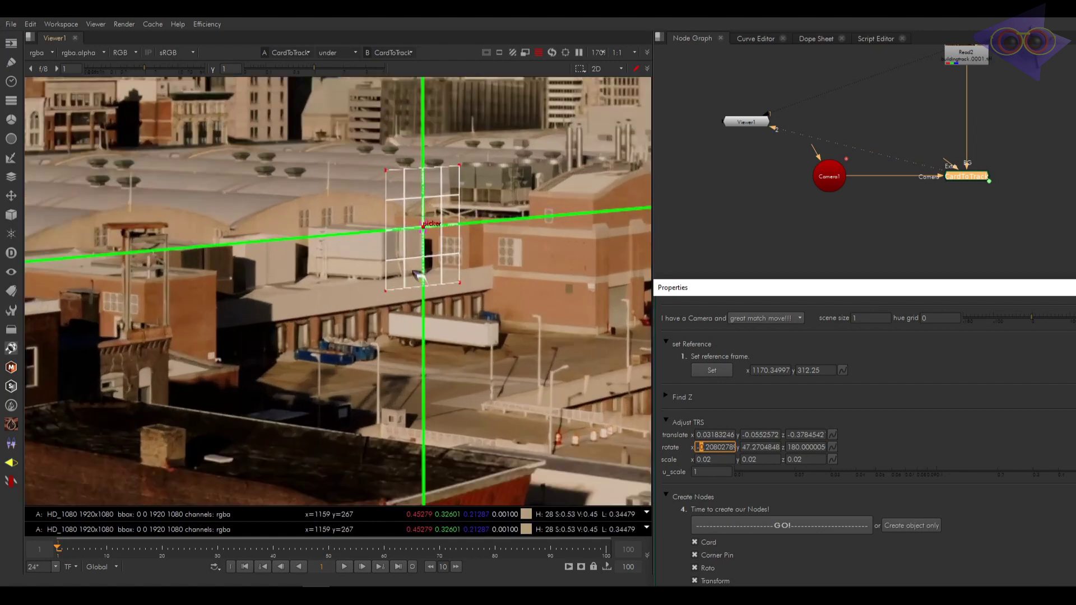
Step: Check the rotated card against the building wall at frame 11 and other frames, stopping at frame 8
{"action": "left_click", "coordinate": [112, 550]}
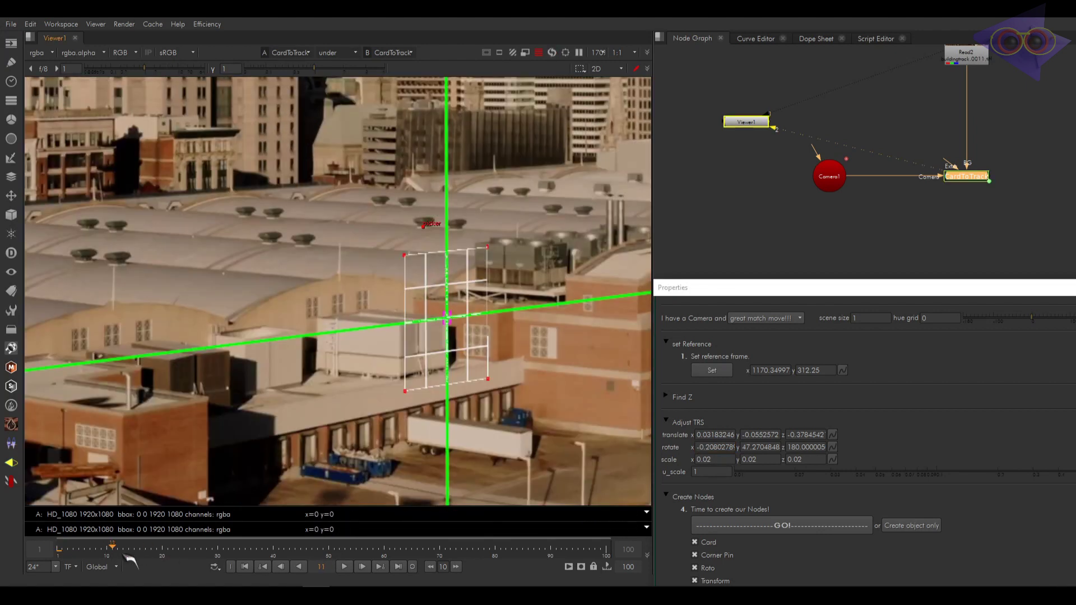
{"action": "left_click_drag", "start_coordinate": [149, 559], "coordinate": [99, 556]}
{"action": "scroll", "coordinate": [325, 443], "scroll_direction": "down", "scroll_amount": 5}
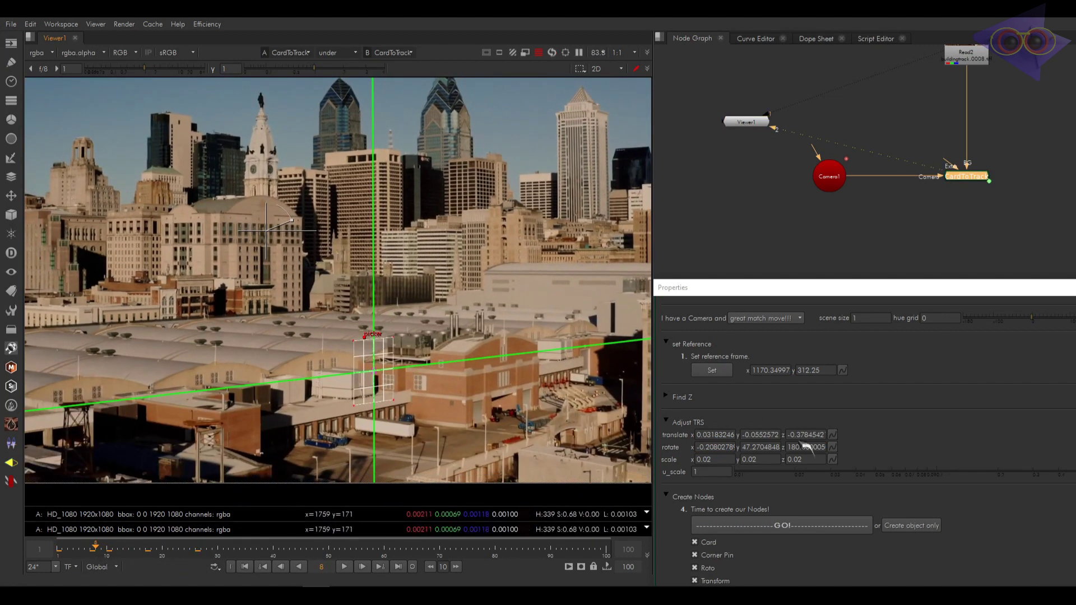
Step: Generate the Card, Corner Pin, Roto, Transform and Matrix nodes labelled "FG building wall" for frames 1 to 100, and close the Roto properties
{"action": "scroll", "coordinate": [808, 520], "scroll_direction": "down", "scroll_amount": 2}
{"action": "scroll", "coordinate": [807, 521], "scroll_direction": "down", "scroll_amount": 2}
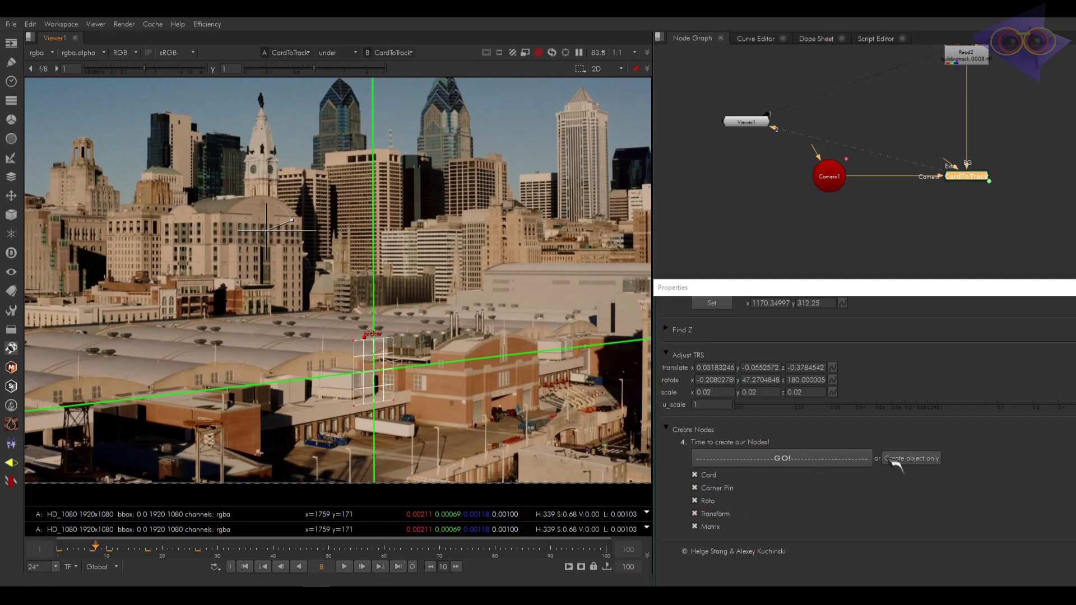
{"action": "left_click", "coordinate": [780, 460]}
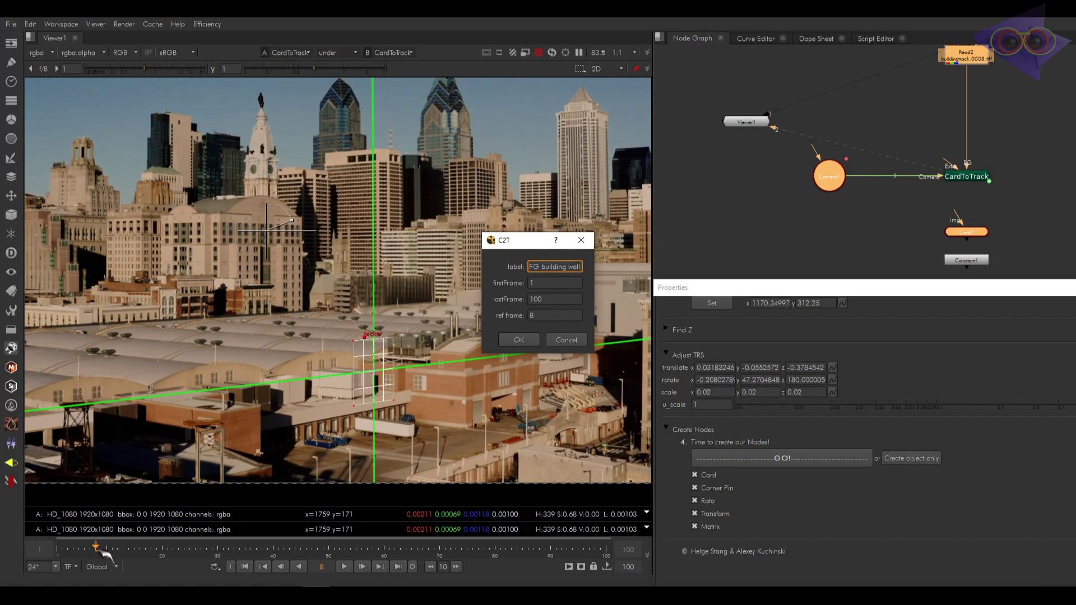
{"action": "double_click", "coordinate": [559, 309]}
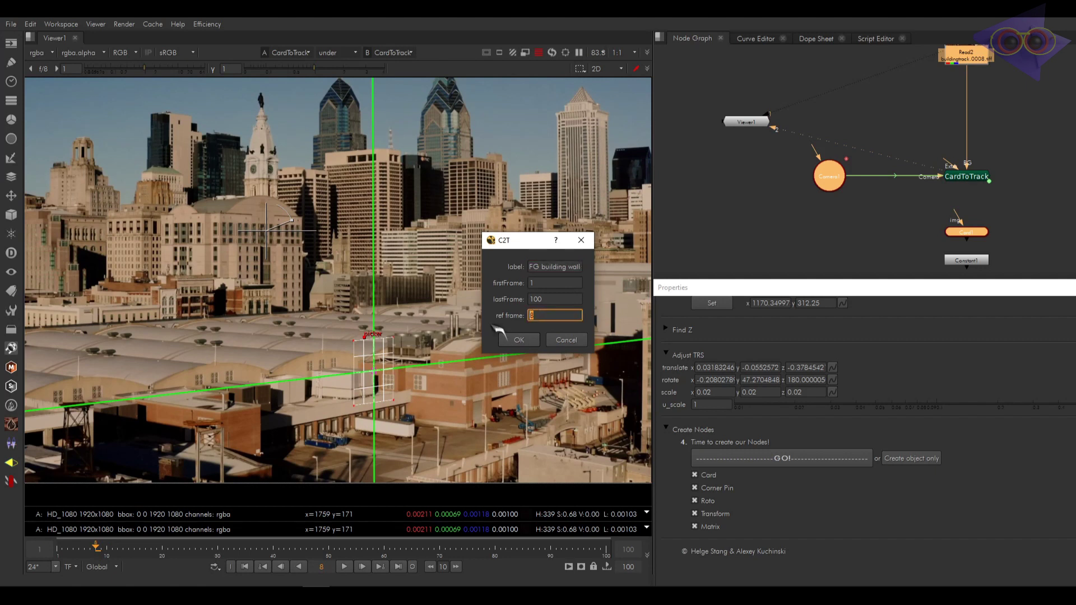
{"action": "left_click", "coordinate": [520, 340]}
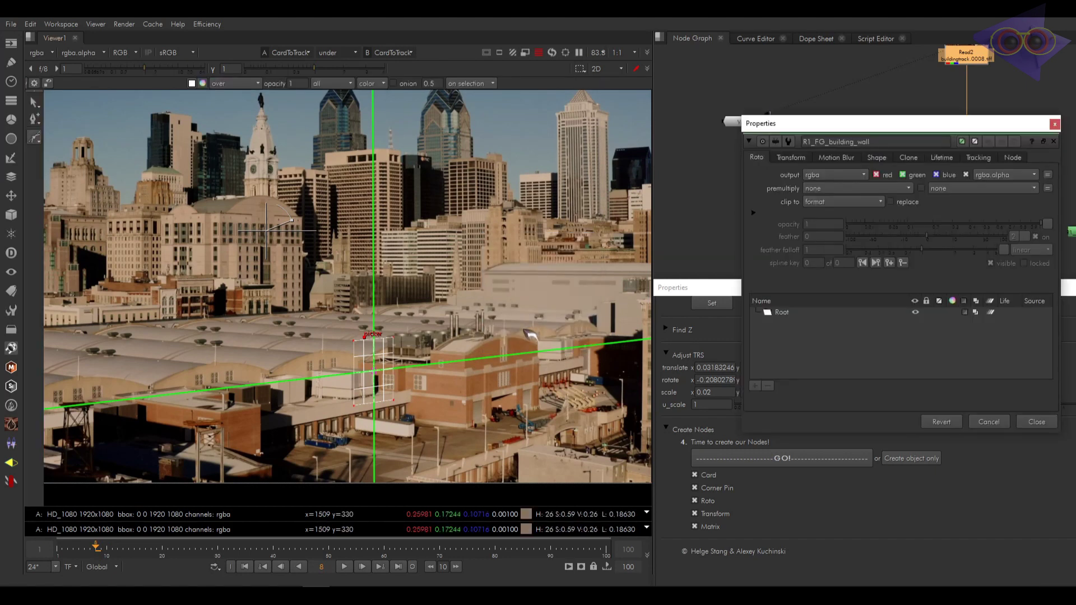
{"action": "left_click", "coordinate": [1036, 422]}
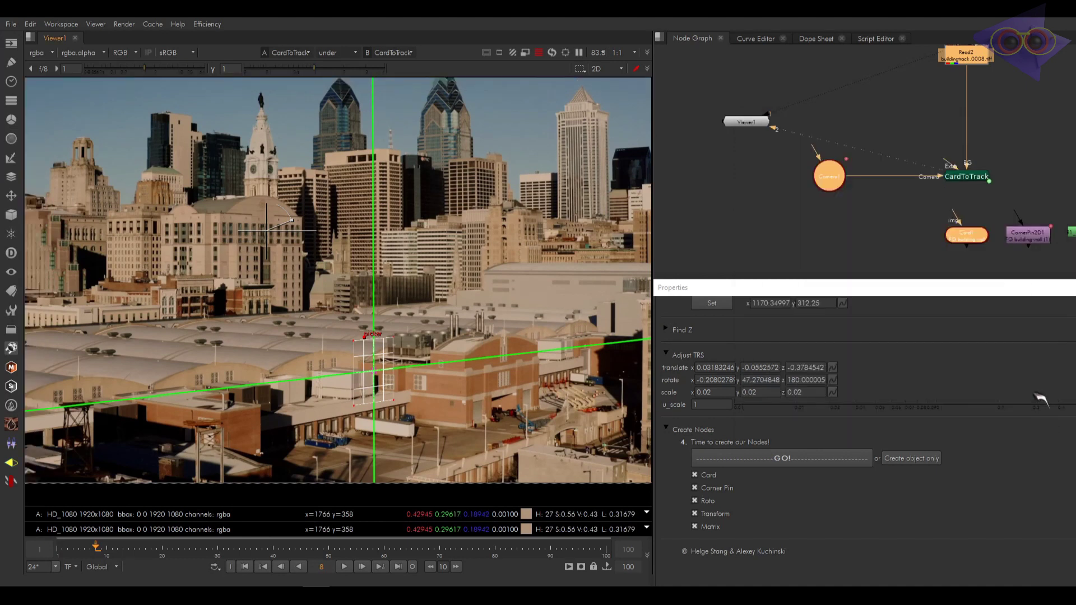
Step: Close the CardToTrack properties and select the row of generated nodes in the node graph
{"action": "left_click_drag", "start_coordinate": [1026, 297], "coordinate": [751, 350]}
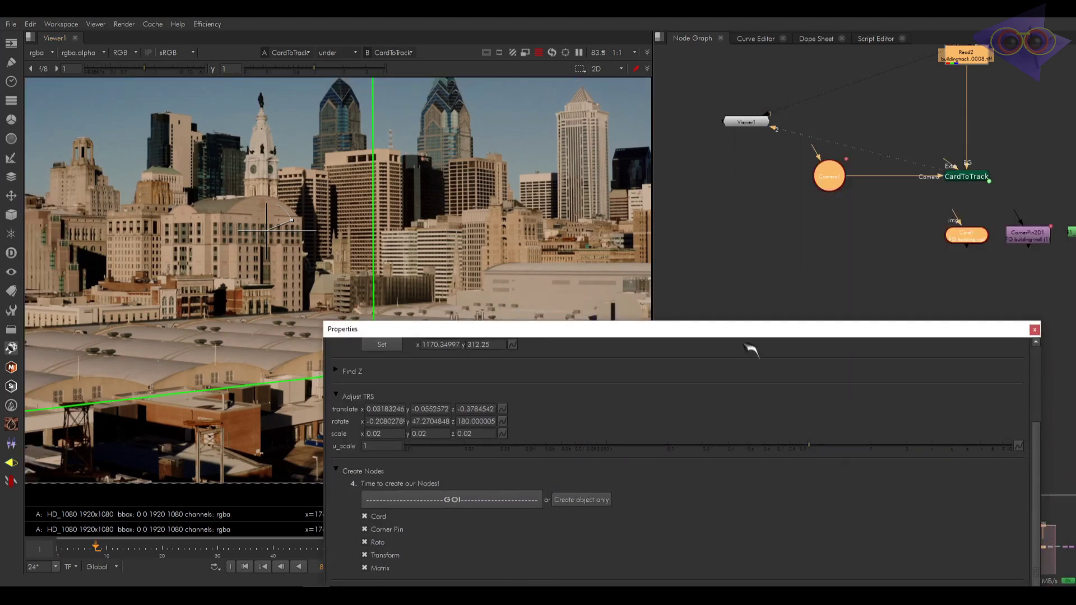
{"action": "left_click", "coordinate": [1035, 329]}
{"action": "key", "text": "f"}
{"action": "middle_click_drag", "start_coordinate": [802, 348], "coordinate": [876, 338]}
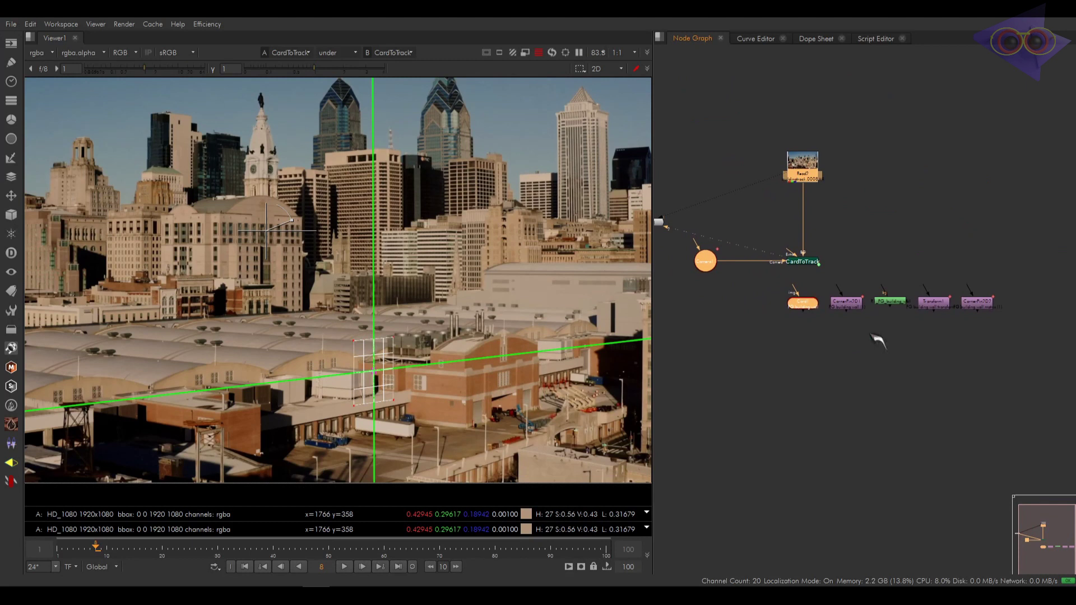
{"action": "left_click_drag", "start_coordinate": [1027, 288], "coordinate": [782, 350]}
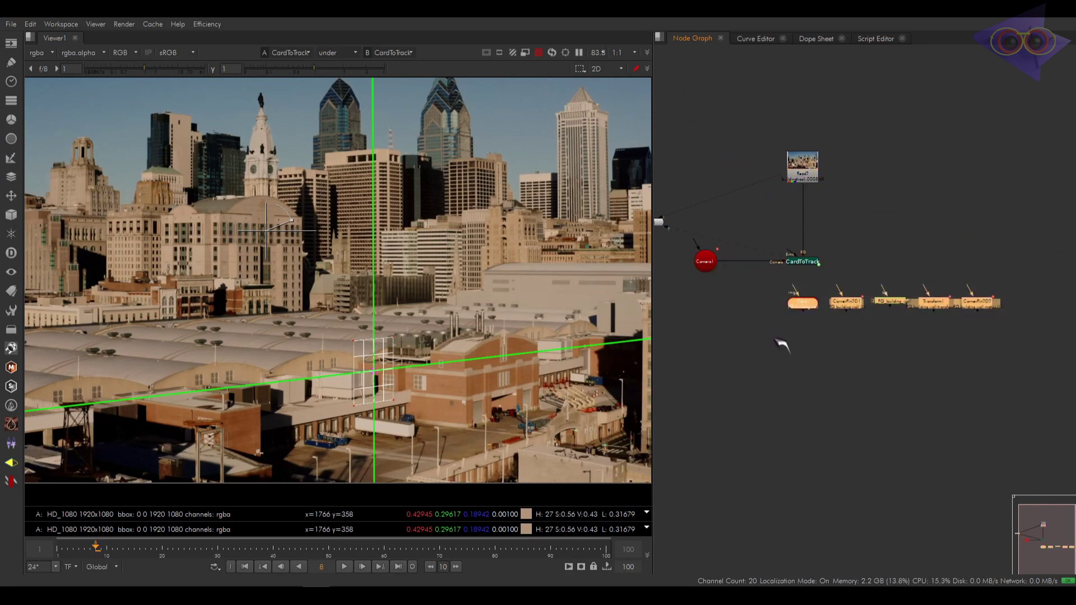
{"action": "scroll", "coordinate": [795, 347], "scroll_direction": "up", "scroll_amount": 3}
Step: Inspect the generated Card1 node's transform properties and switch the viewer to the 3D scene
{"action": "double_click", "coordinate": [766, 310]}
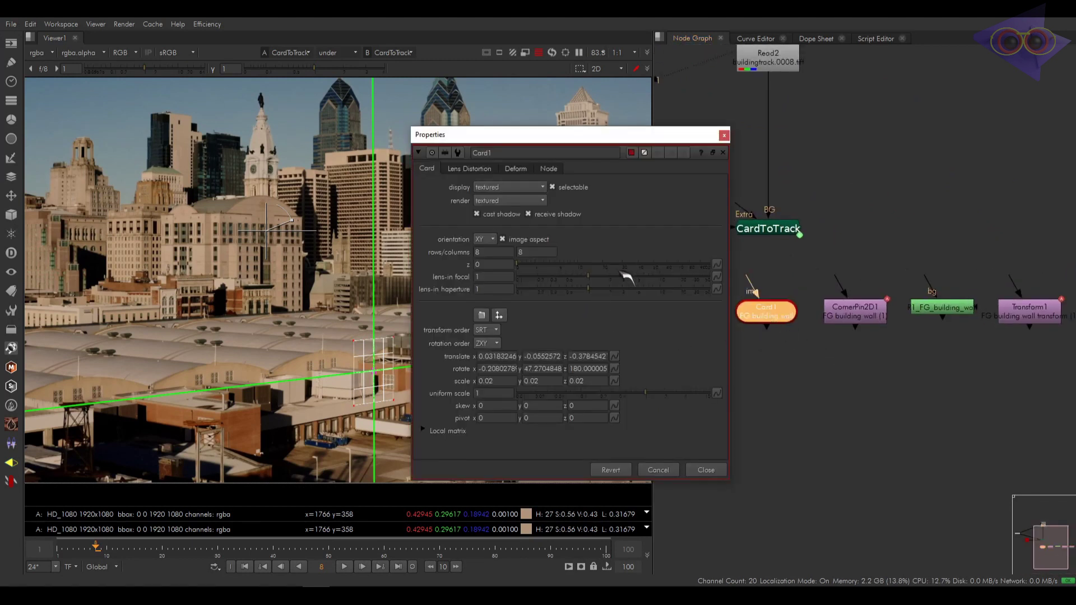
{"action": "left_click", "coordinate": [724, 135]}
{"action": "key", "text": "Tab"}
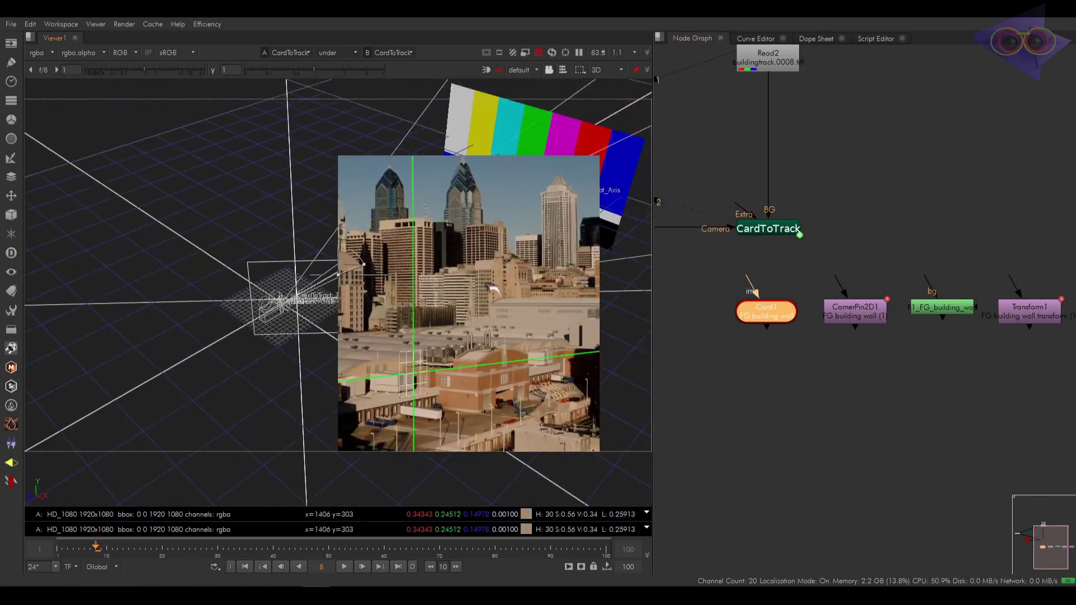
Step: Inspect the generated CornerPin2D1 node's keyed to-points and from-points in the 2D view, and close its properties
{"action": "double_click", "coordinate": [872, 318]}
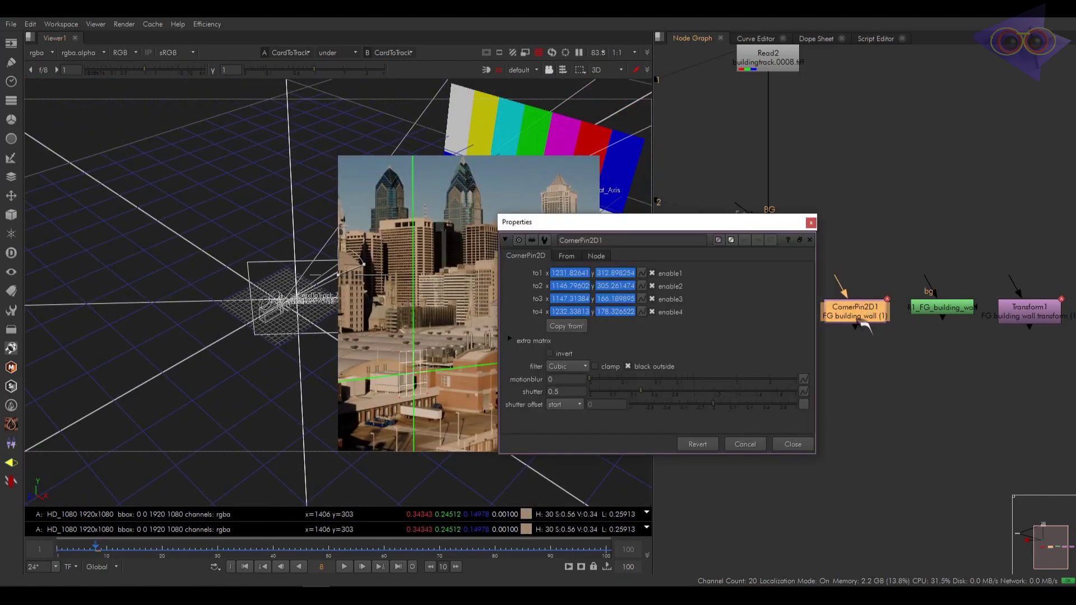
{"action": "key", "text": "Tab"}
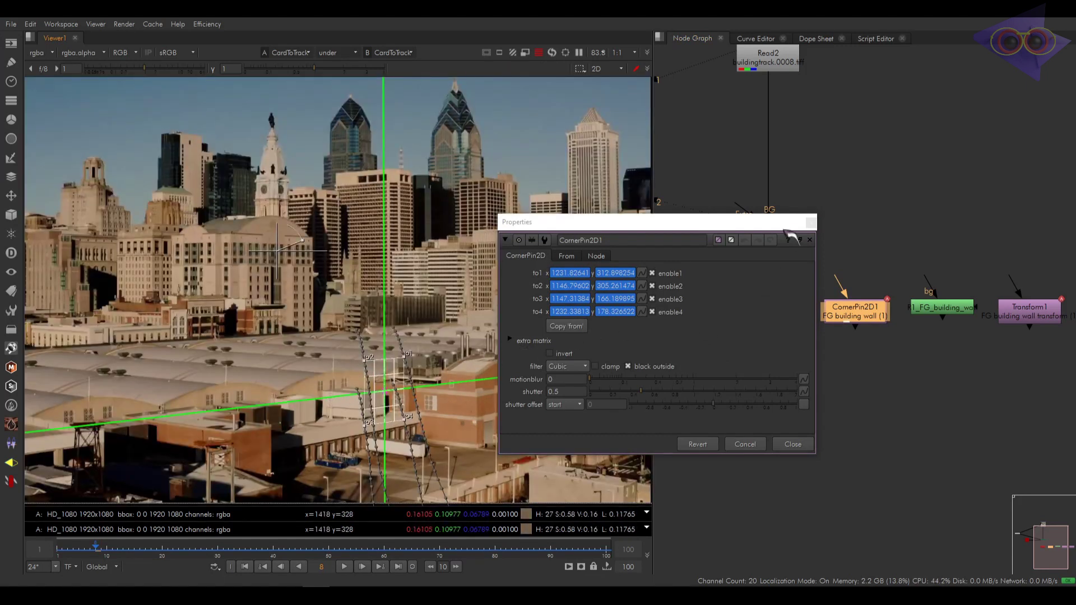
{"action": "left_click_drag", "start_coordinate": [783, 231], "coordinate": [762, 265]}
{"action": "left_click", "coordinate": [546, 291]}
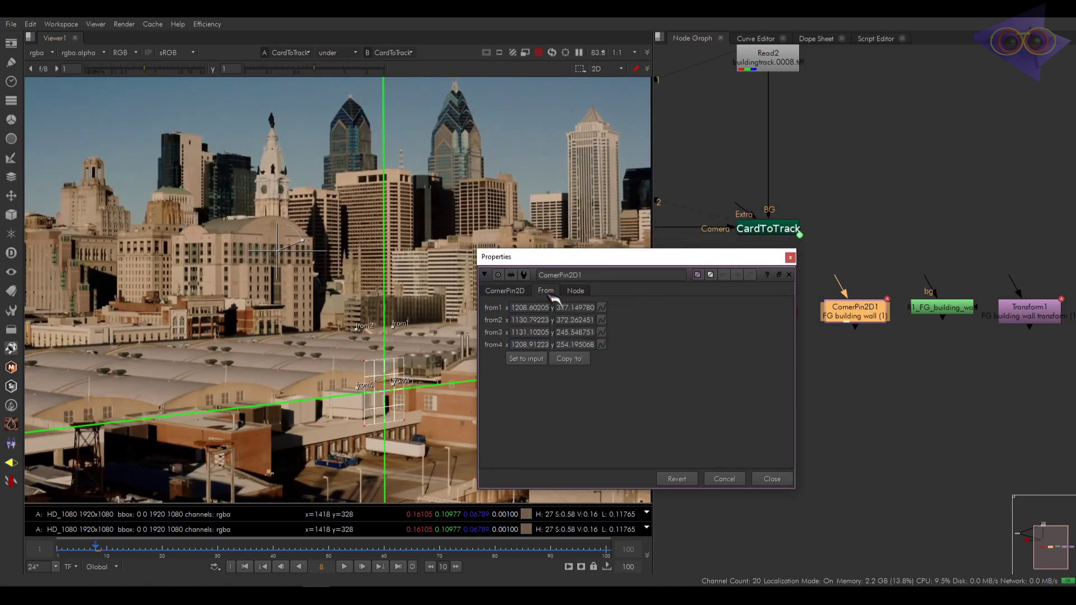
{"action": "left_click", "coordinate": [514, 293]}
{"action": "left_click", "coordinate": [790, 257]}
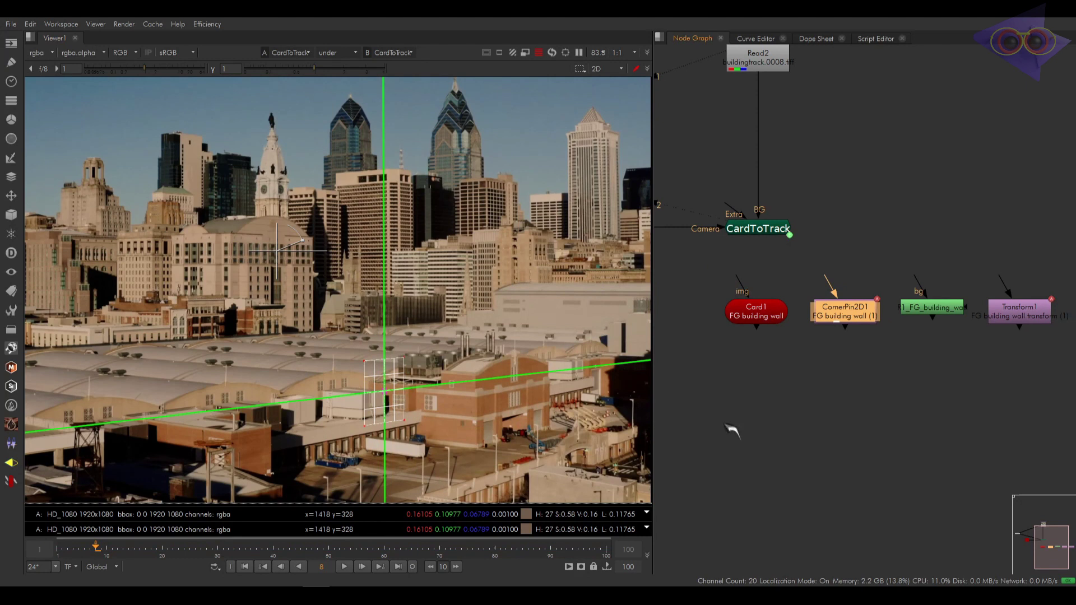
Step: Inspect the generated Roto's root layer transform with its keyed extra matrix, and close its properties
{"action": "double_click", "coordinate": [779, 344]}
{"action": "left_click", "coordinate": [784, 312]}
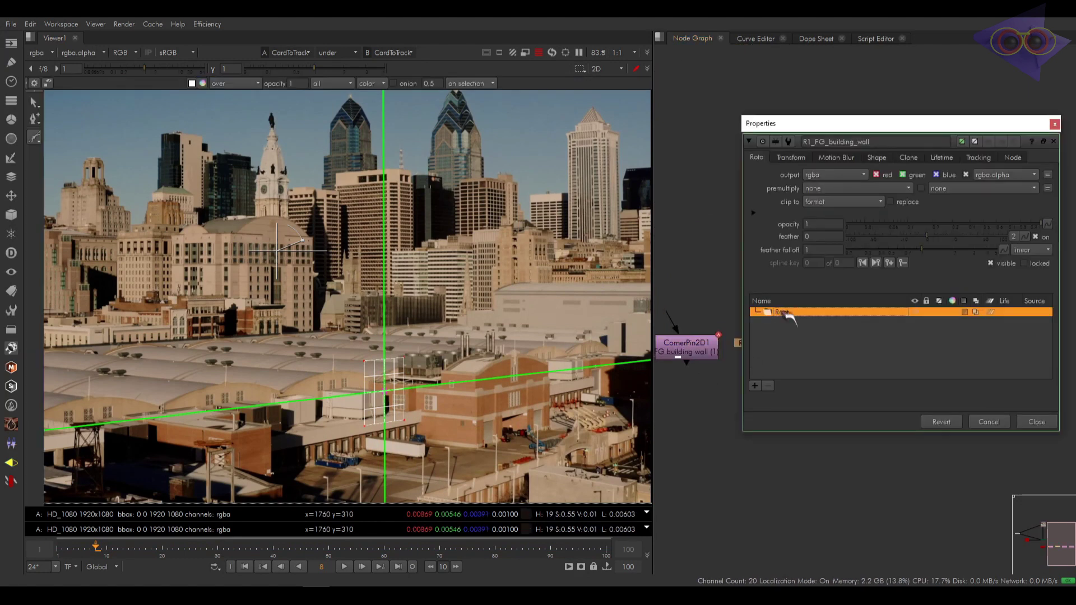
{"action": "left_click", "coordinate": [796, 159]}
{"action": "left_click", "coordinate": [754, 261]}
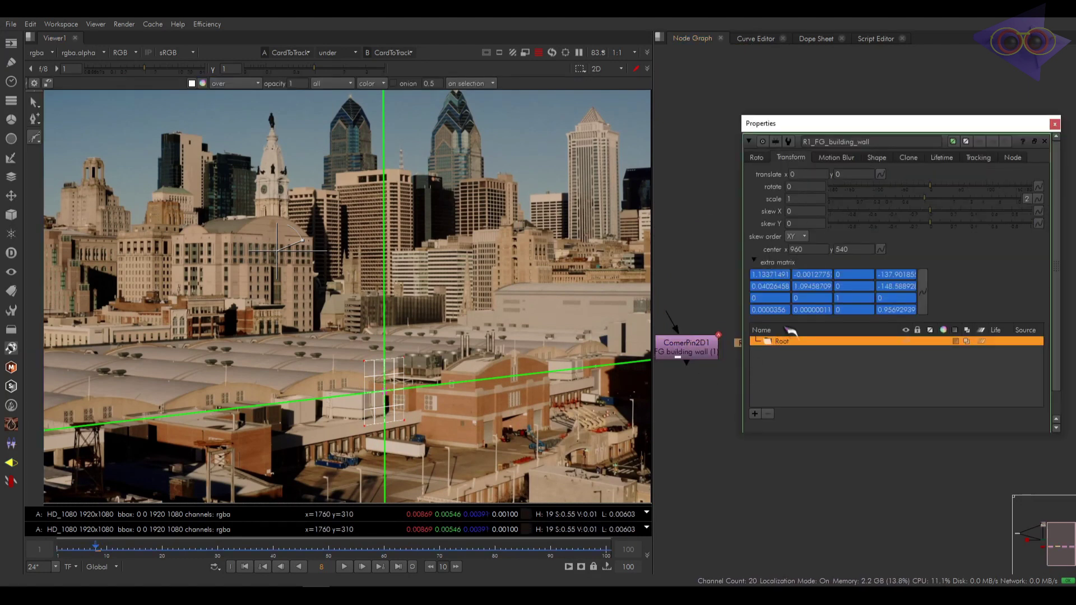
{"action": "left_click", "coordinate": [1057, 124]}
Step: Inspect the properties of the generated Transform1 and matrix-based CornerPin2D2 nodes, closing each one
{"action": "left_click", "coordinate": [861, 352]}
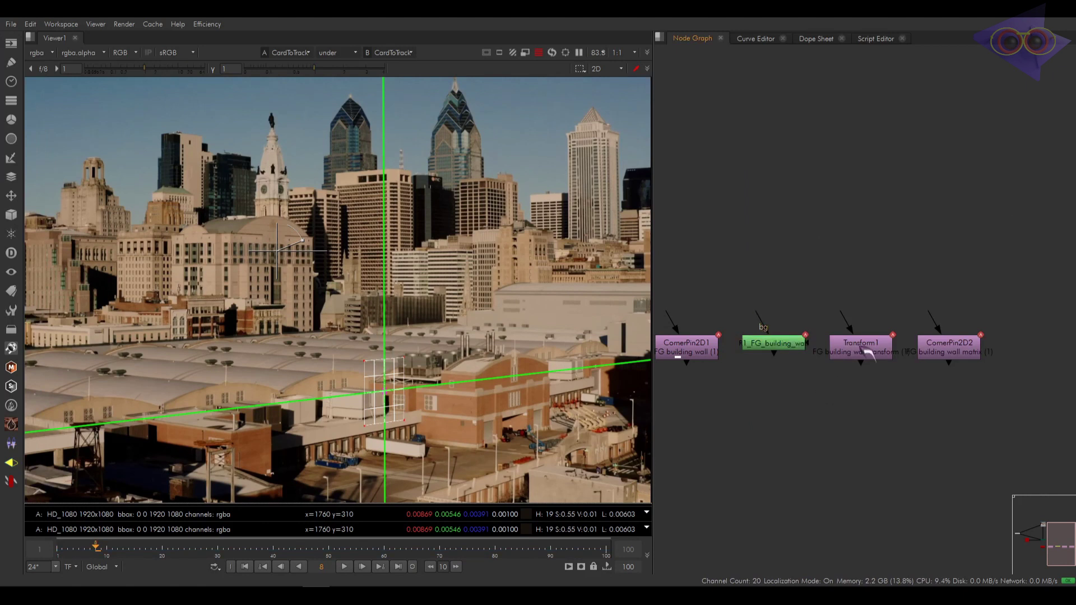
{"action": "double_click", "coordinate": [862, 354]}
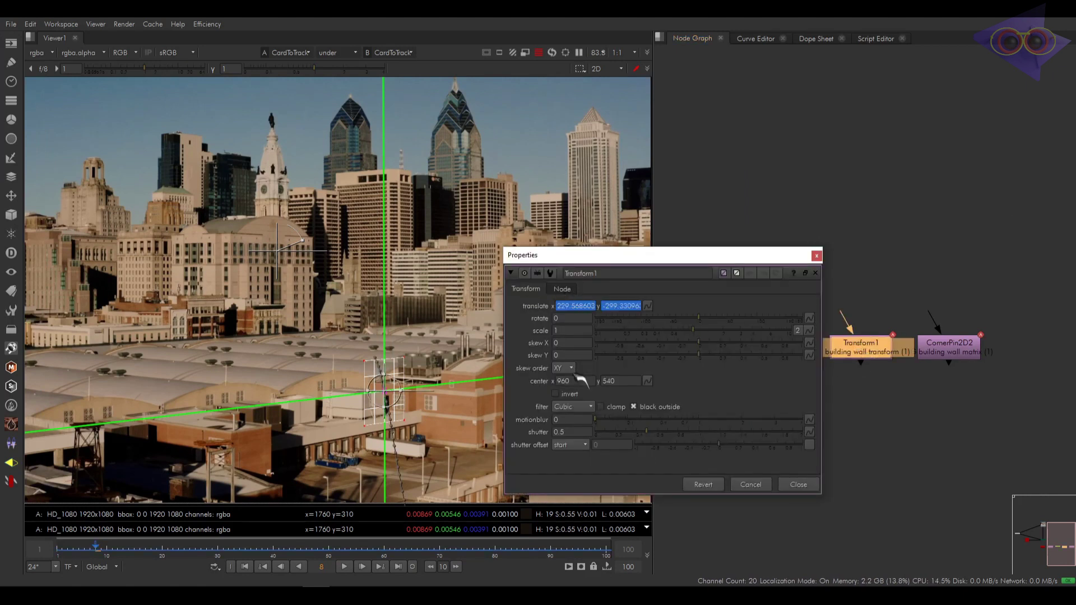
{"action": "left_click", "coordinate": [817, 256]}
{"action": "double_click", "coordinate": [935, 351]}
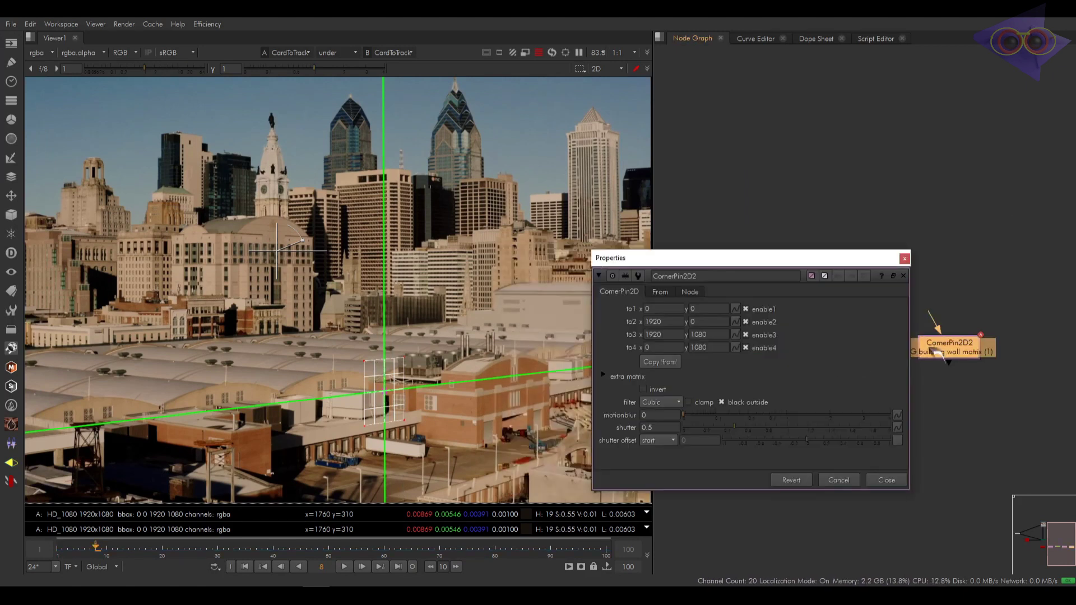
{"action": "left_click", "coordinate": [904, 259]}
Step: Delete the generated matrix corner pin CornerPin2D2 and the Transform1 node from the node graph
{"action": "scroll", "coordinate": [463, 397], "scroll_direction": "down", "scroll_amount": 3}
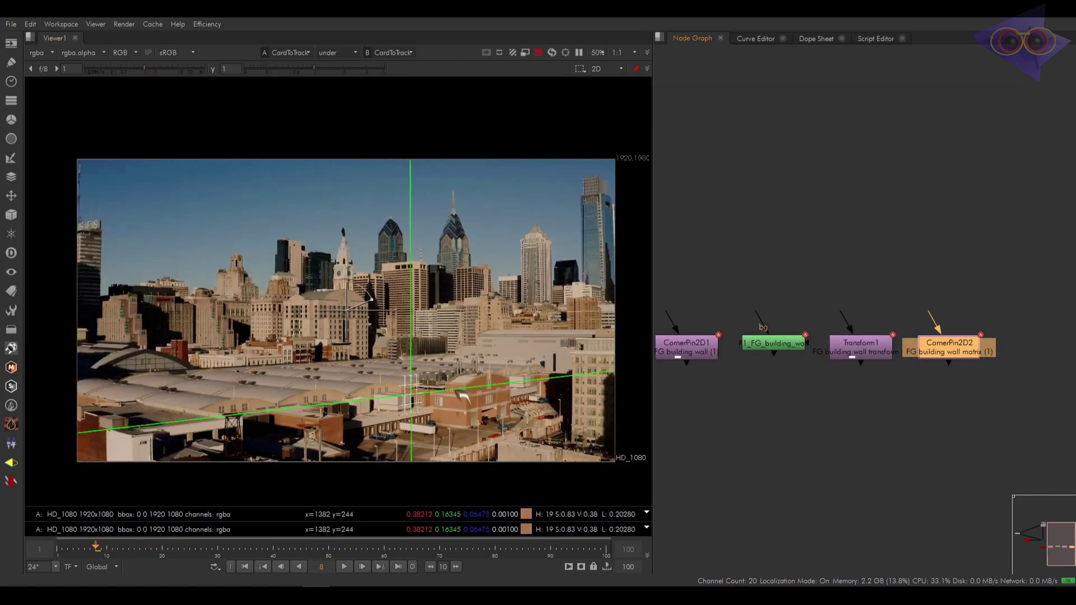
{"action": "left_click", "coordinate": [881, 357]}
{"action": "left_click", "coordinate": [903, 386]}
{"action": "left_click", "coordinate": [949, 354]}
{"action": "middle_click_drag", "start_coordinate": [948, 354], "coordinate": [989, 326]}
{"action": "scroll", "coordinate": [989, 327], "scroll_direction": "down", "scroll_amount": 2}
{"action": "key", "text": "Delete"}
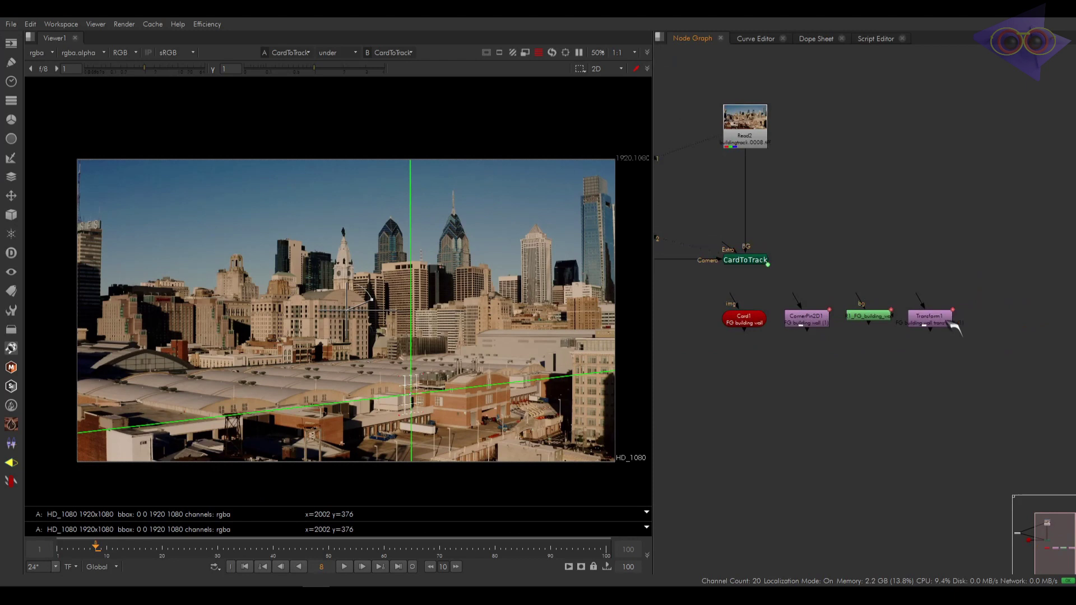
{"action": "left_click", "coordinate": [941, 322]}
{"action": "key", "text": "Delete"}
Step: Delete the generated Card1 and CornerPin2D1 nodes, keeping only the building wall Roto
{"action": "left_click", "coordinate": [810, 322]}
{"action": "left_click_drag", "start_coordinate": [761, 323], "coordinate": [756, 383]}
{"action": "key", "text": "Delete"}
{"action": "left_click", "coordinate": [877, 328]}
{"action": "left_click_drag", "start_coordinate": [881, 323], "coordinate": [853, 377]}
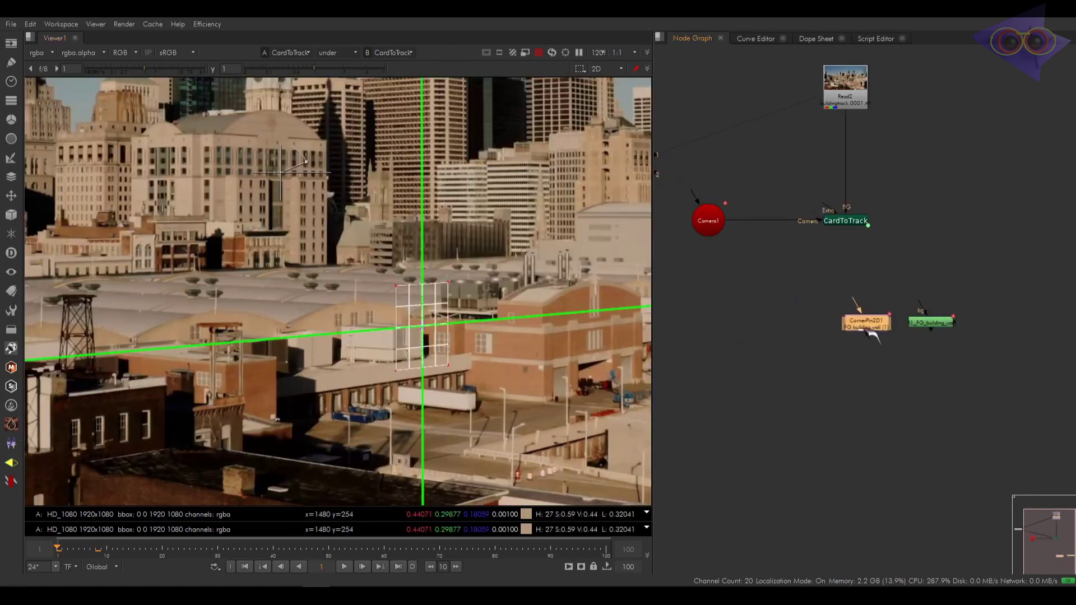
{"action": "key", "text": "Delete"}
Step: Open the R1_FG_building_wall Roto properties, set the node apart from the others, and delete the CardToTrack node
{"action": "left_click_drag", "start_coordinate": [932, 329], "coordinate": [905, 283]}
{"action": "double_click", "coordinate": [900, 275]}
{"action": "left_click", "coordinate": [757, 158]}
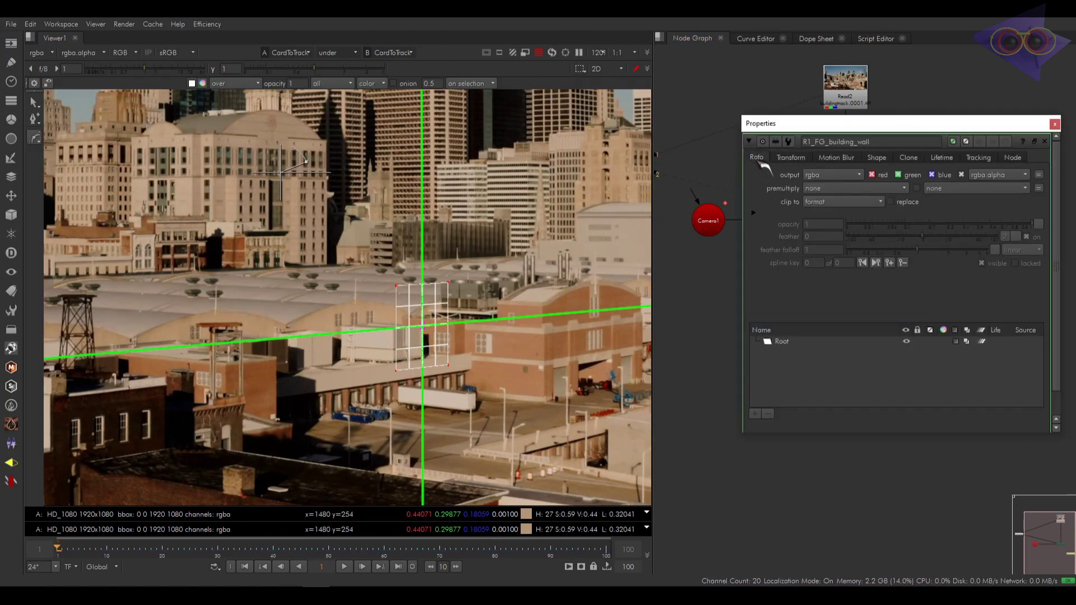
{"action": "left_click_drag", "start_coordinate": [1028, 122], "coordinate": [984, 296]}
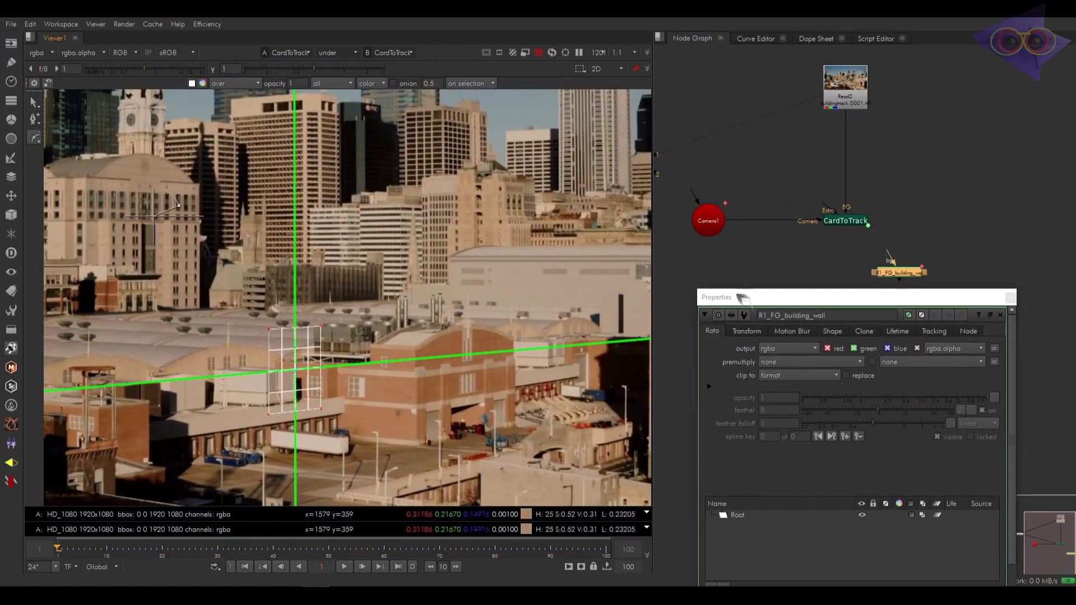
{"action": "left_click_drag", "start_coordinate": [911, 275], "coordinate": [965, 166]}
{"action": "left_click", "coordinate": [845, 221]}
{"action": "key", "text": "Delete"}
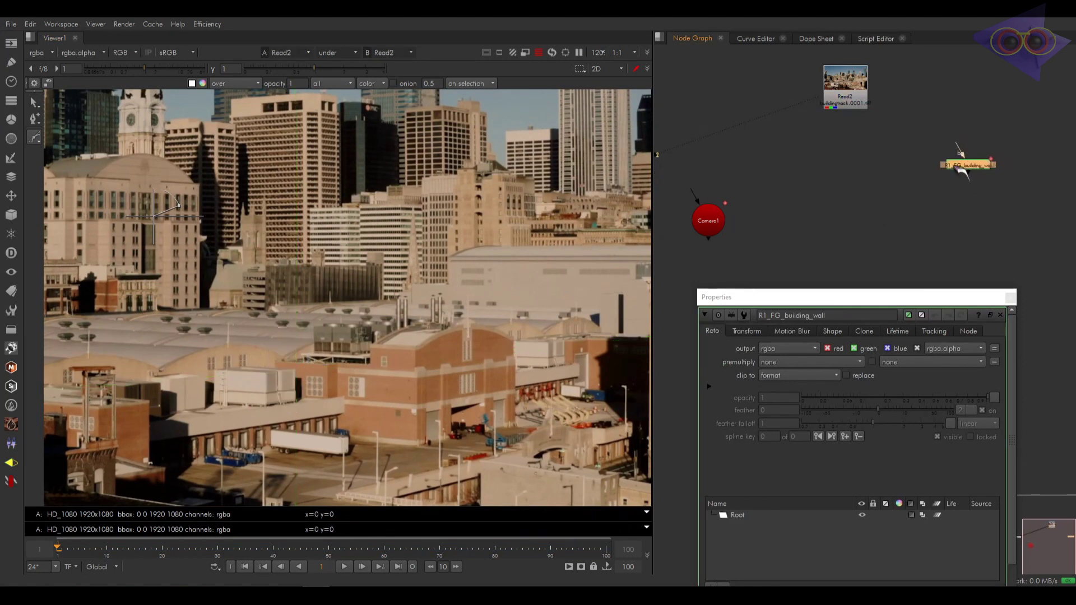
Step: Draw a closed four-point Bezier around the upper side face of the white rooftop unit at frame 1
{"action": "scroll", "coordinate": [308, 482], "scroll_direction": "up", "scroll_amount": 5}
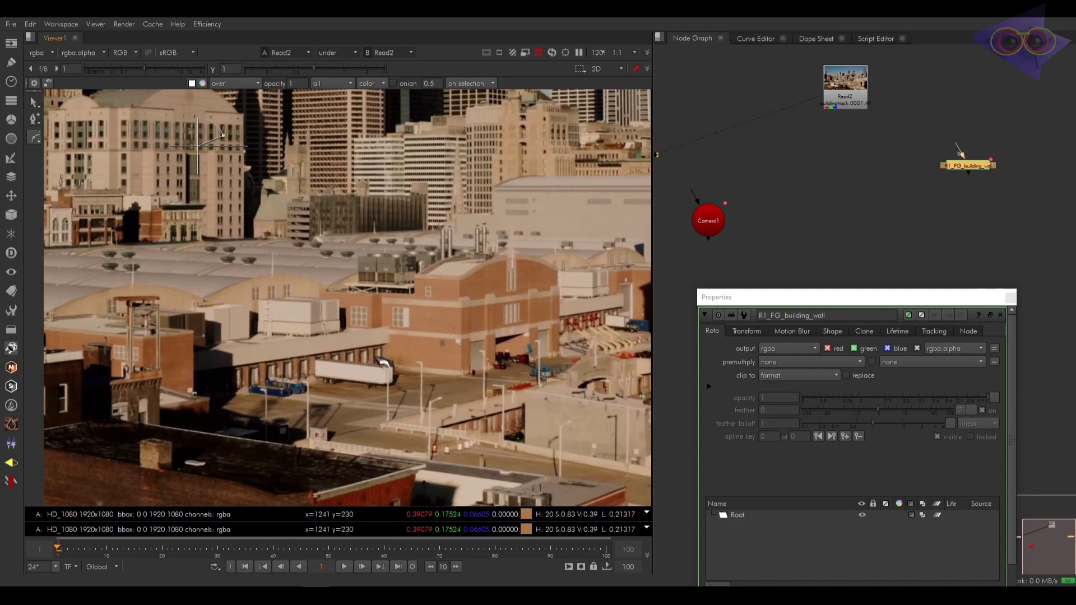
{"action": "scroll", "coordinate": [325, 247], "scroll_direction": "up", "scroll_amount": 5}
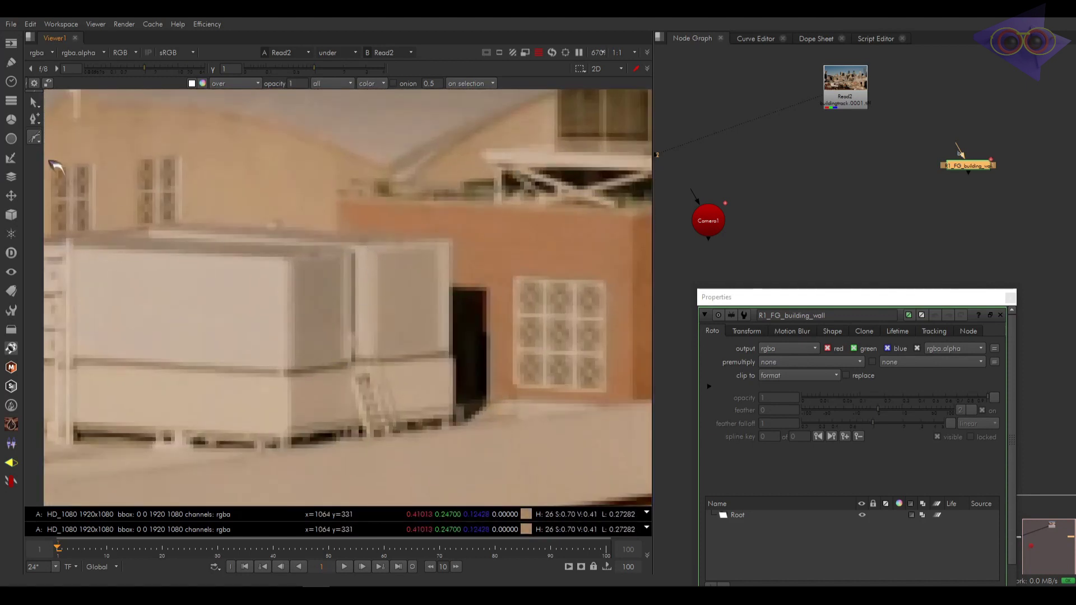
{"action": "left_click", "coordinate": [354, 246]}
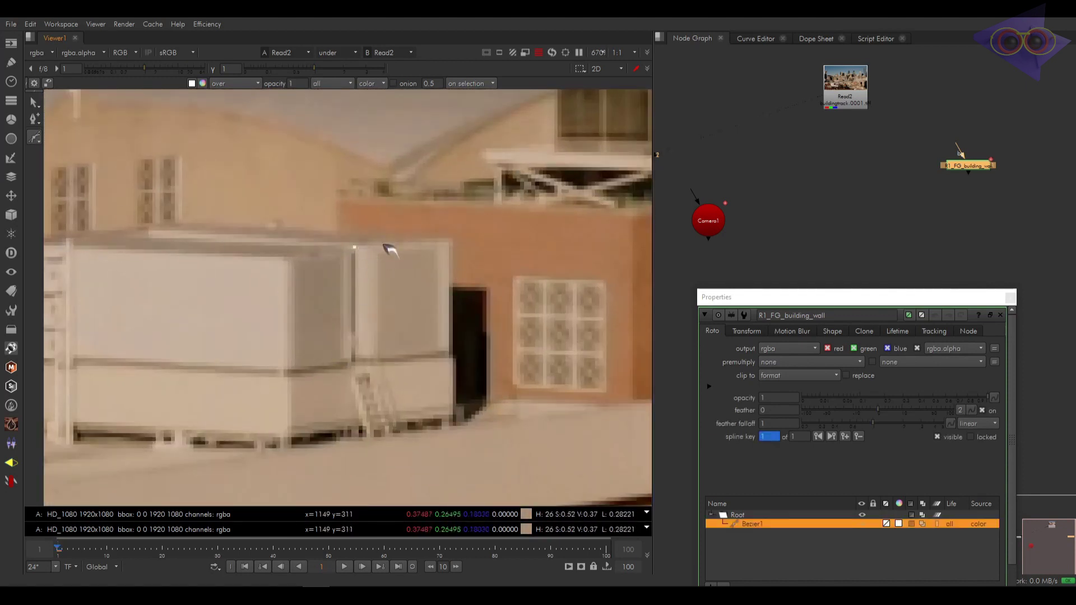
{"action": "left_click", "coordinate": [452, 240]}
{"action": "left_click", "coordinate": [453, 356]}
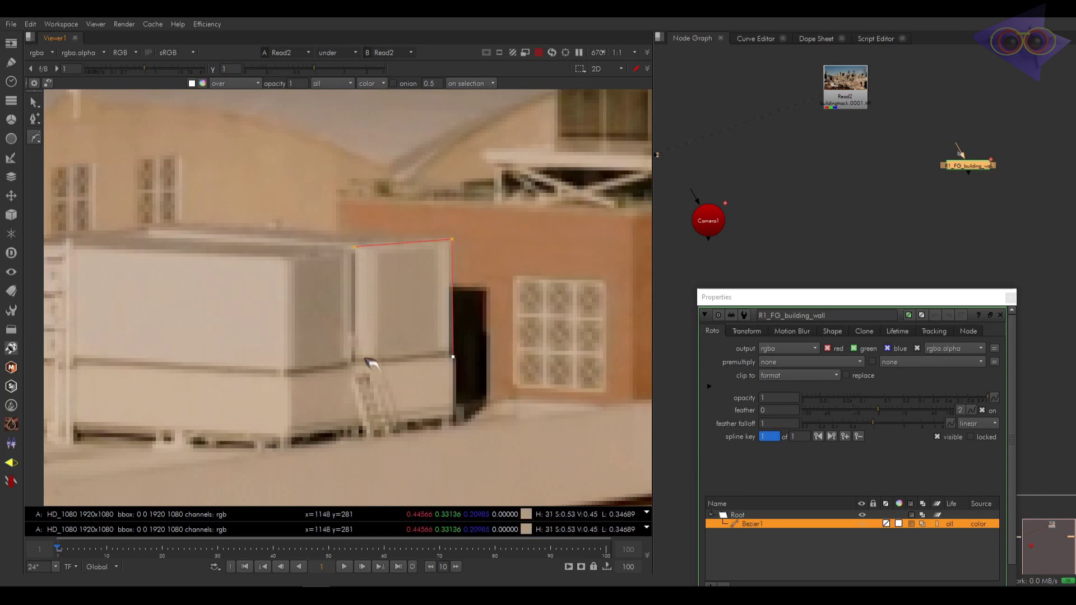
{"action": "left_click", "coordinate": [353, 364]}
{"action": "left_click", "coordinate": [354, 248]}
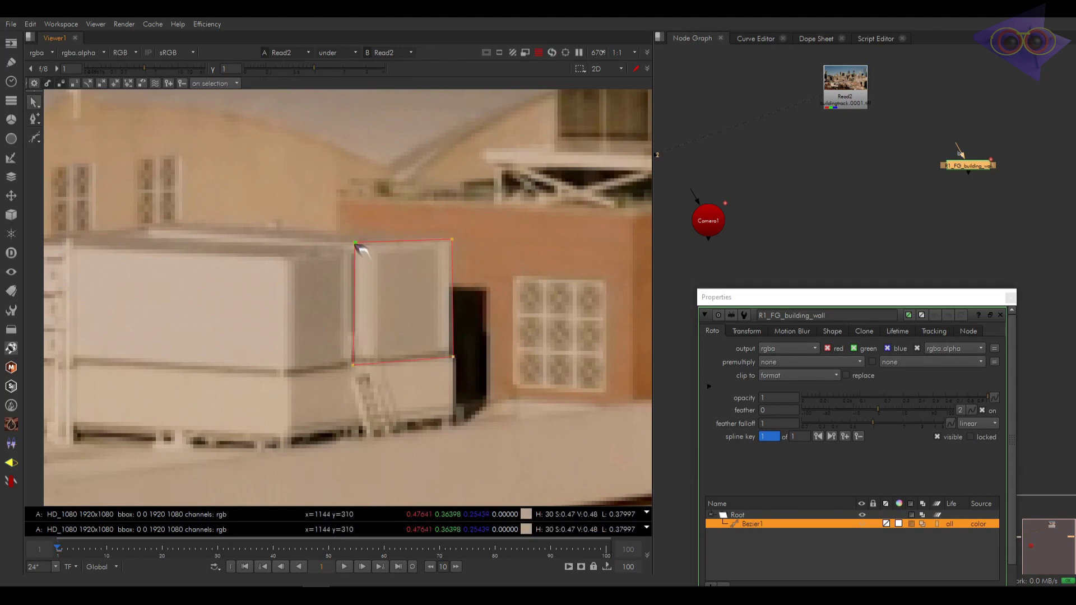
{"action": "scroll", "coordinate": [362, 250], "scroll_direction": "down", "scroll_amount": 4}
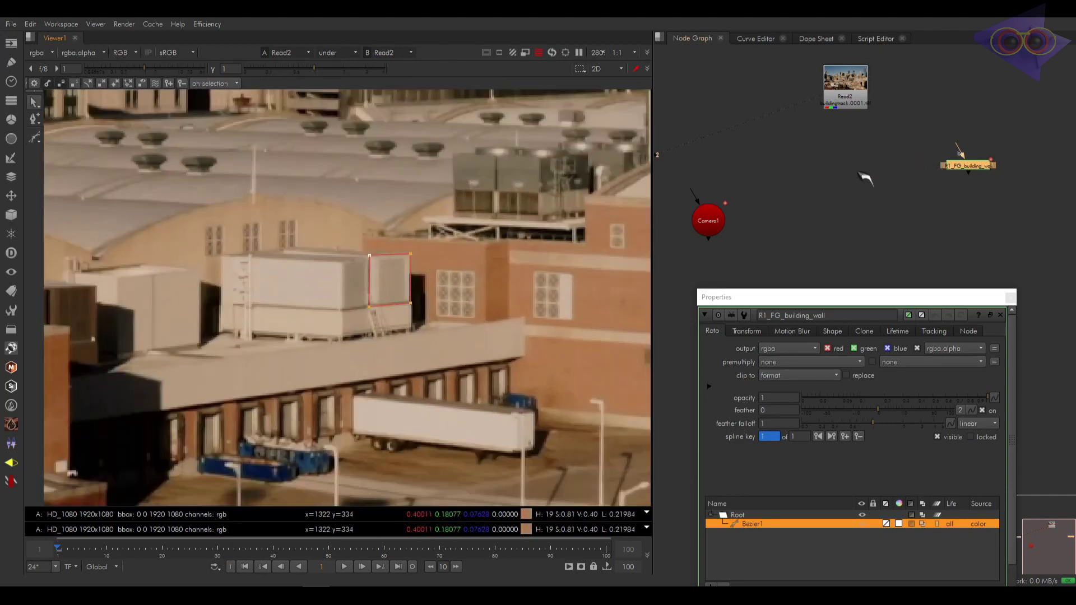
Step: Merge the Roto over the Read2 building footage and view the Merge result
{"action": "left_click", "coordinate": [852, 180]}
{"action": "key", "text": "m"}
{"action": "left_click_drag", "start_coordinate": [845, 162], "coordinate": [852, 101]}
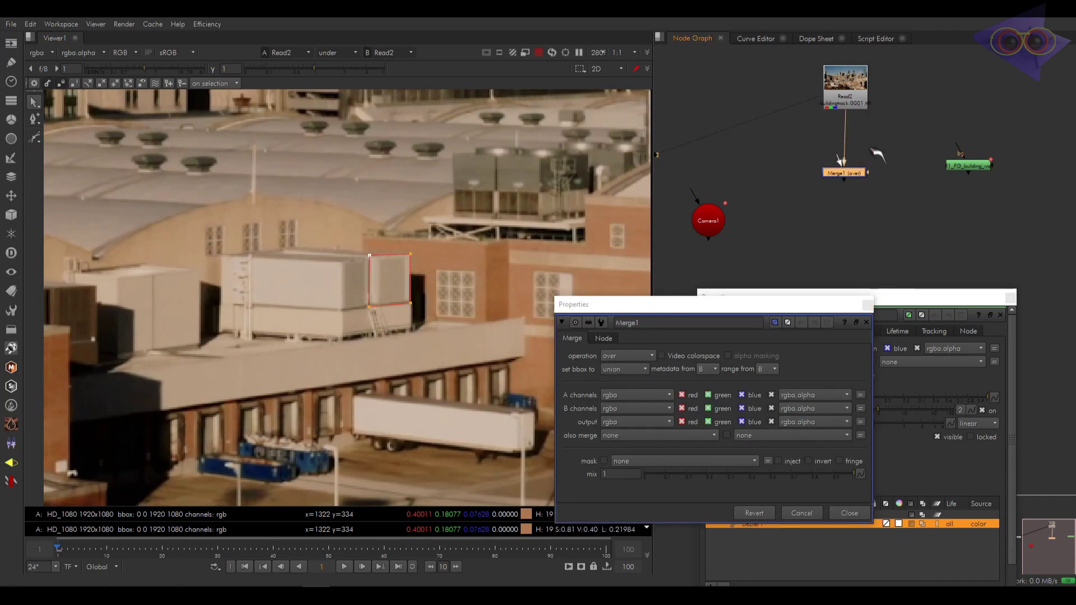
{"action": "left_click_drag", "start_coordinate": [868, 173], "coordinate": [972, 178]}
{"action": "left_click", "coordinate": [850, 178]}
{"action": "key", "text": "1"}
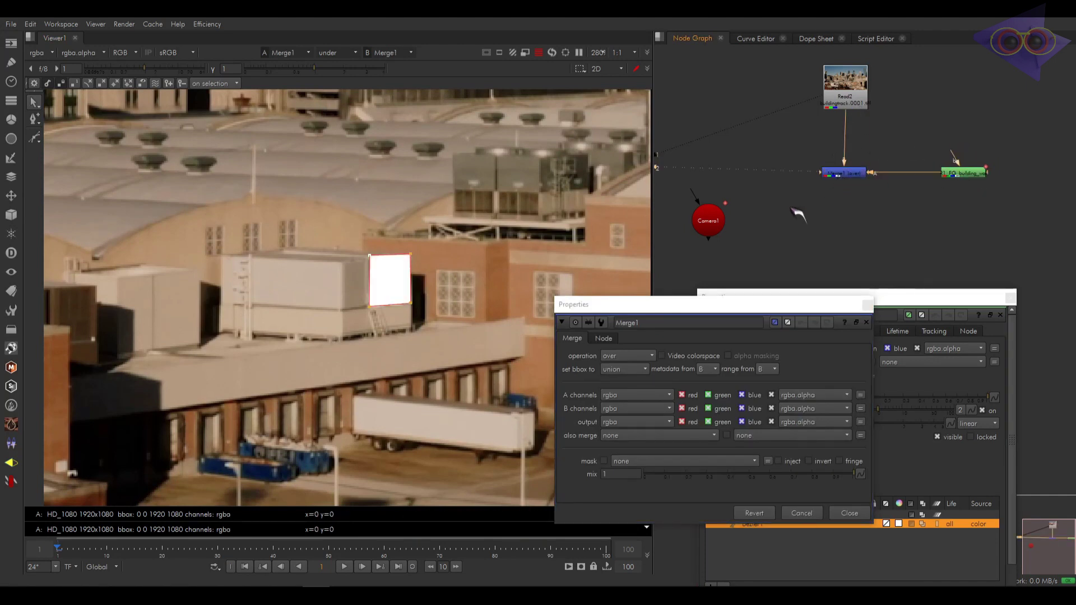
Step: Play the merged footage from frame 1 to frame 16 to check that the white shape follows the rooftop unit
{"action": "scroll", "coordinate": [403, 336], "scroll_direction": "down", "scroll_amount": 3}
{"action": "scroll", "coordinate": [402, 318], "scroll_direction": "down", "scroll_amount": 3}
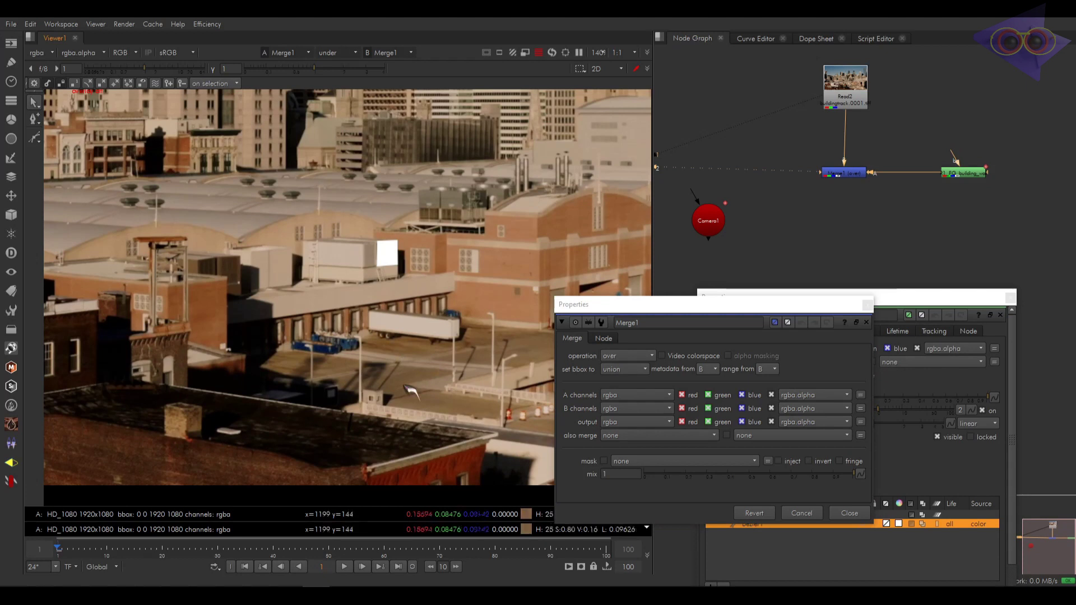
{"action": "left_click", "coordinate": [344, 567]}
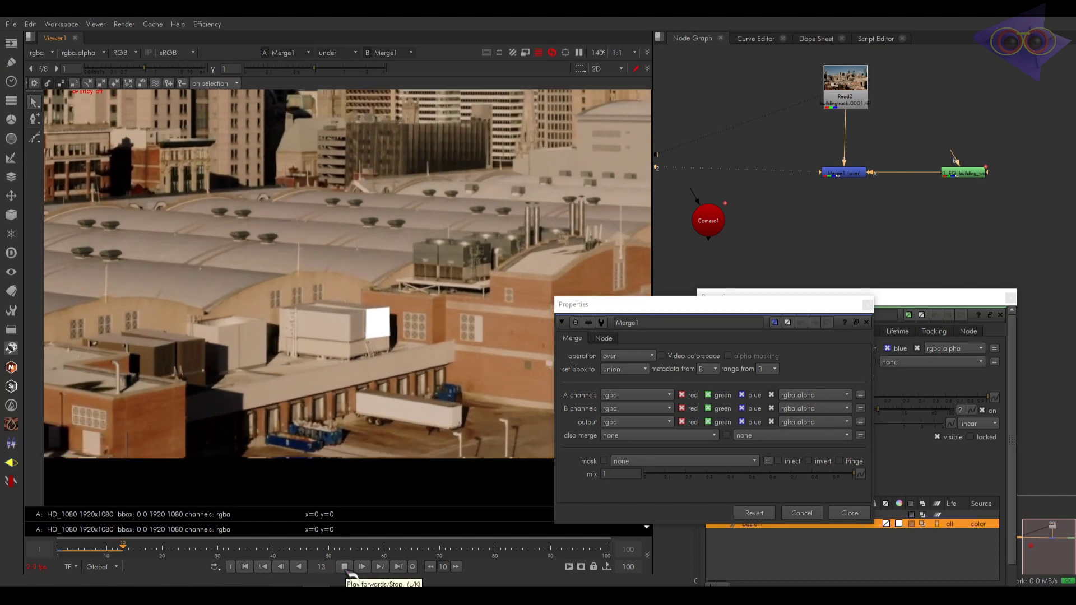
{"action": "left_click", "coordinate": [346, 567]}
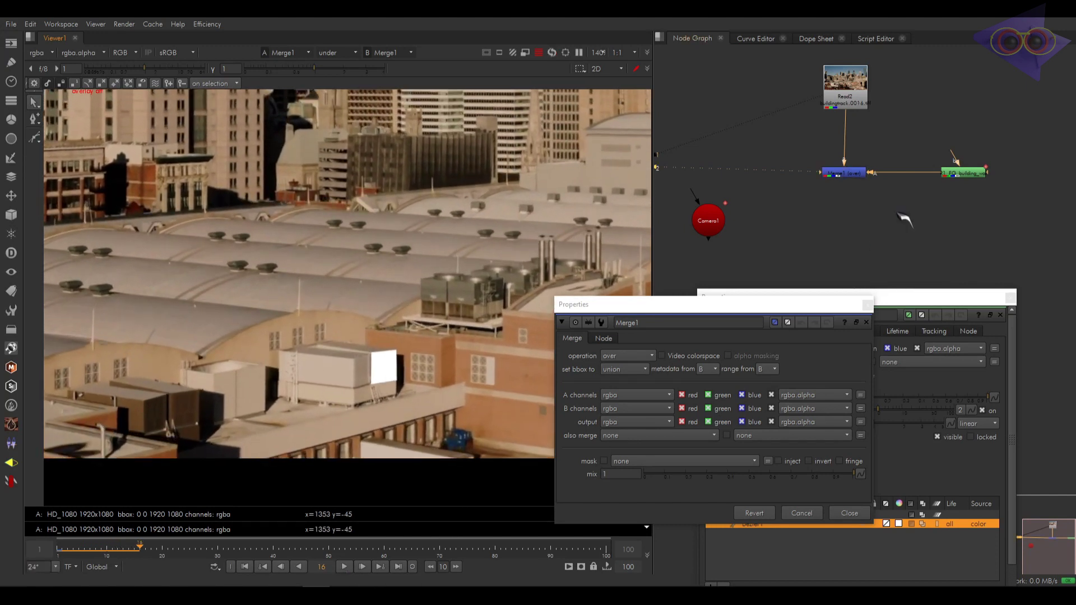
Step: Turn on motion blur for the Bezier shape and review its tracking up to frame 22, returning to frame 11
{"action": "left_click", "coordinate": [942, 532]}
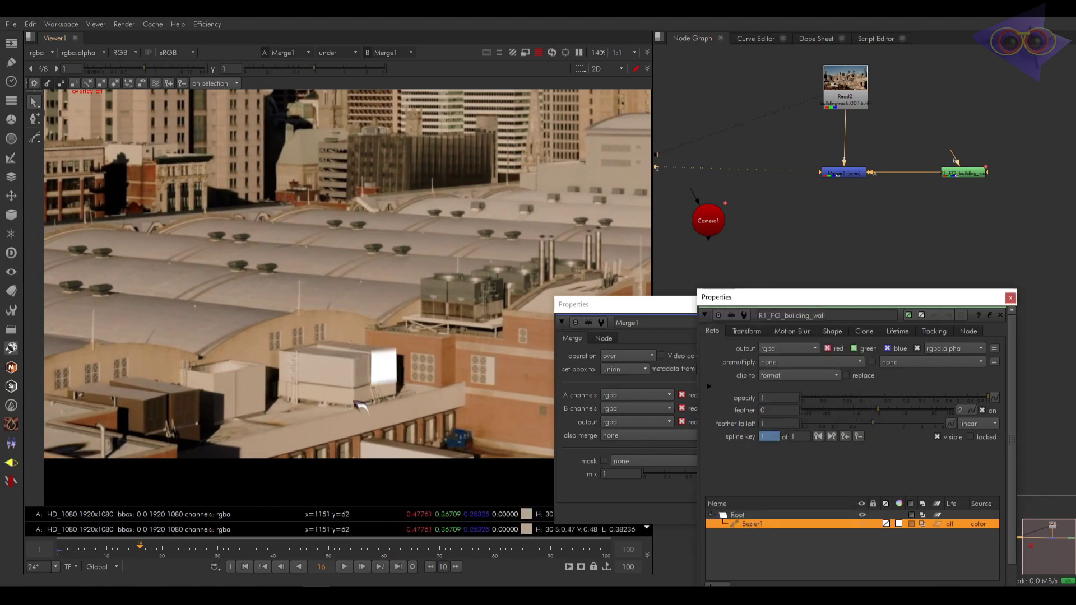
{"action": "scroll", "coordinate": [372, 380], "scroll_direction": "up", "scroll_amount": 3}
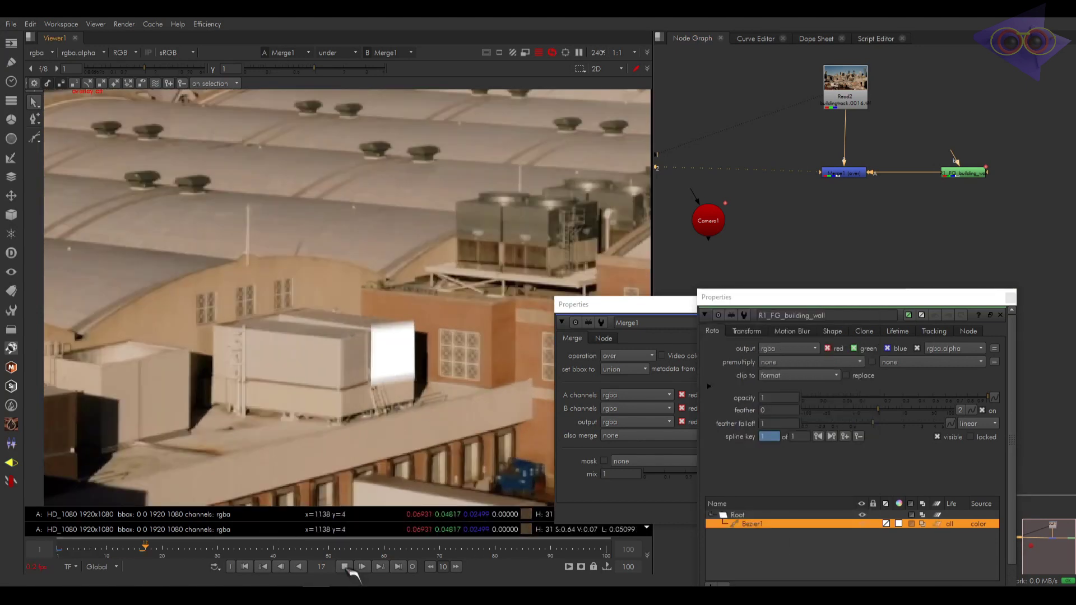
{"action": "scroll", "coordinate": [395, 414], "scroll_direction": "down", "scroll_amount": 5}
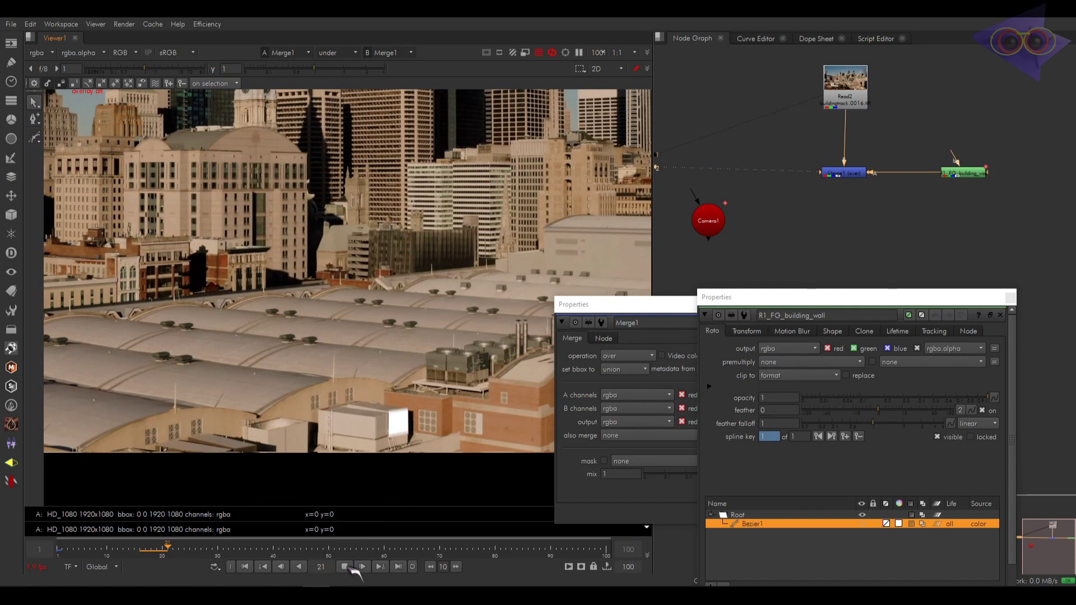
{"action": "left_click", "coordinate": [346, 567]}
{"action": "scroll", "coordinate": [382, 401], "scroll_direction": "up", "scroll_amount": 4}
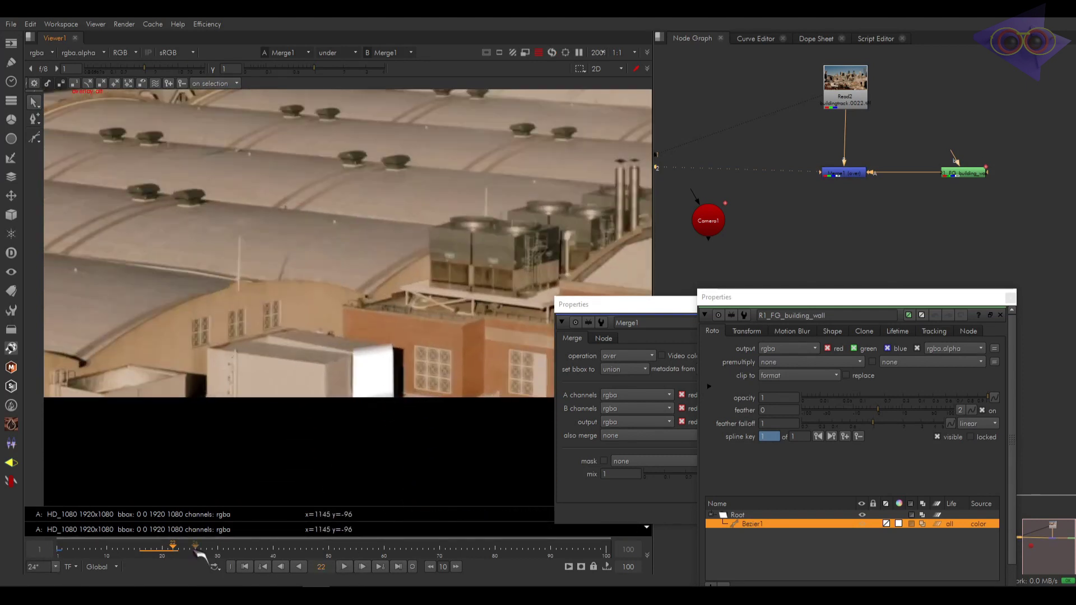
{"action": "left_click_drag", "start_coordinate": [199, 555], "coordinate": [163, 552]}
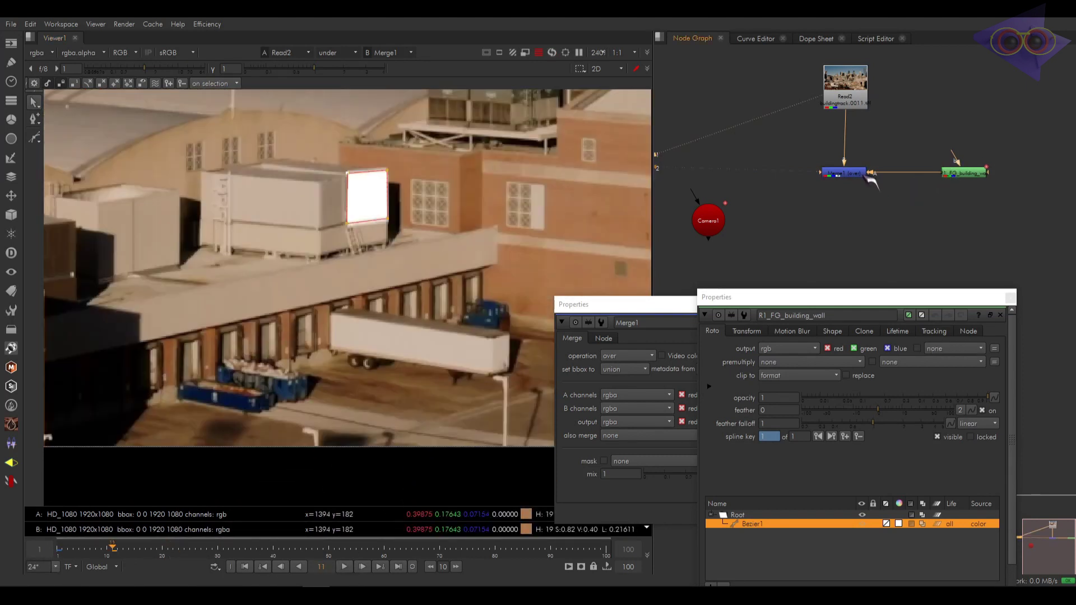
Step: Delete the Merge node and select the Roto to examine its outline over the plate at frame 11
{"action": "key", "text": "Delete"}
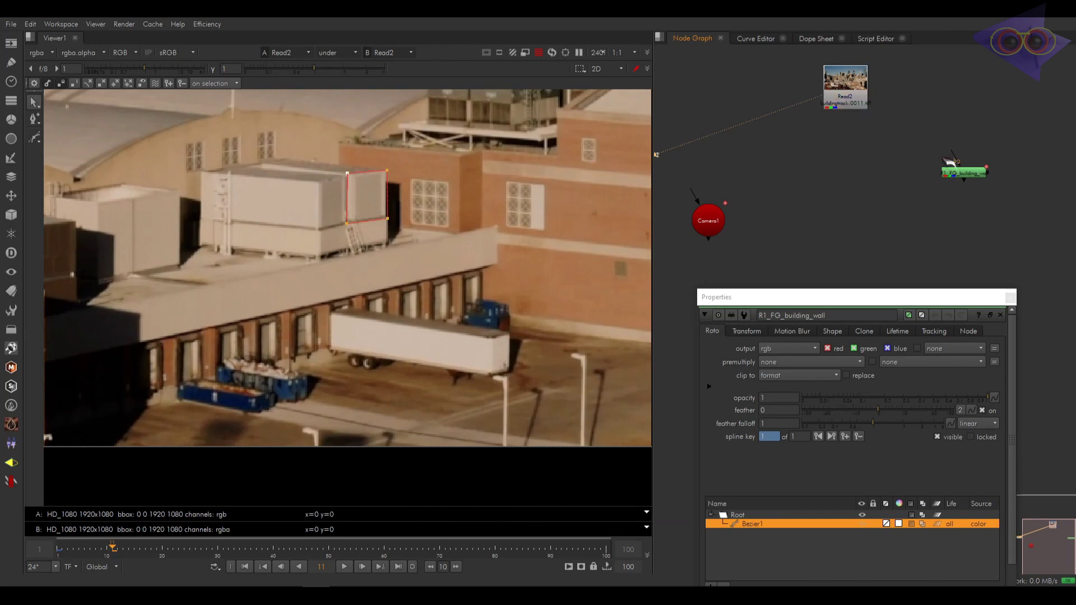
{"action": "left_click", "coordinate": [963, 173]}
{"action": "scroll", "coordinate": [381, 205], "scroll_direction": "up", "scroll_amount": 3}
{"action": "scroll", "coordinate": [381, 204], "scroll_direction": "up", "scroll_amount": 1}
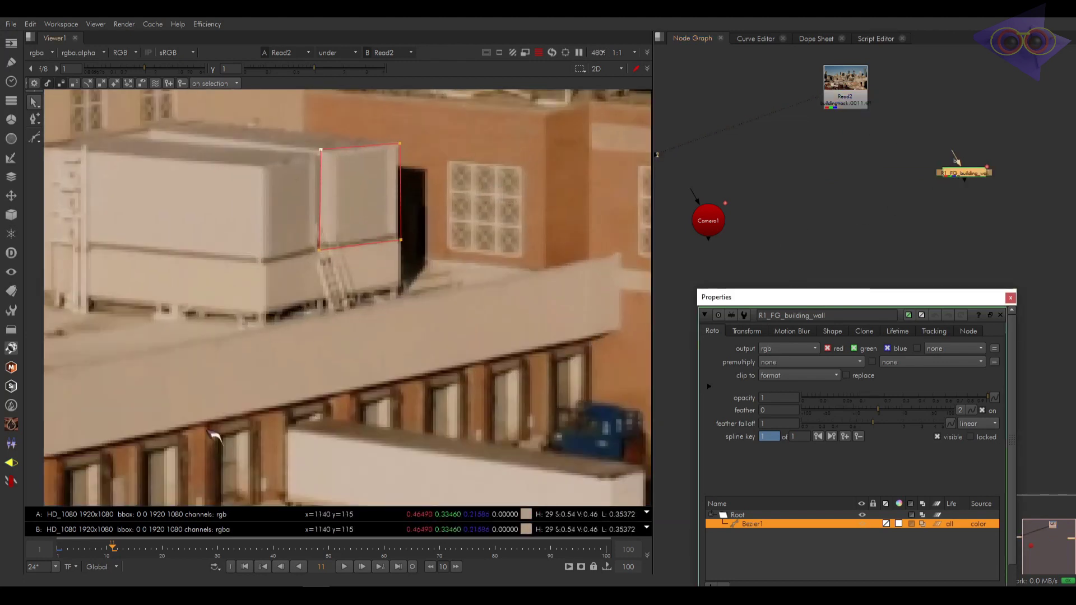
Step: Check the Roto outline against the rooftop unit at frames 18 and 8
{"action": "left_click_drag", "start_coordinate": [112, 552], "coordinate": [151, 549]}
{"action": "middle_click_drag", "start_coordinate": [306, 490], "coordinate": [301, 395]}
{"action": "scroll", "coordinate": [313, 387], "scroll_direction": "down", "scroll_amount": 2}
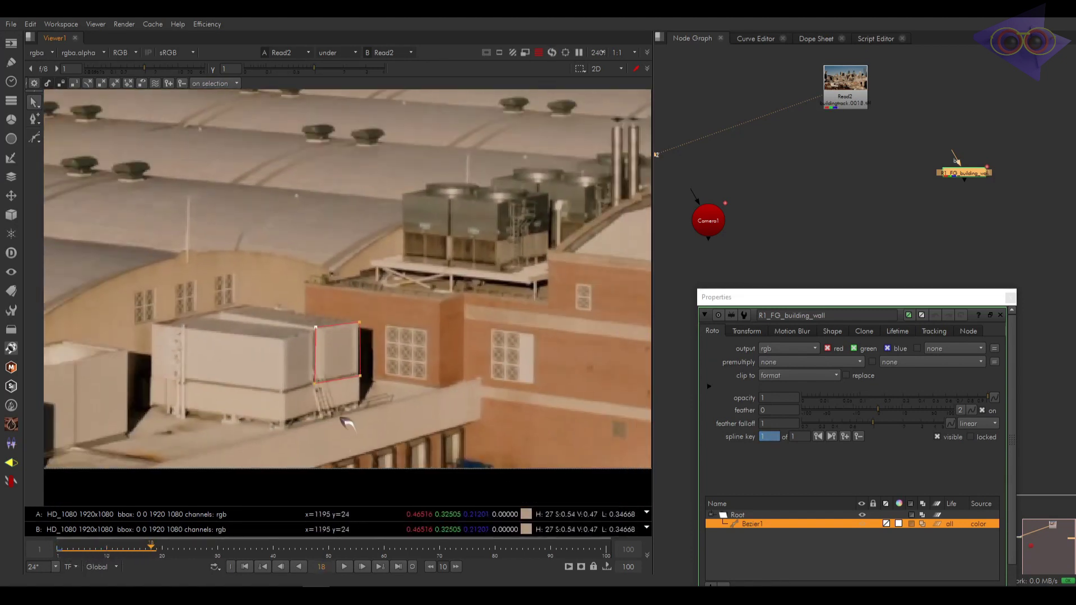
{"action": "left_click_drag", "start_coordinate": [157, 554], "coordinate": [96, 553]}
{"action": "scroll", "coordinate": [370, 316], "scroll_direction": "down", "scroll_amount": 3}
{"action": "middle_click_drag", "start_coordinate": [375, 257], "coordinate": [440, 411]}
{"action": "scroll", "coordinate": [440, 411], "scroll_direction": "down", "scroll_amount": 3}
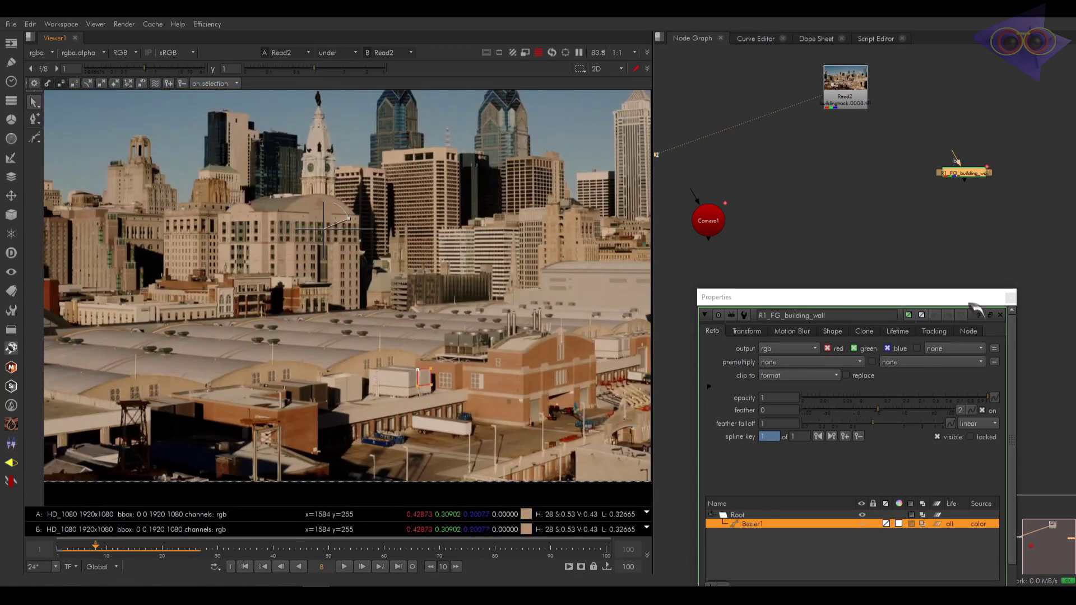
Step: Close the Roto's properties and delete the R1_FG_building_wall node
{"action": "left_click", "coordinate": [1010, 299]}
{"action": "left_click_drag", "start_coordinate": [906, 236], "coordinate": [1038, 116]}
{"action": "key", "text": "Delete"}
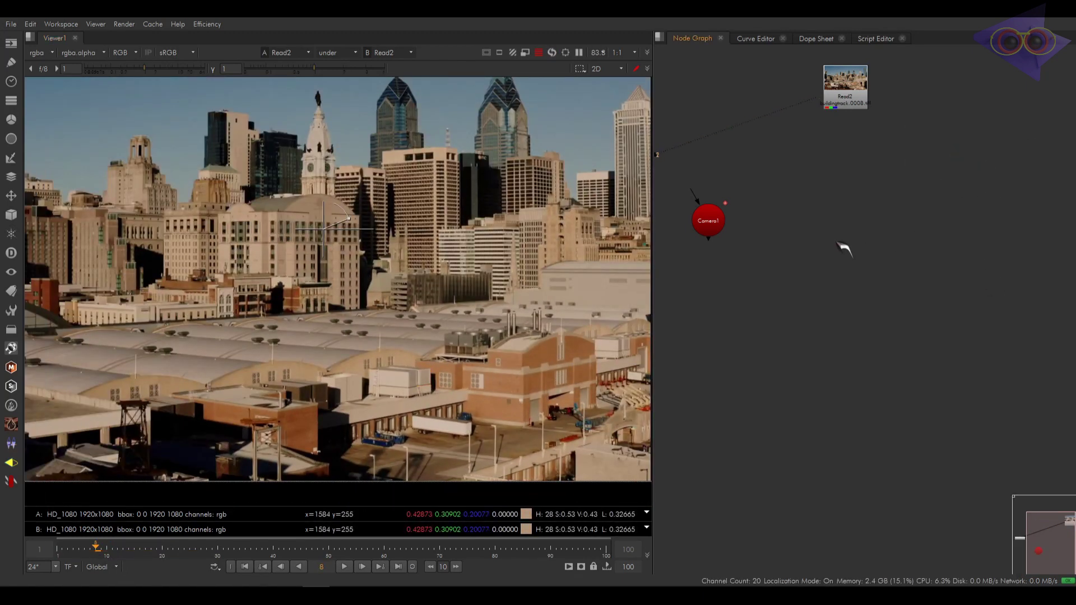
Step: Add a new CardToTrack node to the node graph between Camera1 and Read2
{"action": "middle_click_drag", "start_coordinate": [837, 242], "coordinate": [848, 294]}
{"action": "scroll", "coordinate": [317, 274], "scroll_direction": "up", "scroll_amount": 4}
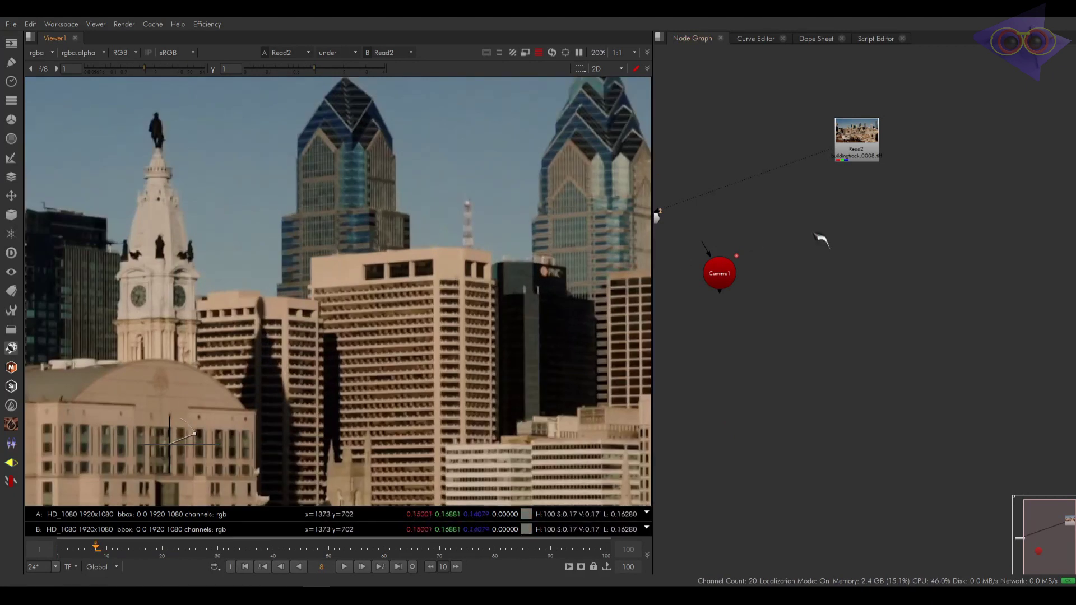
{"action": "key", "text": "Tab"}
{"action": "type", "text": "ca"}
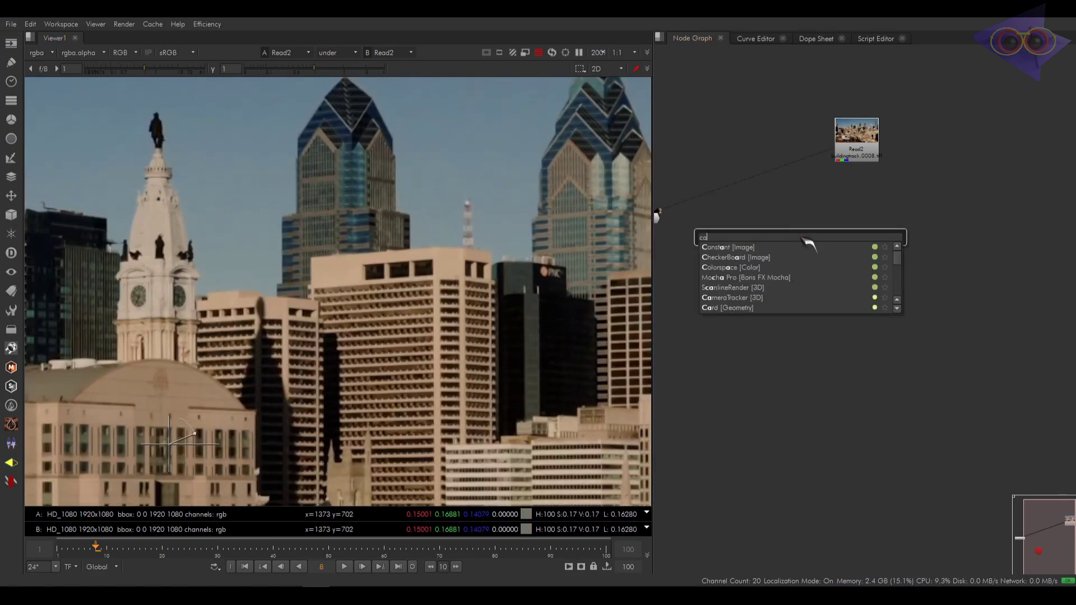
{"action": "type", "text": "rd"}
{"action": "key", "text": "Down"}
{"action": "key", "text": "Down"}
{"action": "key", "text": "Down"}
{"action": "key", "text": "Down"}
{"action": "key", "text": "Return"}
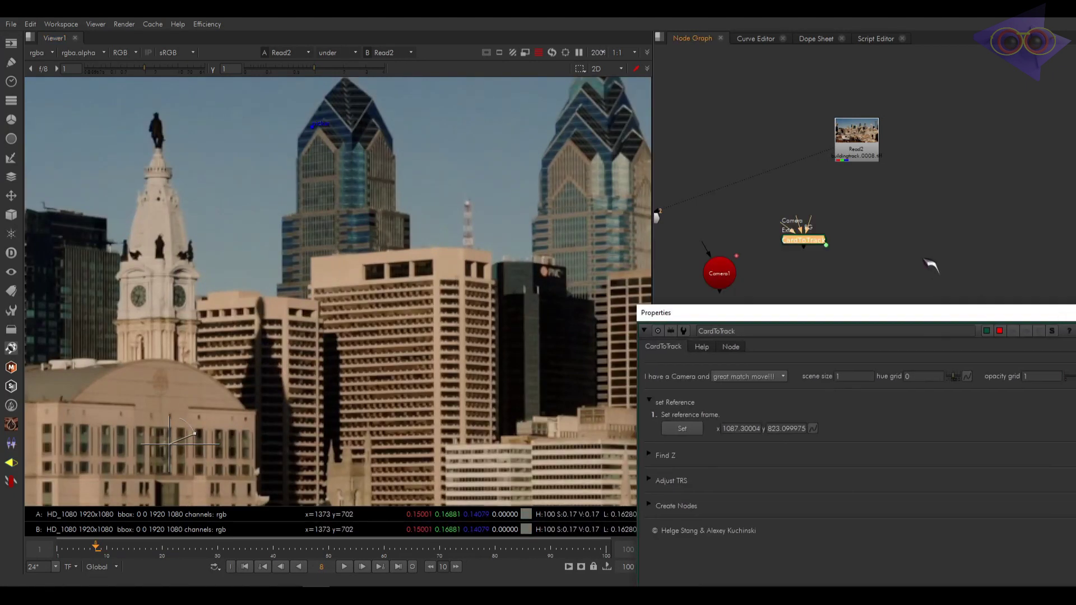
Step: Connect CardToTrack to Camera1 and the Read2 plate, keeping "great match move!!!" as the camera companion option
{"action": "middle_click_drag", "start_coordinate": [847, 256], "coordinate": [844, 207]}
{"action": "left_click_drag", "start_coordinate": [813, 194], "coordinate": [711, 218]}
{"action": "left_click_drag", "start_coordinate": [713, 217], "coordinate": [715, 216]}
{"action": "left_click_drag", "start_coordinate": [845, 206], "coordinate": [873, 226]}
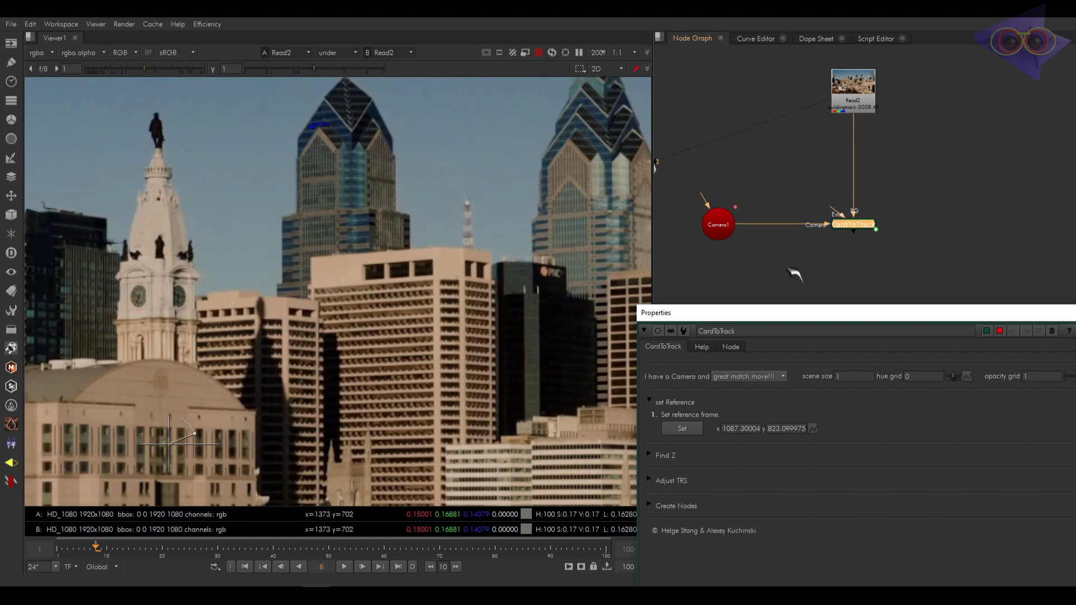
{"action": "left_click_drag", "start_coordinate": [787, 317], "coordinate": [753, 262]}
{"action": "left_click", "coordinate": [748, 320]}
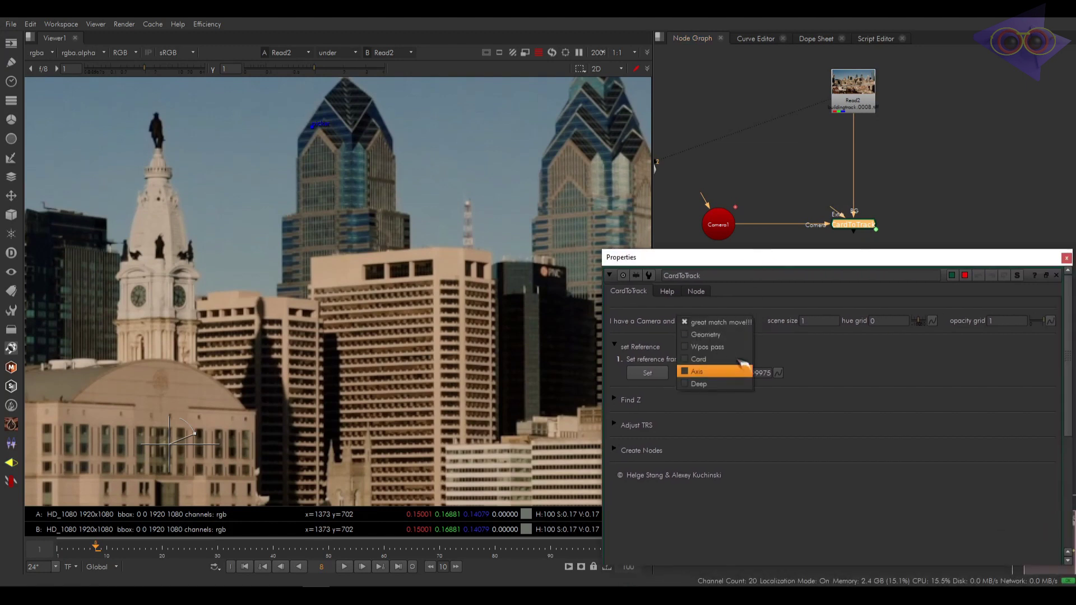
{"action": "left_click", "coordinate": [826, 190]}
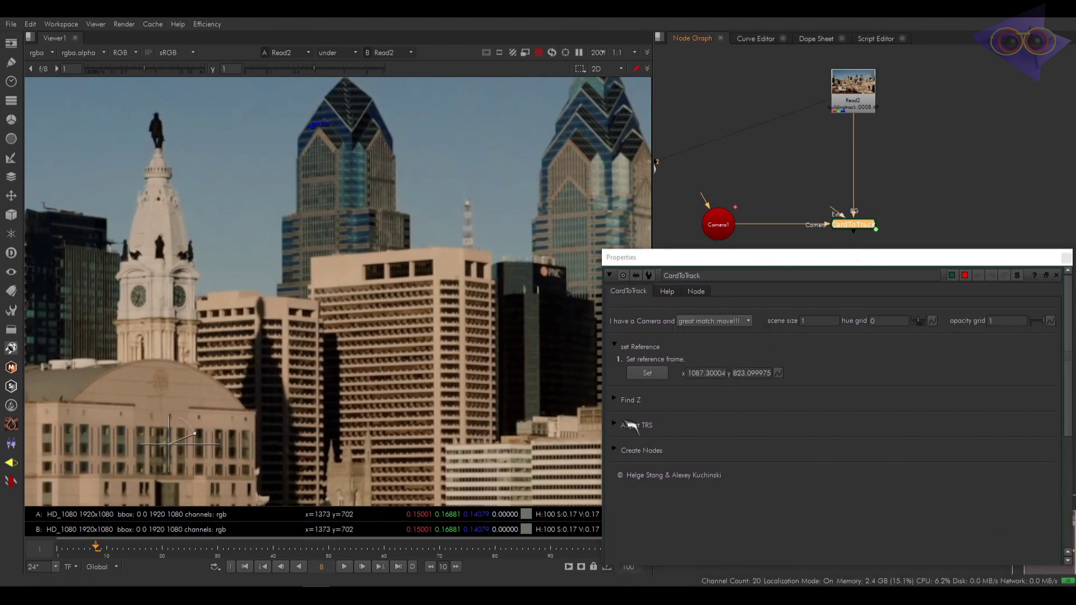
Step: At frame 40, place the picker on the PNC sign of the dark tower and set the reference frame
{"action": "scroll", "coordinate": [303, 165], "scroll_direction": "down", "scroll_amount": 4}
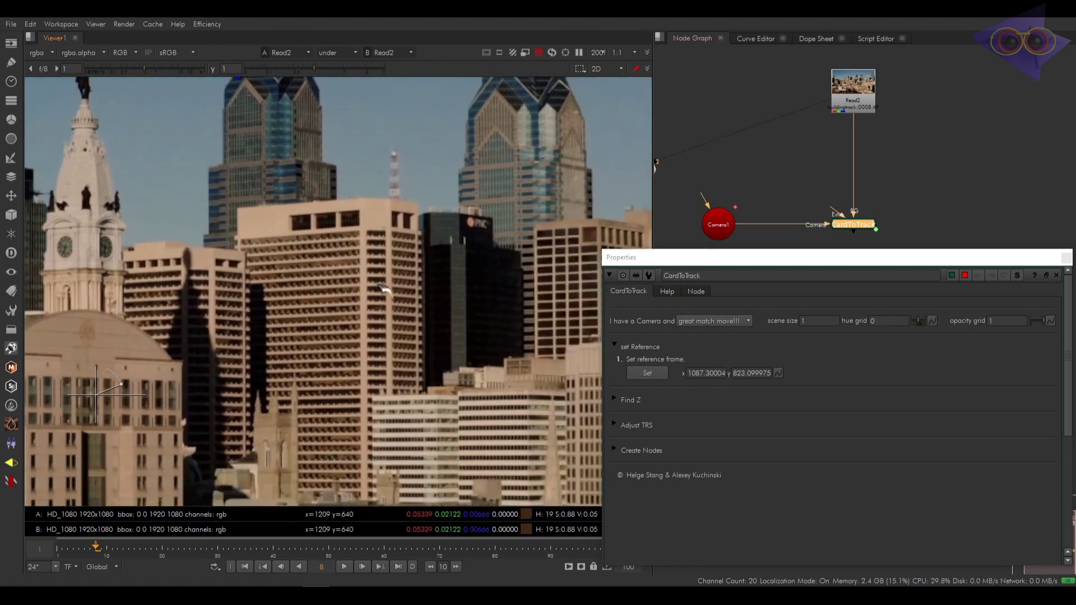
{"action": "scroll", "coordinate": [328, 293], "scroll_direction": "down", "scroll_amount": 2}
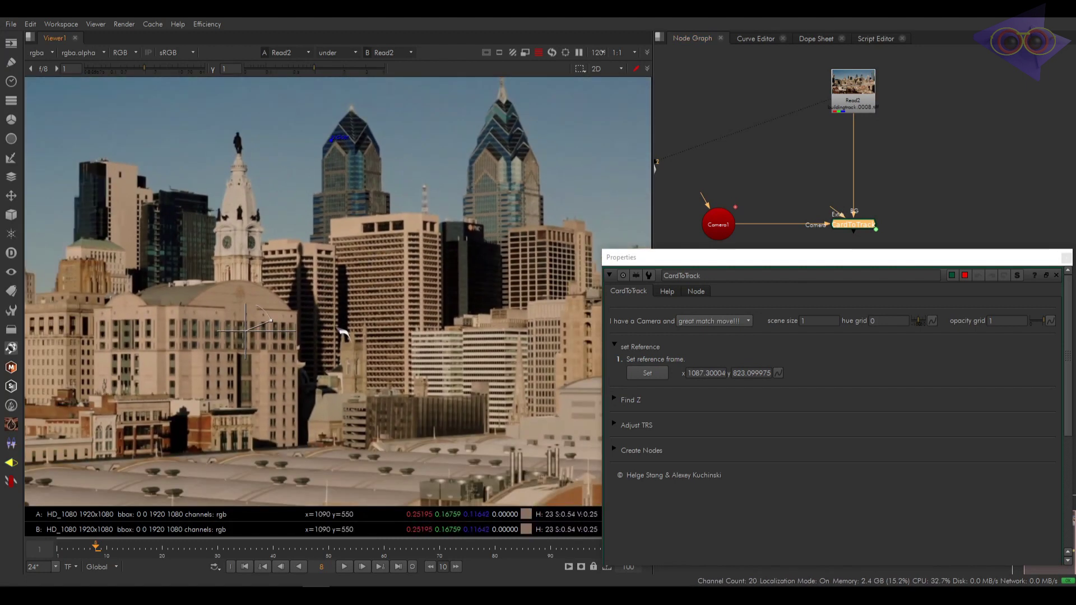
{"action": "scroll", "coordinate": [325, 291], "scroll_direction": "up", "scroll_amount": 4}
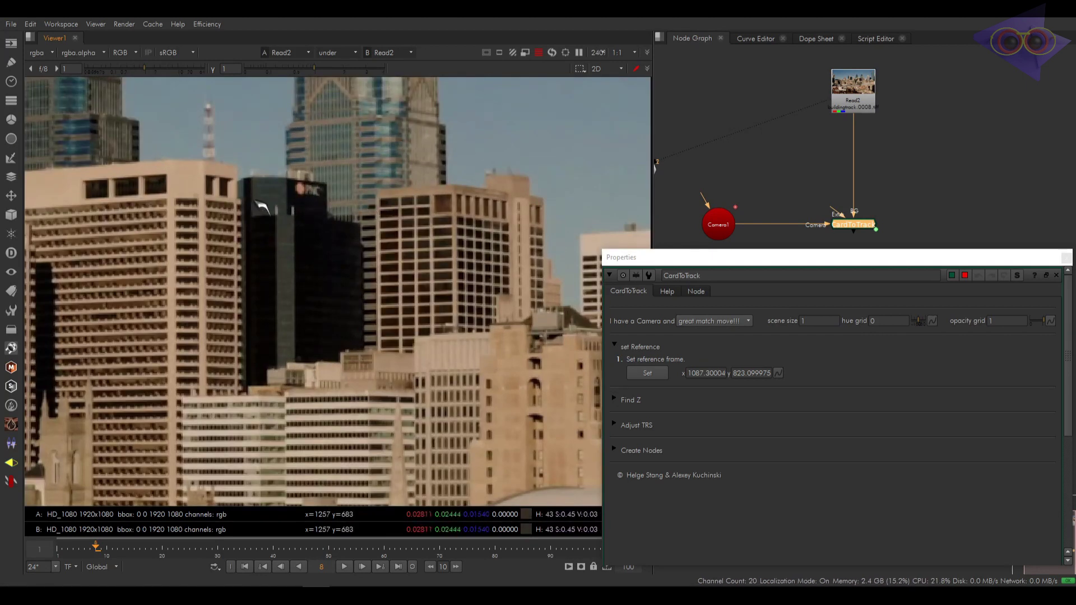
{"action": "scroll", "coordinate": [269, 241], "scroll_direction": "down", "scroll_amount": 1}
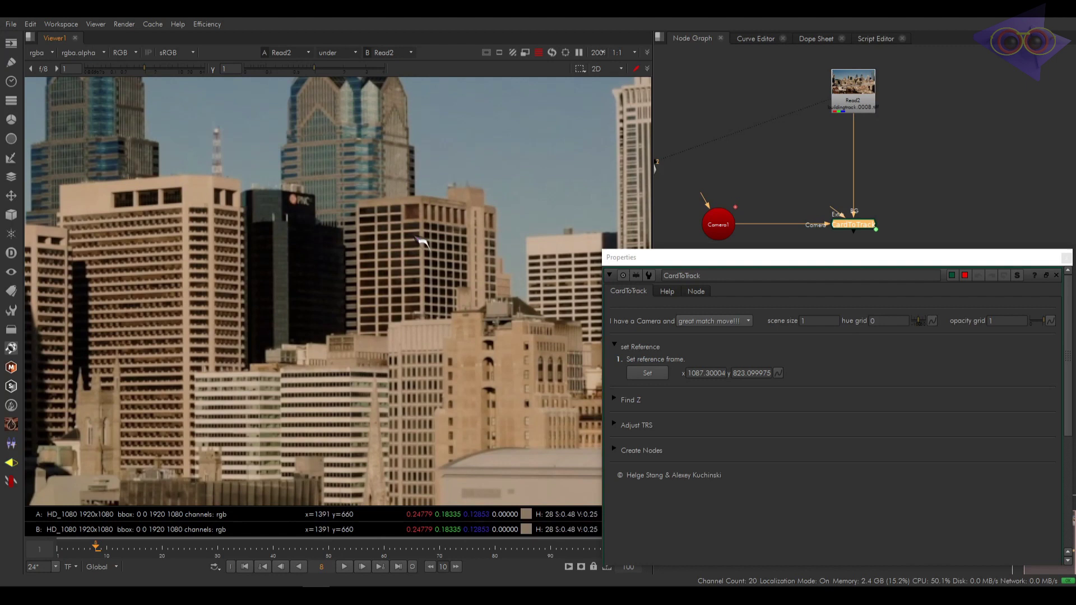
{"action": "key", "text": "f"}
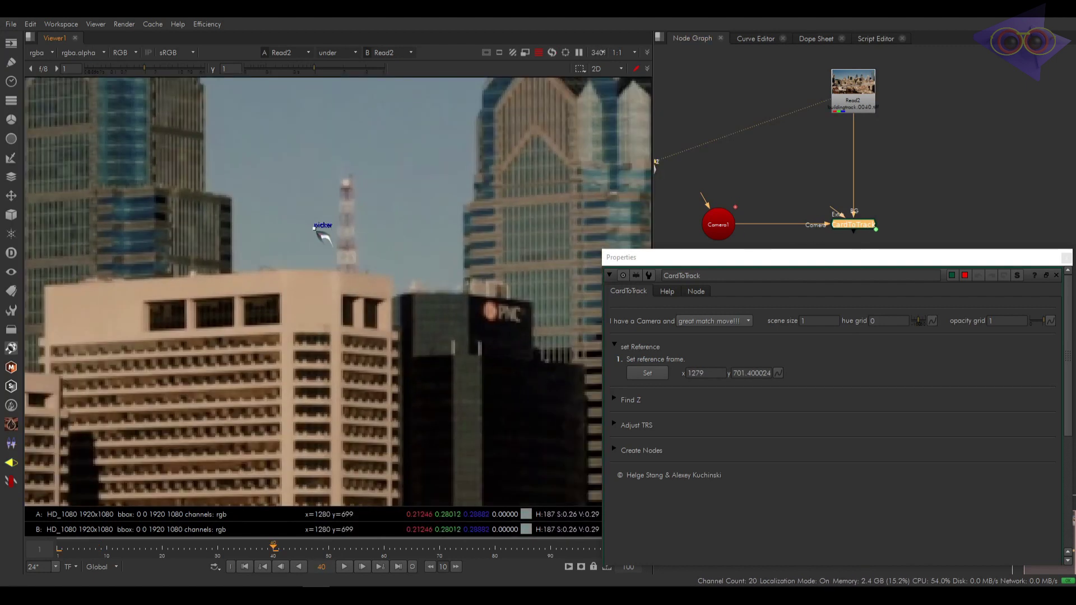
{"action": "left_click_drag", "start_coordinate": [314, 228], "coordinate": [496, 315]}
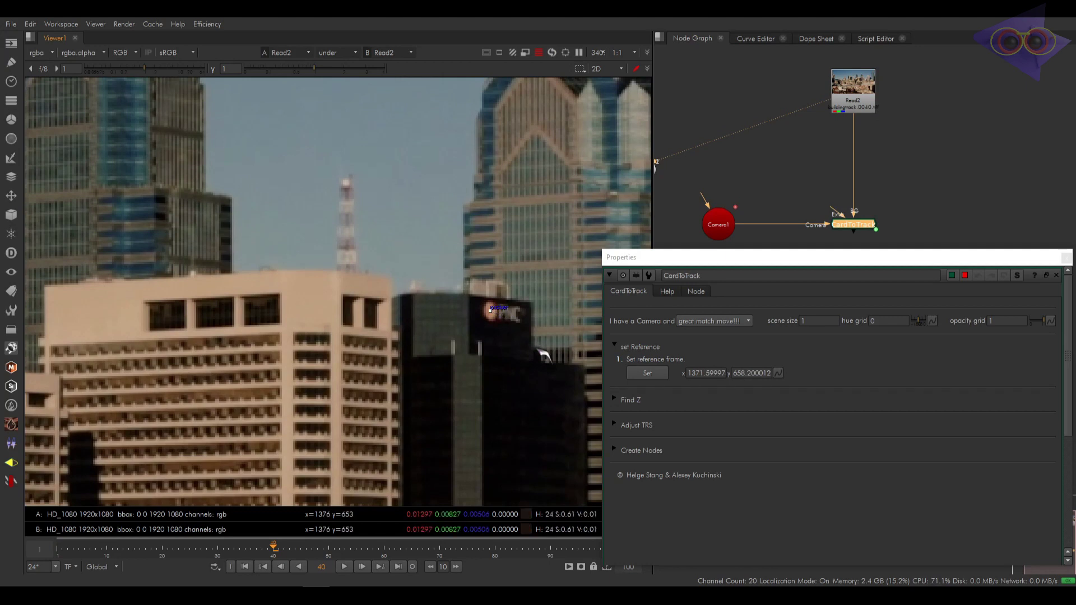
{"action": "left_click", "coordinate": [661, 377]}
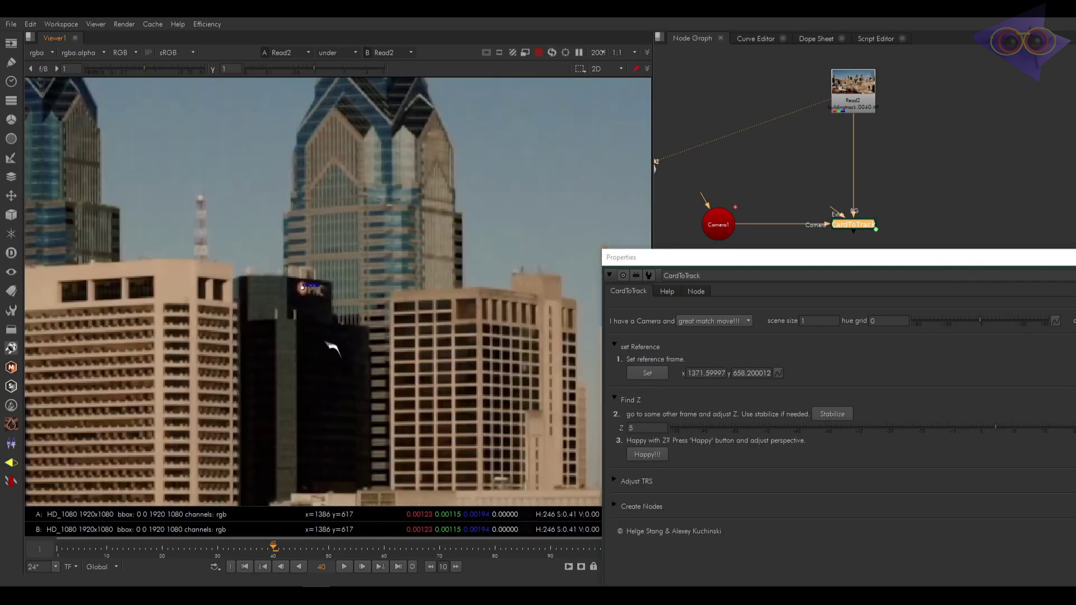
Step: Show the CardToTrack grid over the plate and go to frame 1 to compare it with the PNC sign
{"action": "scroll", "coordinate": [329, 347], "scroll_direction": "down", "scroll_amount": 2}
{"action": "key", "text": "1"}
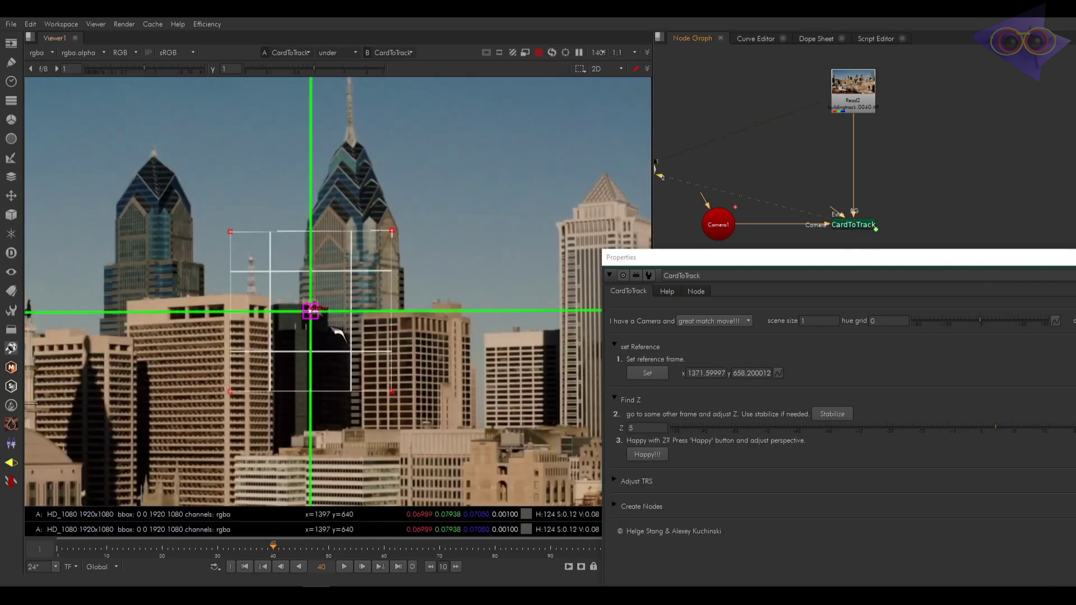
{"action": "scroll", "coordinate": [310, 308], "scroll_direction": "up", "scroll_amount": 3}
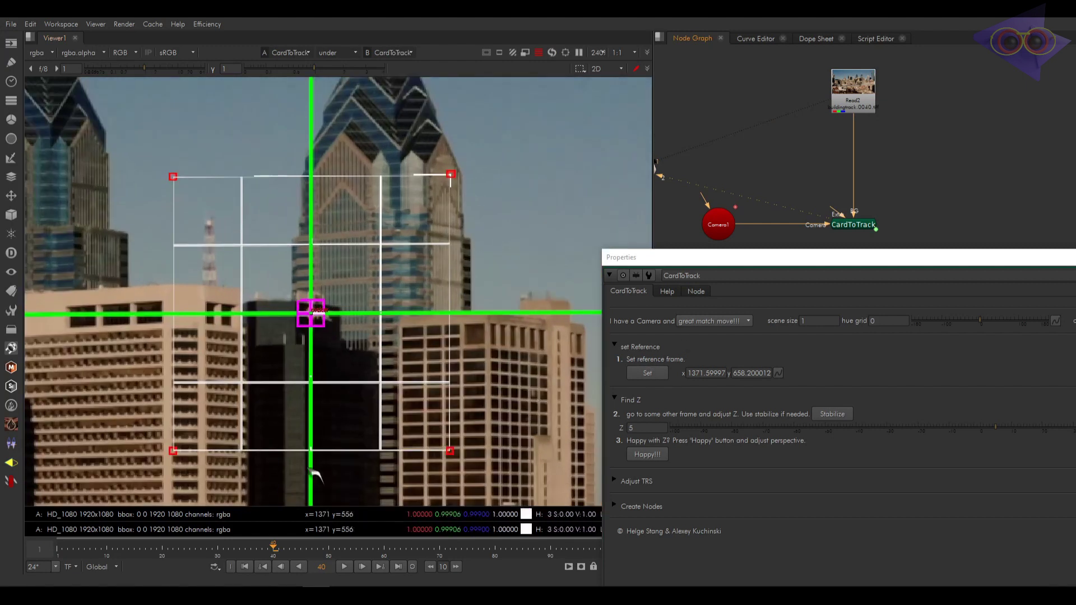
{"action": "left_click", "coordinate": [245, 566]}
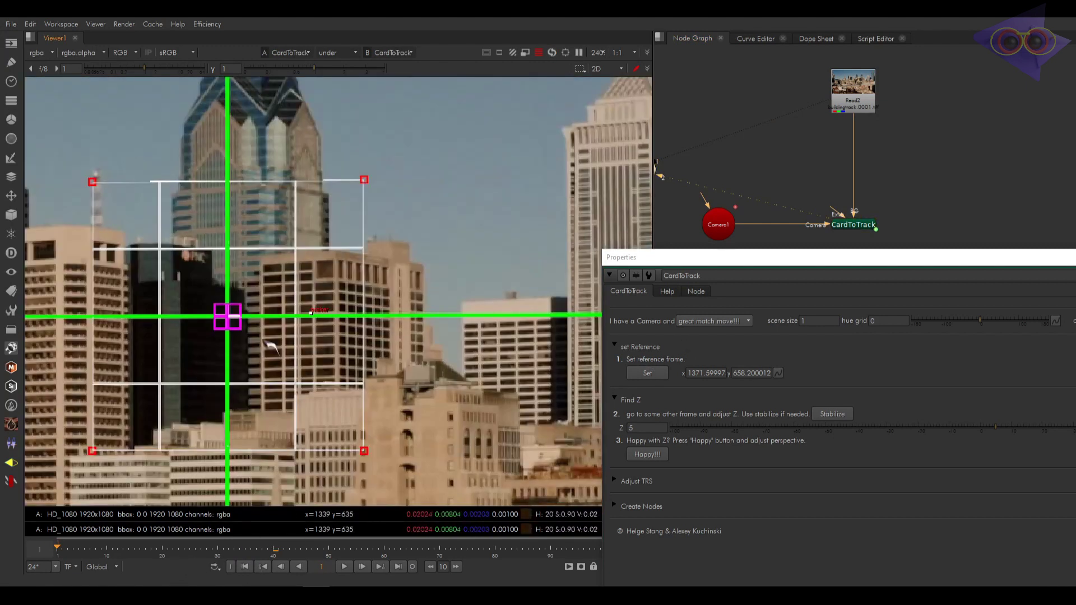
Step: Try several Find Z values, including 2 and -7, to bring the grid towards the PNC sign at frame 1
{"action": "left_click", "coordinate": [634, 428]}
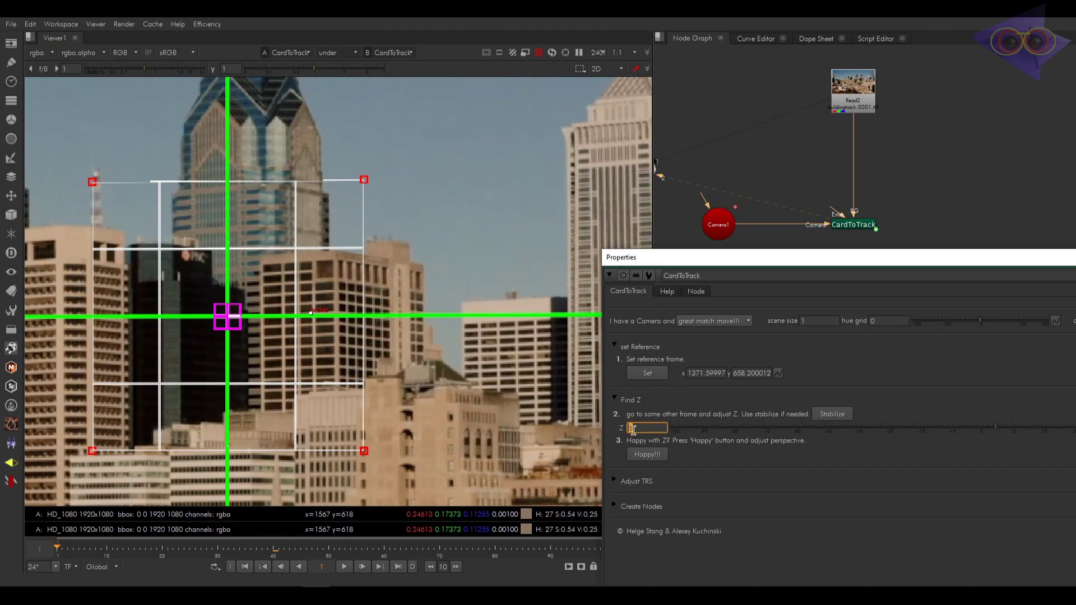
{"action": "key", "text": "Down"}
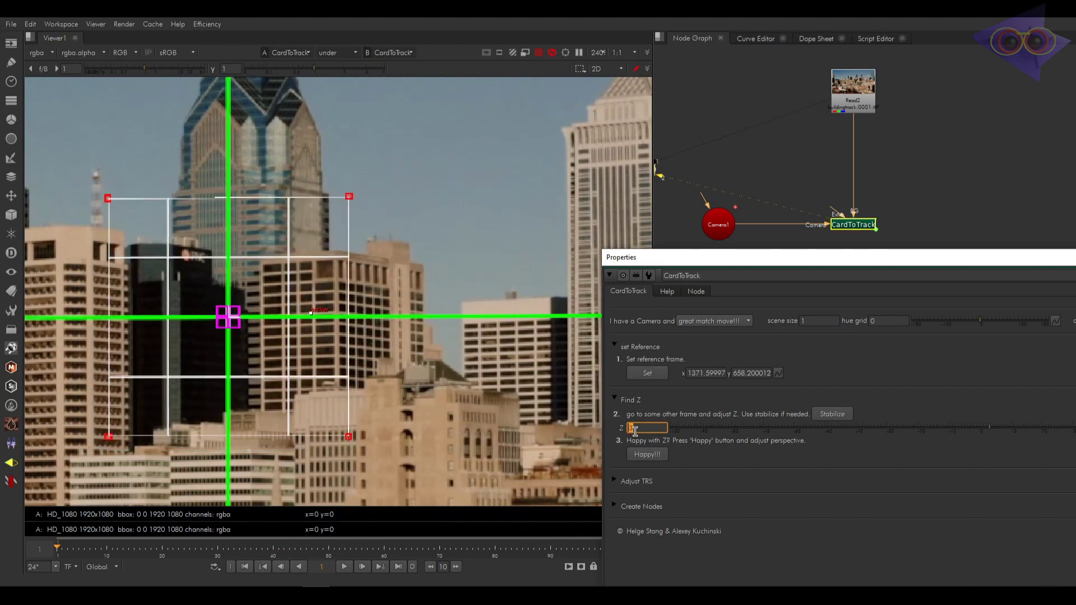
{"action": "type", "text": "2"}
{"action": "key", "text": "Return"}
{"action": "scroll", "coordinate": [643, 442], "scroll_direction": "down", "scroll_amount": 3}
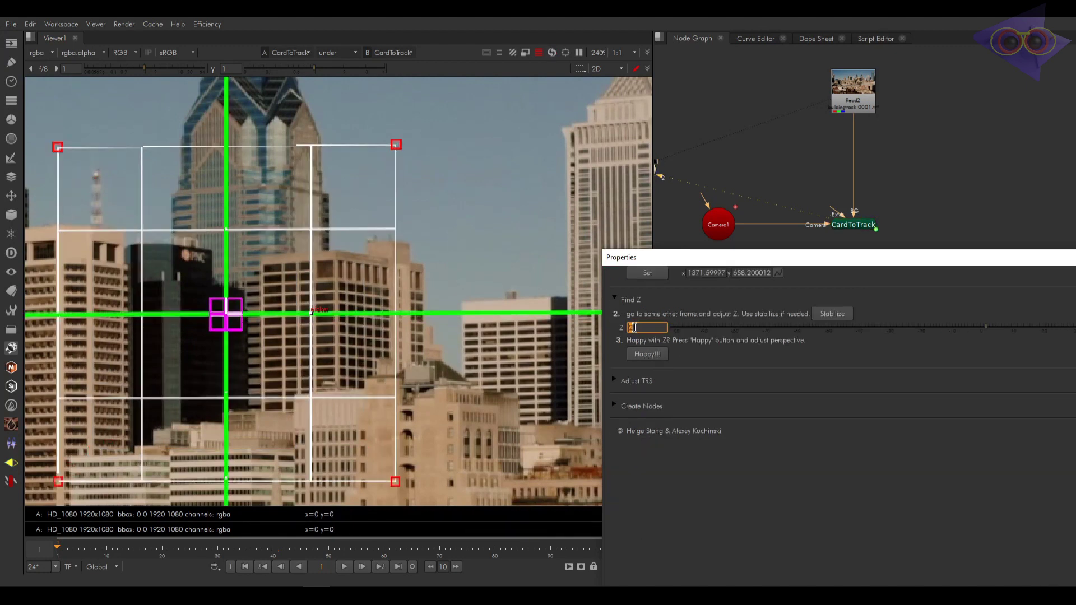
{"action": "type", "text": "-7"}
{"action": "key", "text": "Return"}
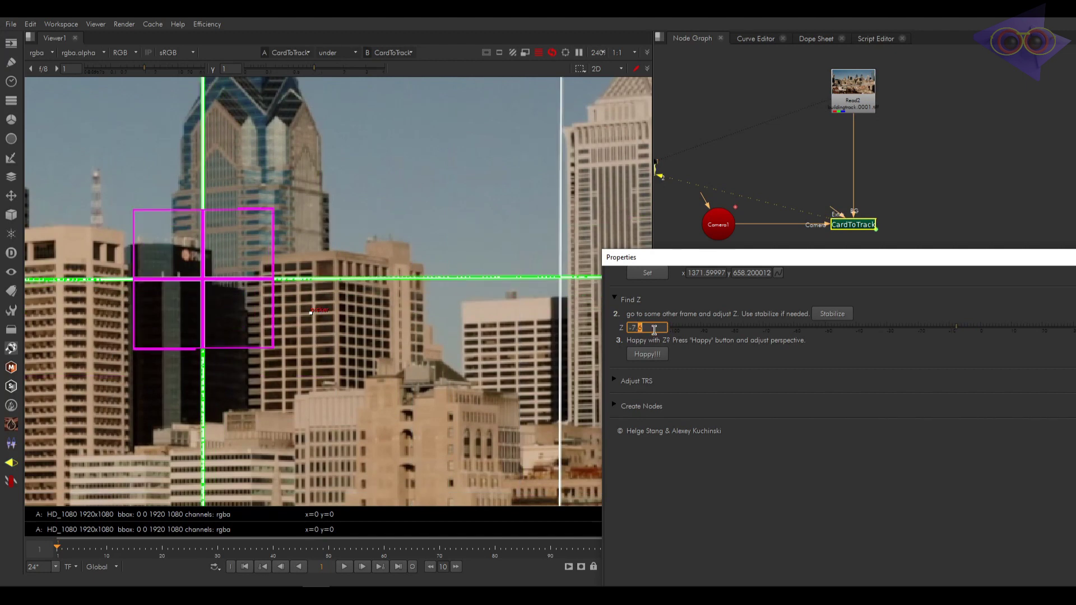
{"action": "type", "text": ".1"}
{"action": "key", "text": "Return"}
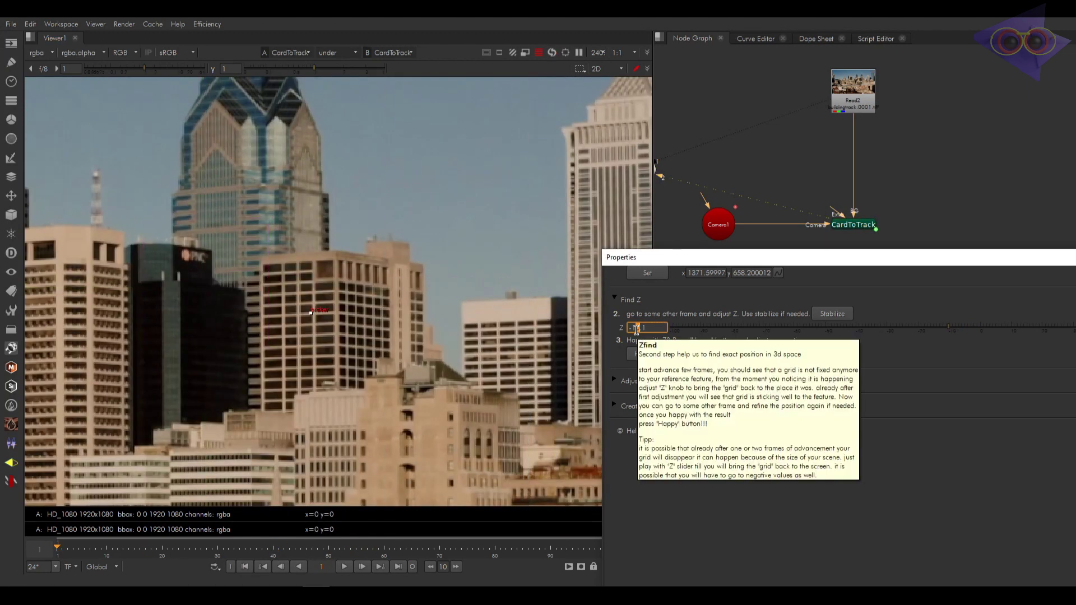
Step: Expand Adjust TRS and lower the grid's u_scale to -0.1
{"action": "left_click", "coordinate": [634, 381]}
{"action": "key", "text": "Down"}
{"action": "key", "text": "Down"}
{"action": "key", "text": "Down"}
{"action": "key", "text": "Down"}
{"action": "key", "text": "Down"}
{"action": "key", "text": "Down"}
{"action": "key", "text": "Down"}
{"action": "key", "text": "Down"}
{"action": "key", "text": "Down"}
{"action": "key", "text": "Down"}
{"action": "key", "text": "Down"}
Step: Set the Find Z value to -8.4 so the grid's centre sits on the PNC sign at frame 1
{"action": "left_click", "coordinate": [646, 328]}
{"action": "key", "text": "Down"}
{"action": "left_click", "coordinate": [651, 330]}
{"action": "key", "text": "Down"}
{"action": "key", "text": "Down"}
{"action": "key", "text": "Down"}
{"action": "key", "text": "Down"}
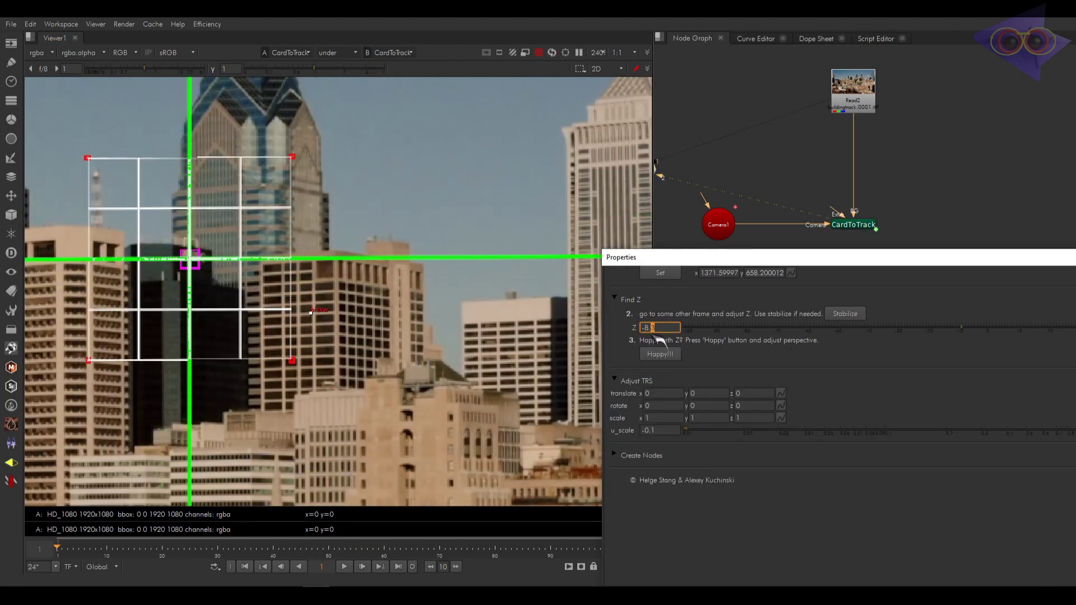
{"action": "scroll", "coordinate": [667, 340], "scroll_direction": "up", "scroll_amount": 2}
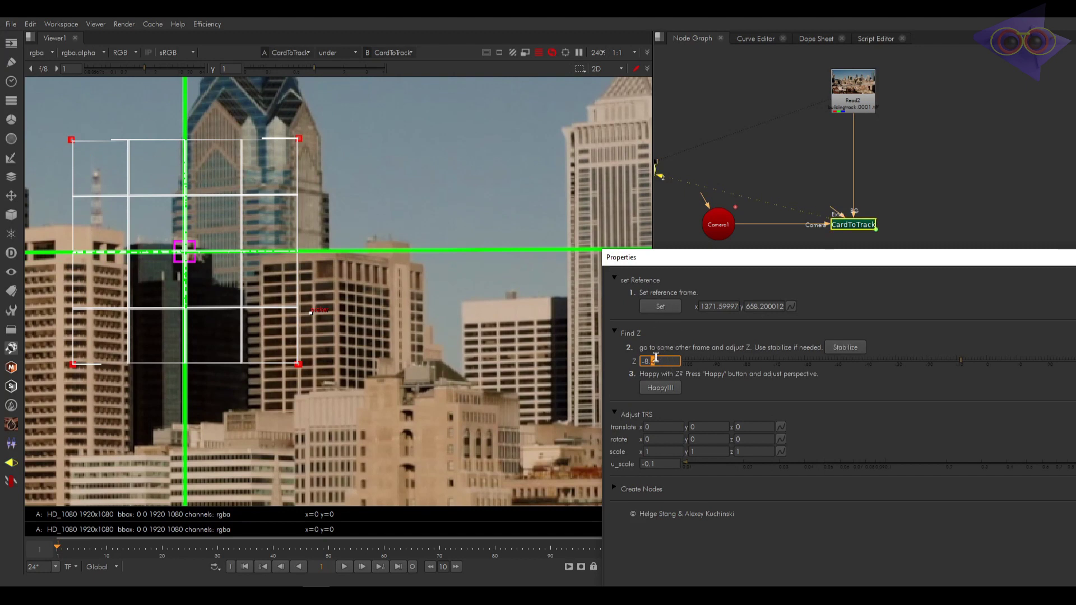
{"action": "scroll", "coordinate": [202, 275], "scroll_direction": "up", "scroll_amount": 2}
{"action": "scroll", "coordinate": [204, 279], "scroll_direction": "down", "scroll_amount": 1}
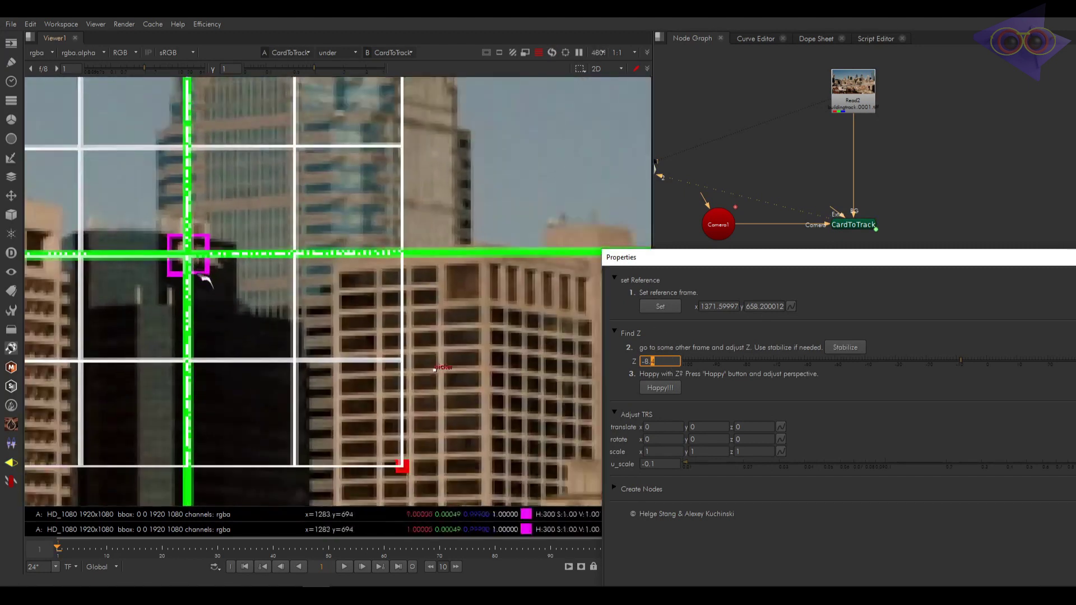
Step: Check the grid's position against the PNC sign at frames 24, 57, 87, 94 and 42
{"action": "scroll", "coordinate": [199, 274], "scroll_direction": "down", "scroll_amount": 4}
{"action": "left_click", "coordinate": [185, 546]}
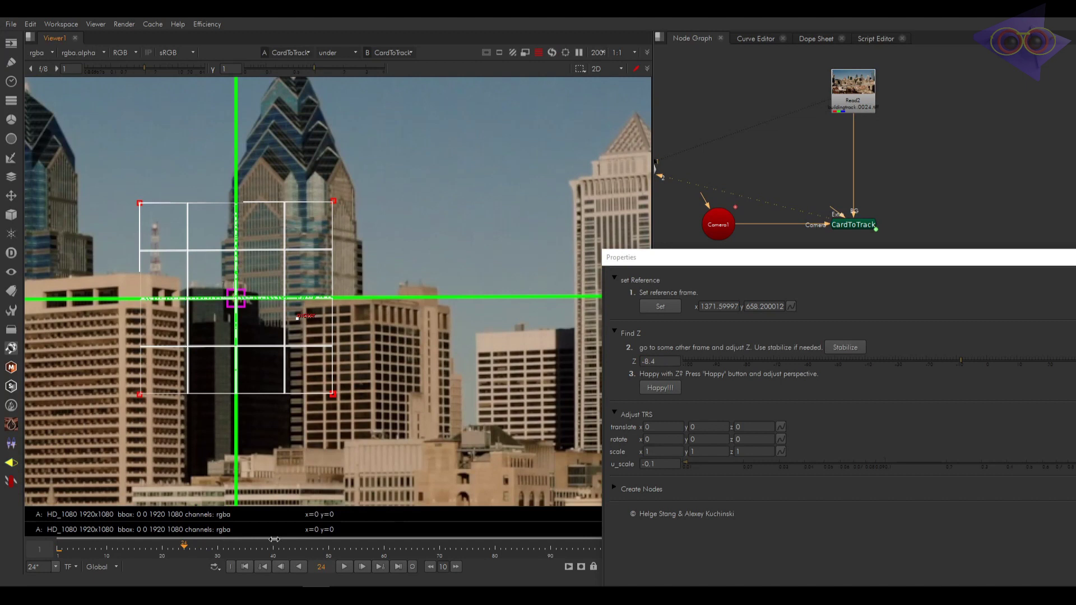
{"action": "left_click", "coordinate": [367, 546]}
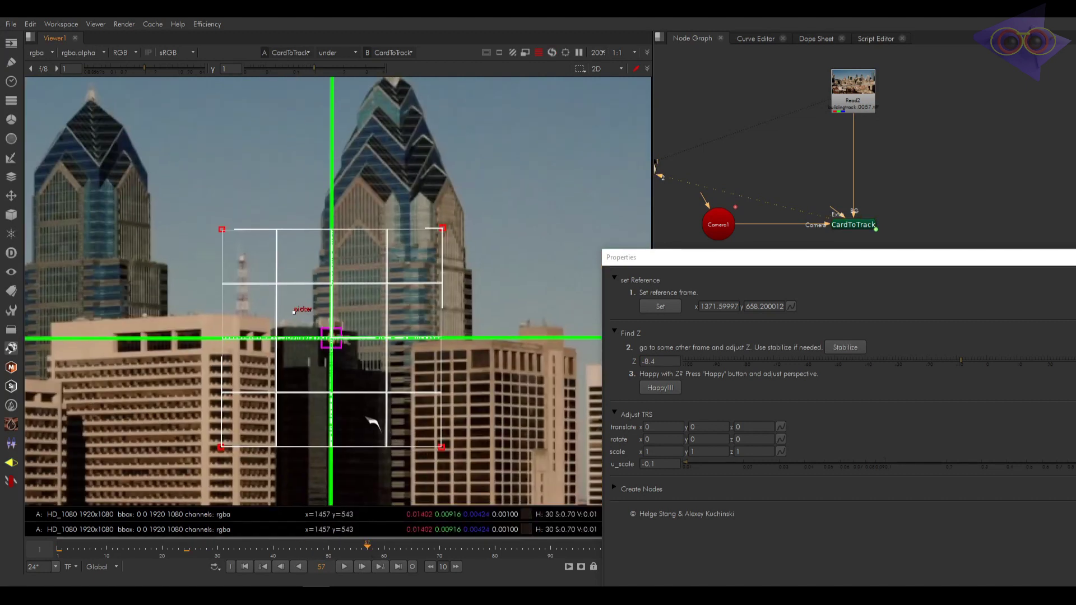
{"action": "middle_click_drag", "start_coordinate": [357, 358], "coordinate": [268, 295]}
{"action": "scroll", "coordinate": [261, 291], "scroll_direction": "down", "scroll_amount": 2}
{"action": "left_click", "coordinate": [439, 551]}
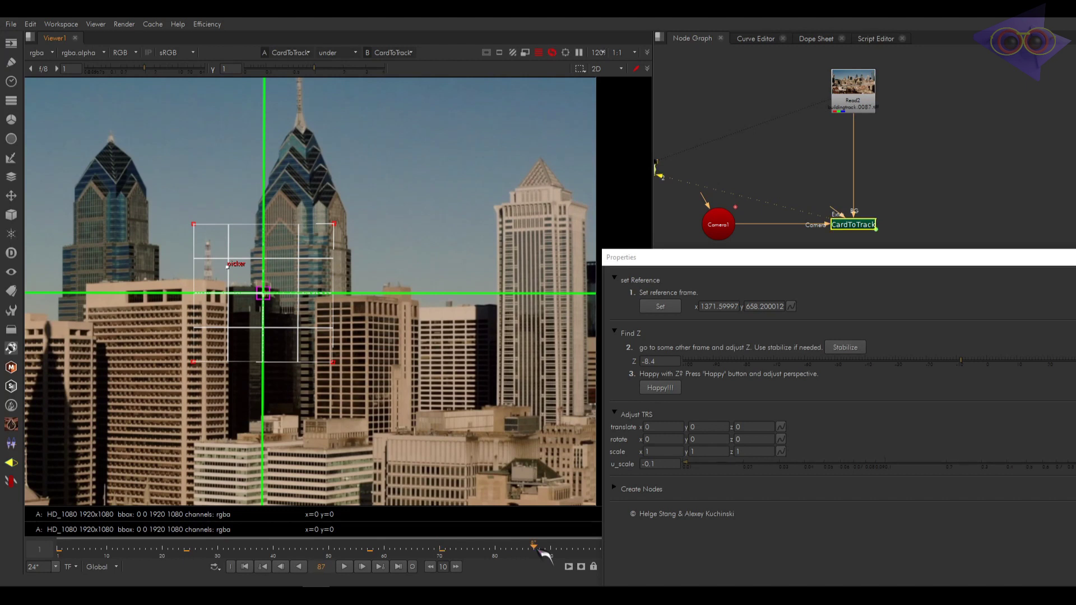
{"action": "left_click", "coordinate": [572, 548]}
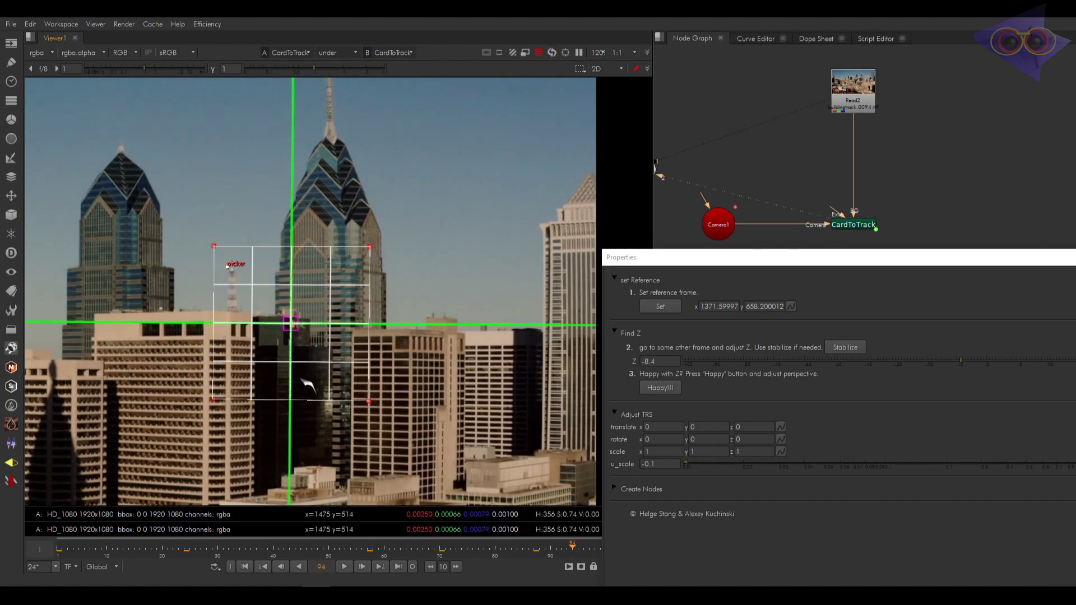
{"action": "left_click", "coordinate": [284, 547]}
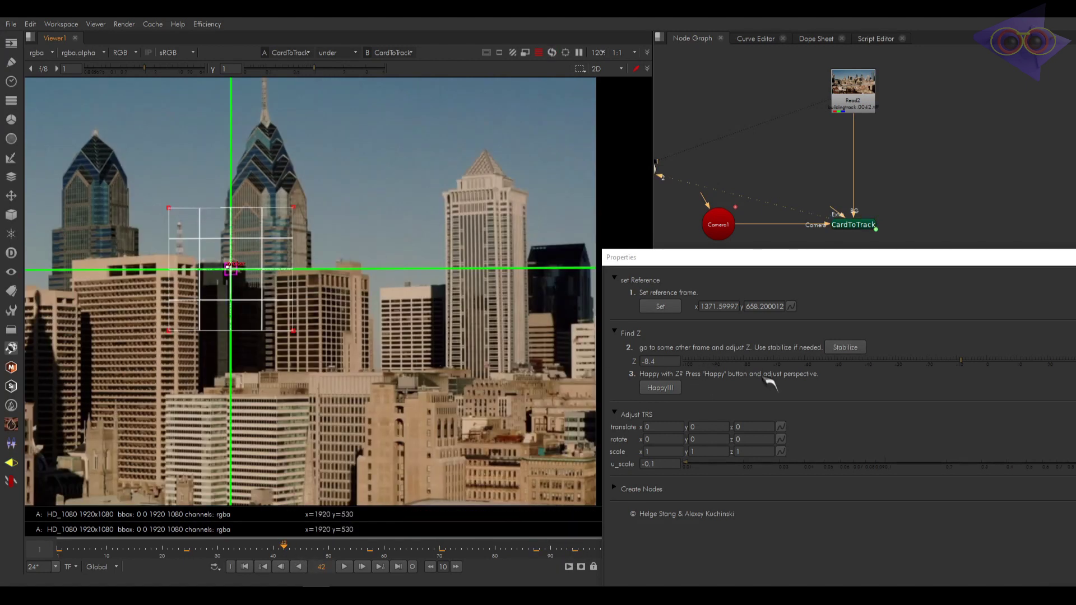
Step: Consult CardToTrack's help instructions and return to its main settings
{"action": "scroll", "coordinate": [729, 342], "scroll_direction": "up", "scroll_amount": 2}
{"action": "left_click", "coordinate": [666, 296]}
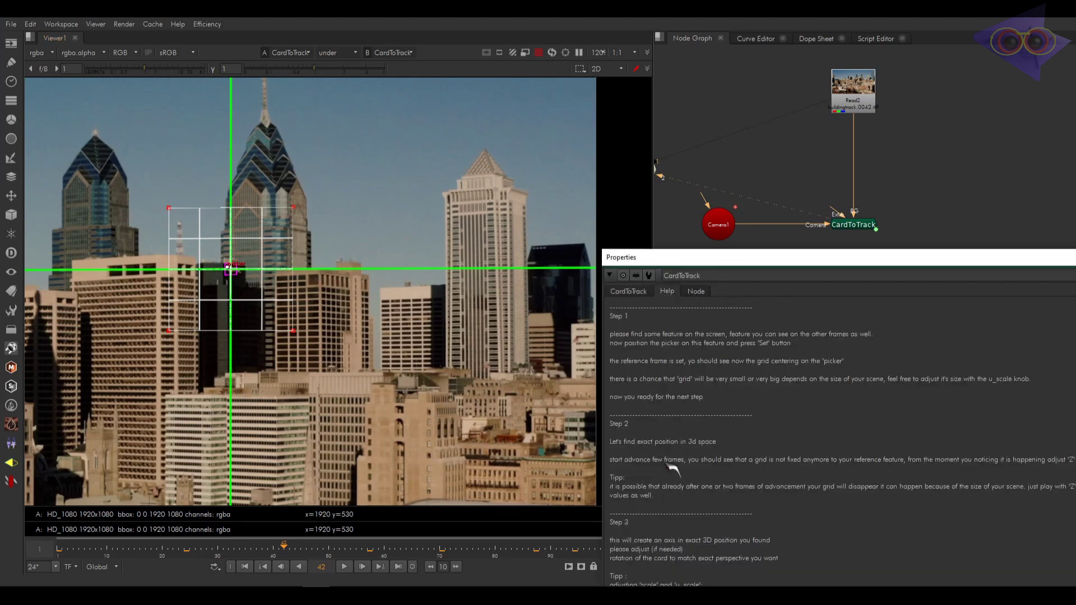
{"action": "left_click", "coordinate": [628, 292]}
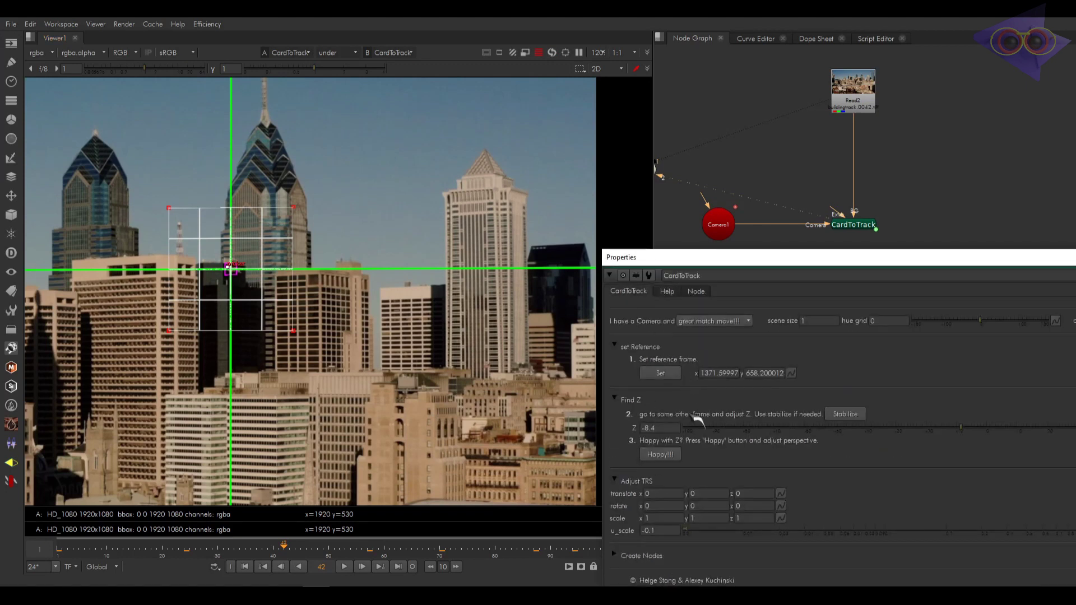
Step: Accept the Z position with Happy!!! and examine the grid on the dark tower
{"action": "scroll", "coordinate": [666, 460], "scroll_direction": "down", "scroll_amount": 3}
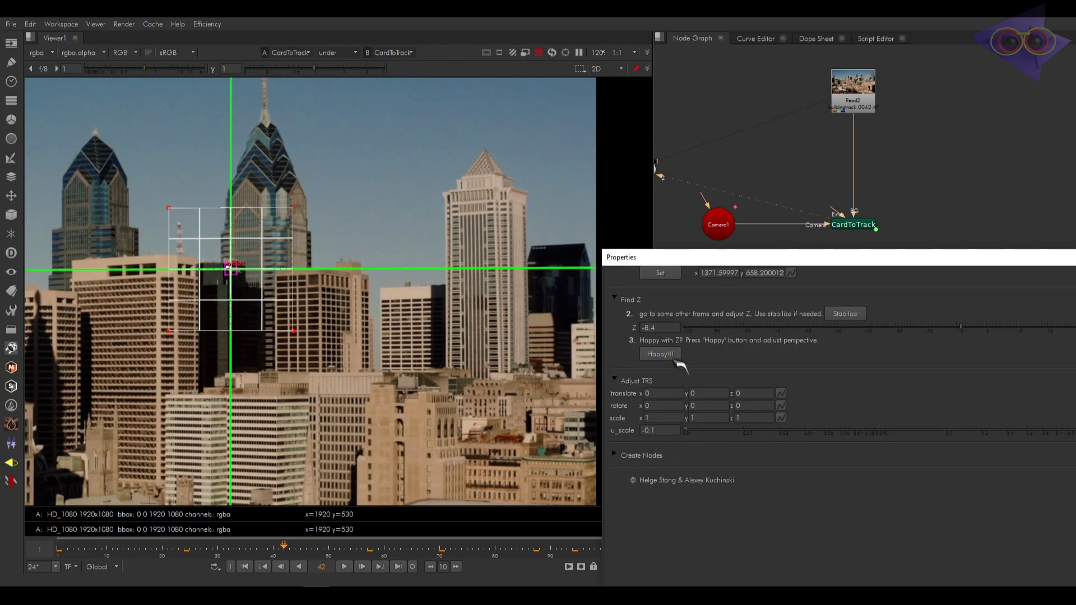
{"action": "left_click", "coordinate": [671, 357]}
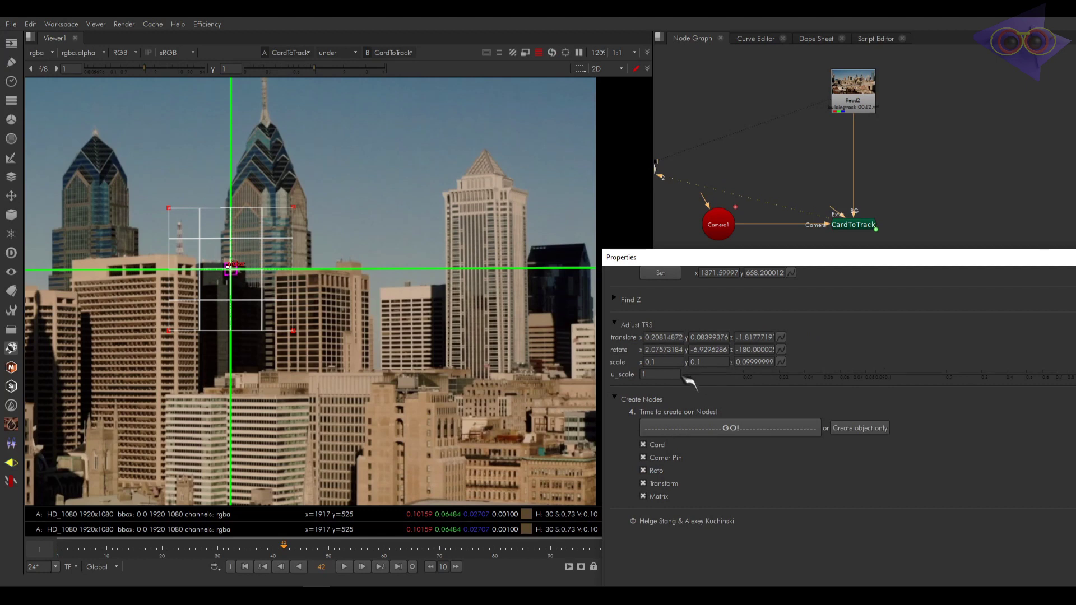
{"action": "scroll", "coordinate": [239, 275], "scroll_direction": "up", "scroll_amount": 4}
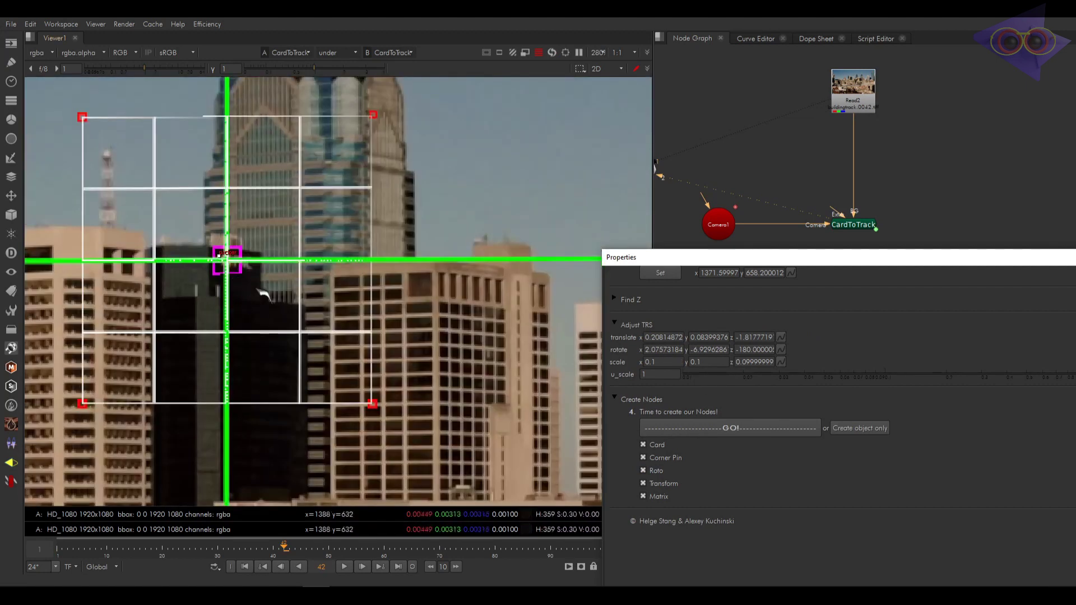
Step: Rotate the card to about -1.08 in X and 62.93 in Y so the grid follows the dark tower's side wall
{"action": "scroll", "coordinate": [696, 350], "scroll_direction": "up", "scroll_amount": 8}
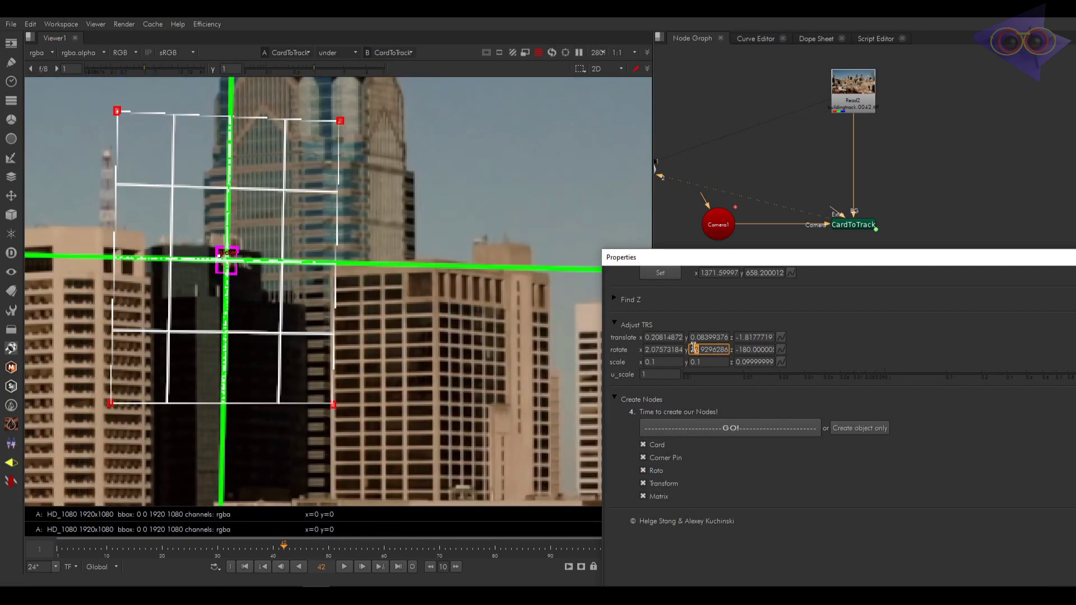
{"action": "scroll", "coordinate": [696, 350], "scroll_direction": "down", "scroll_amount": 1}
{"action": "left_click", "coordinate": [646, 350]}
{"action": "scroll", "coordinate": [647, 349], "scroll_direction": "down", "scroll_amount": 1}
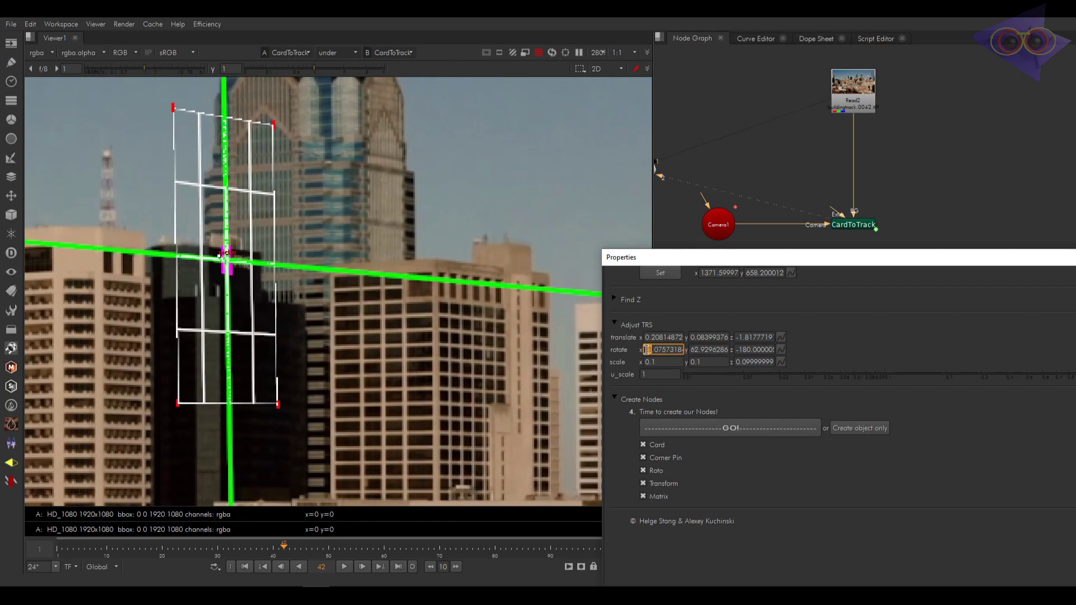
Step: Set the card's uniform scale to 2.1
{"action": "scroll", "coordinate": [263, 426], "scroll_direction": "down", "scroll_amount": 3}
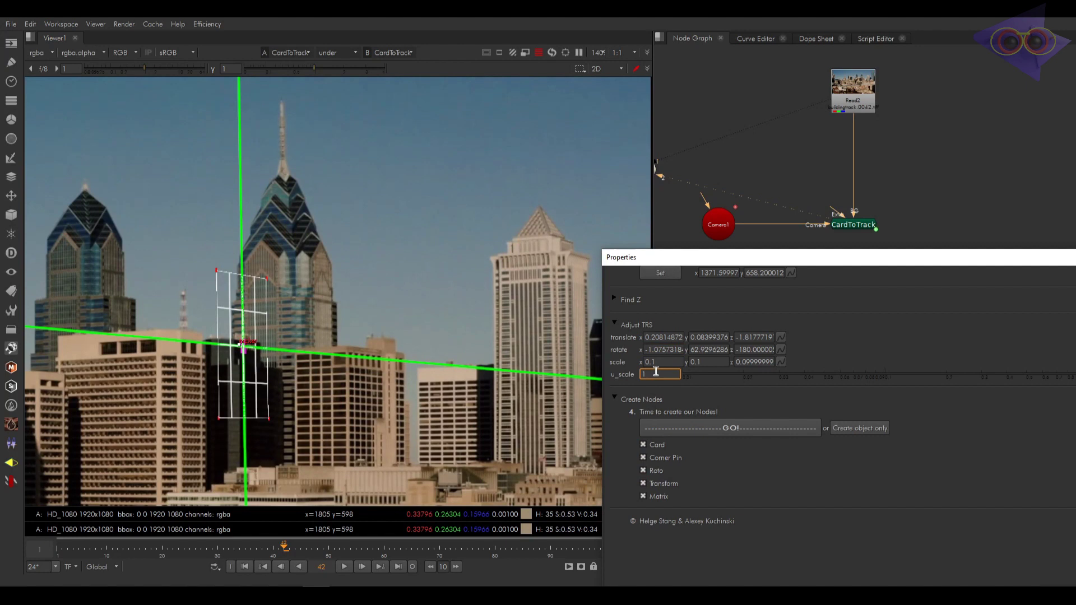
{"action": "scroll", "coordinate": [656, 372], "scroll_direction": "up", "scroll_amount": 1}
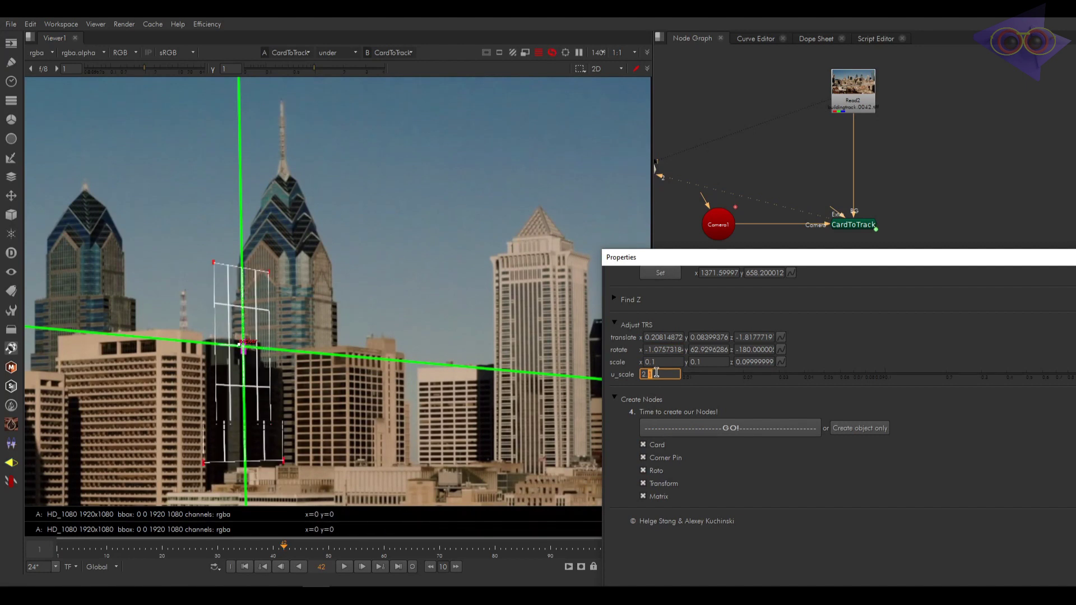
{"action": "scroll", "coordinate": [655, 372], "scroll_direction": "up", "scroll_amount": 1}
{"action": "scroll", "coordinate": [355, 447], "scroll_direction": "down", "scroll_amount": 5}
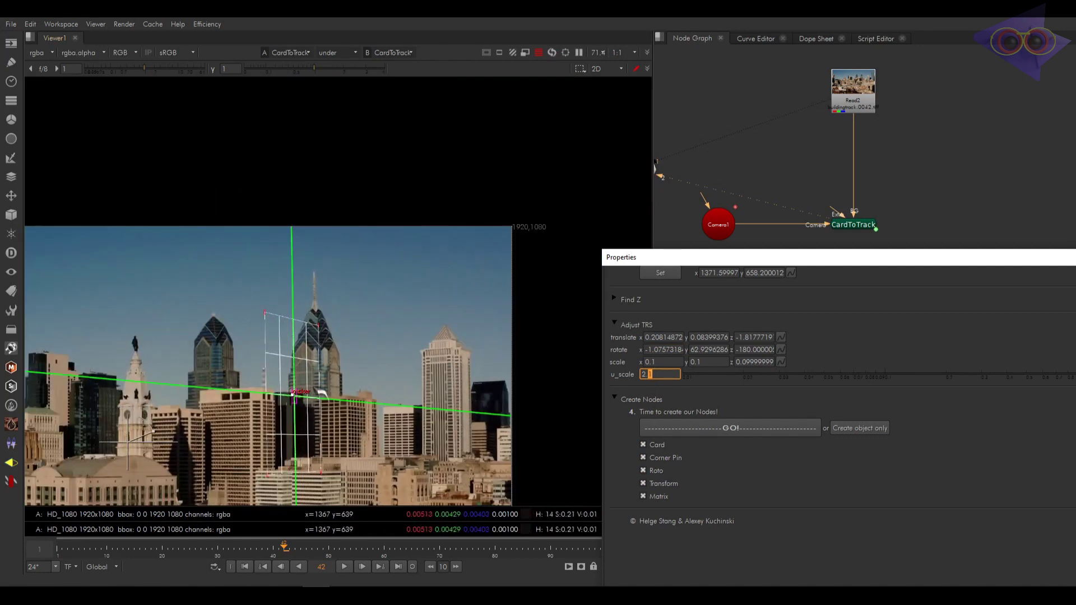
Step: Generate only Card, Corner Pin and Roto nodes labelled "BG building" for frames 1 to 100, with reference frame 1
{"action": "left_click_drag", "start_coordinate": [935, 262], "coordinate": [809, 237]}
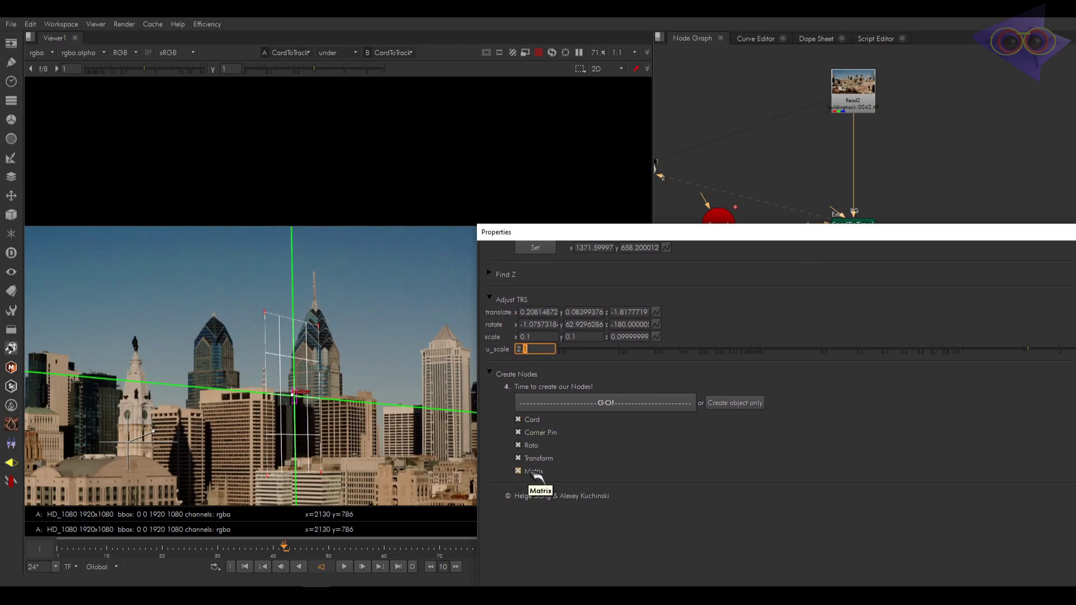
{"action": "left_click", "coordinate": [519, 459]}
{"action": "left_click", "coordinate": [574, 408]}
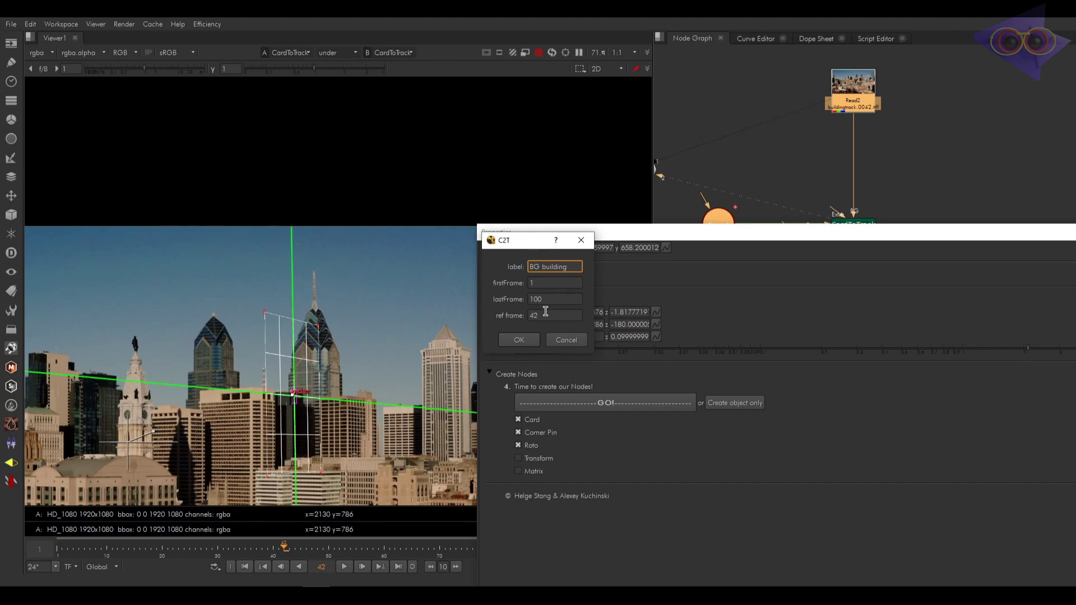
{"action": "double_click", "coordinate": [545, 312]}
{"action": "left_click", "coordinate": [519, 340]}
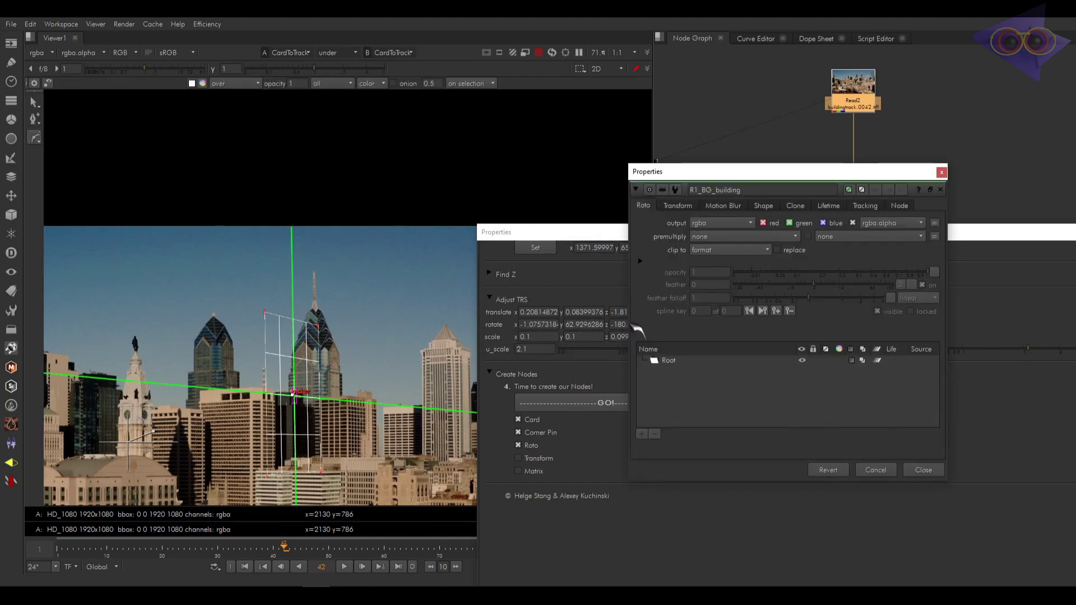
{"action": "left_click", "coordinate": [923, 471]}
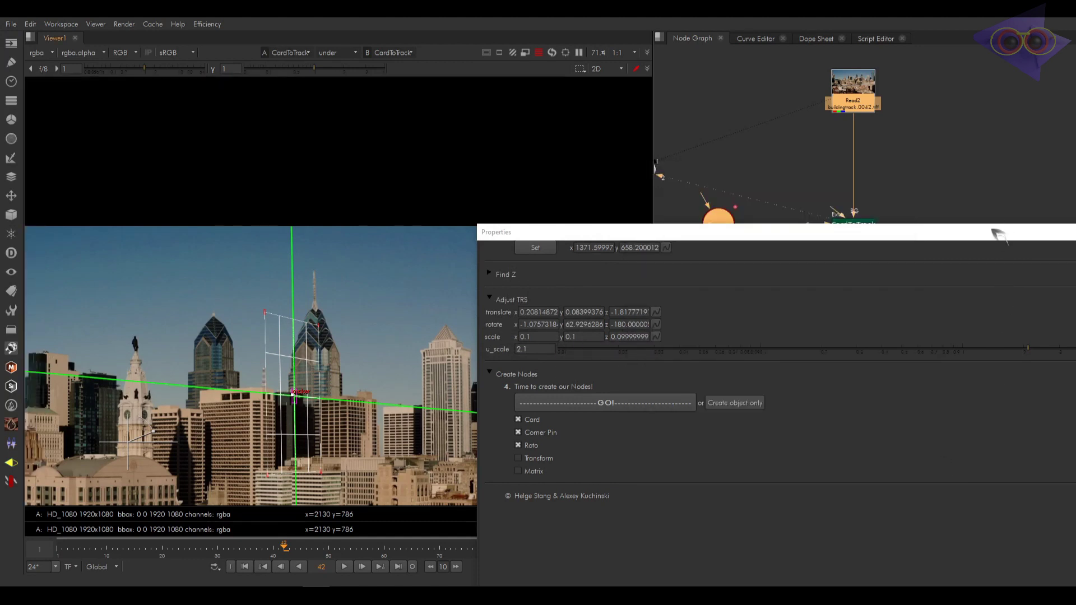
Step: Close the CardToTrack settings and inspect the generated Card, CornerPin and Roto nodes in the node graph
{"action": "left_click_drag", "start_coordinate": [999, 236], "coordinate": [559, 273]}
{"action": "left_click", "coordinate": [700, 270]}
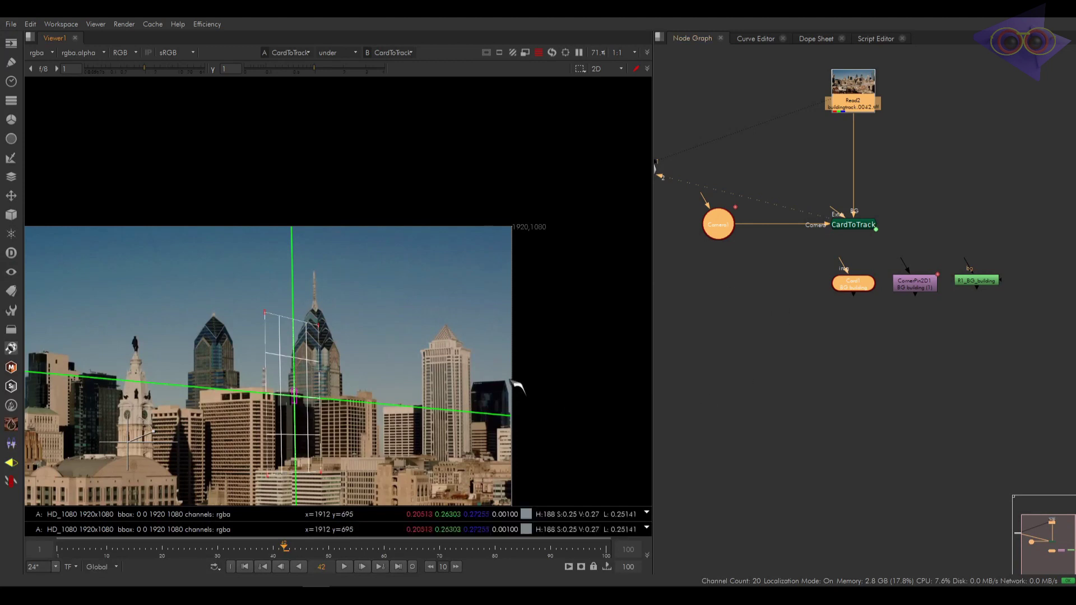
{"action": "left_click_drag", "start_coordinate": [819, 258], "coordinate": [1027, 330]}
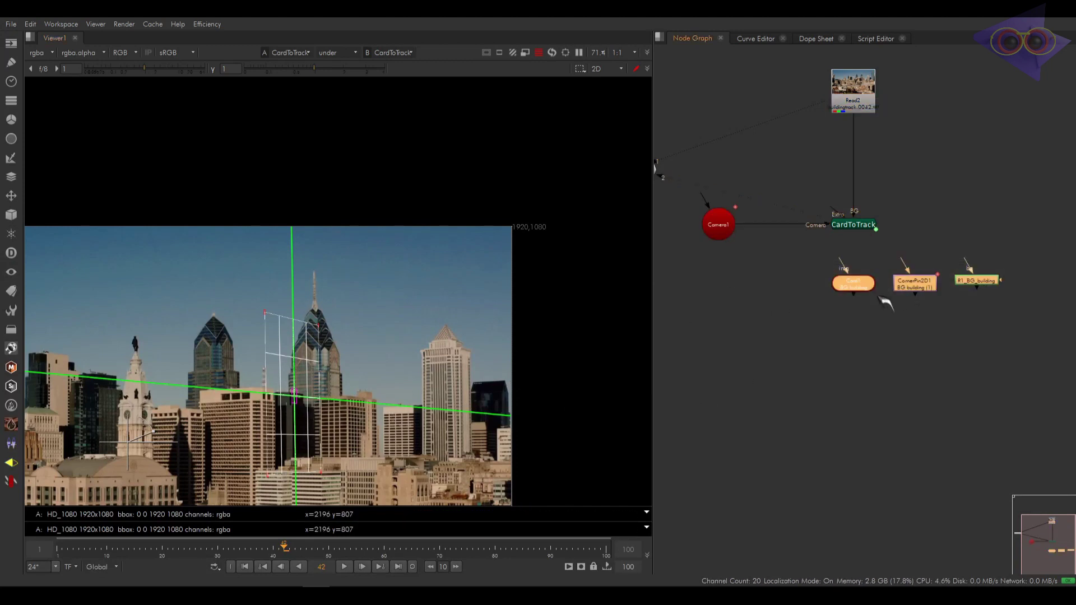
{"action": "left_click", "coordinate": [849, 289]}
{"action": "left_click", "coordinate": [933, 289]}
{"action": "left_click", "coordinate": [976, 280]}
Step: Delete the CardToTrack node from the graph
{"action": "left_click_drag", "start_coordinate": [903, 240], "coordinate": [822, 204]}
{"action": "key", "text": "Delete"}
{"action": "left_click", "coordinate": [933, 285]}
{"action": "left_click", "coordinate": [986, 283]}
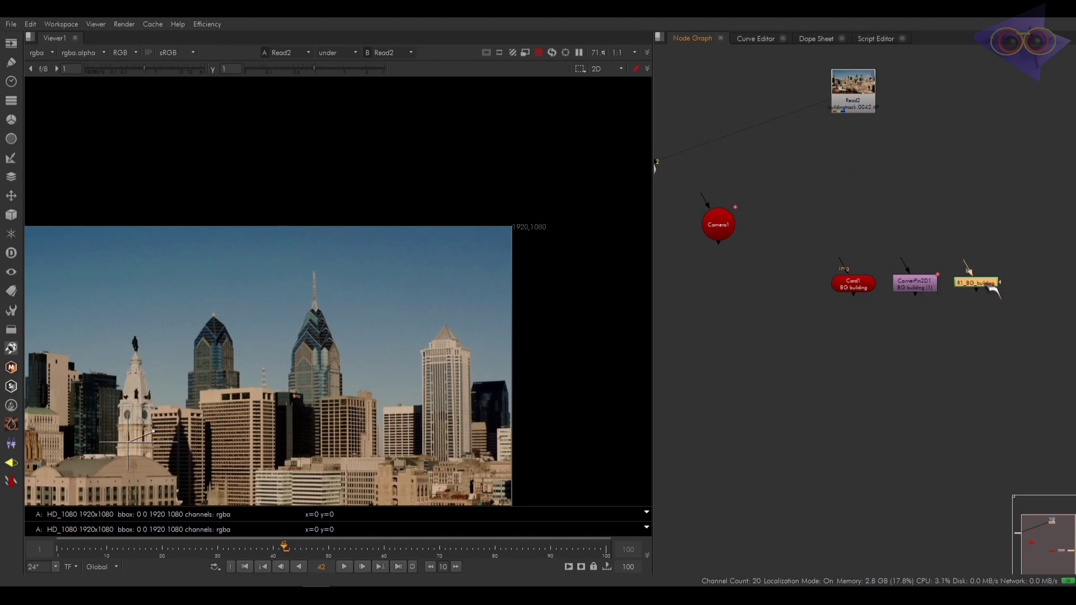
Step: Move the R1_BG_building Roto node away from the other generated nodes, open its properties and go to frame 1
{"action": "left_click_drag", "start_coordinate": [983, 290], "coordinate": [958, 175]}
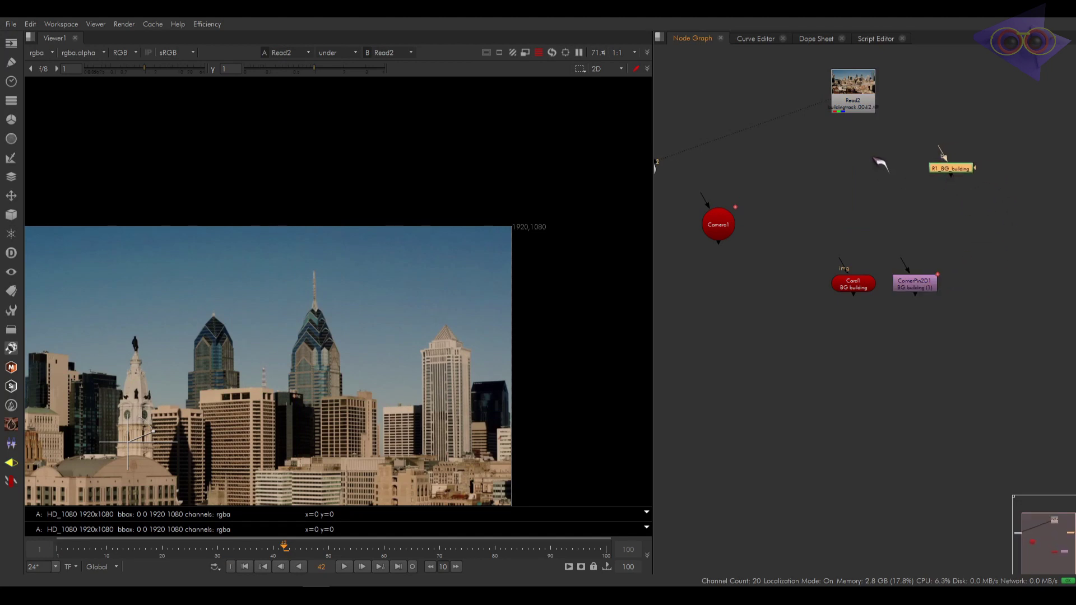
{"action": "double_click", "coordinate": [950, 170]}
{"action": "scroll", "coordinate": [547, 329], "scroll_direction": "up", "scroll_amount": 5}
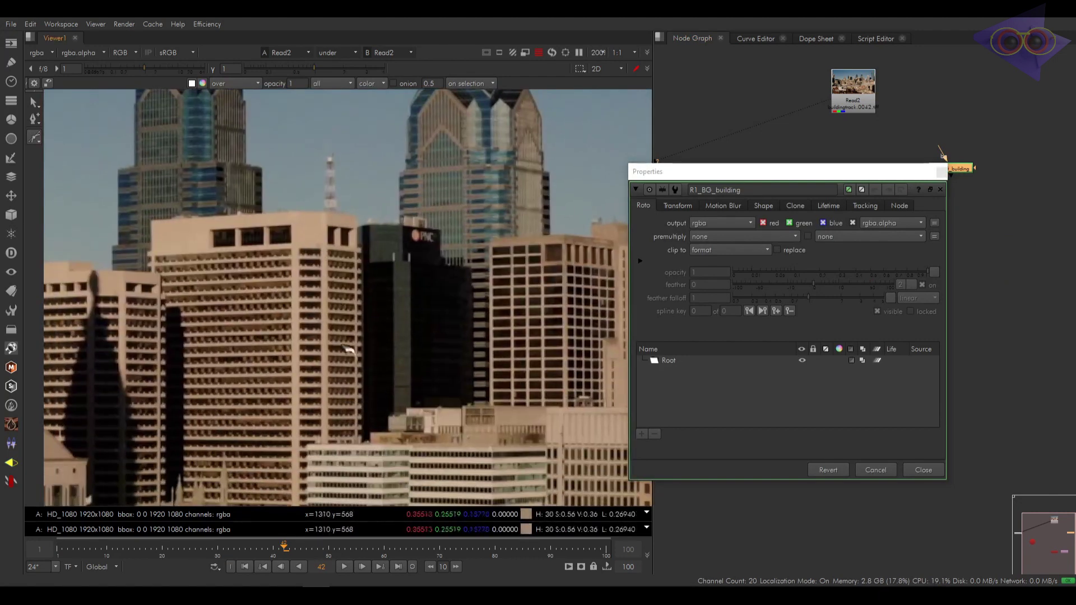
{"action": "left_click", "coordinate": [245, 566]}
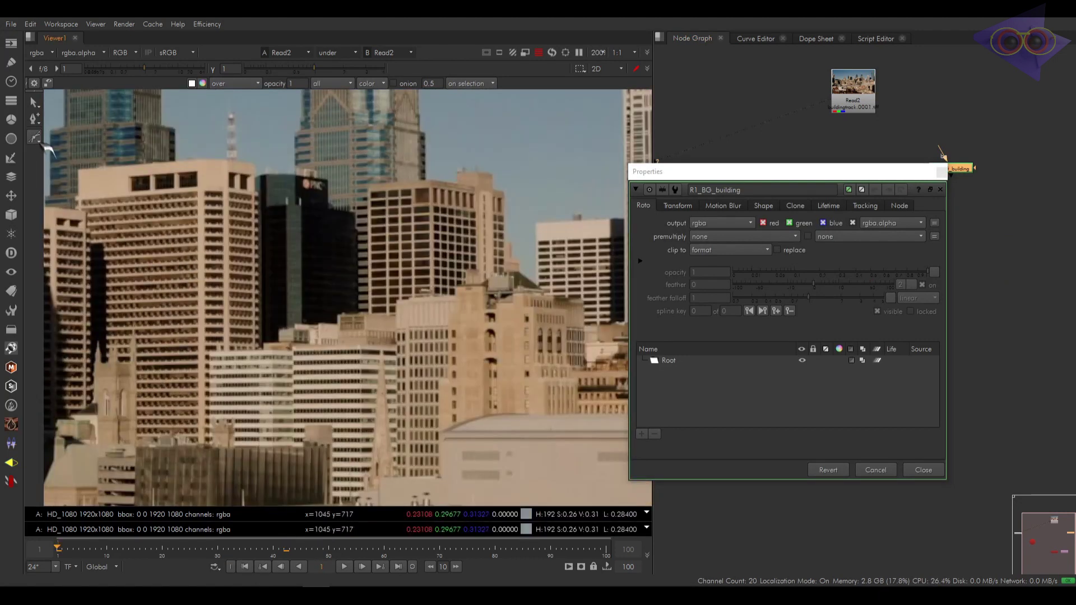
Step: Draw a closed Bezier shape around the dark side wall of the PNC tower at frame 1
{"action": "scroll", "coordinate": [346, 269], "scroll_direction": "up", "scroll_amount": 4}
{"action": "left_click", "coordinate": [343, 160]}
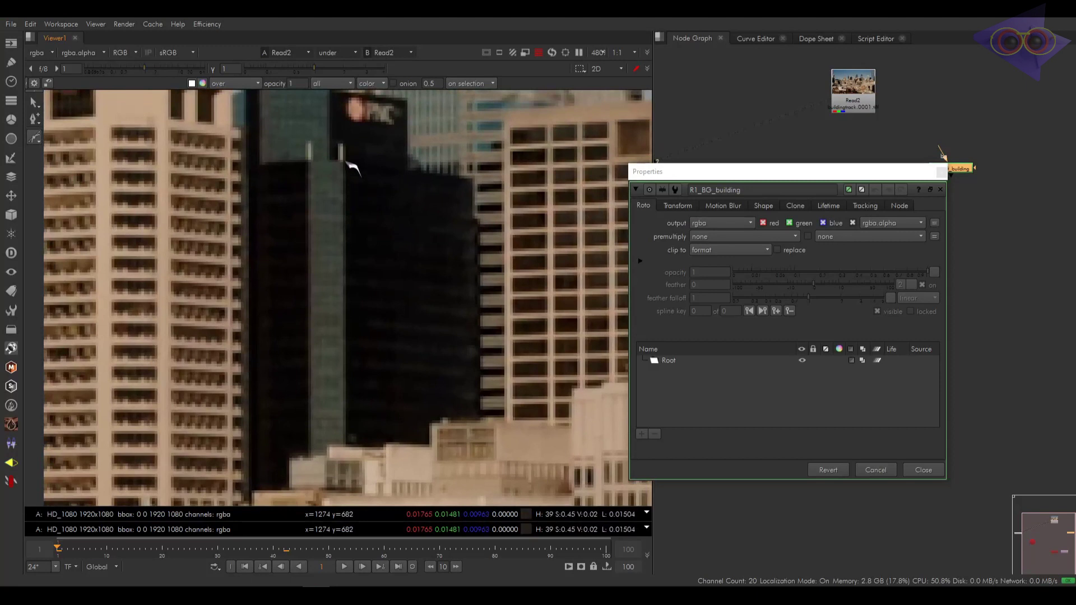
{"action": "left_click", "coordinate": [470, 180]}
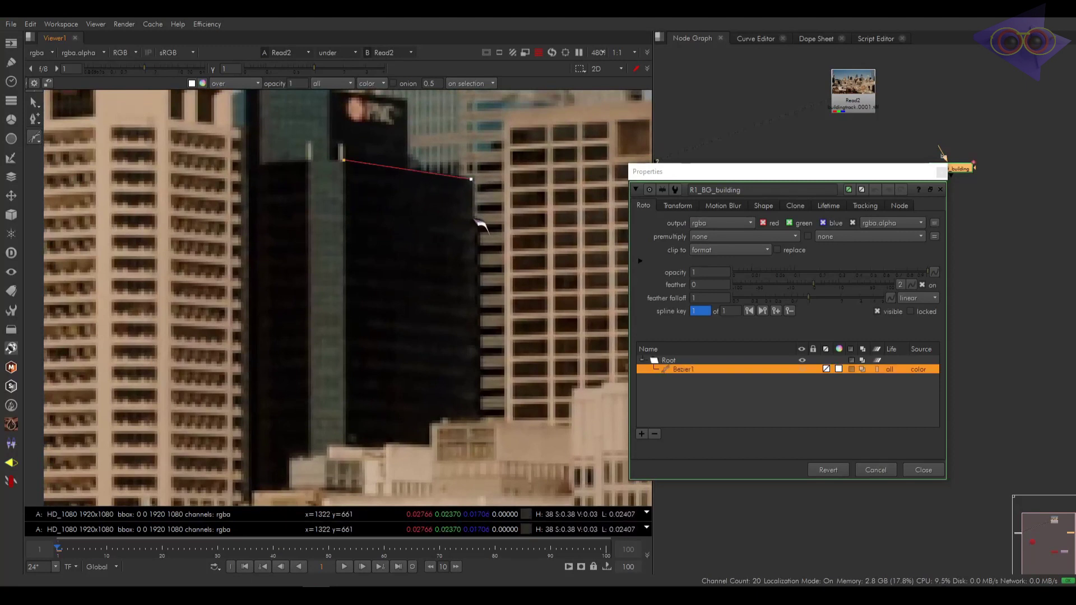
{"action": "left_click", "coordinate": [472, 217]}
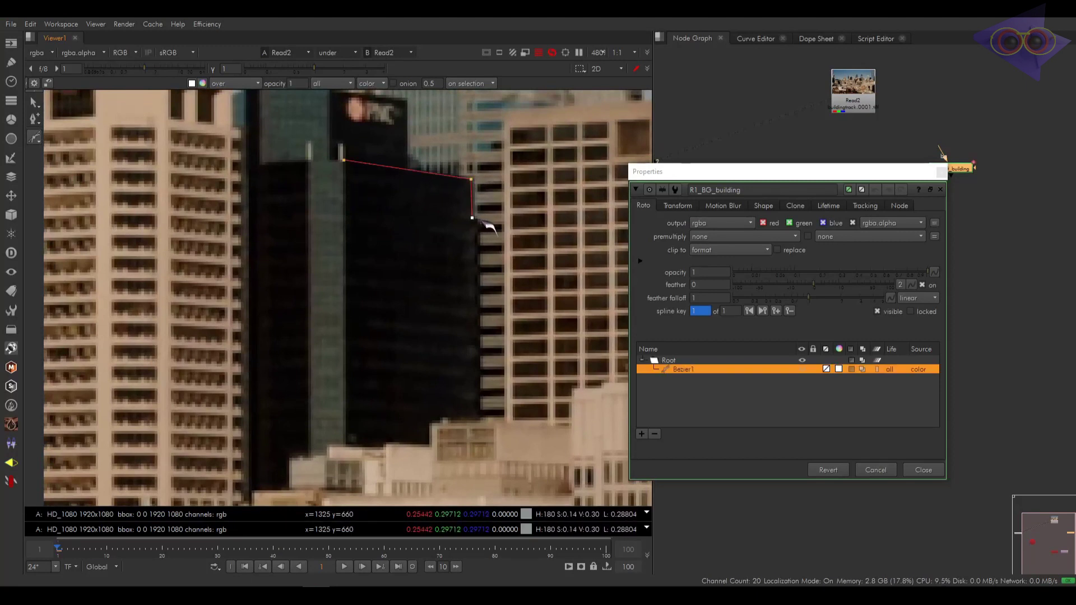
{"action": "left_click", "coordinate": [479, 420]}
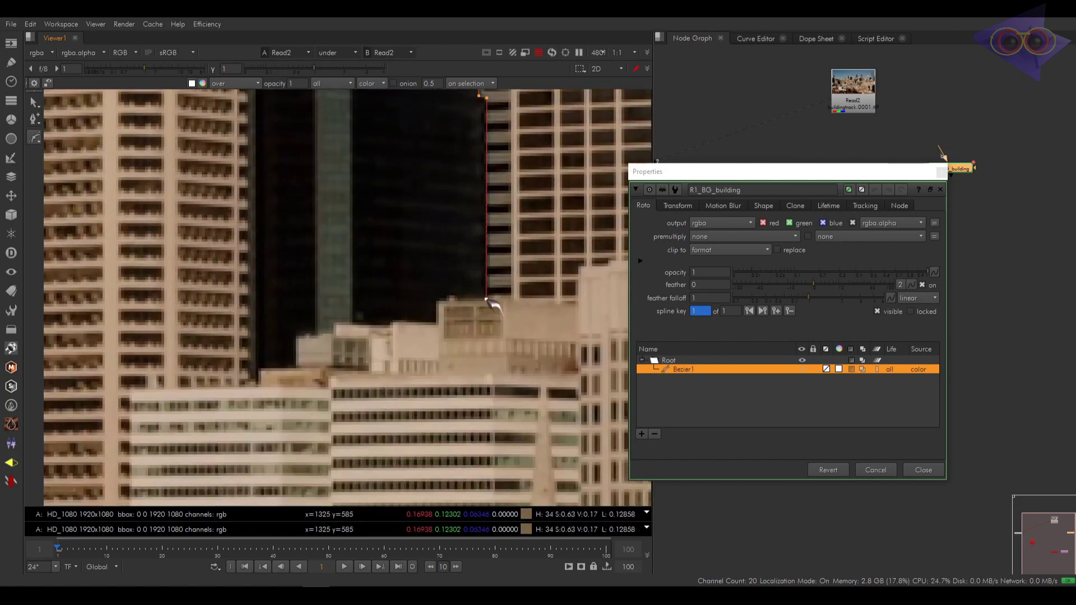
{"action": "left_click", "coordinate": [488, 336]}
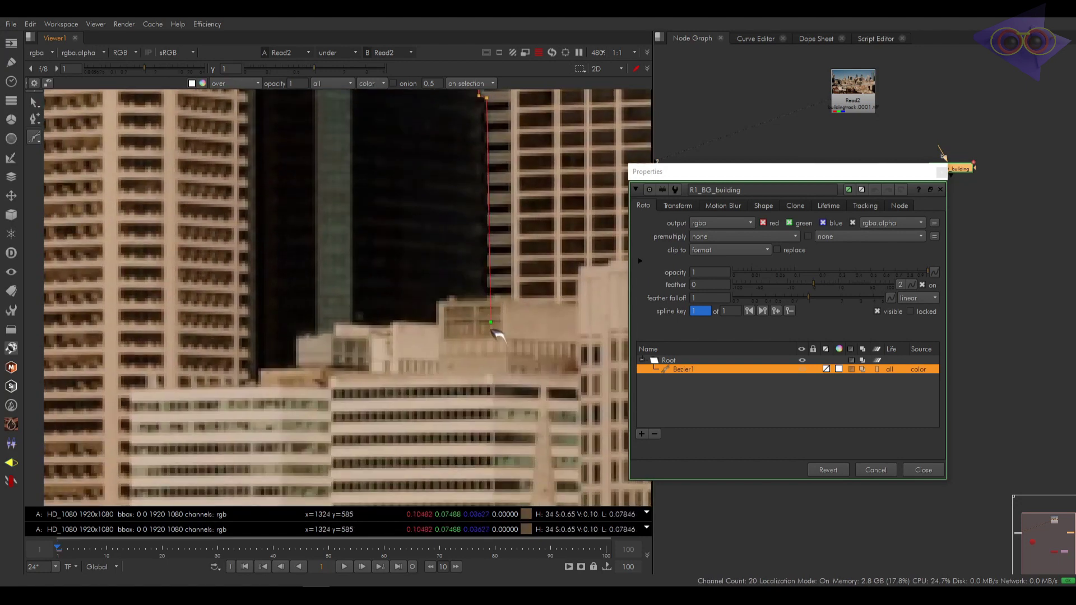
{"action": "left_click", "coordinate": [349, 351]}
{"action": "middle_click_drag", "start_coordinate": [376, 162], "coordinate": [389, 260]}
{"action": "left_click", "coordinate": [364, 137]}
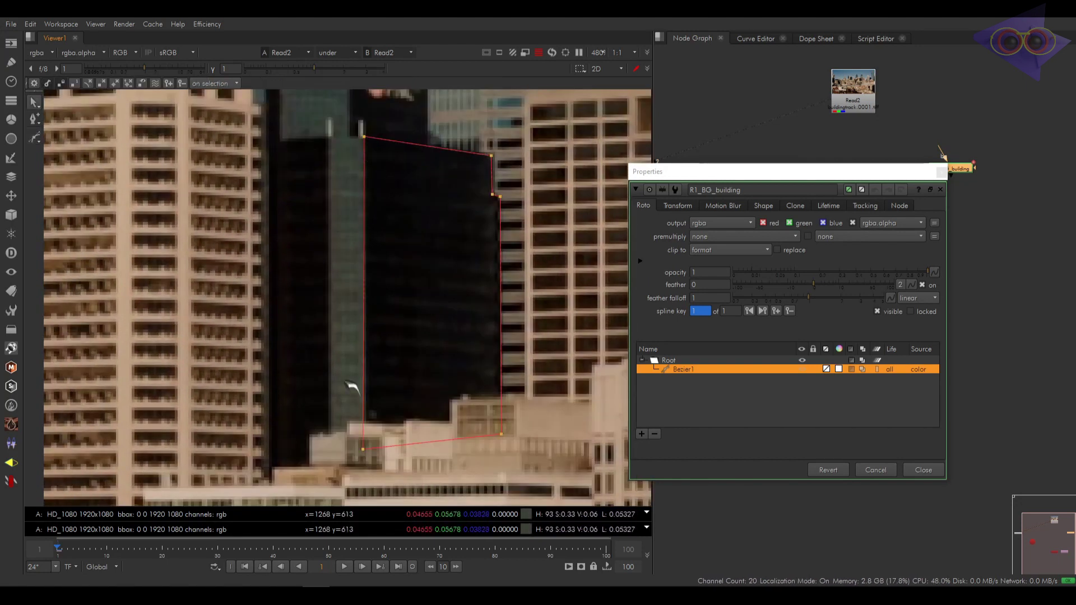
{"action": "scroll", "coordinate": [414, 353], "scroll_direction": "down", "scroll_amount": 3}
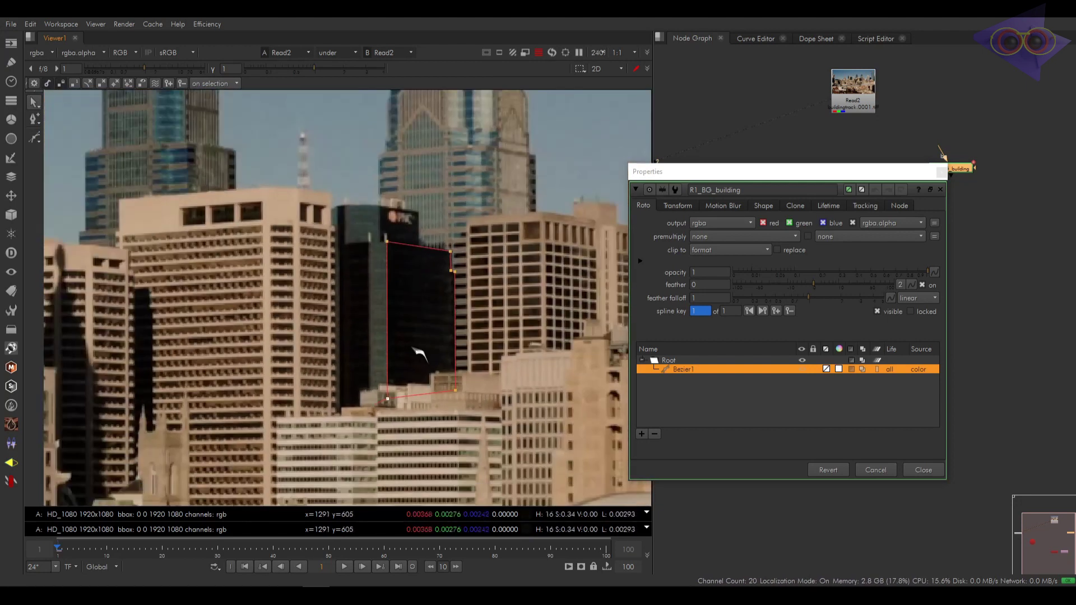
Step: Examine the Bezier's extra matrix in the Roto node's transform settings and close its properties
{"action": "left_click", "coordinate": [678, 205]}
{"action": "left_click", "coordinate": [641, 310]}
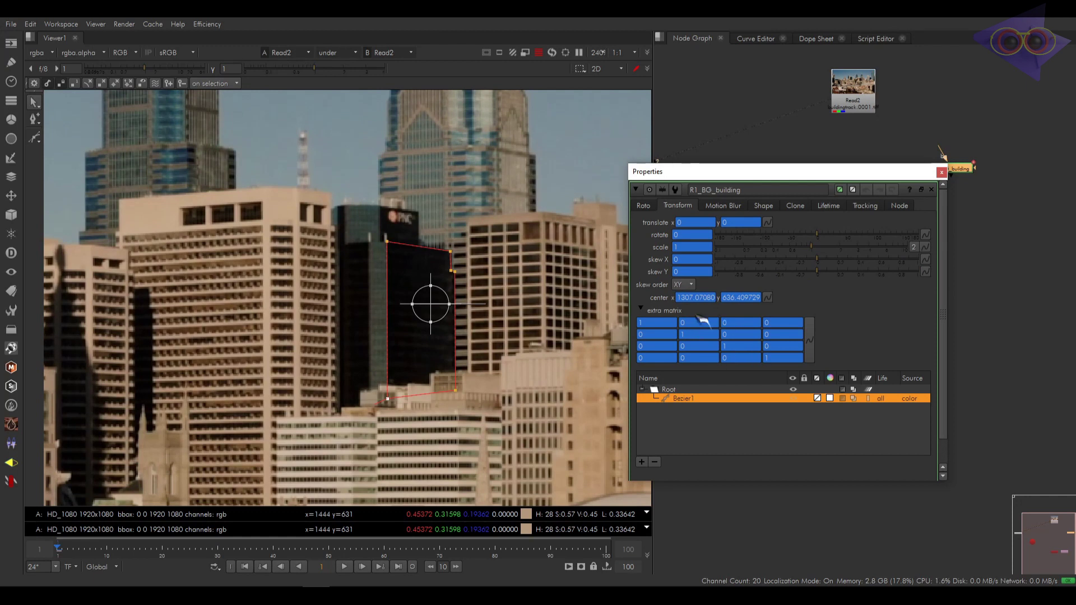
{"action": "left_click", "coordinate": [649, 206]}
{"action": "left_click", "coordinate": [943, 174]}
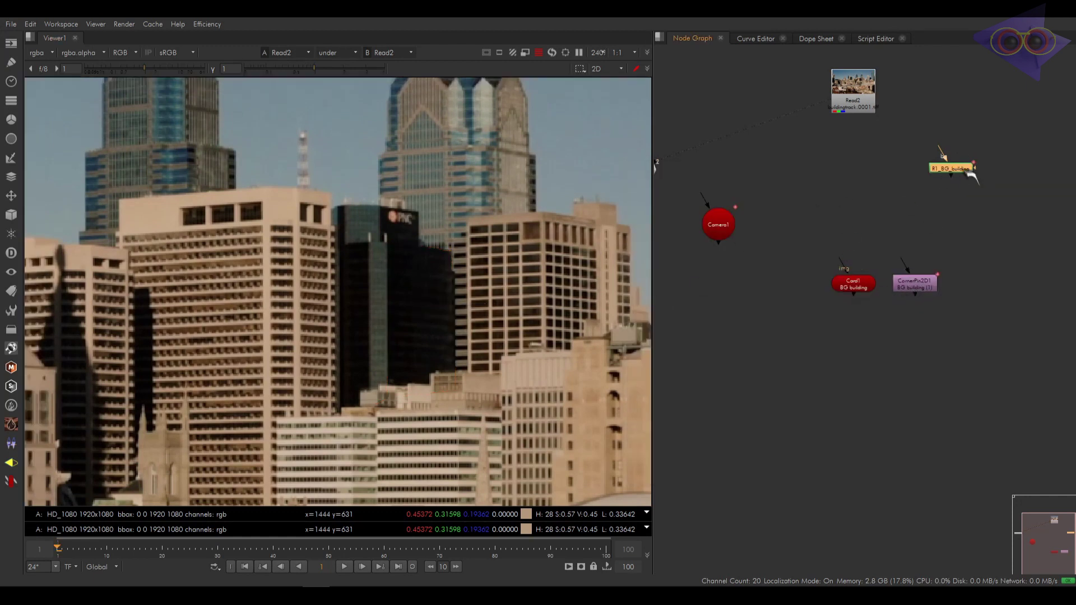
Step: Reopen the R1_BG_building Roto node and check how its shape follows the tower up to frame 85
{"action": "double_click", "coordinate": [967, 170]}
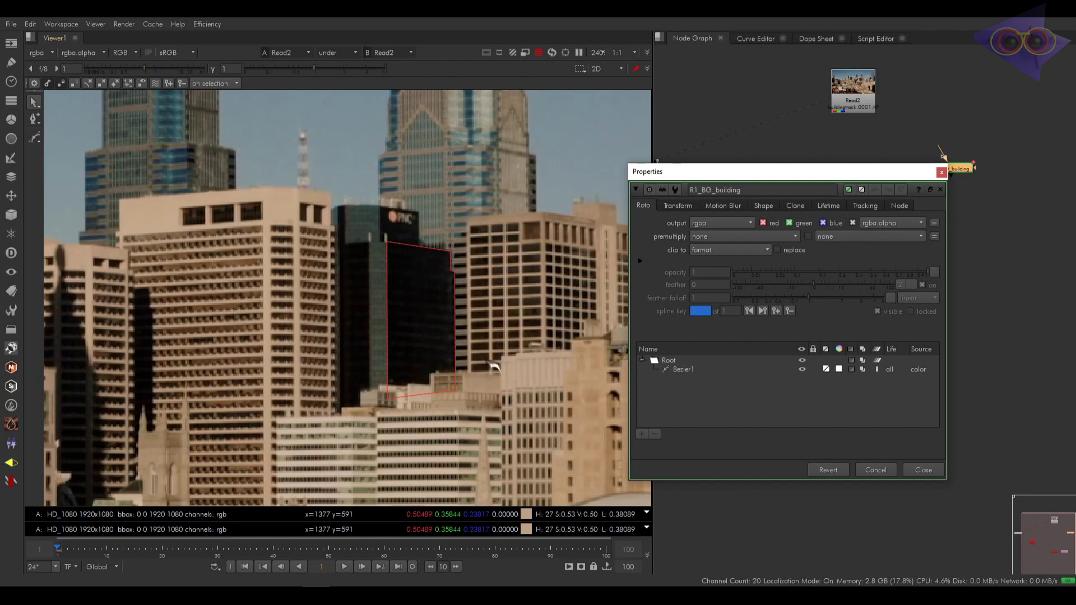
{"action": "left_click", "coordinate": [218, 549]}
{"action": "left_click_drag", "start_coordinate": [243, 559], "coordinate": [381, 552]}
{"action": "left_click_drag", "start_coordinate": [455, 552], "coordinate": [522, 552]}
Step: At frame 85, shift the whole Bezier onto the dark tower wall and realign the points along its right edge
{"action": "scroll", "coordinate": [364, 313], "scroll_direction": "up", "scroll_amount": 5}
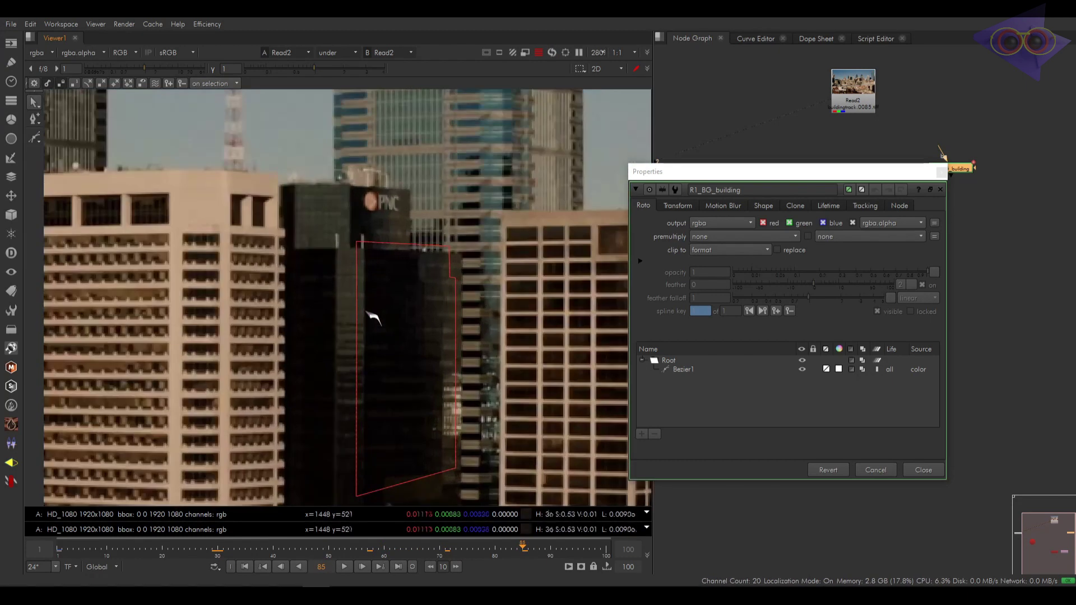
{"action": "scroll", "coordinate": [364, 263], "scroll_direction": "up", "scroll_amount": 4}
{"action": "left_click", "coordinate": [352, 213]}
{"action": "scroll", "coordinate": [350, 213], "scroll_direction": "down", "scroll_amount": 4}
{"action": "key", "text": "ctrl+a"}
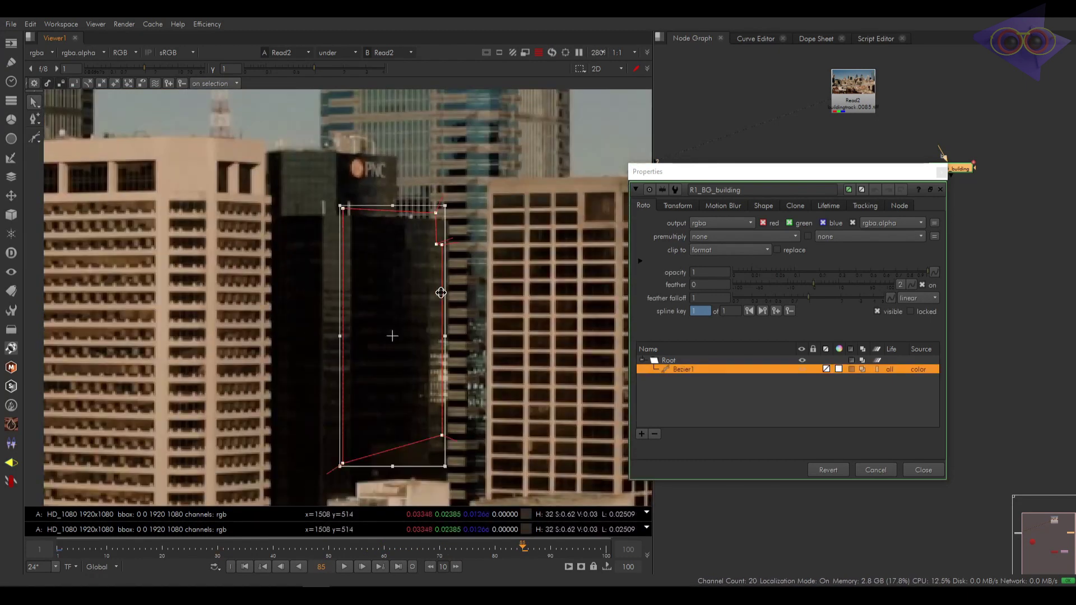
{"action": "left_click_drag", "start_coordinate": [417, 304], "coordinate": [424, 311]}
{"action": "left_click", "coordinate": [481, 167]}
{"action": "left_click", "coordinate": [448, 220]}
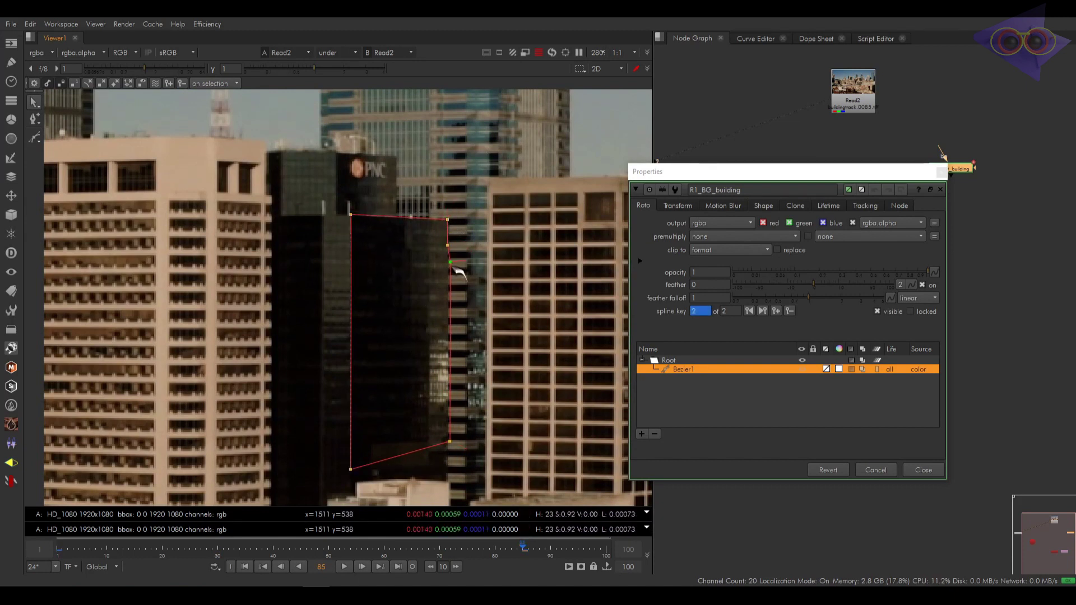
{"action": "left_click_drag", "start_coordinate": [452, 270], "coordinate": [447, 276]}
Step: Move the Bezier's two bottom points down to the rooftops at the tower's base at frame 85
{"action": "middle_click_drag", "start_coordinate": [448, 426], "coordinate": [442, 320]}
{"action": "left_click_drag", "start_coordinate": [496, 292], "coordinate": [221, 451]}
{"action": "left_click_drag", "start_coordinate": [415, 351], "coordinate": [414, 443]}
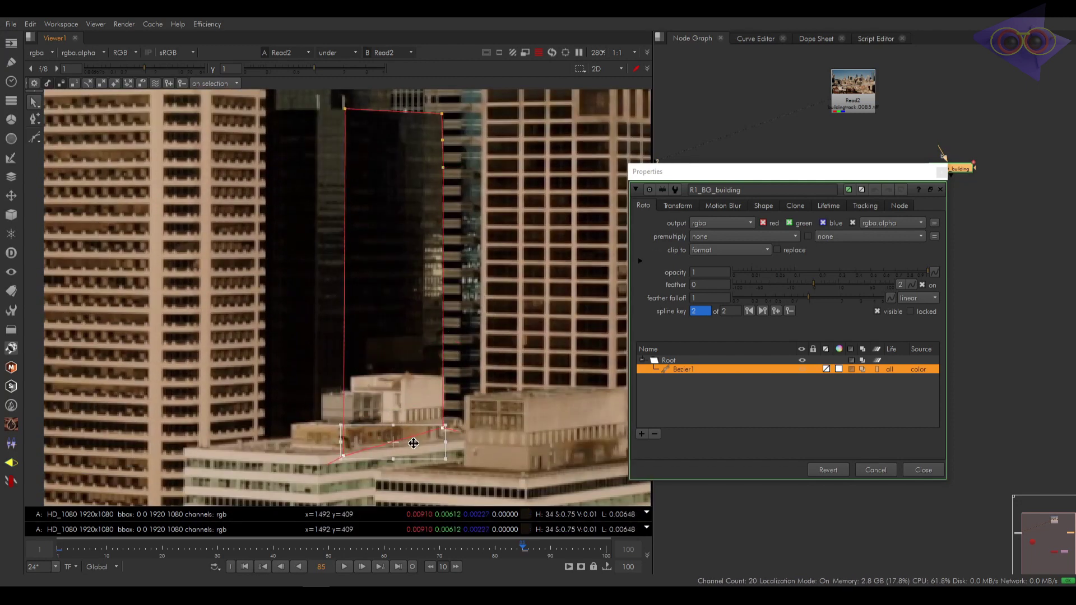
{"action": "scroll", "coordinate": [444, 336], "scroll_direction": "down", "scroll_amount": 4}
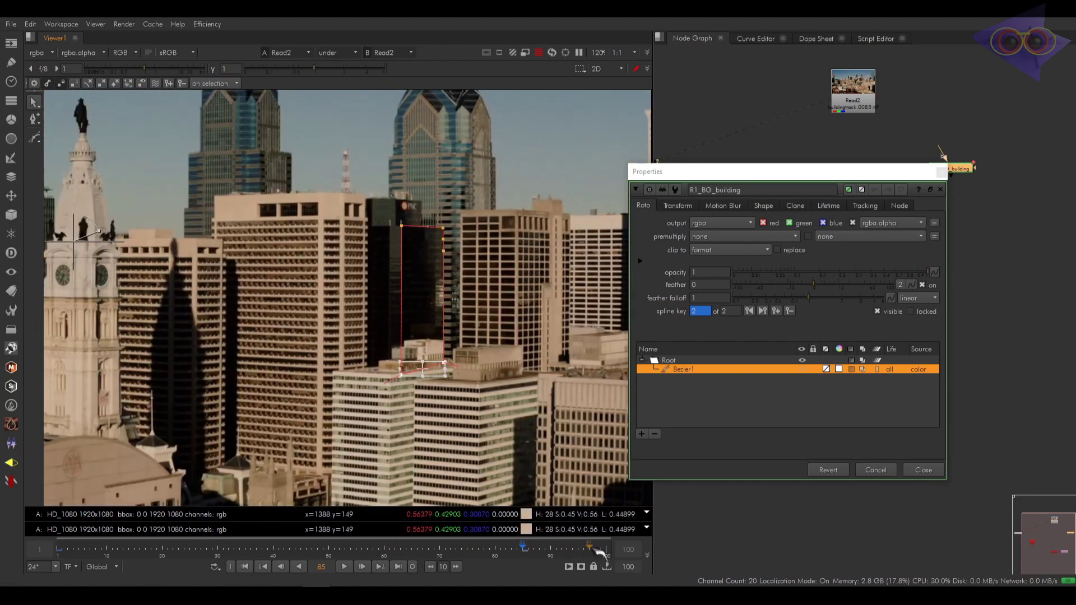
Step: At frame 40, nudge the Bezier's left-edge points sideways to align with the tower's vertical edge
{"action": "left_click_drag", "start_coordinate": [593, 548], "coordinate": [272, 558]}
{"action": "scroll", "coordinate": [400, 207], "scroll_direction": "up", "scroll_amount": 4}
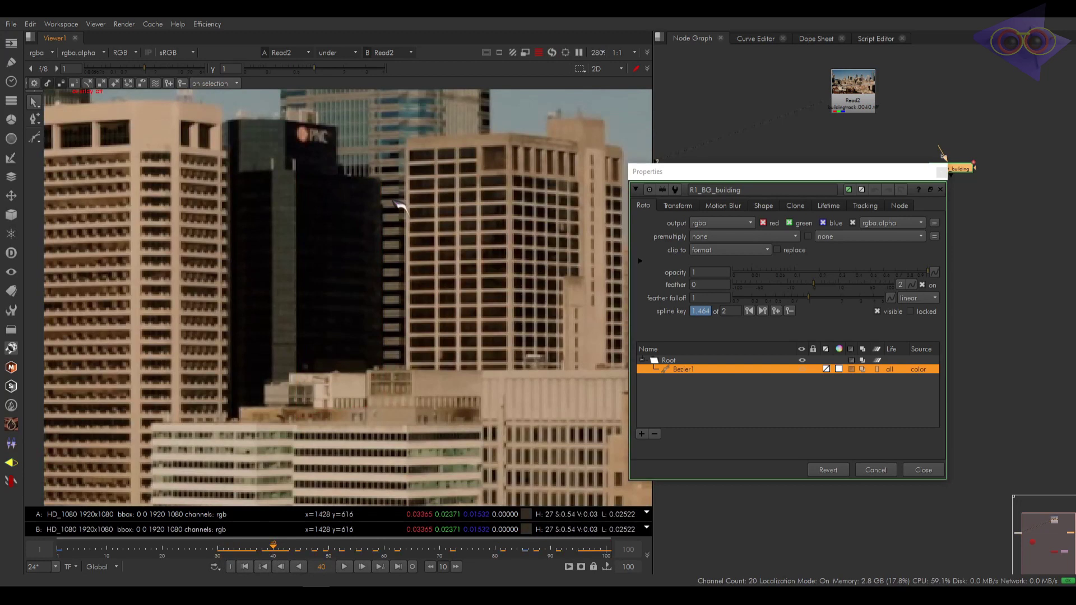
{"action": "key", "text": "o"}
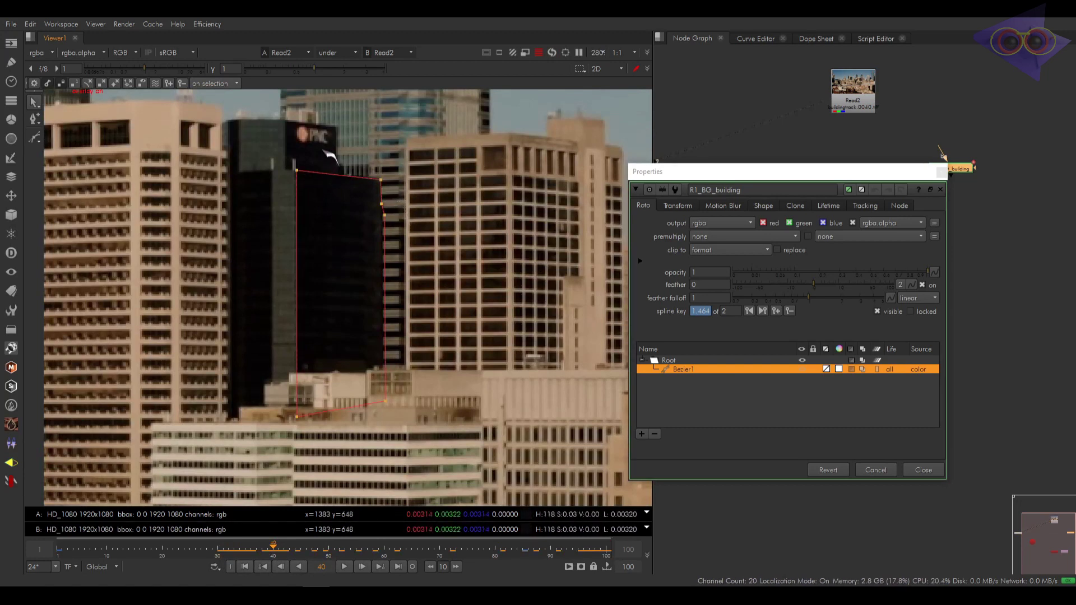
{"action": "left_click_drag", "start_coordinate": [324, 149], "coordinate": [255, 423]}
{"action": "key", "text": "KP_4"}
{"action": "key", "text": "KP_4"}
{"action": "key", "text": "KP_6"}
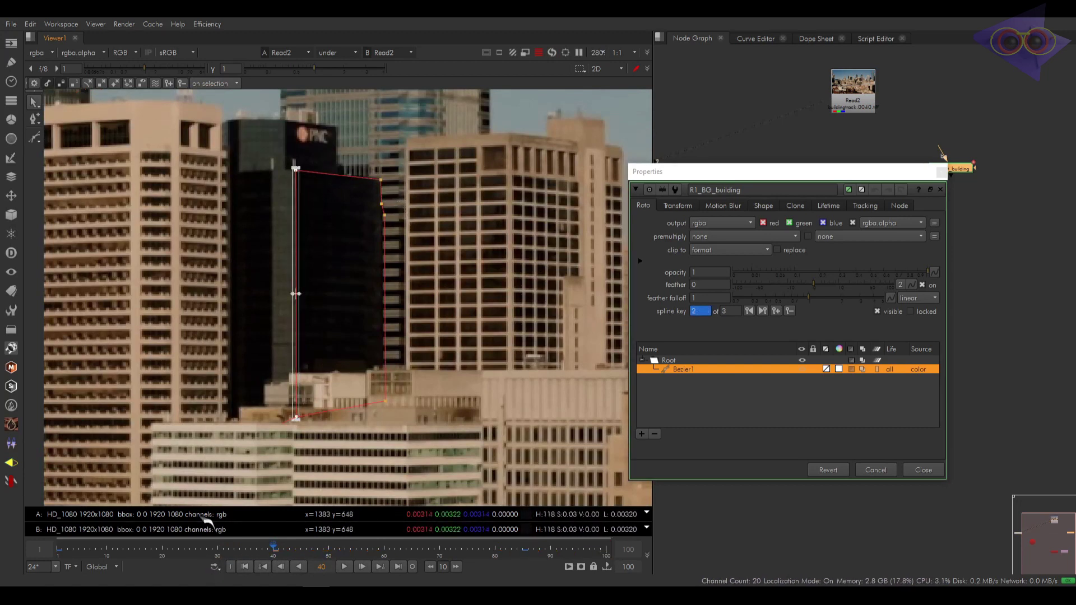
Step: Check the Bezier's top-edge points at frame 40 and review the shape's tracking to frame 42
{"action": "left_click_drag", "start_coordinate": [428, 159], "coordinate": [253, 214]}
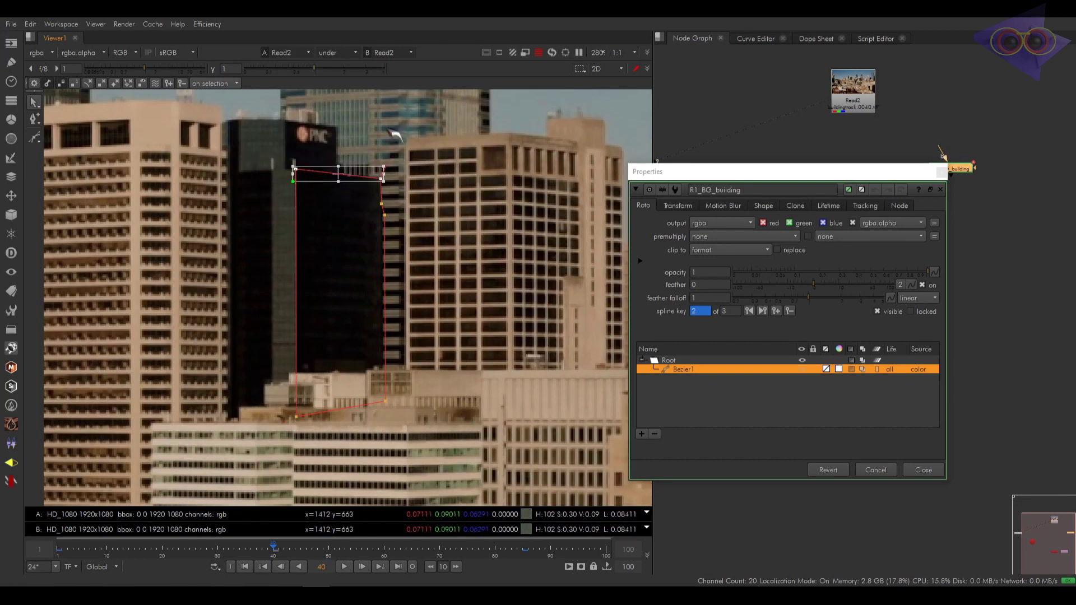
{"action": "left_click", "coordinate": [408, 145]}
{"action": "scroll", "coordinate": [443, 207], "scroll_direction": "down", "scroll_amount": 1}
{"action": "left_click_drag", "start_coordinate": [232, 552], "coordinate": [284, 543]}
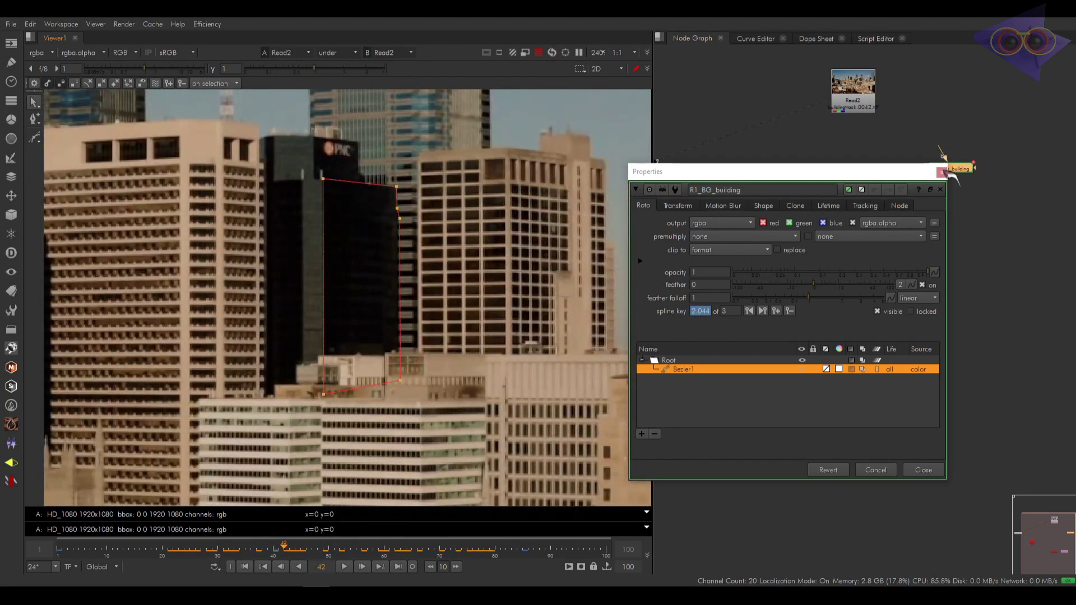
Step: Close the building Roto's properties and move that node aside in the node graph, clear of the footage and CornerPin2D nodes
{"action": "left_click", "coordinate": [943, 172]}
{"action": "scroll", "coordinate": [953, 262], "scroll_direction": "down", "scroll_amount": 2}
{"action": "left_click_drag", "start_coordinate": [930, 278], "coordinate": [950, 296]}
{"action": "left_click", "coordinate": [917, 211]}
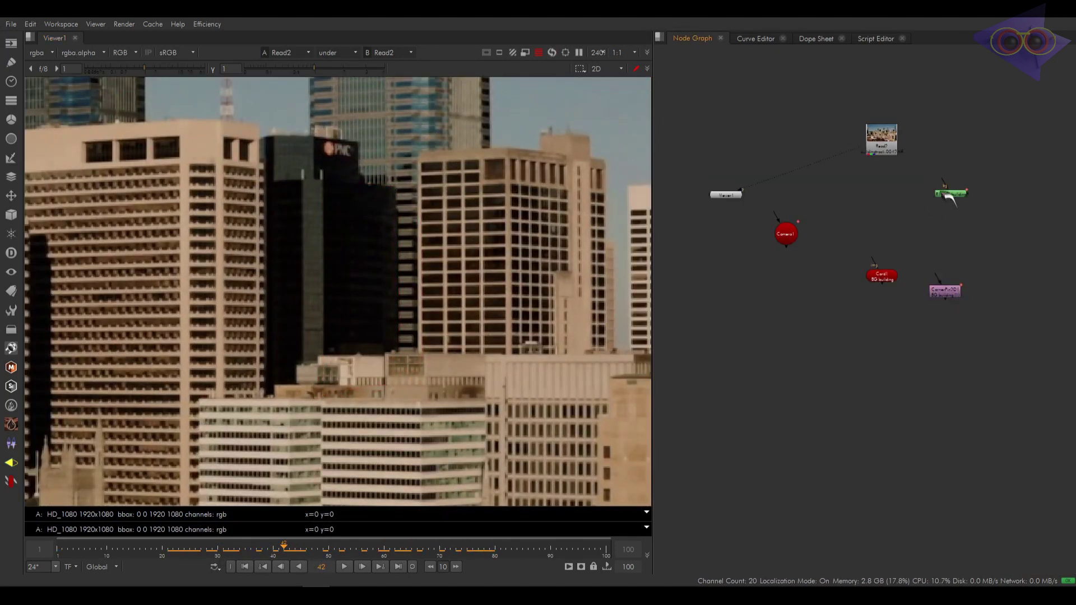
{"action": "left_click_drag", "start_coordinate": [947, 194], "coordinate": [1001, 143]}
Step: Add a Constant node, close its properties and place it beside the footage Read node
{"action": "key", "text": "Tab"}
{"action": "type", "text": "cons"}
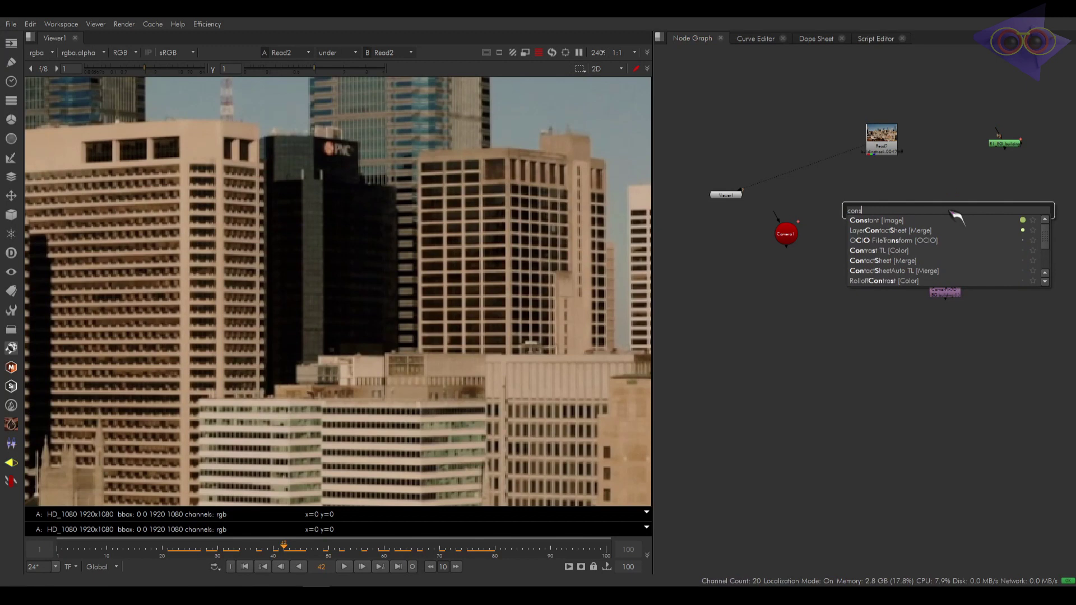
{"action": "key", "text": "Return"}
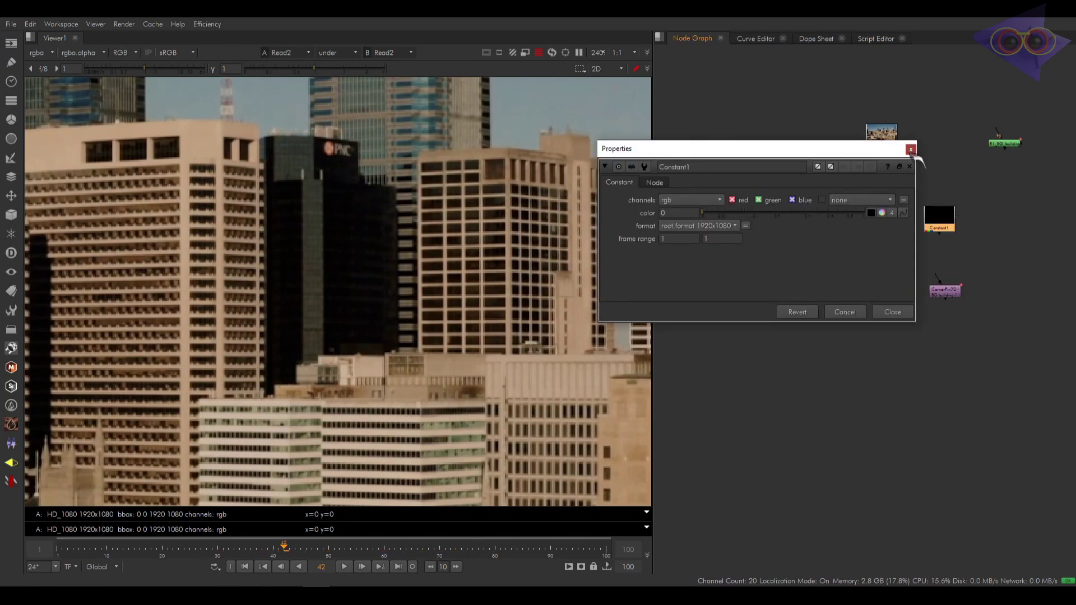
{"action": "left_click", "coordinate": [909, 149]}
{"action": "left_click_drag", "start_coordinate": [940, 220], "coordinate": [956, 182]}
Step: Add a Merge node below the footage, with the Read as its B input and the CornerPin2D as its A input
{"action": "key", "text": "m"}
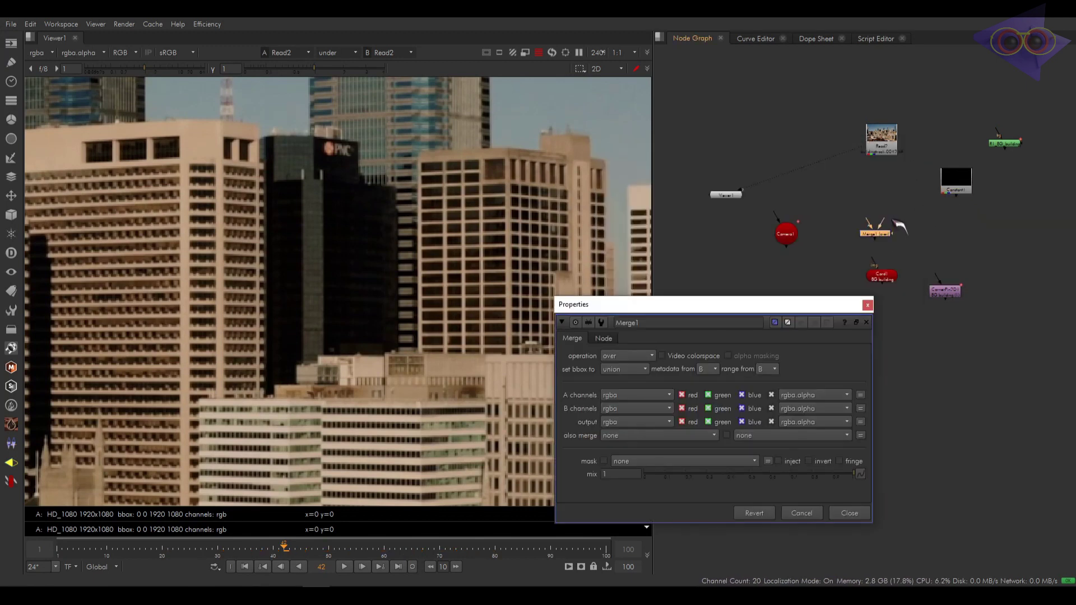
{"action": "left_click_drag", "start_coordinate": [884, 237], "coordinate": [888, 242]}
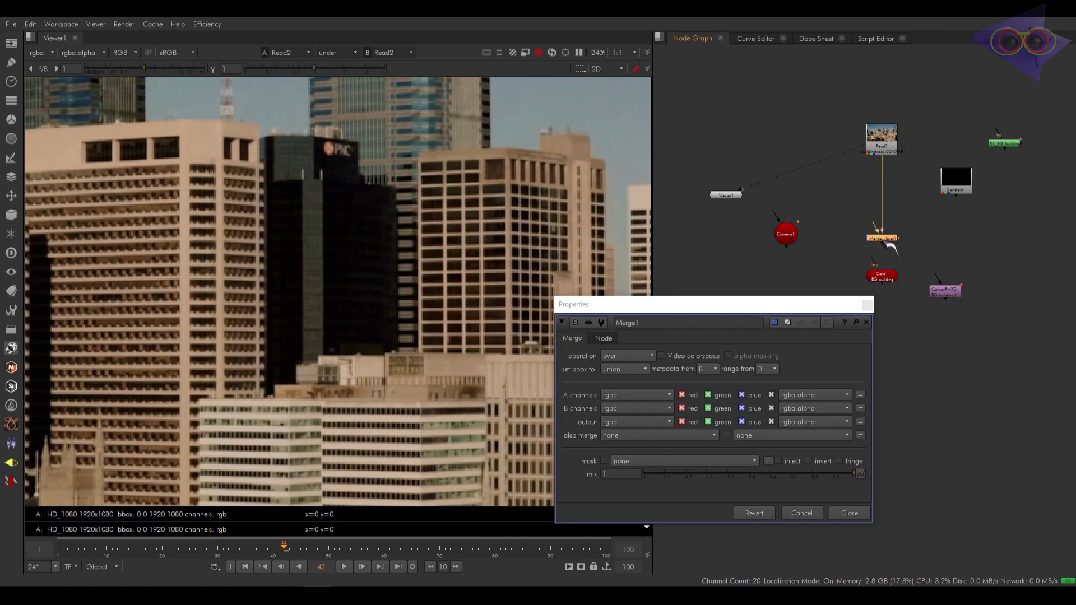
{"action": "left_click_drag", "start_coordinate": [951, 297], "coordinate": [973, 244]}
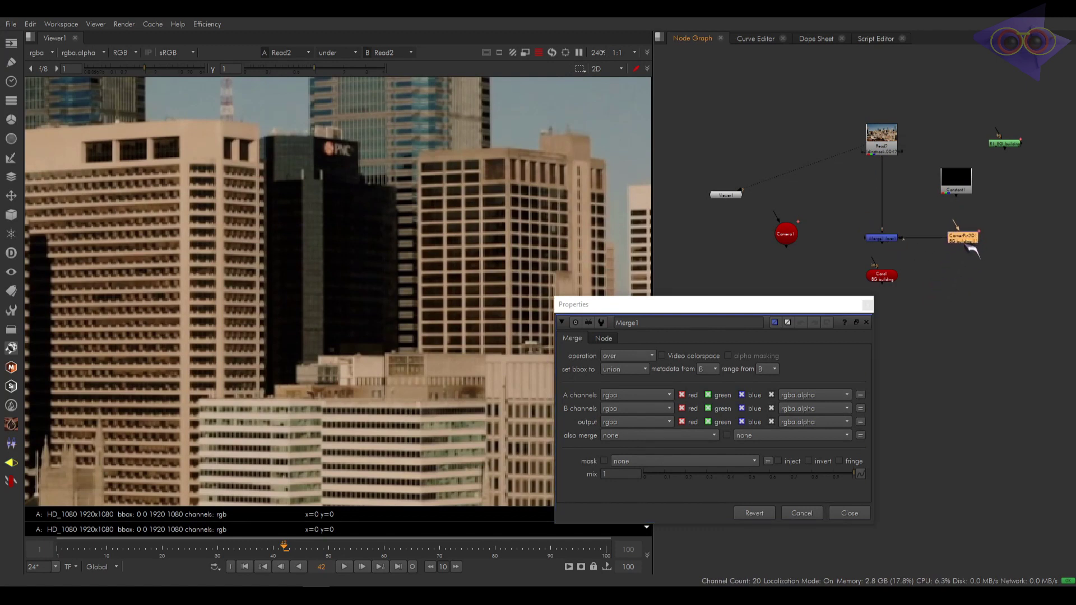
Step: Connect the CornerPin2D's input to the Constant and show the Merge node in the viewer
{"action": "left_click", "coordinate": [954, 183]}
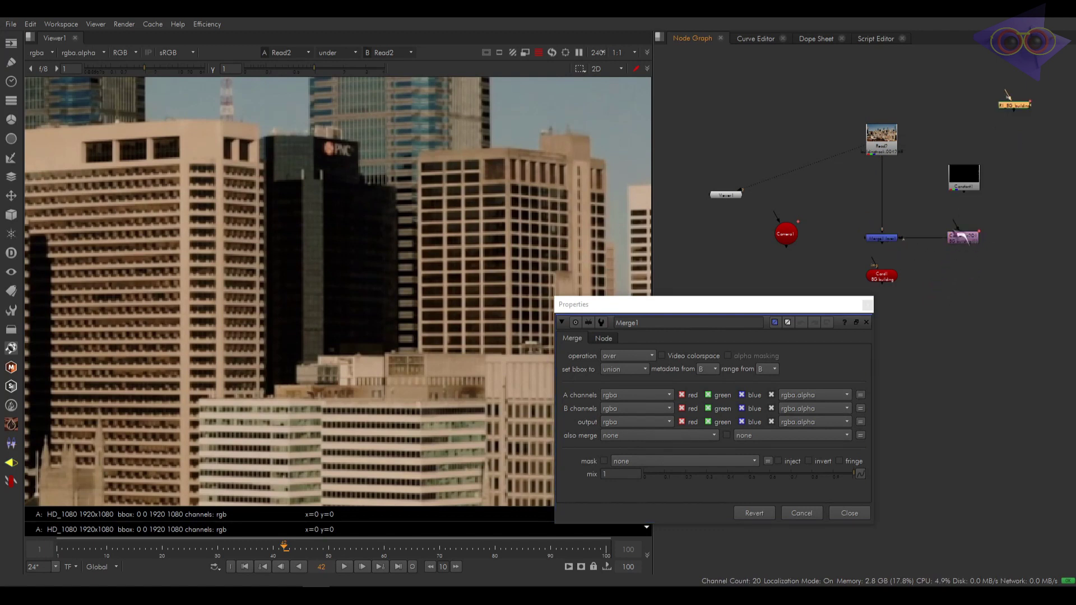
{"action": "left_click_drag", "start_coordinate": [956, 225], "coordinate": [960, 176]}
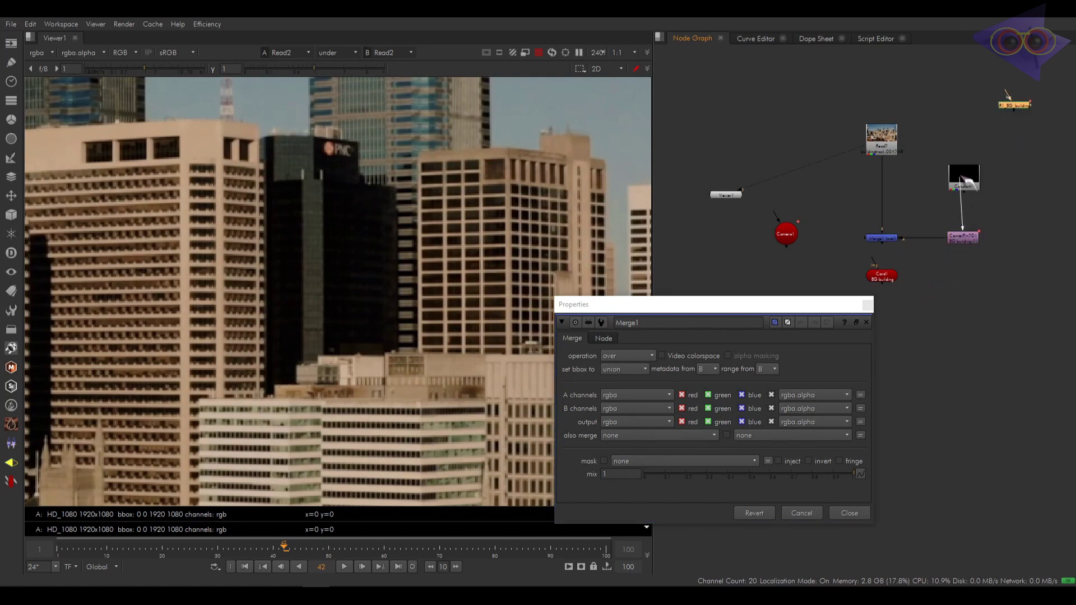
{"action": "left_click", "coordinate": [965, 234]}
{"action": "key", "text": "1"}
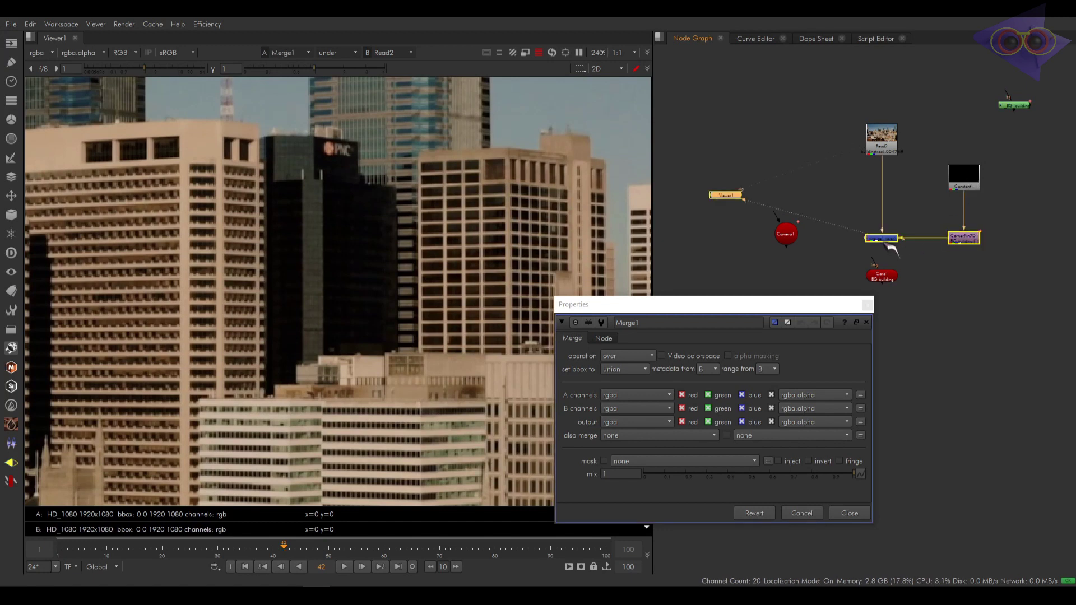
{"action": "left_click", "coordinate": [867, 305]}
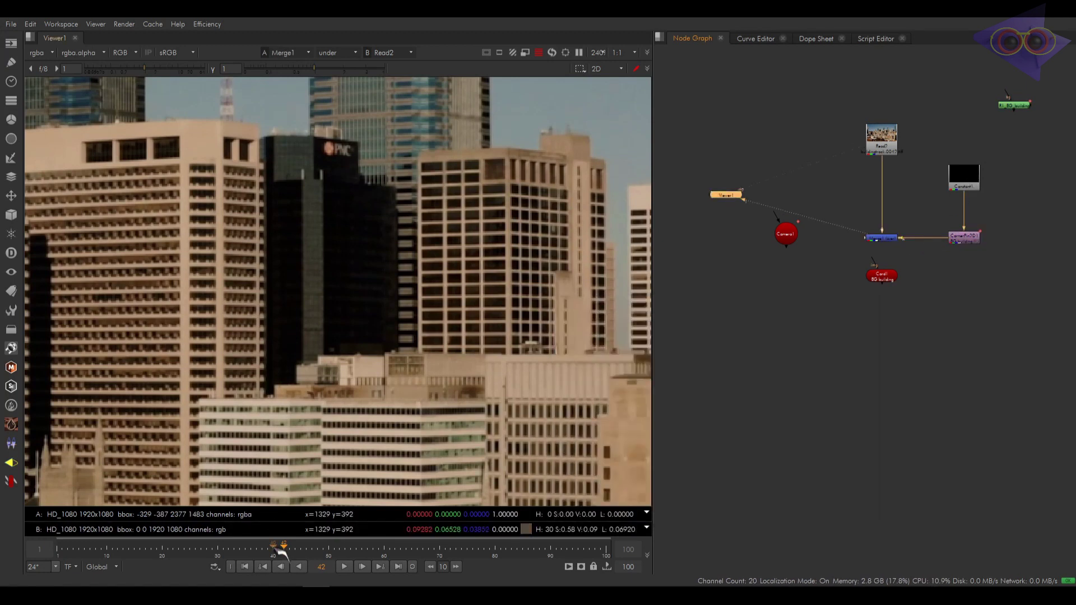
Step: Go to frame 1 and check the CornerPin2D node's From coordinates
{"action": "left_click", "coordinate": [245, 566]}
{"action": "double_click", "coordinate": [964, 237]}
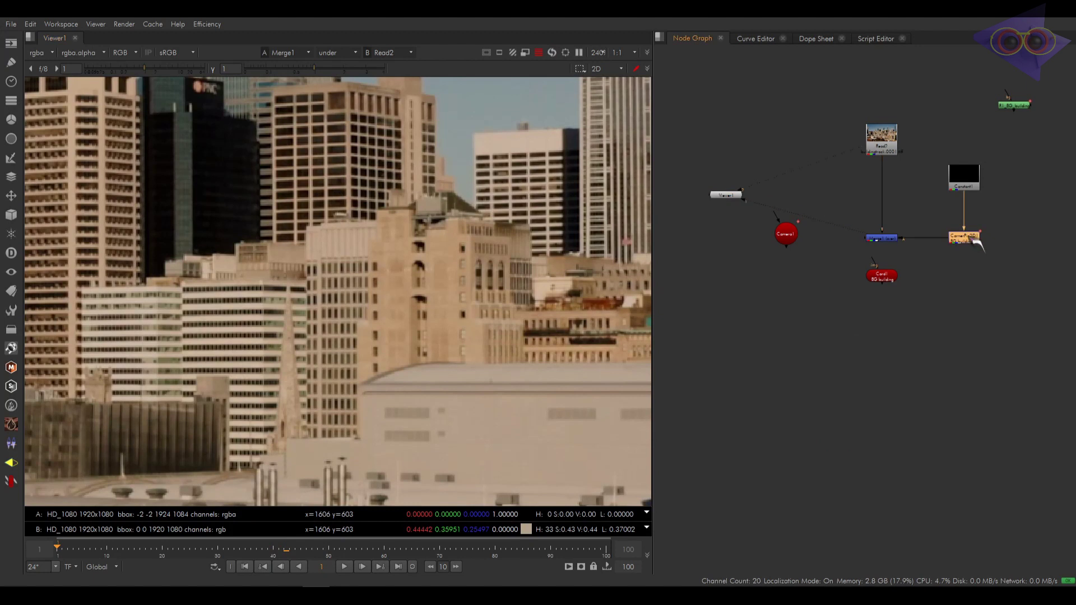
{"action": "left_click", "coordinate": [545, 290]}
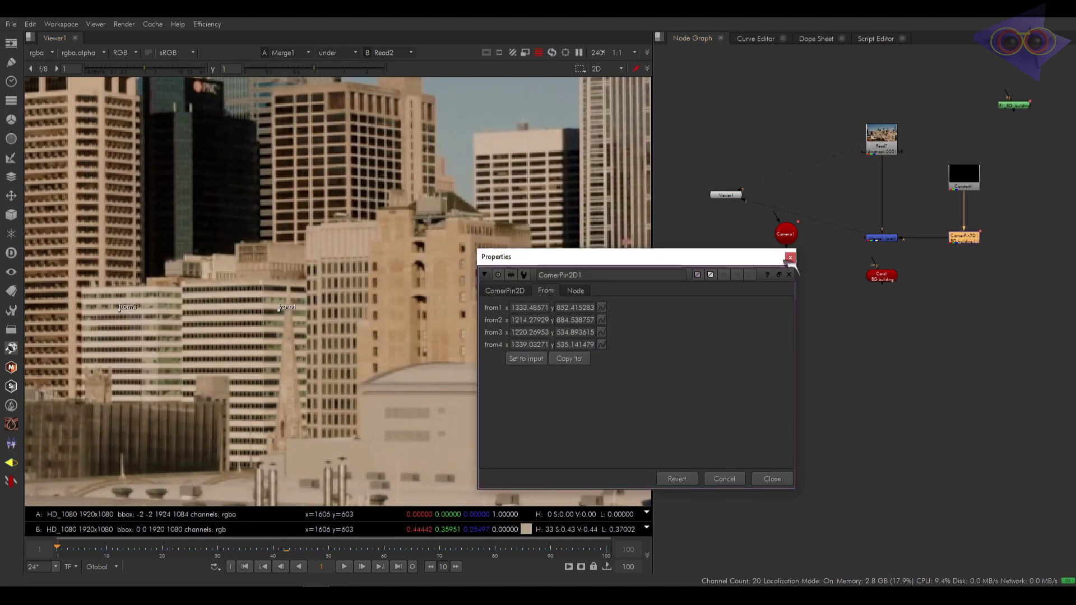
{"action": "left_click", "coordinate": [790, 258]}
Step: Insert Copy and Premult nodes between the Constant and the CornerPin2D, and line them up in the branch
{"action": "left_click", "coordinate": [965, 186]}
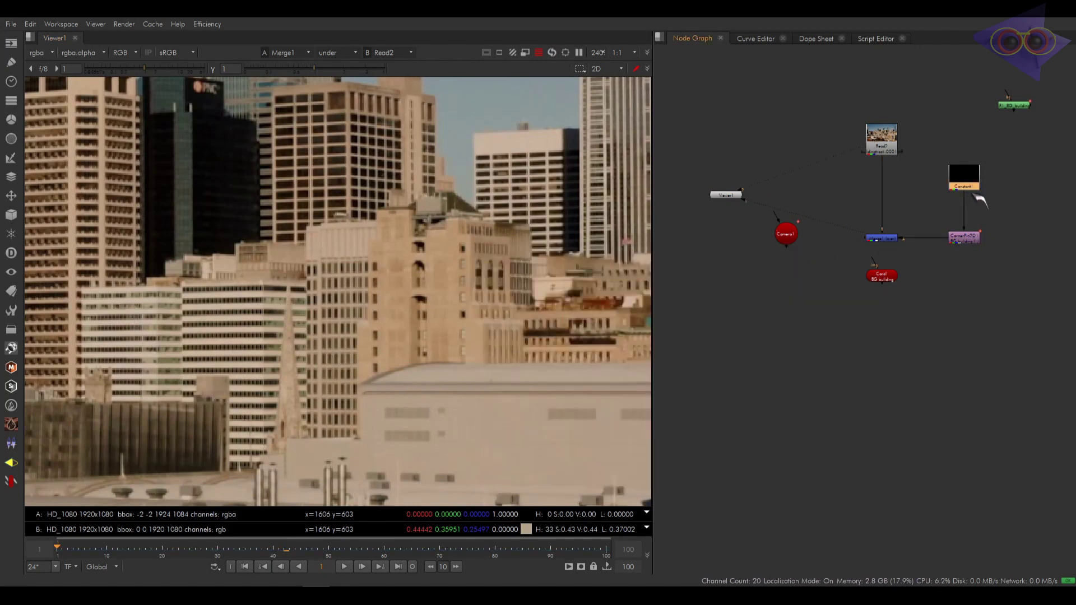
{"action": "left_click_drag", "start_coordinate": [974, 186], "coordinate": [974, 148]}
{"action": "key", "text": "k"}
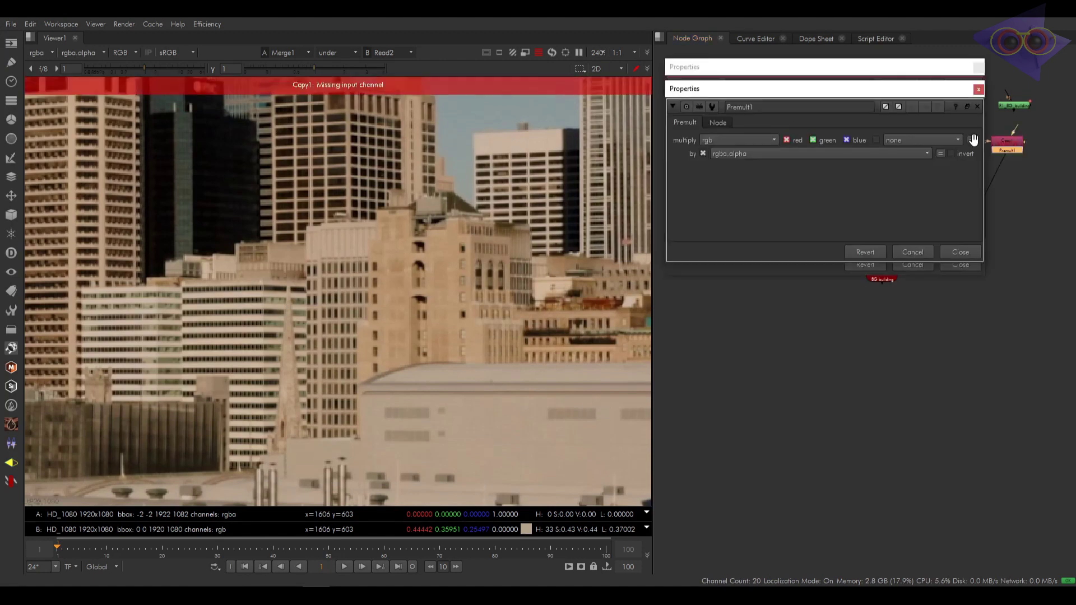
{"action": "left_click", "coordinate": [978, 89]}
{"action": "left_click", "coordinate": [979, 67]}
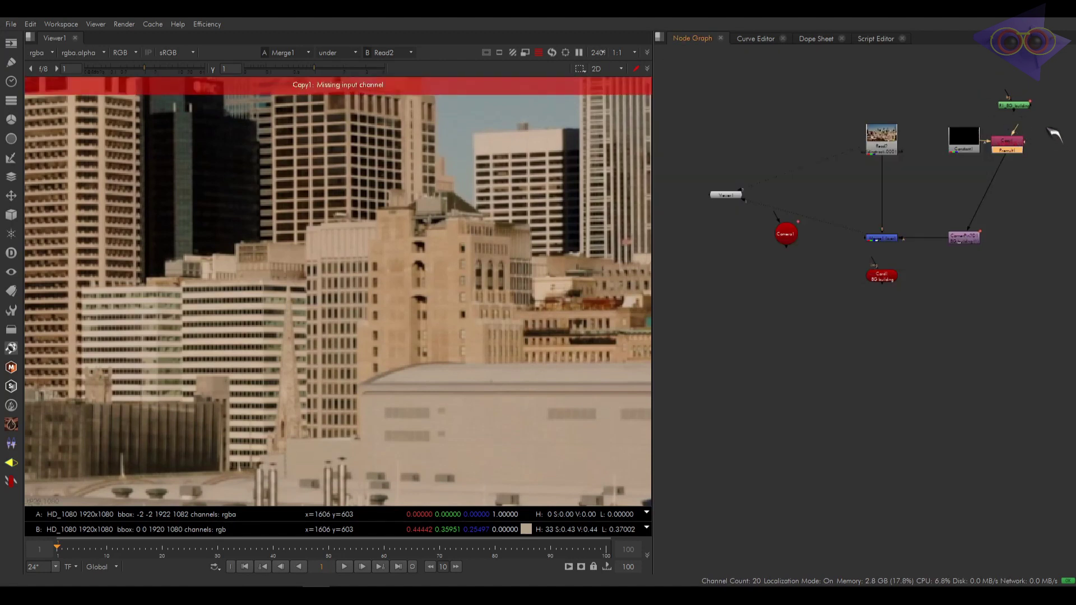
{"action": "left_click_drag", "start_coordinate": [1004, 150], "coordinate": [967, 204]}
{"action": "left_click", "coordinate": [989, 172]}
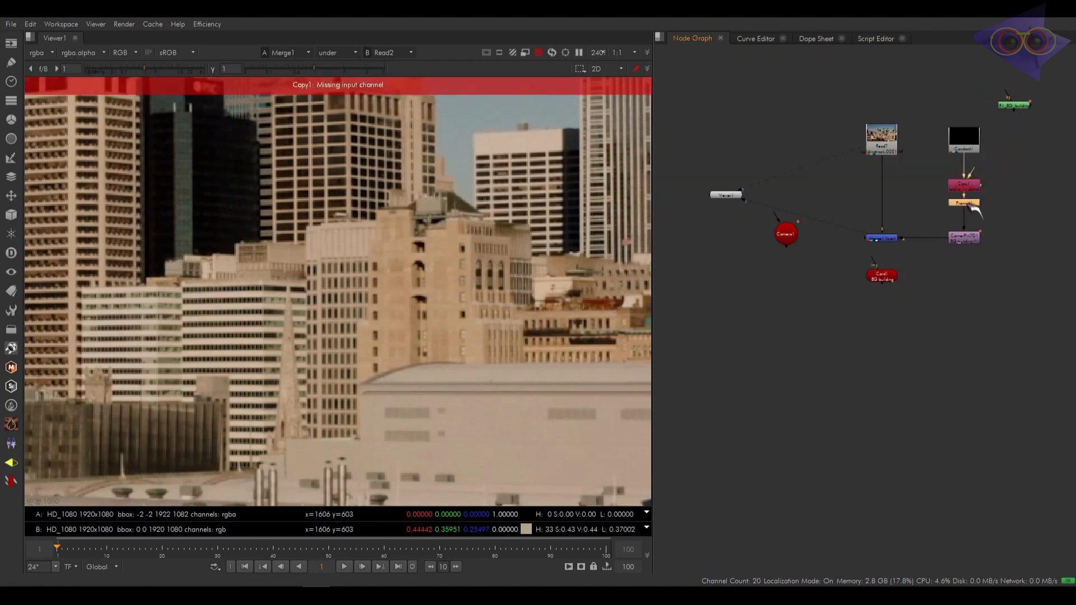
Step: Add a new Roto node, connect it to the Copy node's A input and place it beside the Copy
{"action": "left_click", "coordinate": [972, 179]}
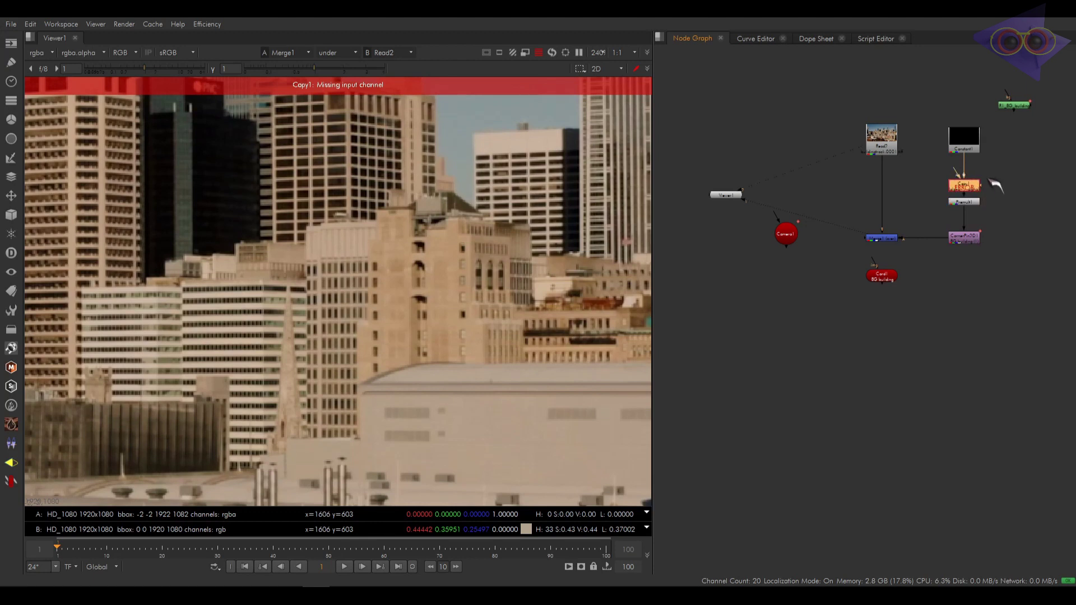
{"action": "key", "text": "o"}
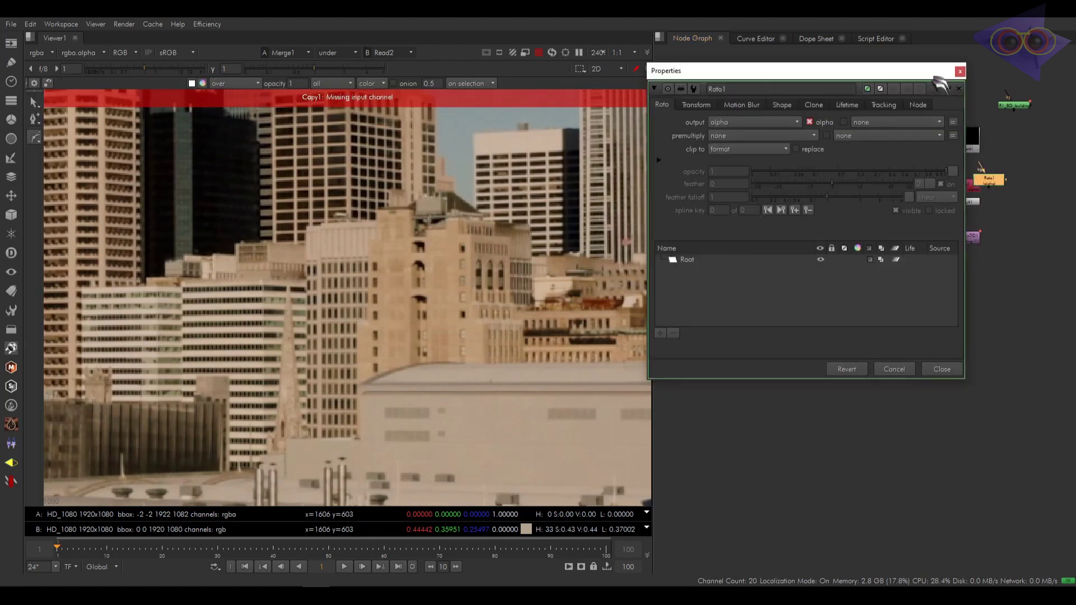
{"action": "left_click_drag", "start_coordinate": [925, 70], "coordinate": [952, 253]}
{"action": "left_click_drag", "start_coordinate": [992, 190], "coordinate": [1016, 194]}
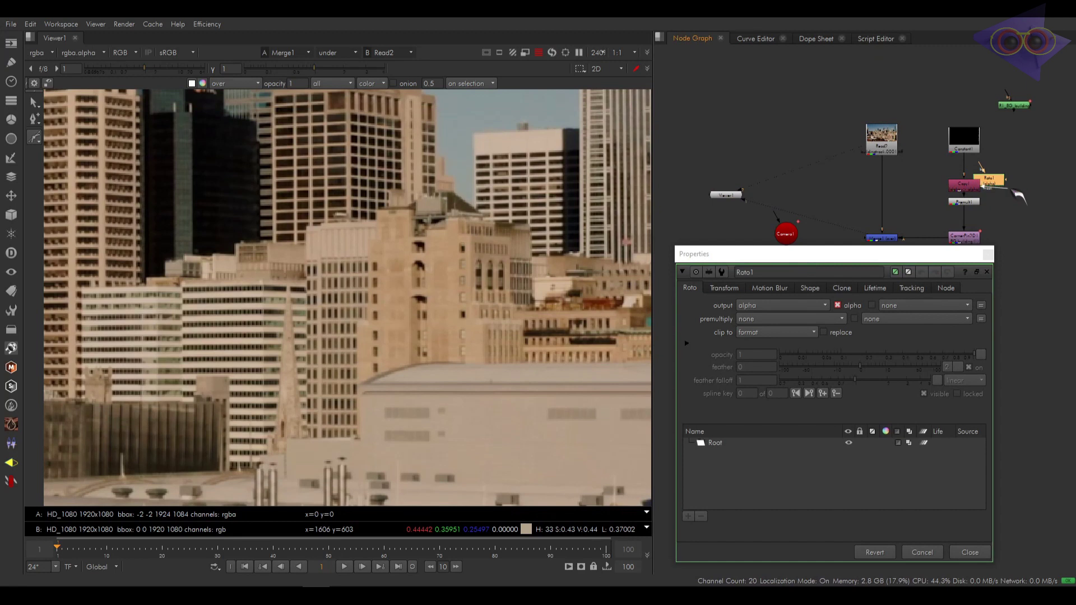
{"action": "left_click_drag", "start_coordinate": [978, 164], "coordinate": [1026, 168]}
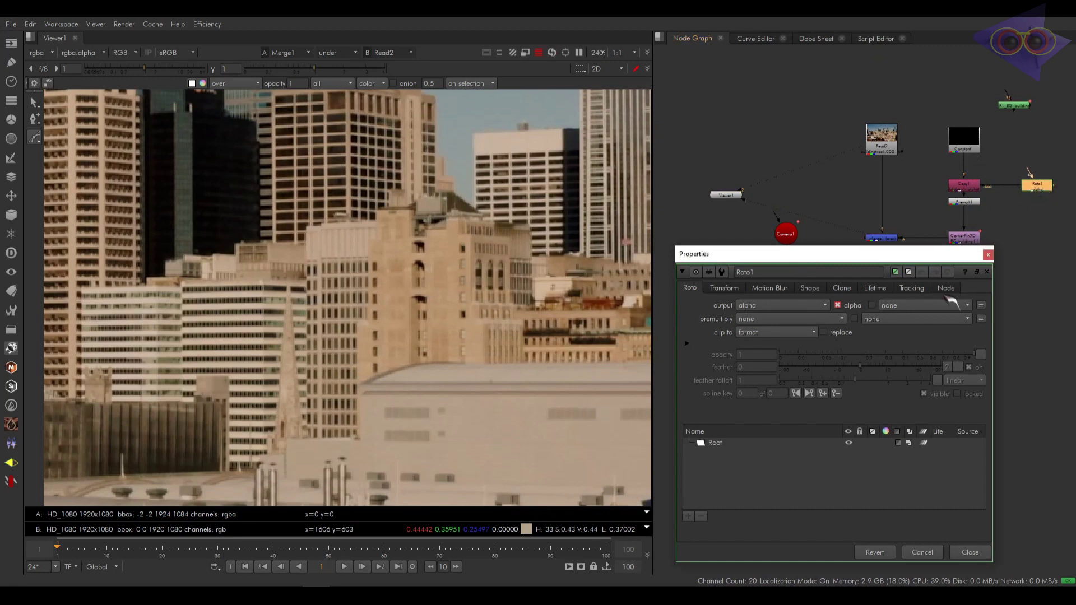
Step: Draw a closed Bezier around the dark wall of the PNC tower at frame 1, extending its base over the rooftops
{"action": "middle_click_drag", "start_coordinate": [383, 280], "coordinate": [454, 386]}
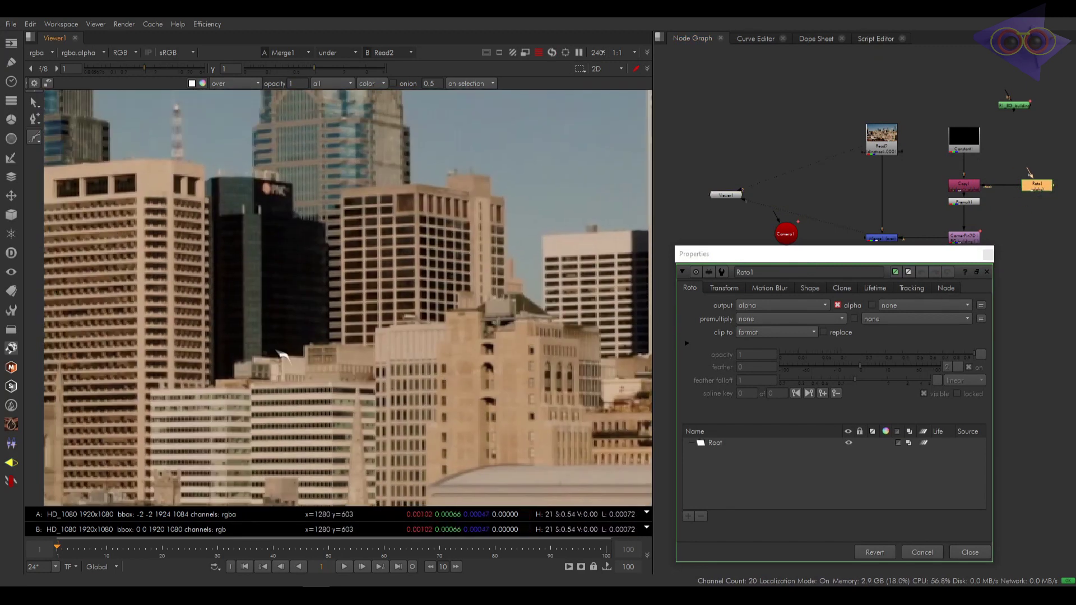
{"action": "left_click", "coordinate": [234, 231]}
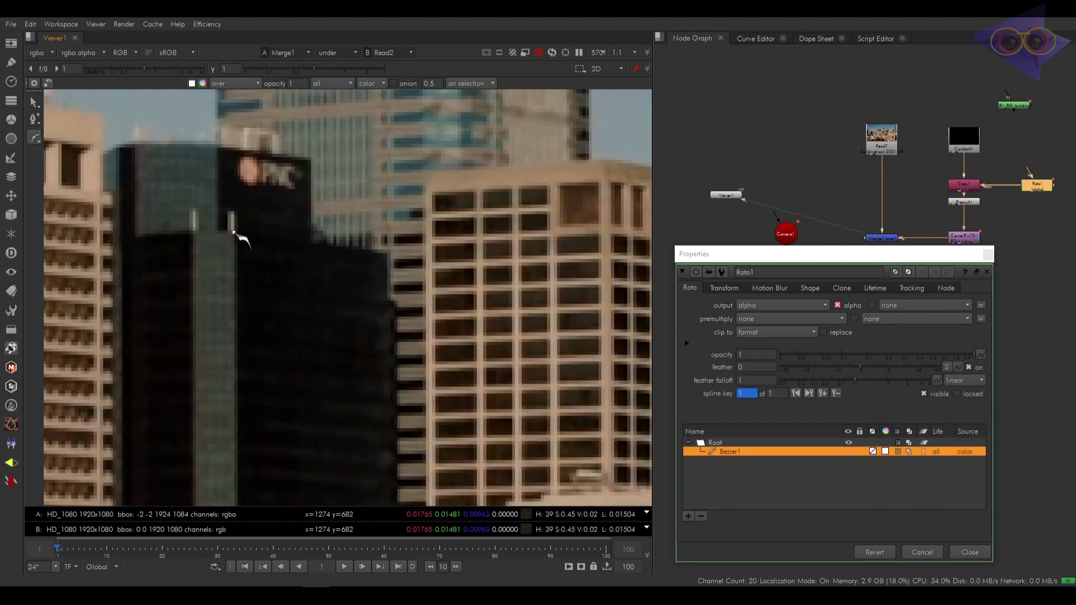
{"action": "left_click", "coordinate": [391, 256]}
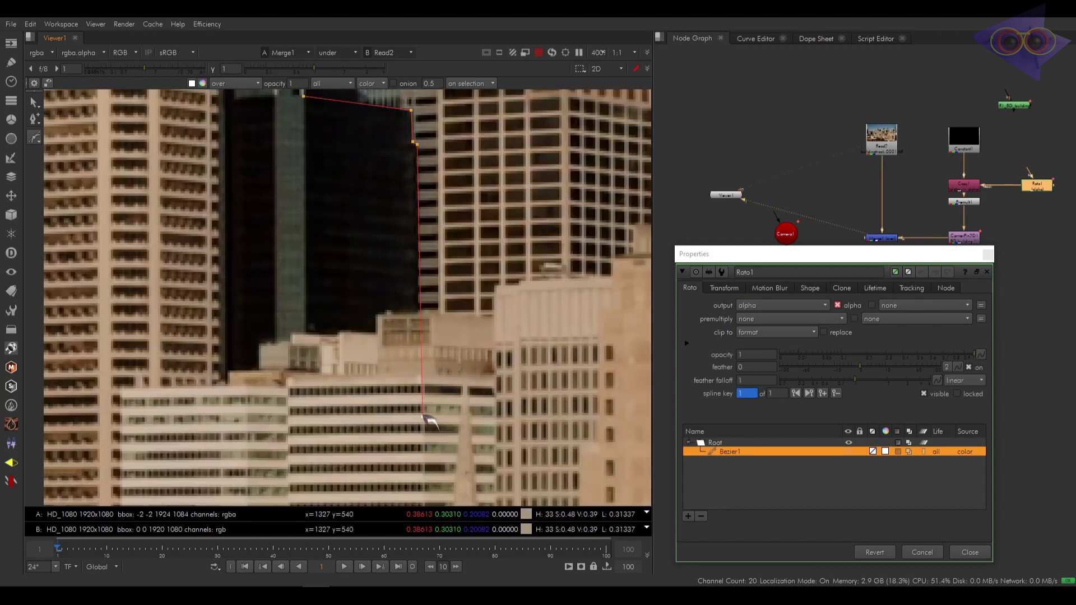
{"action": "key", "text": "q"}
{"action": "scroll", "coordinate": [329, 310], "scroll_direction": "down", "scroll_amount": 3}
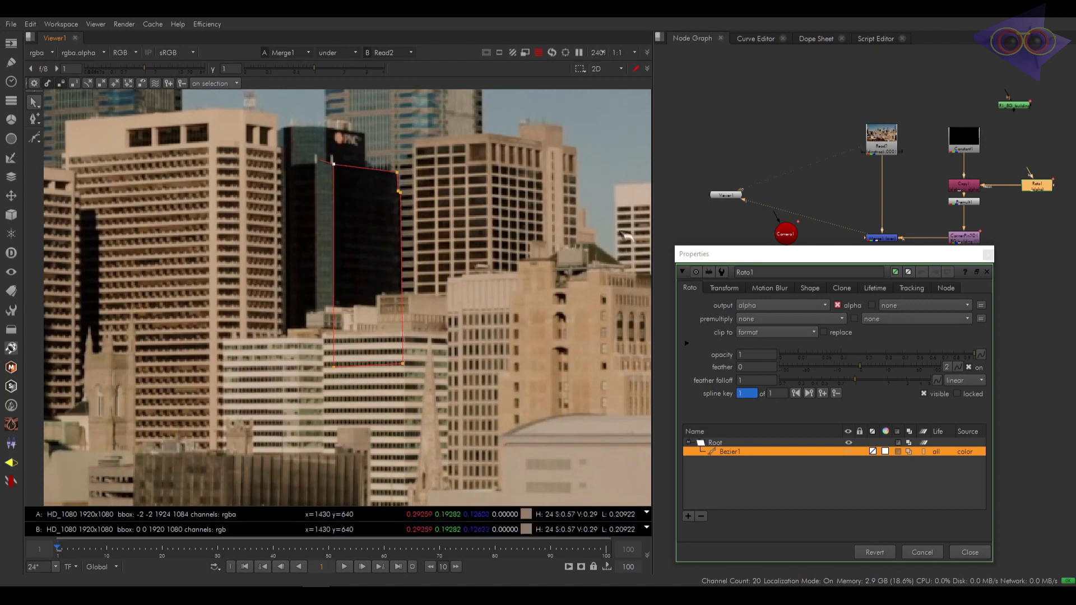
{"action": "left_click", "coordinate": [988, 255]}
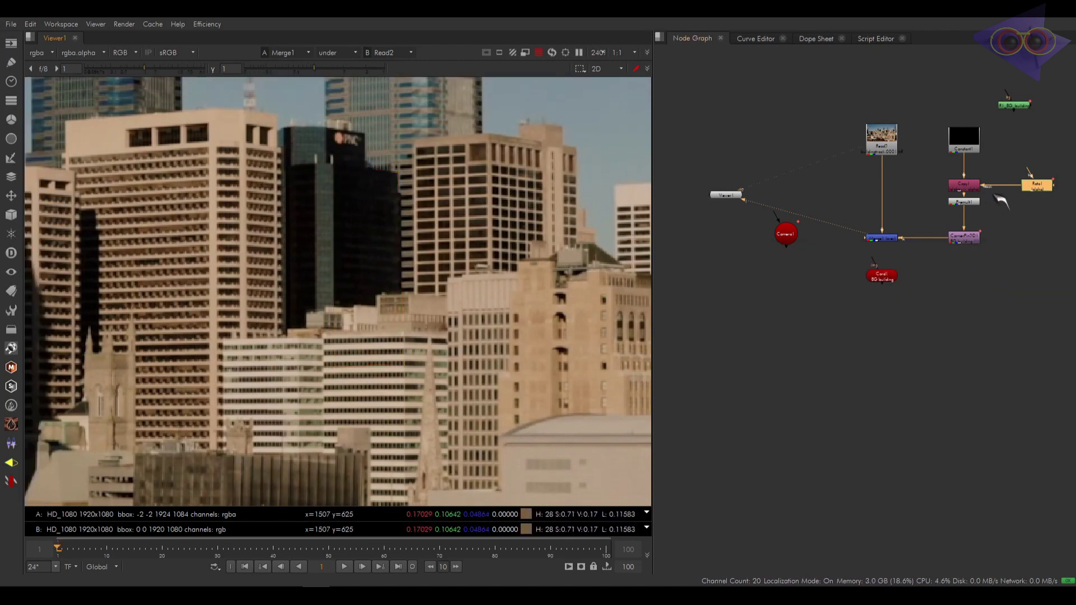
Step: View the Premult output, then the Merge result without the viewer blend, and inspect the patch on the tower
{"action": "left_click", "coordinate": [964, 202]}
{"action": "key", "text": "1"}
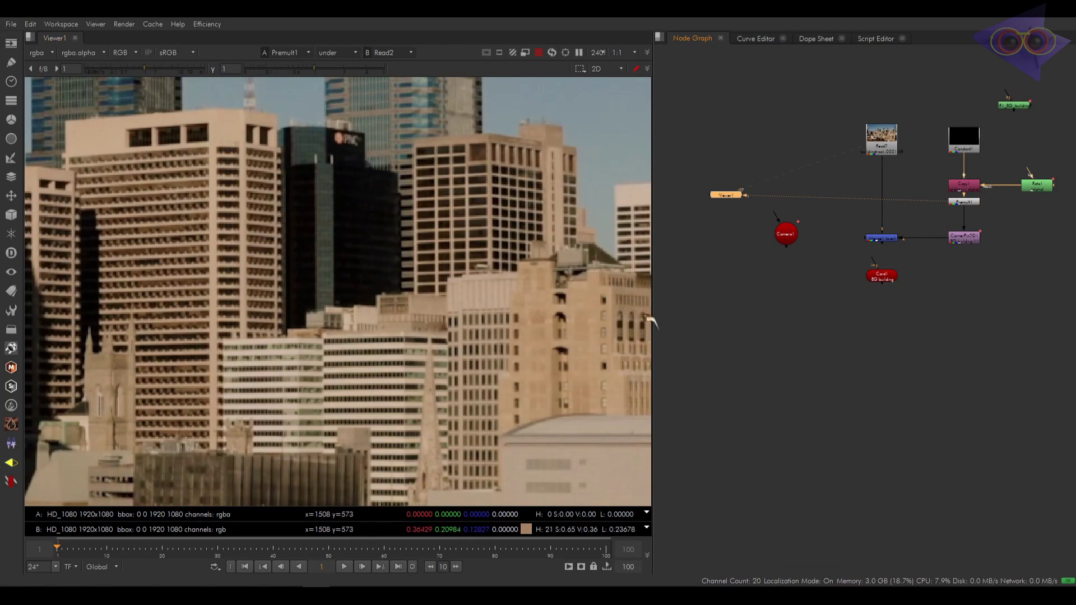
{"action": "scroll", "coordinate": [448, 327], "scroll_direction": "down", "scroll_amount": 3}
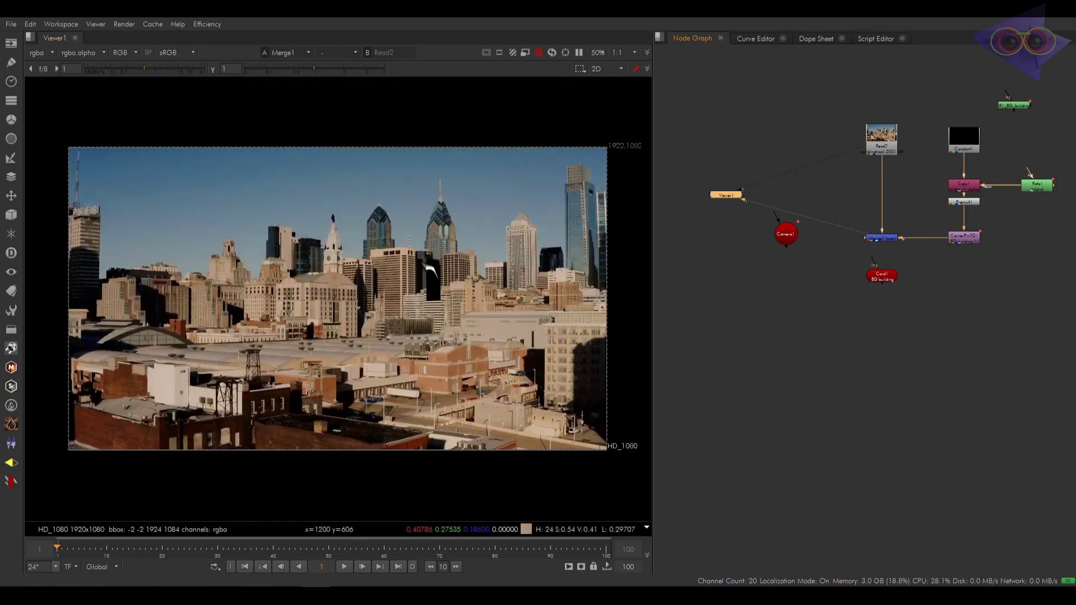
{"action": "scroll", "coordinate": [429, 269], "scroll_direction": "up", "scroll_amount": 3}
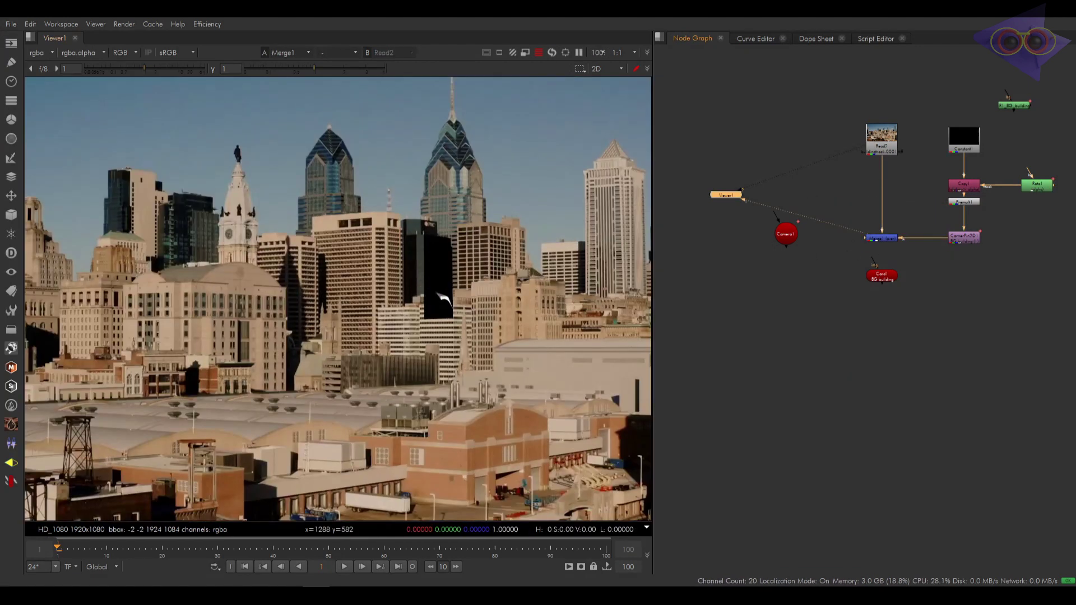
Step: Set the Constant's colour to a coral red with red 0.97, green 0.2, blue 0.105 and alpha 0.56
{"action": "double_click", "coordinate": [964, 137]}
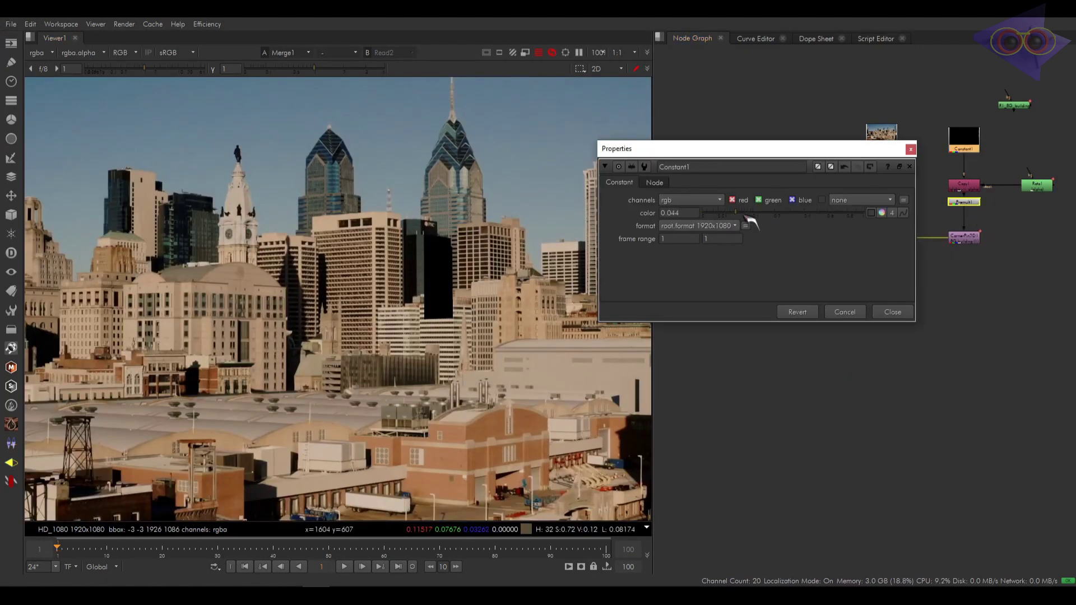
{"action": "left_click_drag", "start_coordinate": [747, 217], "coordinate": [824, 213]}
{"action": "left_click", "coordinate": [882, 213]}
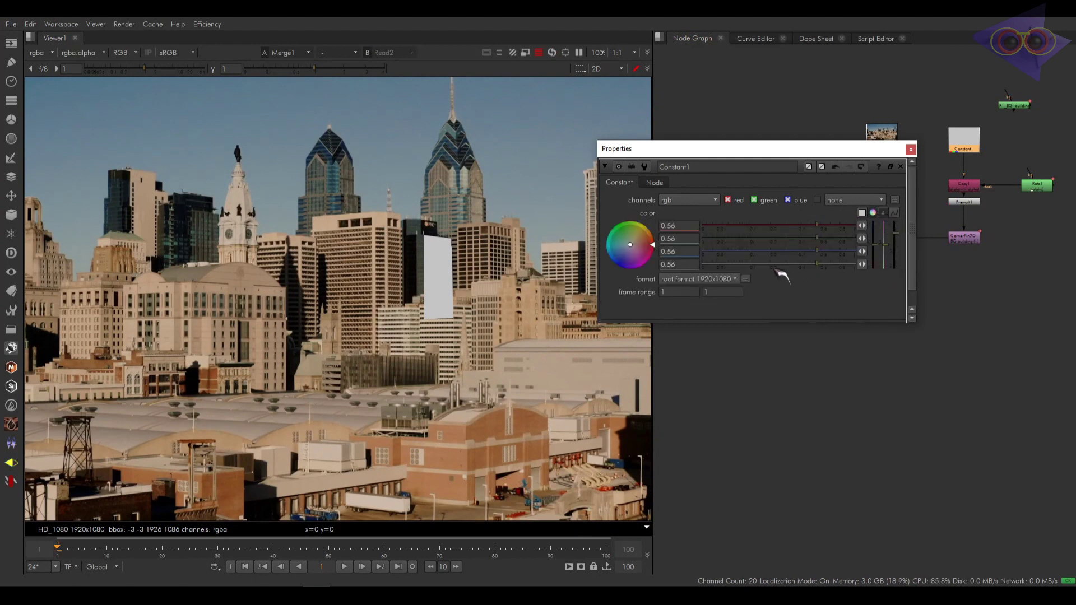
{"action": "left_click", "coordinate": [771, 239]}
{"action": "left_click_drag", "start_coordinate": [805, 255], "coordinate": [760, 264]}
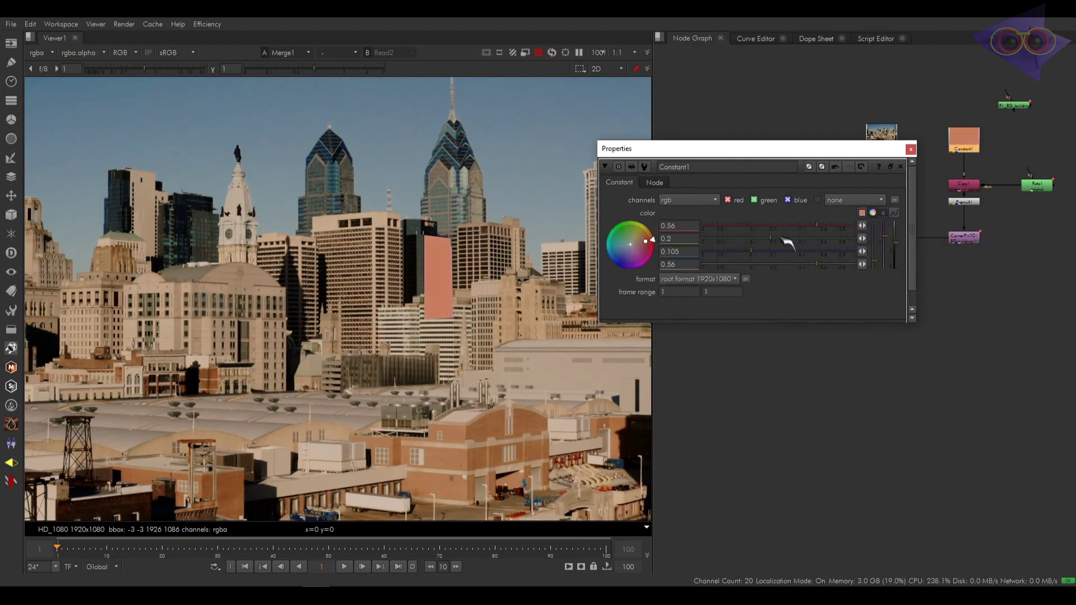
{"action": "left_click_drag", "start_coordinate": [816, 225], "coordinate": [852, 224]}
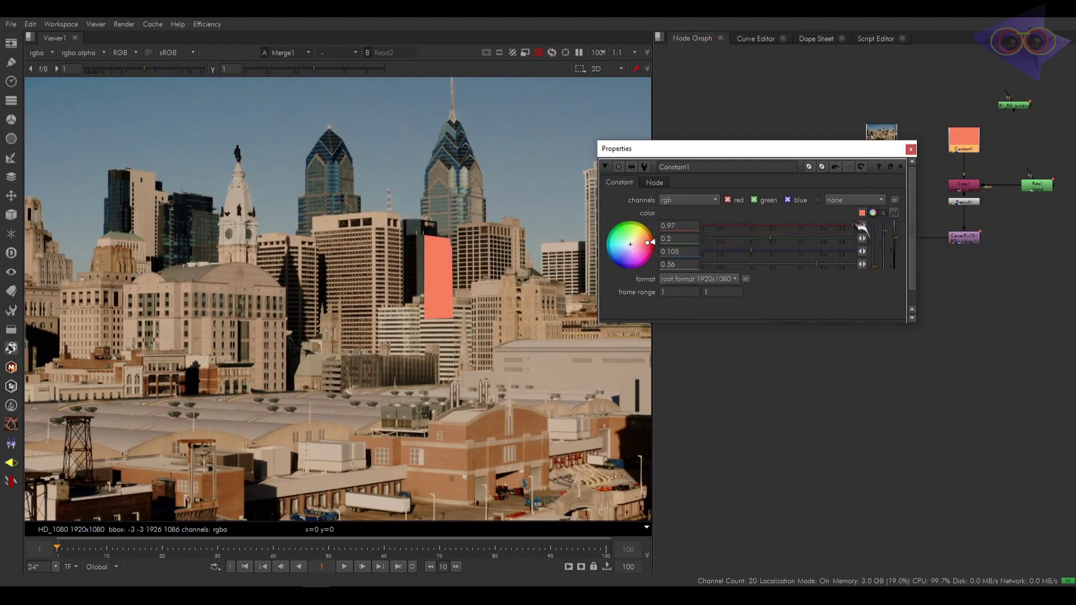
{"action": "left_click", "coordinate": [910, 149]}
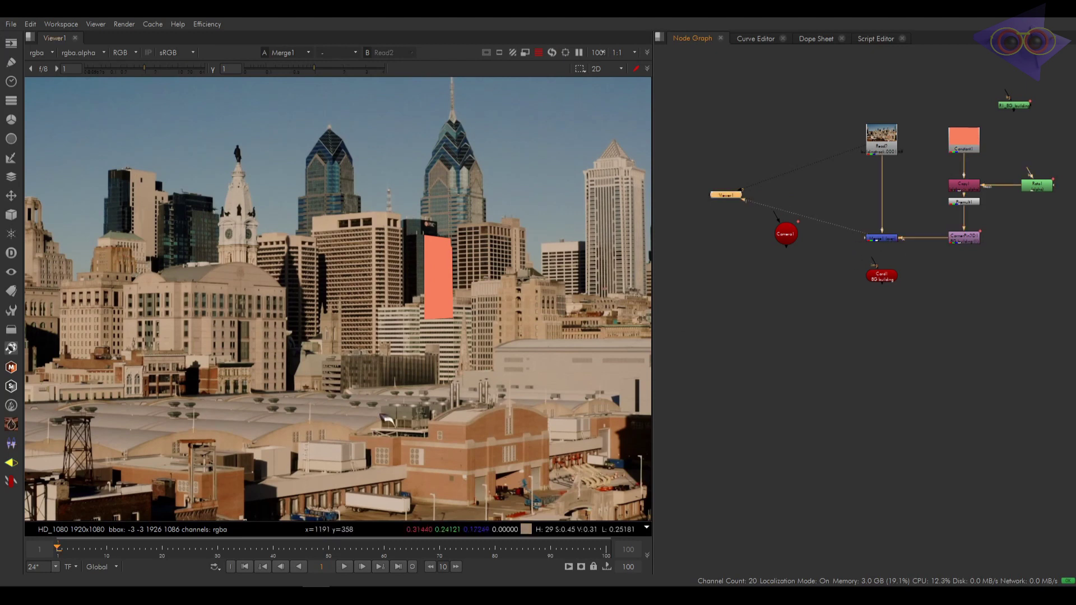
Step: Check how the coral patch follows the tower wall at several frames, including 51 and 71
{"action": "left_click", "coordinate": [229, 549]}
{"action": "left_click", "coordinate": [334, 549]}
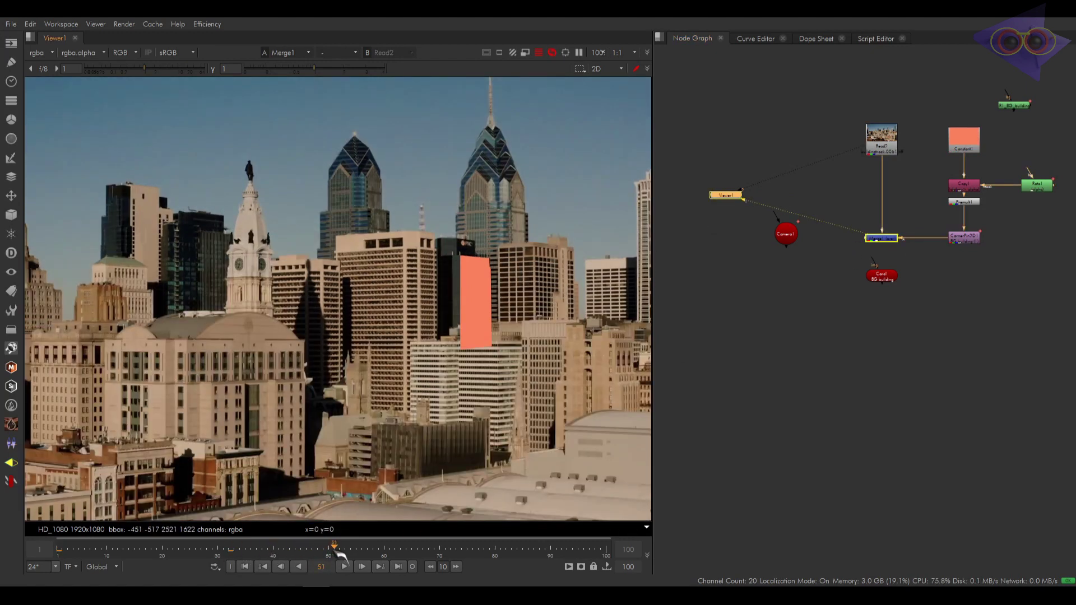
{"action": "left_click", "coordinate": [447, 550]}
{"action": "scroll", "coordinate": [436, 311], "scroll_direction": "up", "scroll_amount": 5}
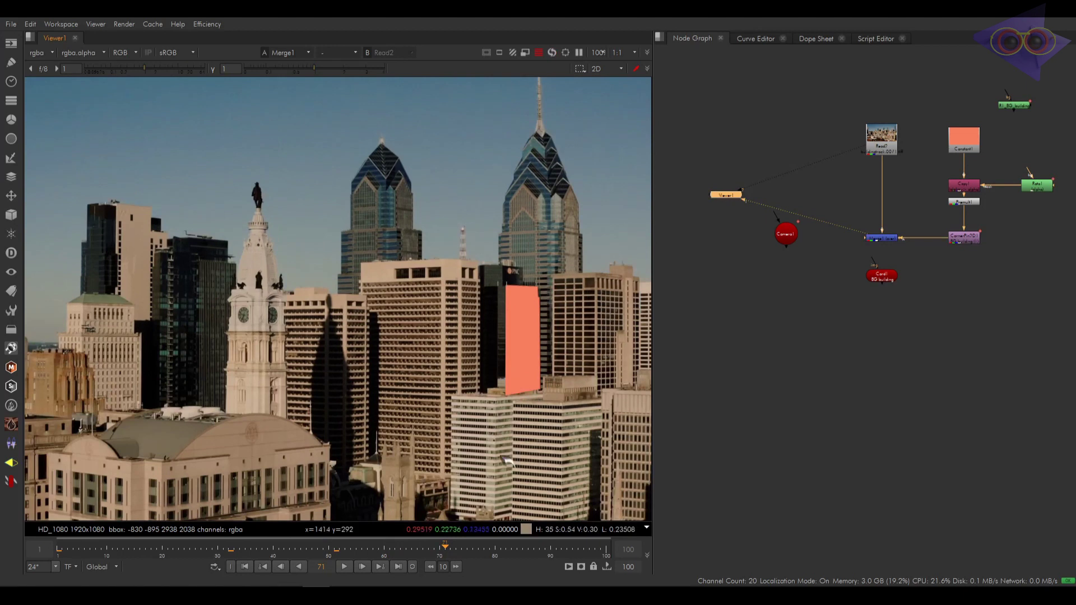
Step: Set the Merge mix to 0.425 and check the semi-transparent patch on the tower at frame 19
{"action": "scroll", "coordinate": [437, 312], "scroll_direction": "down", "scroll_amount": 3}
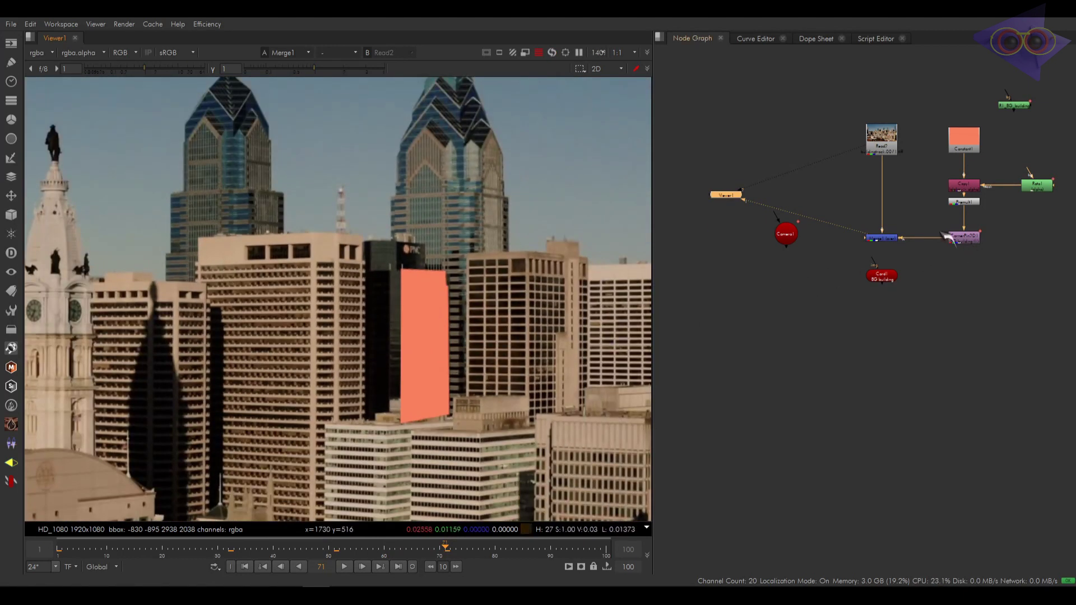
{"action": "double_click", "coordinate": [881, 238]}
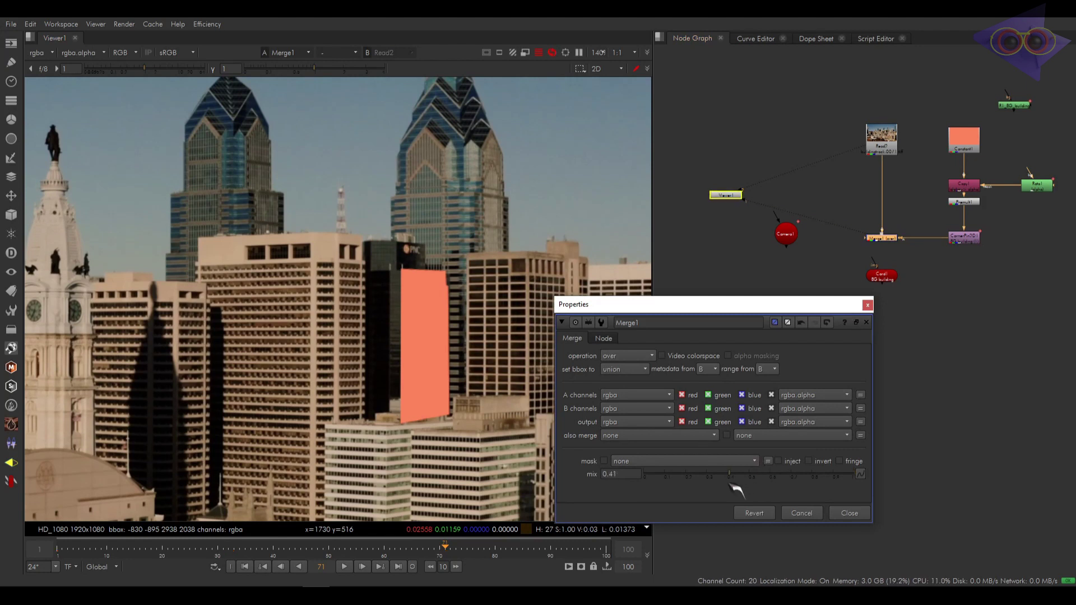
{"action": "left_click_drag", "start_coordinate": [730, 485], "coordinate": [728, 485]}
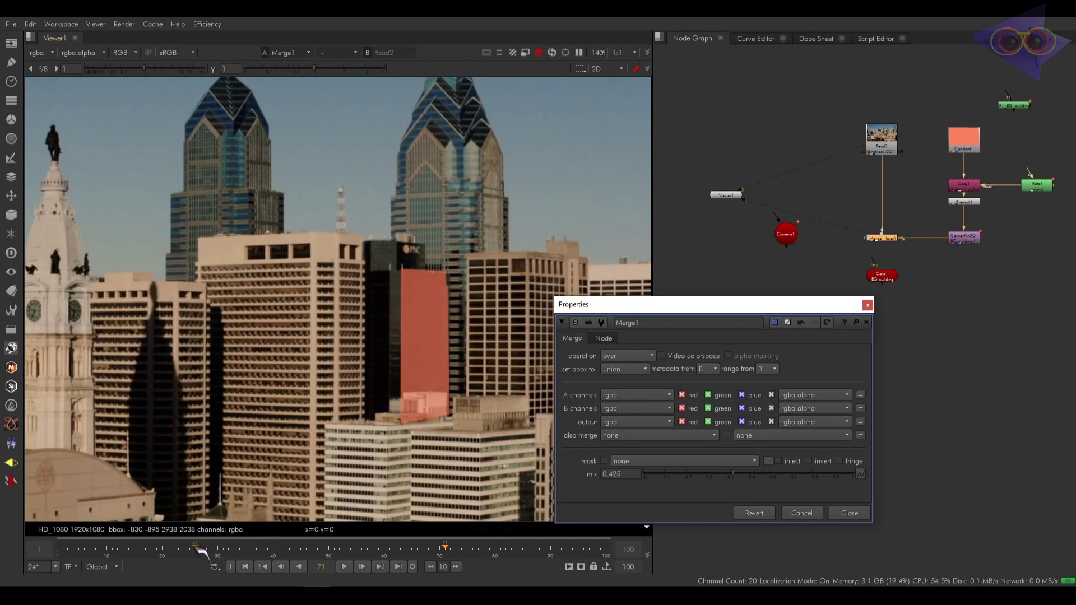
{"action": "left_click", "coordinate": [157, 550]}
{"action": "scroll", "coordinate": [481, 337], "scroll_direction": "down", "scroll_amount": 3}
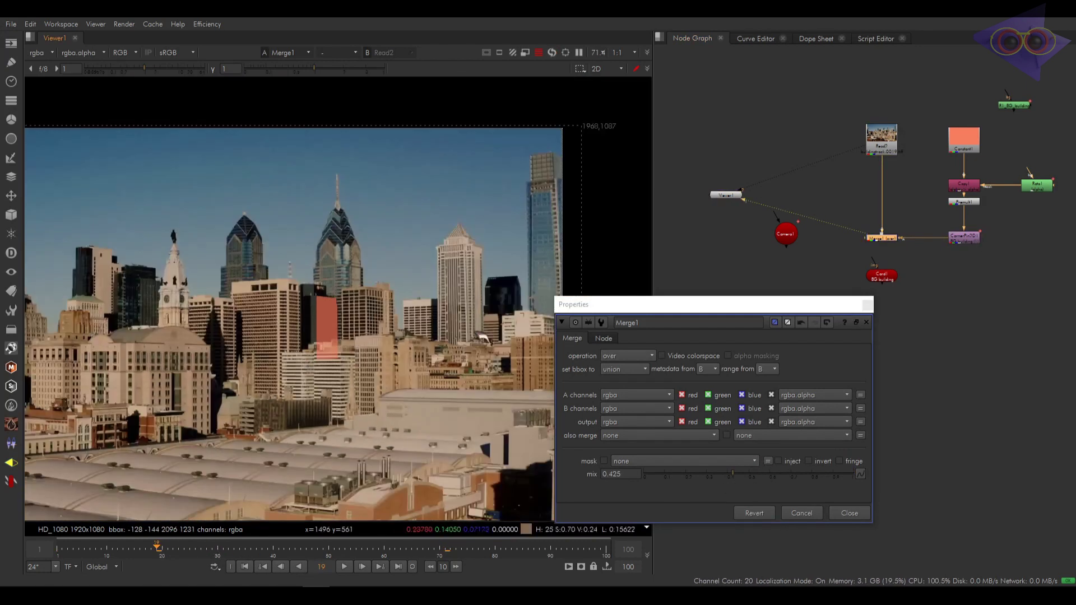
{"action": "left_click", "coordinate": [867, 304]}
Step: Move the BG building card clear and insert the 3dcam_projection toolset into the node graph, accepting the version warning
{"action": "left_click_drag", "start_coordinate": [881, 276], "coordinate": [801, 352]}
{"action": "scroll", "coordinate": [839, 367], "scroll_direction": "up", "scroll_amount": 3}
{"action": "scroll", "coordinate": [834, 368], "scroll_direction": "down", "scroll_amount": 3}
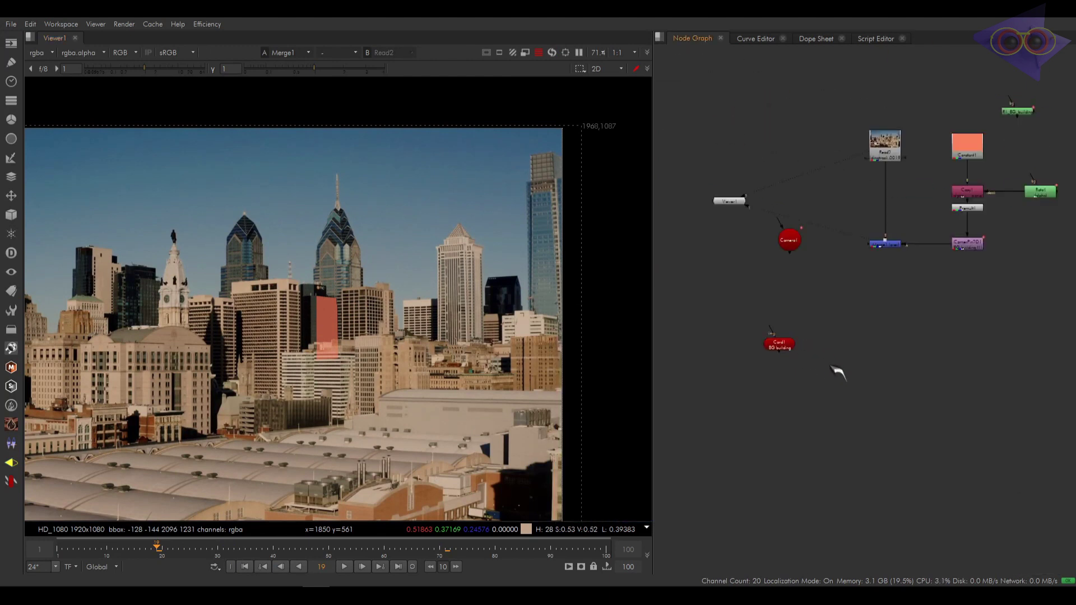
{"action": "left_click", "coordinate": [11, 310]}
{"action": "mouse_move", "coordinate": [112, 339]}
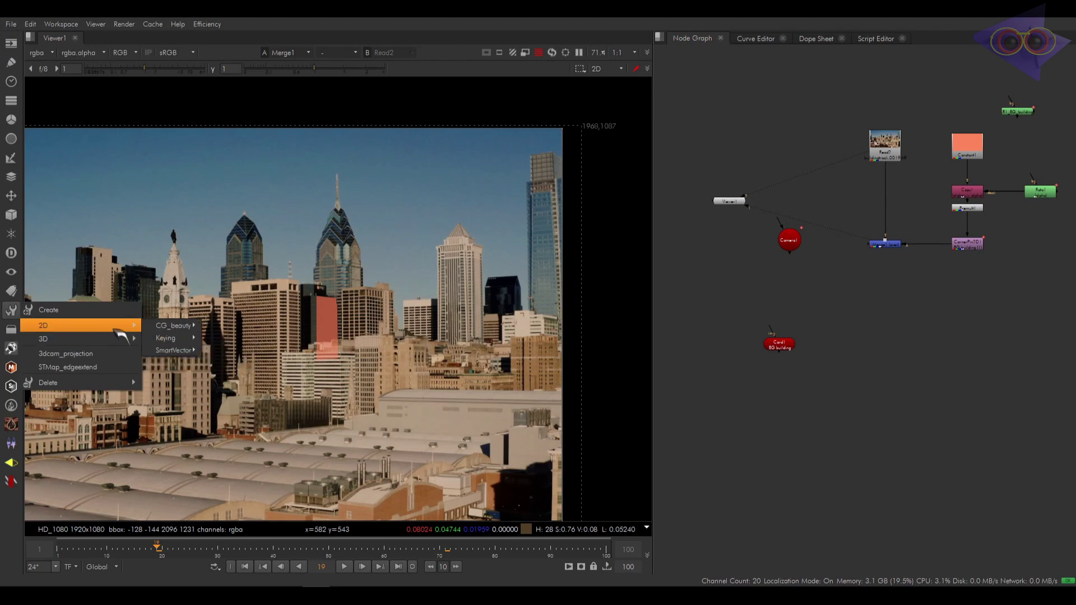
{"action": "left_click", "coordinate": [65, 354]}
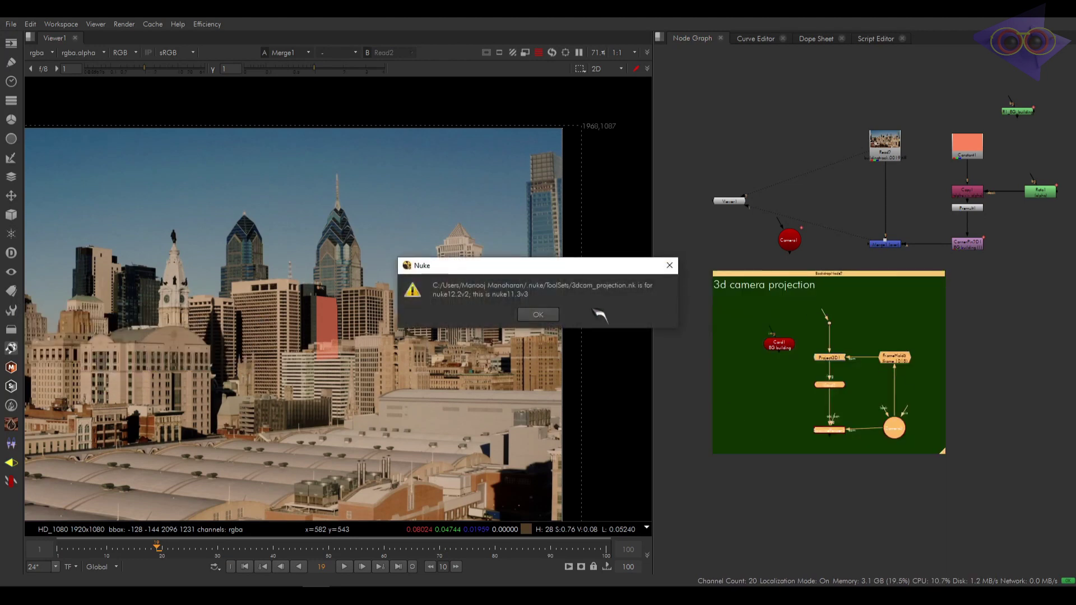
{"action": "left_click", "coordinate": [538, 315]}
Step: Move the 3d camera projection group below the comp and replace its card with the BG building card
{"action": "left_click_drag", "start_coordinate": [835, 283], "coordinate": [835, 434]}
{"action": "left_click", "coordinate": [973, 380]}
{"action": "left_click", "coordinate": [779, 341]}
{"action": "key", "text": "Delete"}
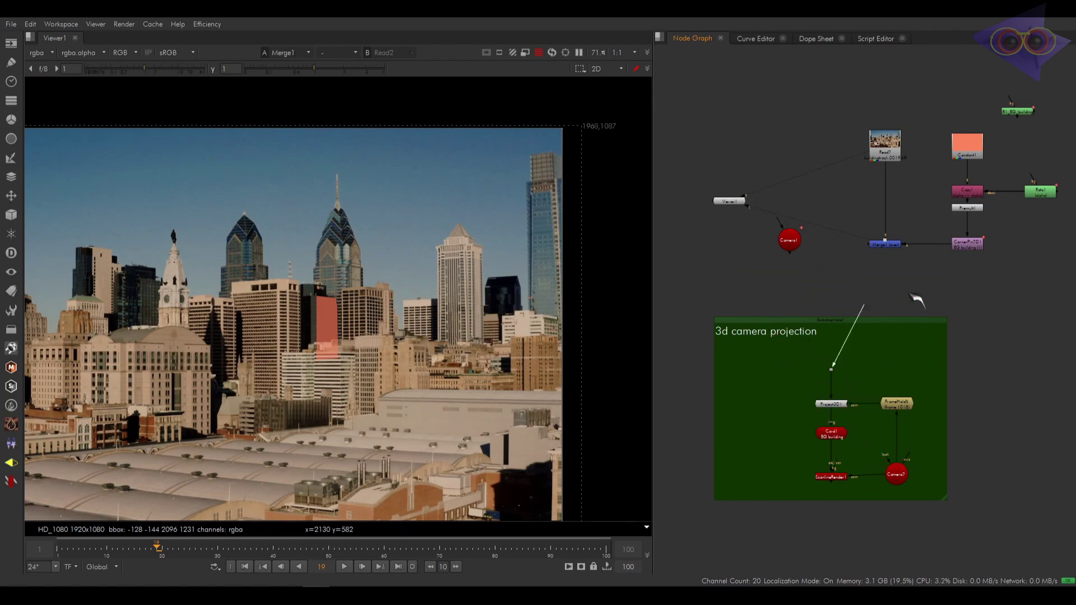
Step: Add a ColorWheel node and connect it as the image source feeding Project3D in the projection setup
{"action": "left_click_drag", "start_coordinate": [909, 292], "coordinate": [971, 295]}
{"action": "key", "text": "Tab"}
{"action": "type", "text": "cons"}
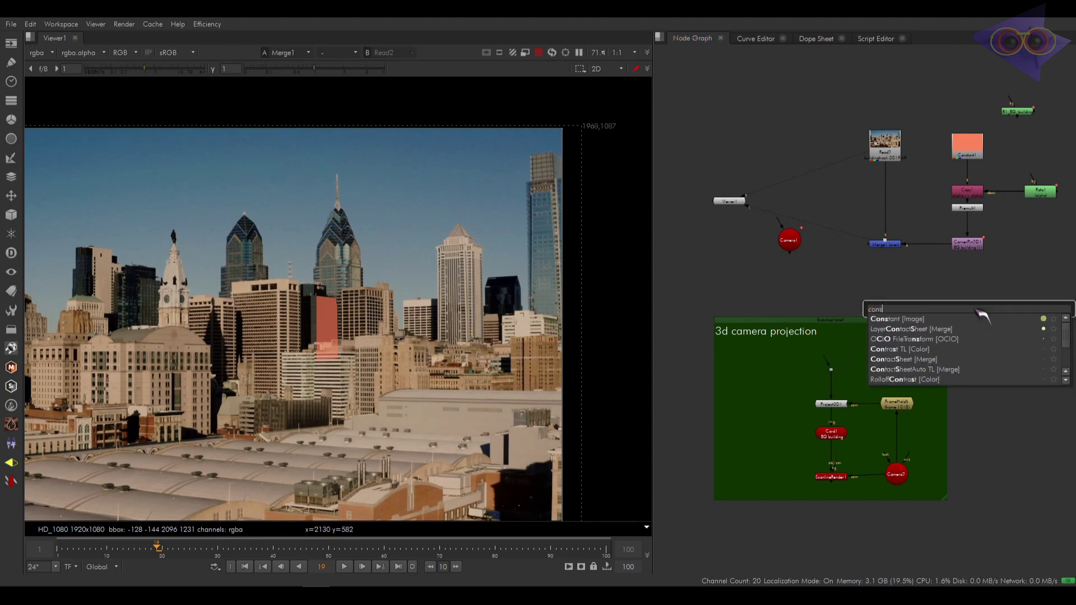
{"action": "type", "text": "color"}
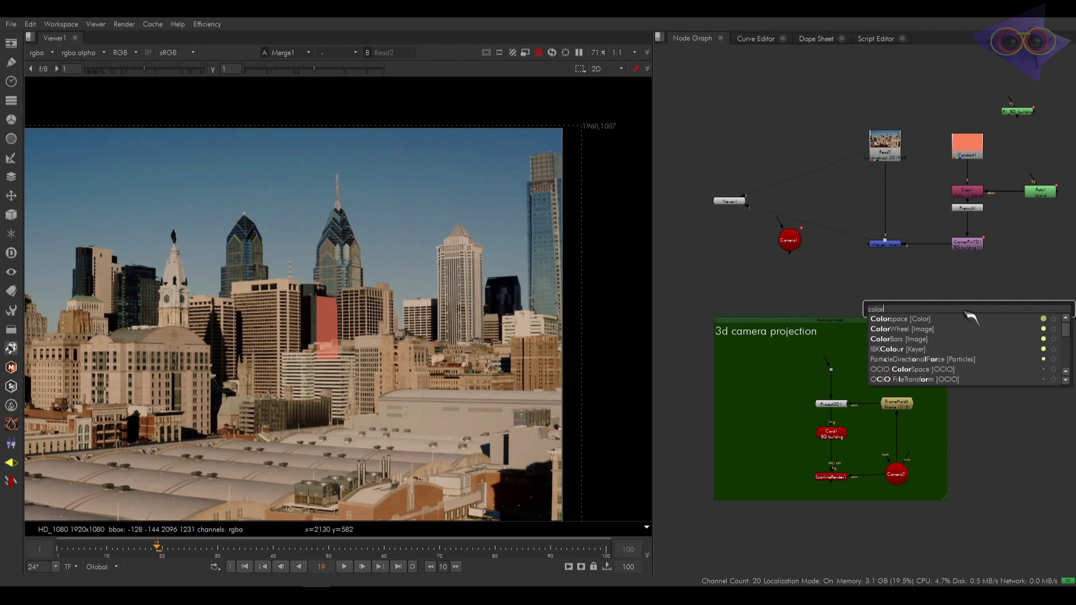
{"action": "key", "text": "Down"}
{"action": "key", "text": "Return"}
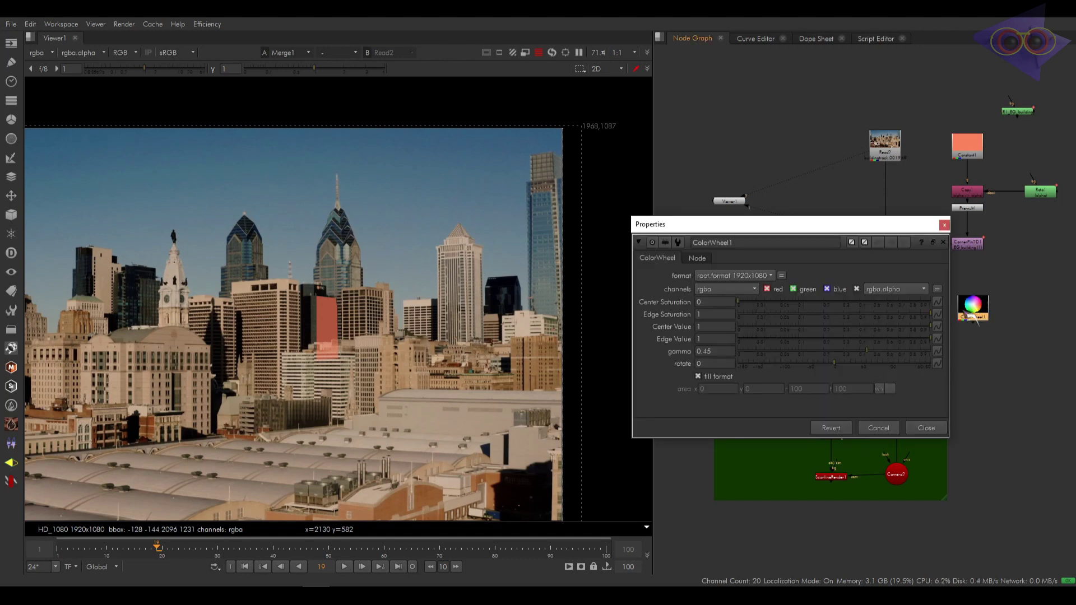
{"action": "left_click", "coordinate": [944, 225]}
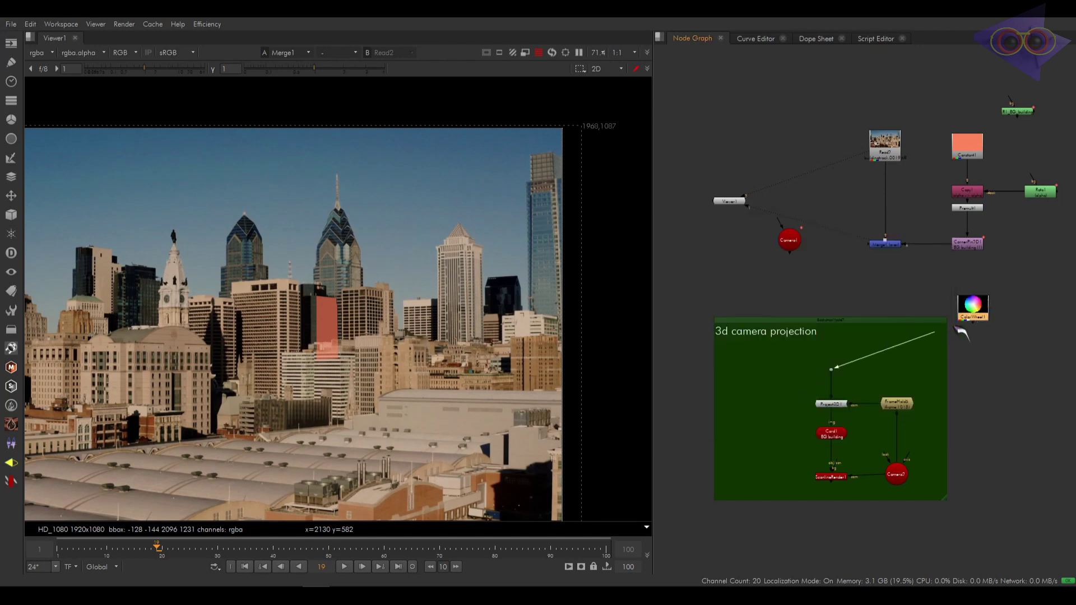
{"action": "left_click_drag", "start_coordinate": [980, 314], "coordinate": [839, 352]}
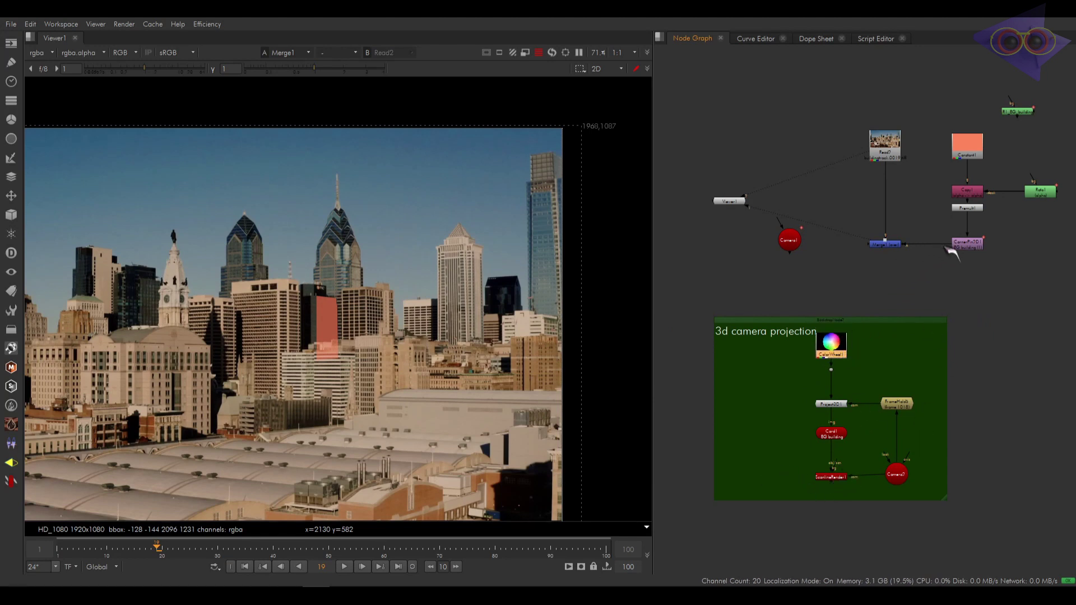
Step: Rearrange the projection group and Merge node, and connect Merge's A input to the ScanlineRender instead of the CornerPin
{"action": "scroll", "coordinate": [850, 350], "scroll_direction": "down", "scroll_amount": 3}
{"action": "left_click_drag", "start_coordinate": [864, 339], "coordinate": [998, 334]}
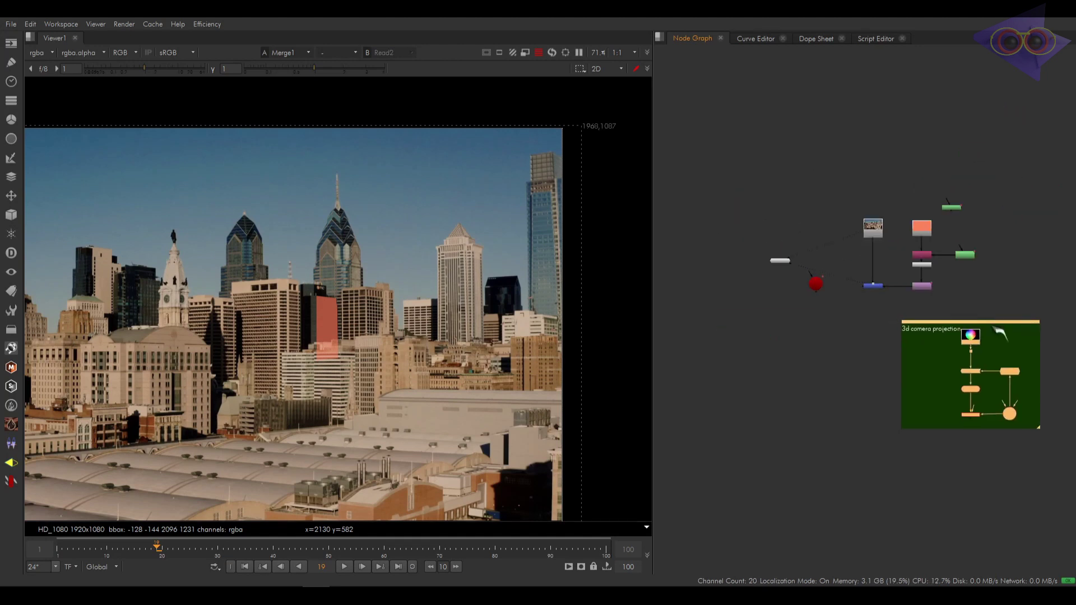
{"action": "left_click_drag", "start_coordinate": [873, 288], "coordinate": [872, 406]}
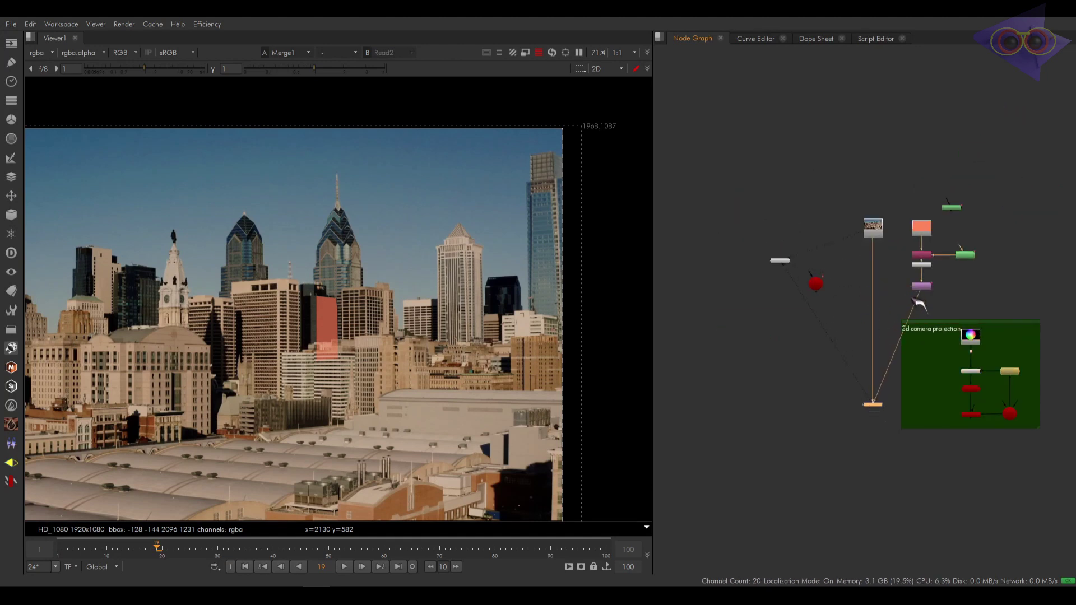
{"action": "left_click_drag", "start_coordinate": [978, 423], "coordinate": [974, 418]}
{"action": "left_click_drag", "start_coordinate": [876, 408], "coordinate": [881, 420]}
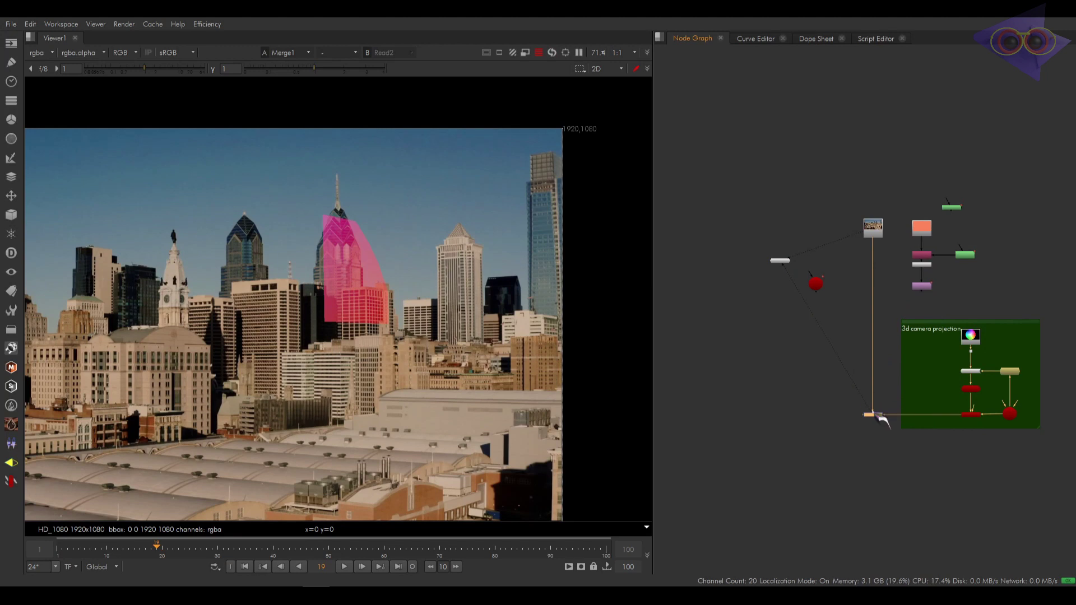
Step: Set the projection setup's FrameHold to frame 1 and go to frame 1 in the timeline
{"action": "left_click", "coordinate": [879, 231]}
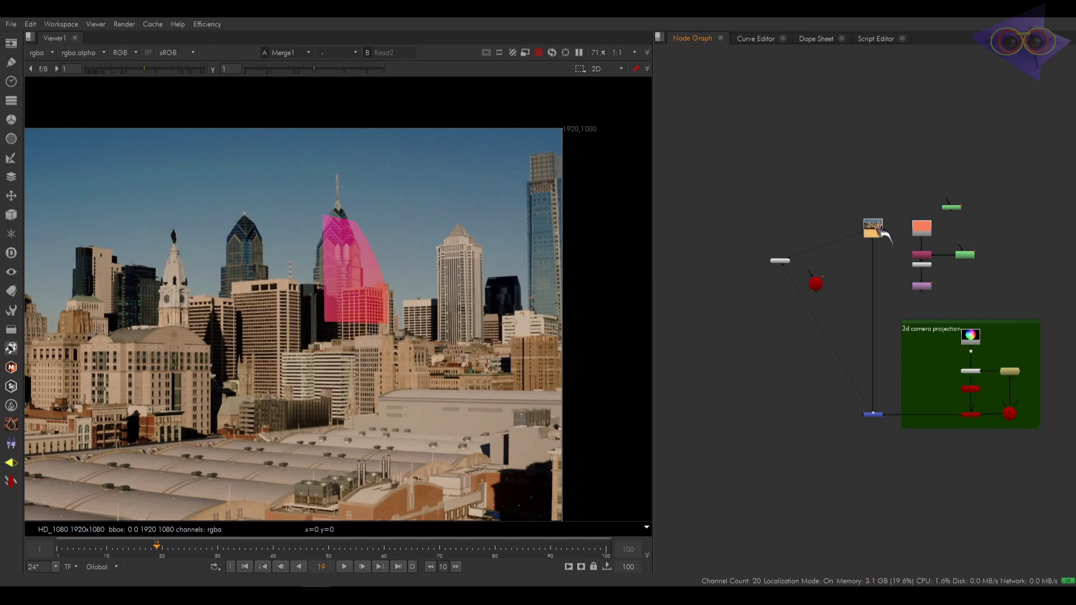
{"action": "key", "text": "1"}
{"action": "left_click_drag", "start_coordinate": [884, 380], "coordinate": [834, 442]}
{"action": "key", "text": "1"}
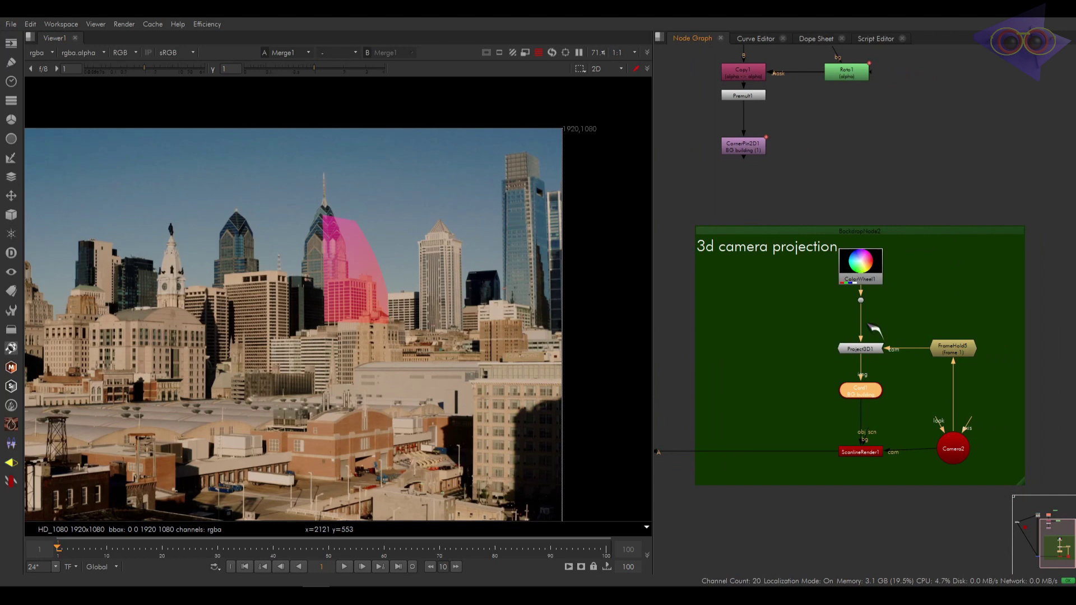
Step: Open the ColorWheel's properties to check its settings
{"action": "left_click", "coordinate": [858, 265]}
{"action": "double_click", "coordinate": [865, 270]}
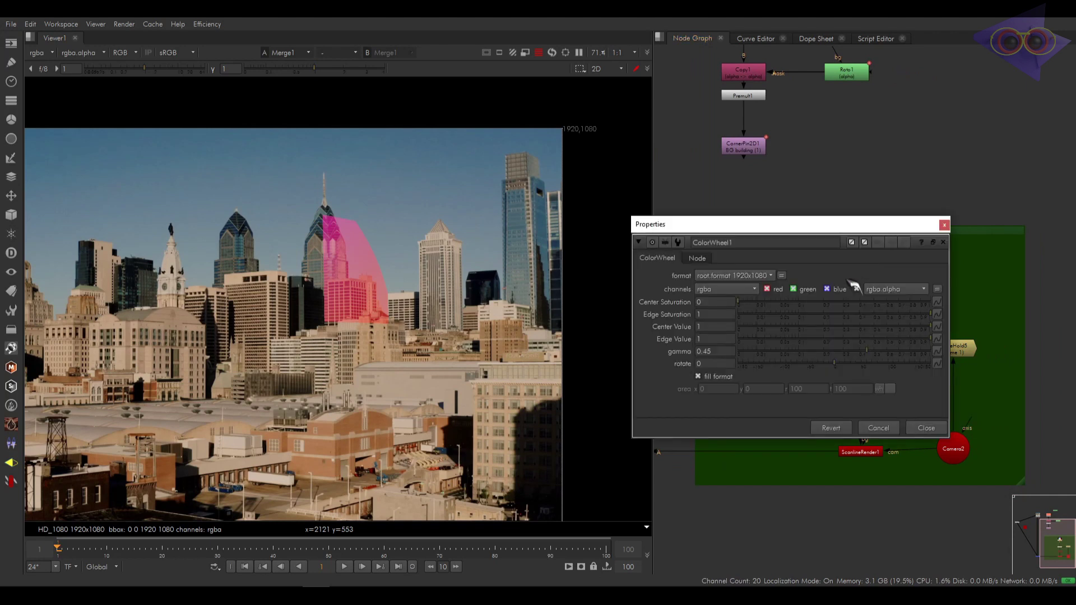
{"action": "left_click", "coordinate": [943, 225]}
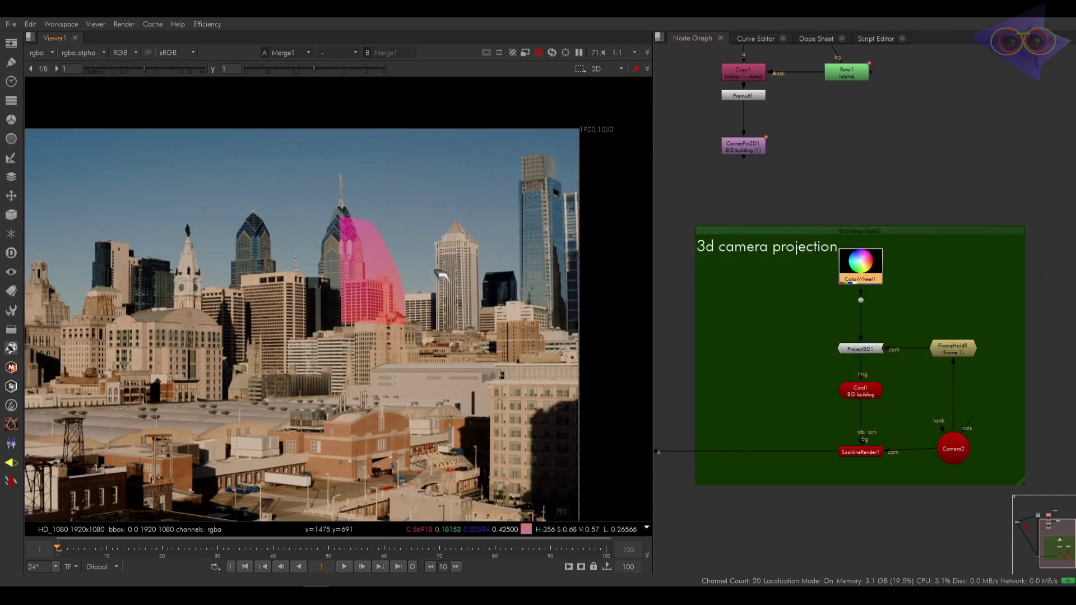
Step: Set the BG building card's uniform scale to 50 in the 3D view, then return to the 2D view
{"action": "key", "text": "Tab"}
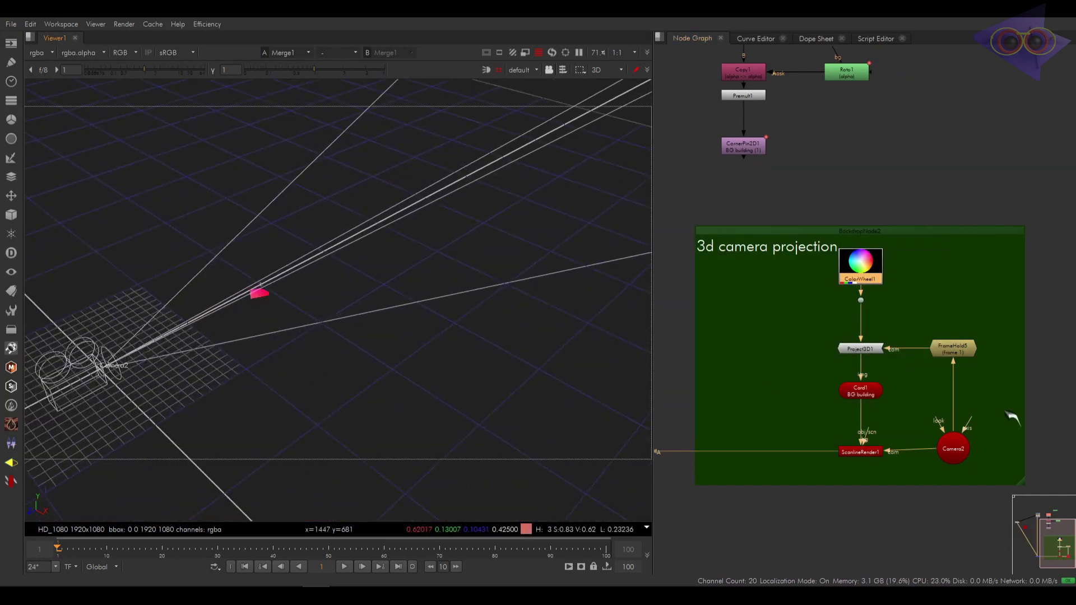
{"action": "double_click", "coordinate": [860, 390]}
{"action": "scroll", "coordinate": [283, 300], "scroll_direction": "up", "scroll_amount": 5}
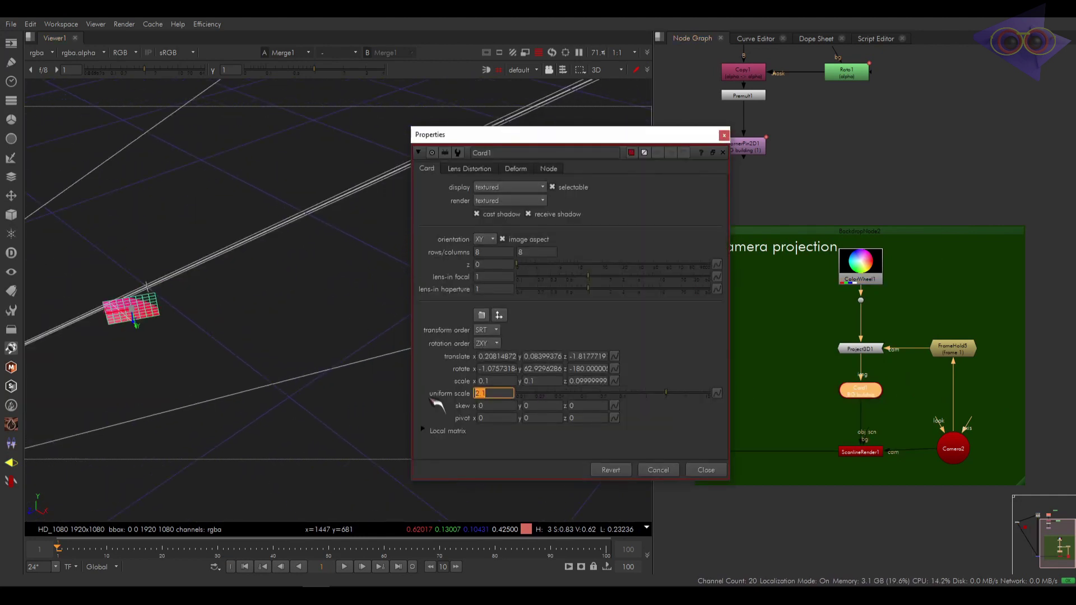
{"action": "key", "text": "Return"}
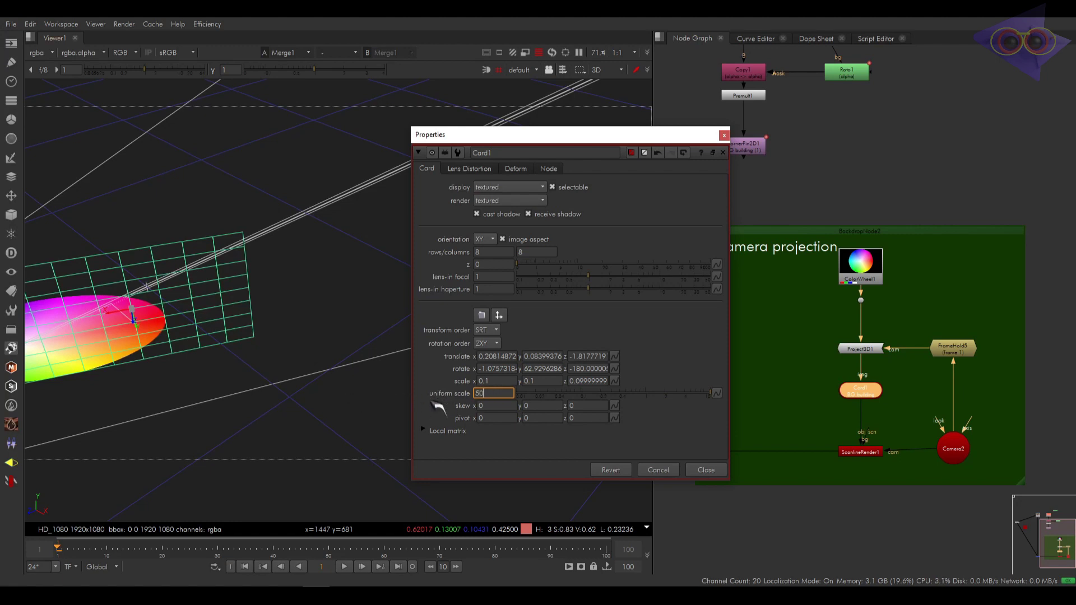
{"action": "type", "text": "50"}
{"action": "key", "text": "Return"}
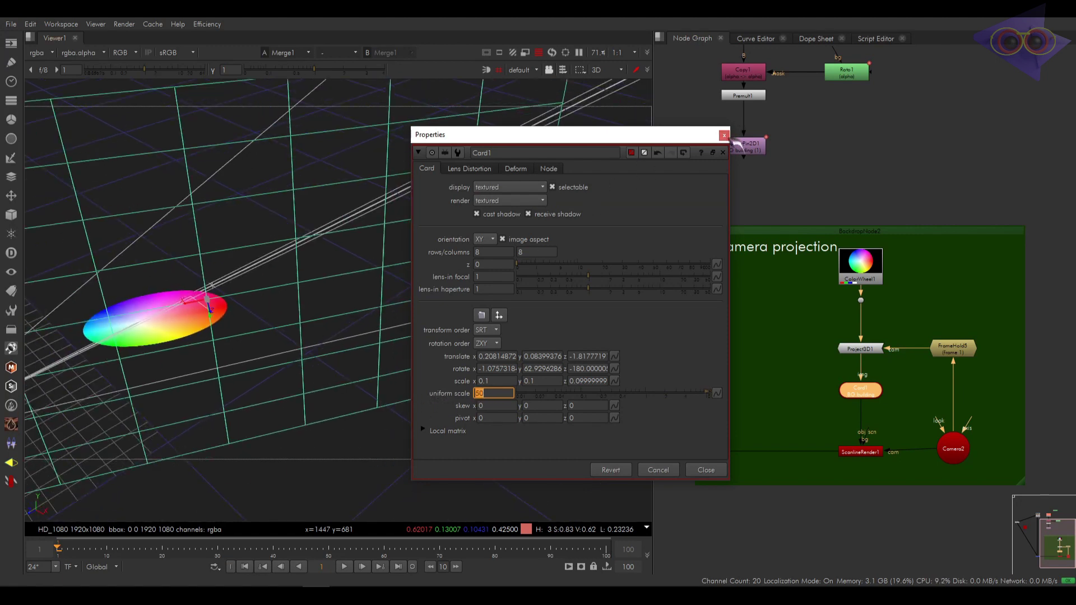
{"action": "left_click", "coordinate": [705, 470]}
{"action": "scroll", "coordinate": [787, 427], "scroll_direction": "down", "scroll_amount": 5}
{"action": "key", "text": "Tab"}
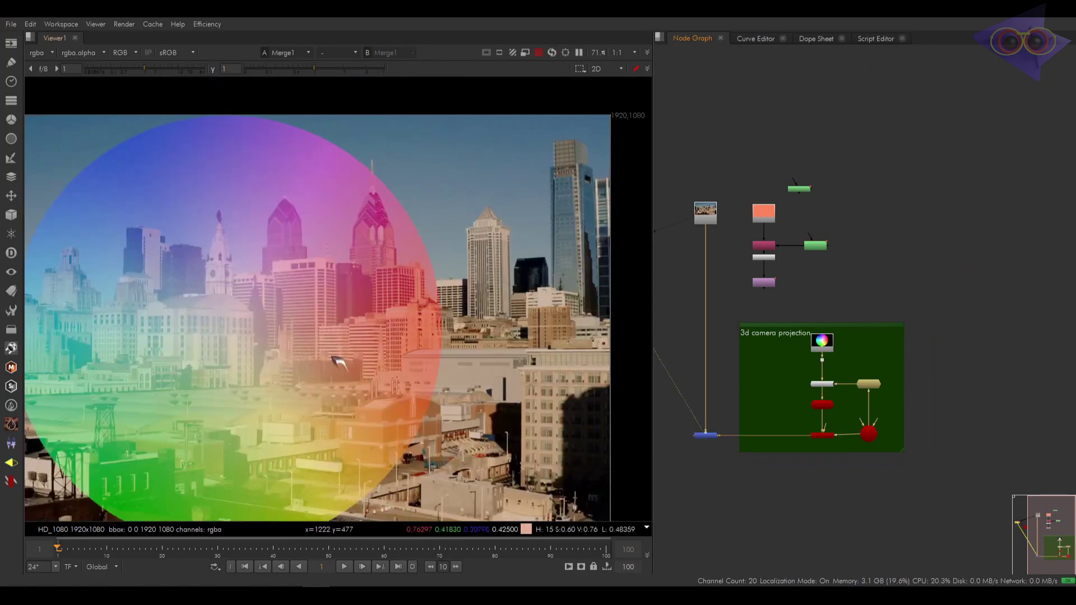
Step: Add a Transform after the ColorWheel, scale it to -0.1 and move the wheel over the PNC tower, about 330, 91
{"action": "scroll", "coordinate": [336, 362], "scroll_direction": "down", "scroll_amount": 2}
{"action": "scroll", "coordinate": [831, 328], "scroll_direction": "up", "scroll_amount": 3}
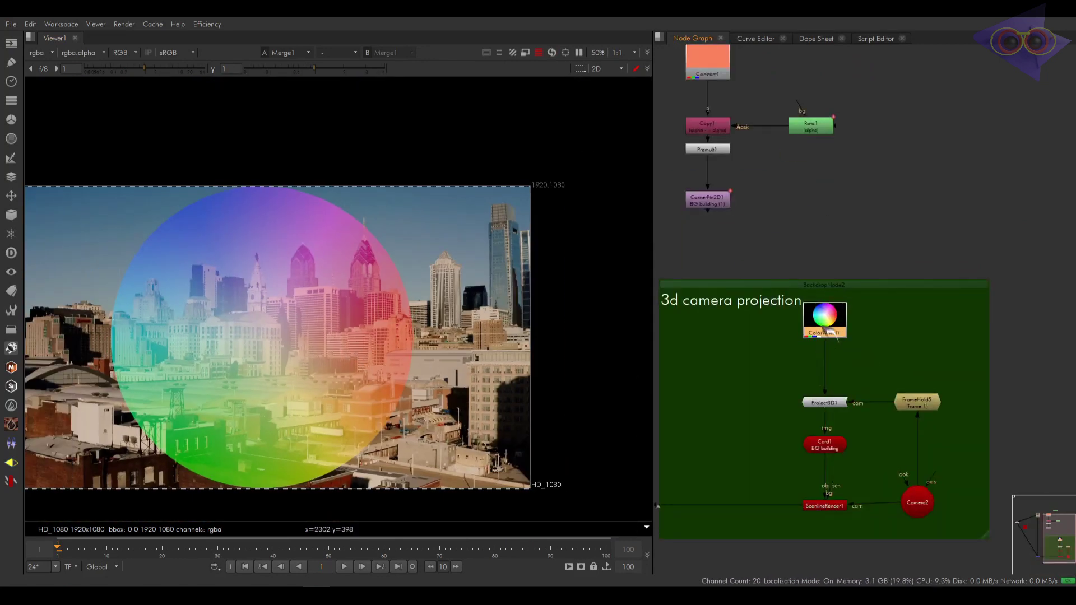
{"action": "key", "text": "t"}
{"action": "left_click_drag", "start_coordinate": [568, 332], "coordinate": [542, 334]}
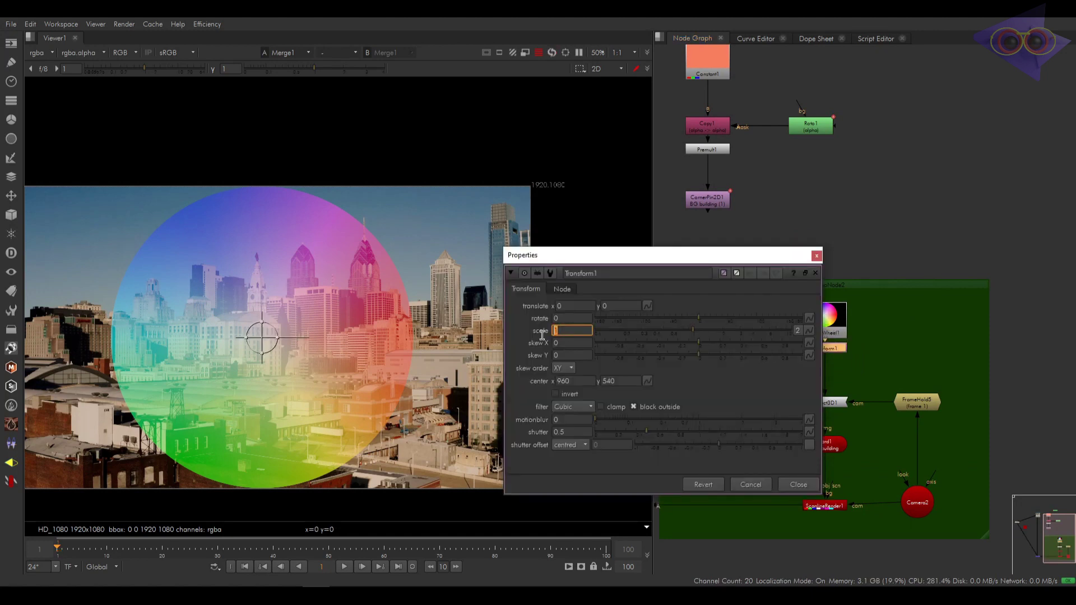
{"action": "scroll", "coordinate": [572, 330], "scroll_direction": "down", "scroll_amount": 11}
{"action": "scroll", "coordinate": [241, 337], "scroll_direction": "up", "scroll_amount": 3}
{"action": "middle_click_drag", "start_coordinate": [285, 339], "coordinate": [254, 358]}
{"action": "left_click_drag", "start_coordinate": [255, 357], "coordinate": [440, 306]}
{"action": "scroll", "coordinate": [432, 308], "scroll_direction": "up", "scroll_amount": 2}
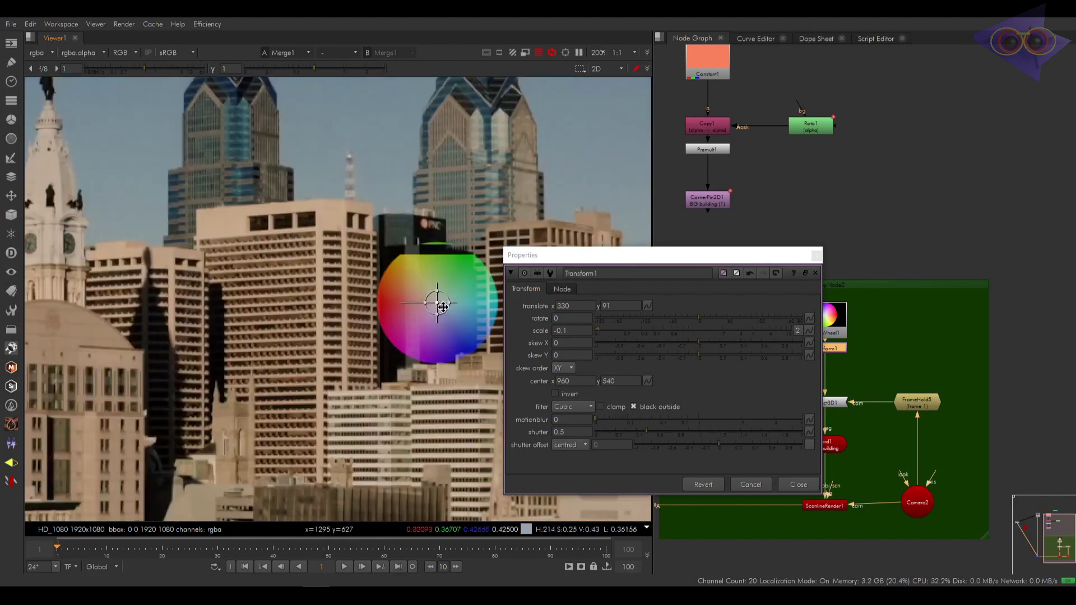
Step: Narrow the wheel to a width scale of -0.041 and fit it on the tower's dark wall at about 340, 82.6
{"action": "middle_click_drag", "start_coordinate": [432, 308], "coordinate": [382, 340]}
{"action": "left_click_drag", "start_coordinate": [391, 325], "coordinate": [403, 345]}
{"action": "scroll", "coordinate": [380, 326], "scroll_direction": "up", "scroll_amount": 3}
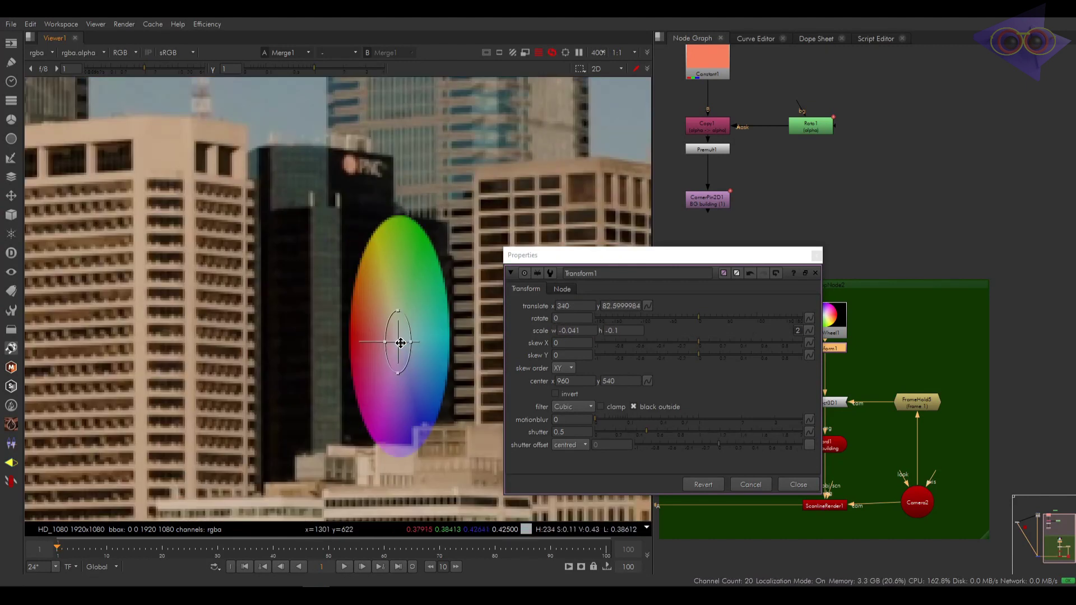
{"action": "scroll", "coordinate": [403, 344], "scroll_direction": "down", "scroll_amount": 2}
{"action": "scroll", "coordinate": [403, 345], "scroll_direction": "down", "scroll_amount": 1}
{"action": "left_click", "coordinate": [817, 252]}
Step: View the Merge result and play the opening frames to check how the projected ellipse follows the tower
{"action": "scroll", "coordinate": [794, 413], "scroll_direction": "down", "scroll_amount": 3}
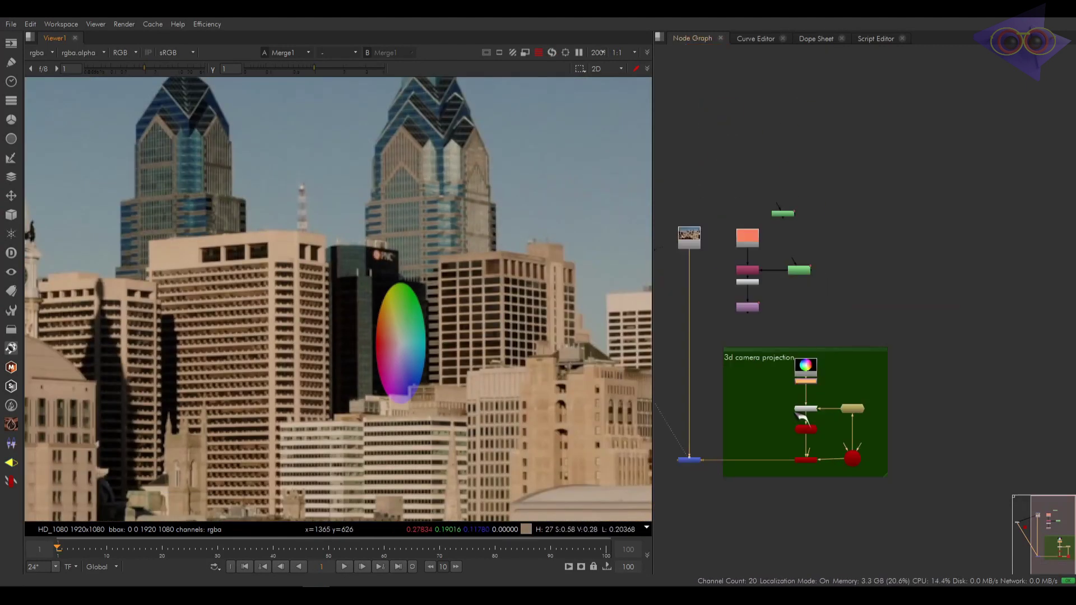
{"action": "middle_click_drag", "start_coordinate": [738, 458], "coordinate": [815, 438]}
{"action": "left_click_drag", "start_coordinate": [793, 471], "coordinate": [732, 414]}
{"action": "key", "text": "1"}
{"action": "scroll", "coordinate": [360, 414], "scroll_direction": "down", "scroll_amount": 3}
{"action": "middle_click_drag", "start_coordinate": [412, 409], "coordinate": [386, 361]}
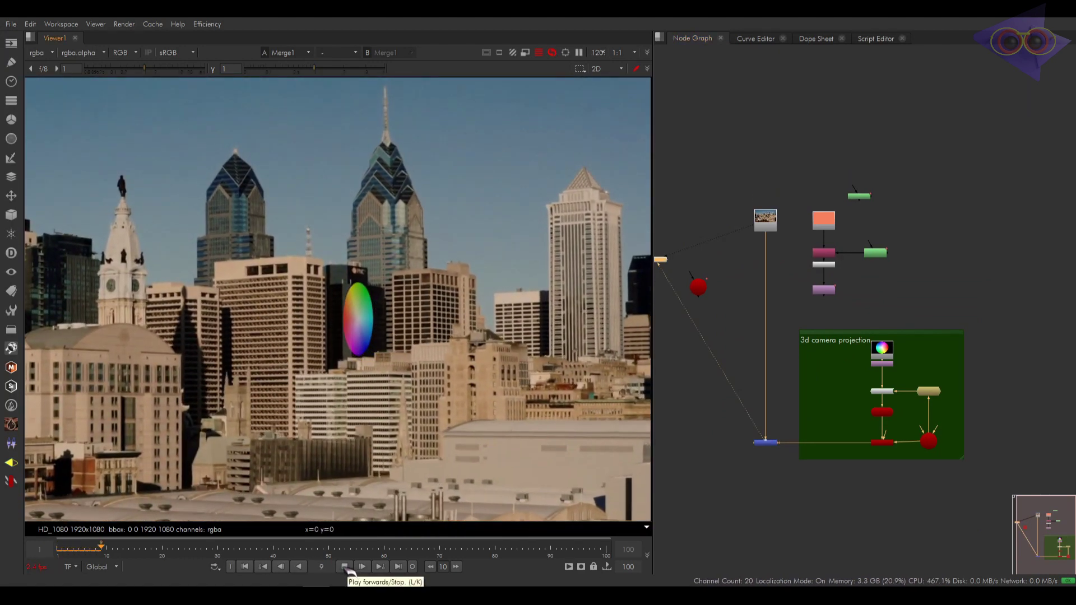
{"action": "left_click", "coordinate": [345, 567]}
{"action": "left_click", "coordinate": [244, 567]}
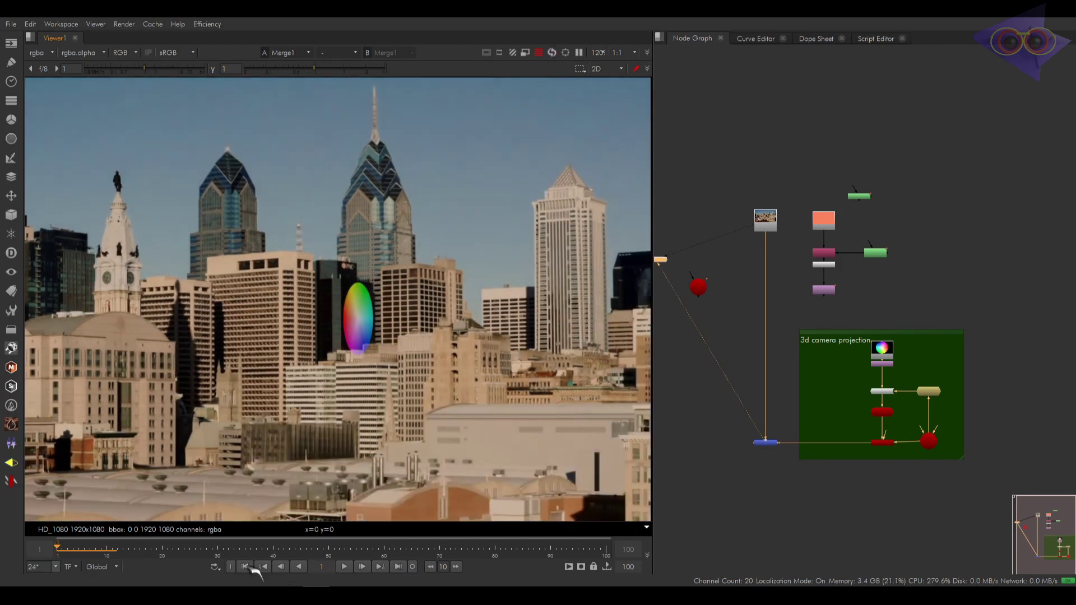
{"action": "scroll", "coordinate": [375, 348], "scroll_direction": "up", "scroll_amount": 2}
{"action": "scroll", "coordinate": [907, 381], "scroll_direction": "up", "scroll_amount": 3}
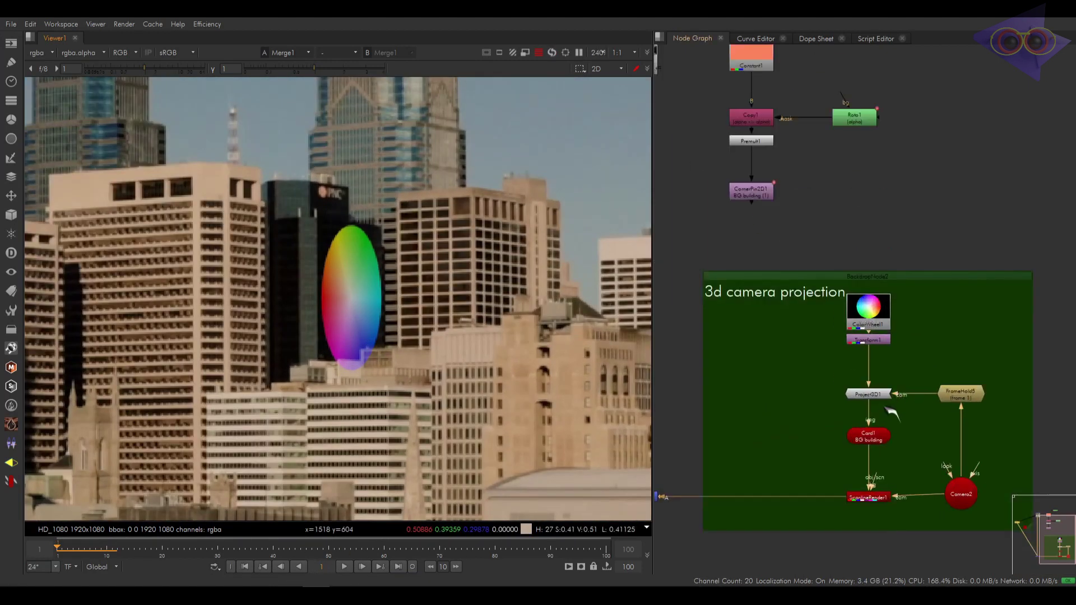
Step: Replace Camera2 in the projection setup with Camera1, leaving no spare camera outside the group
{"action": "left_click", "coordinate": [878, 341]}
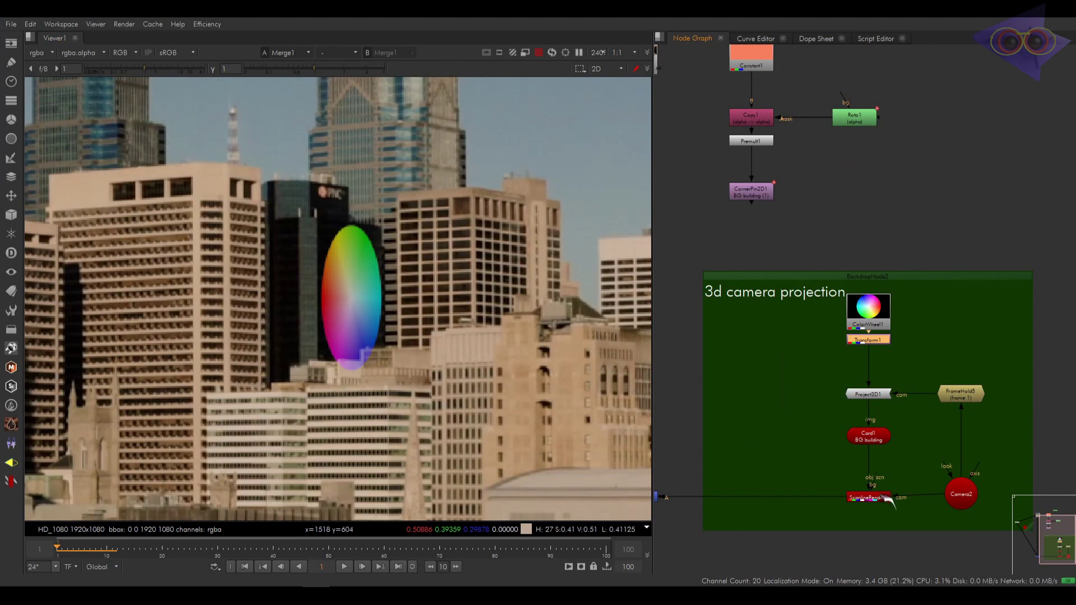
{"action": "scroll", "coordinate": [965, 503], "scroll_direction": "down", "scroll_amount": 3}
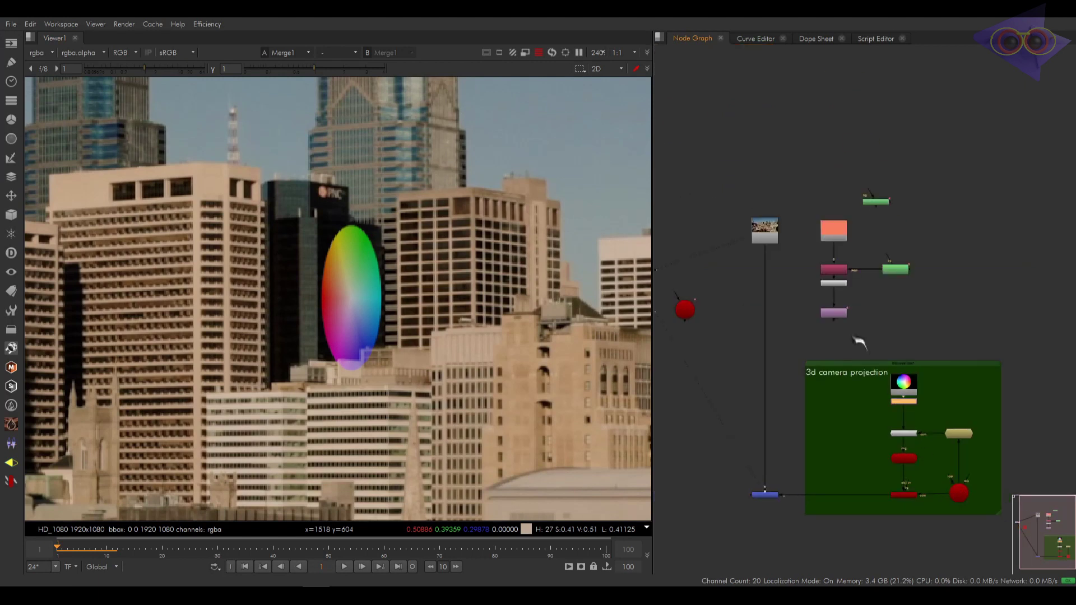
{"action": "left_click", "coordinate": [959, 493]}
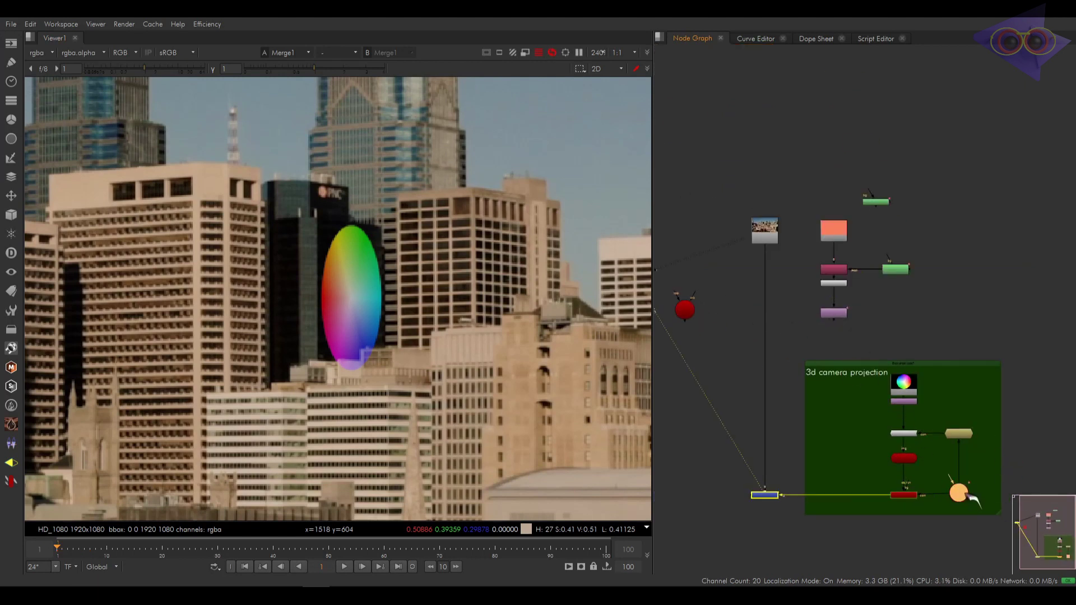
{"action": "left_click", "coordinate": [689, 309]}
{"action": "key", "text": "Delete"}
{"action": "scroll", "coordinate": [777, 359], "scroll_direction": "down", "scroll_amount": 2}
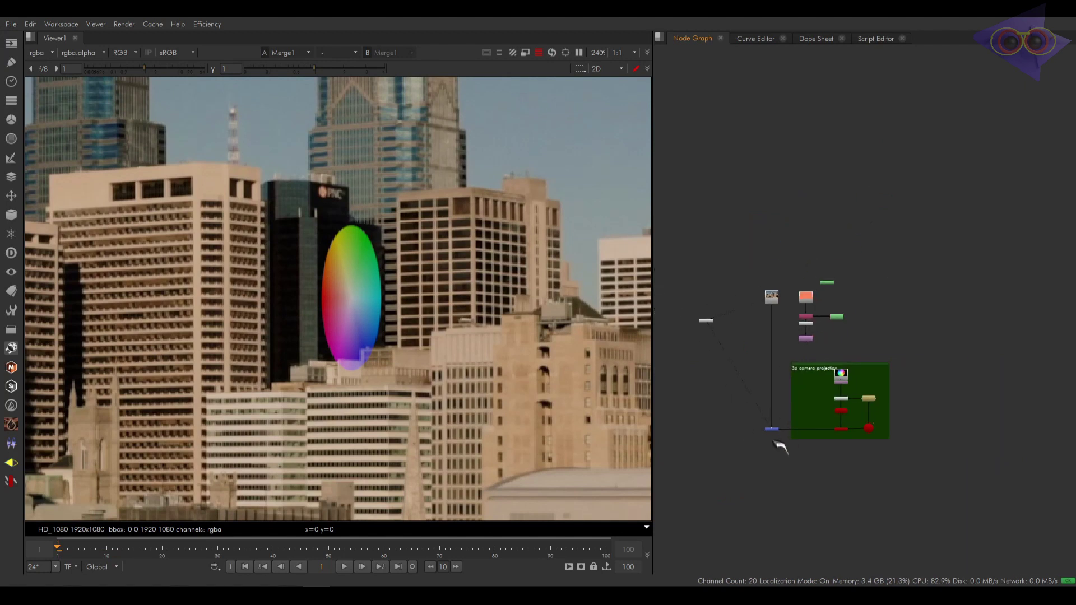
Step: Play the Merge result through the whole shot to check the ellipse on the tower, and return towards the start
{"action": "left_click", "coordinate": [773, 431]}
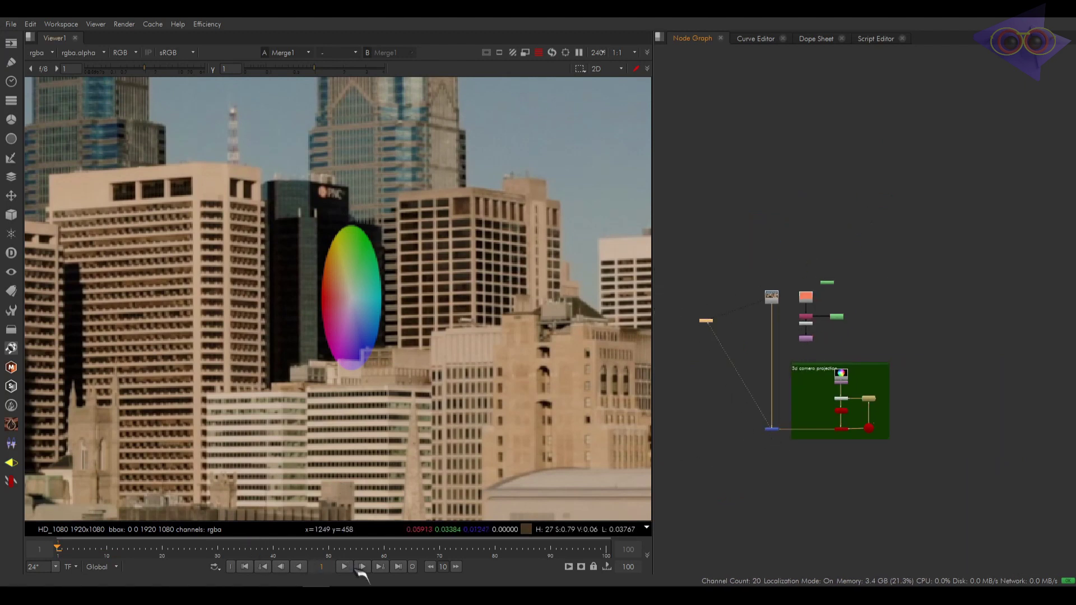
{"action": "key", "text": "f"}
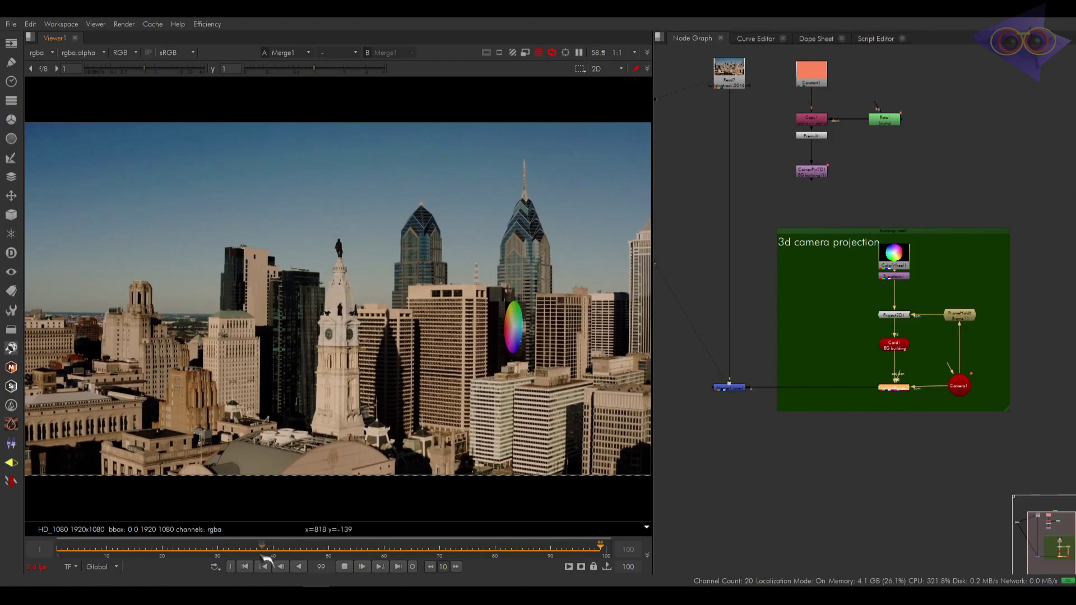
{"action": "left_click", "coordinate": [247, 566]}
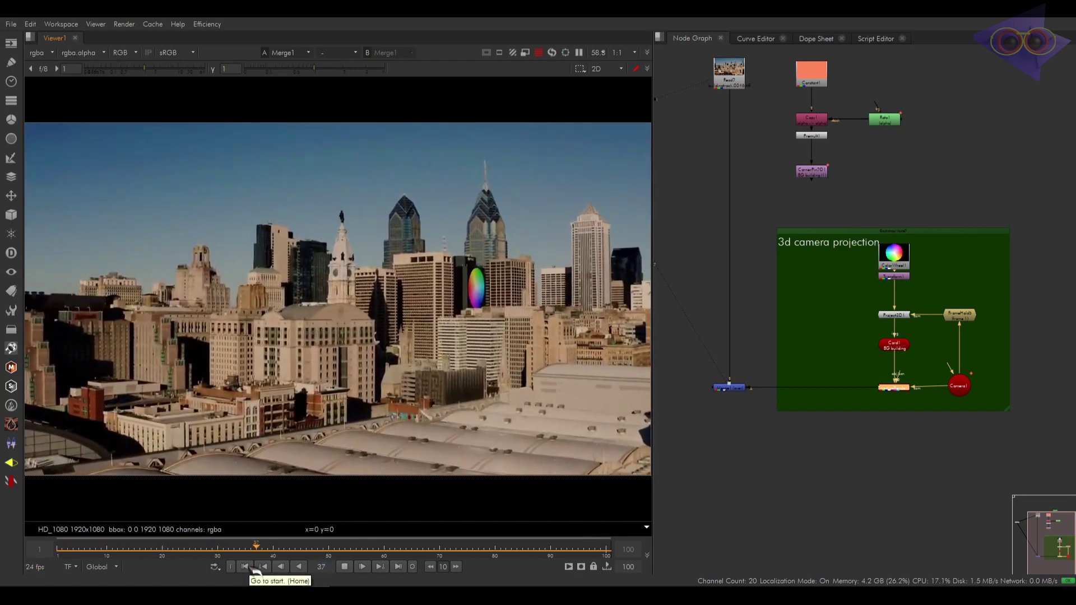